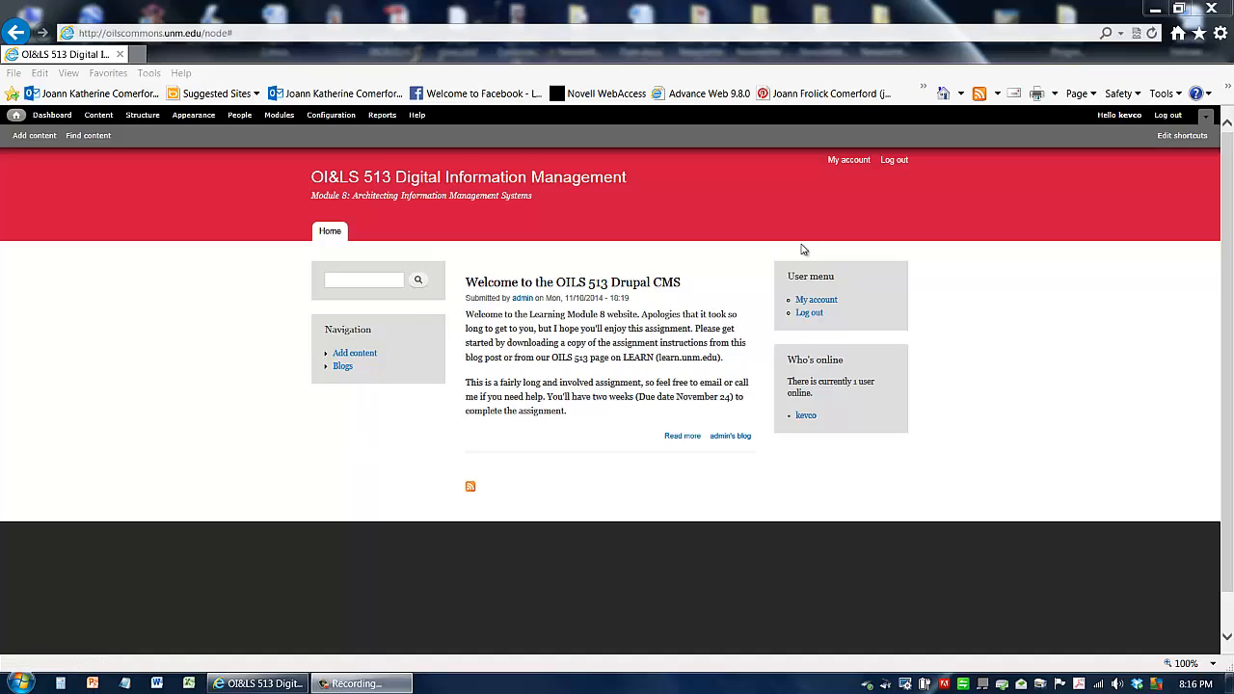
Step: Log out, then log back in with the account's username and password
{"action": "left_click", "coordinate": [810, 314]}
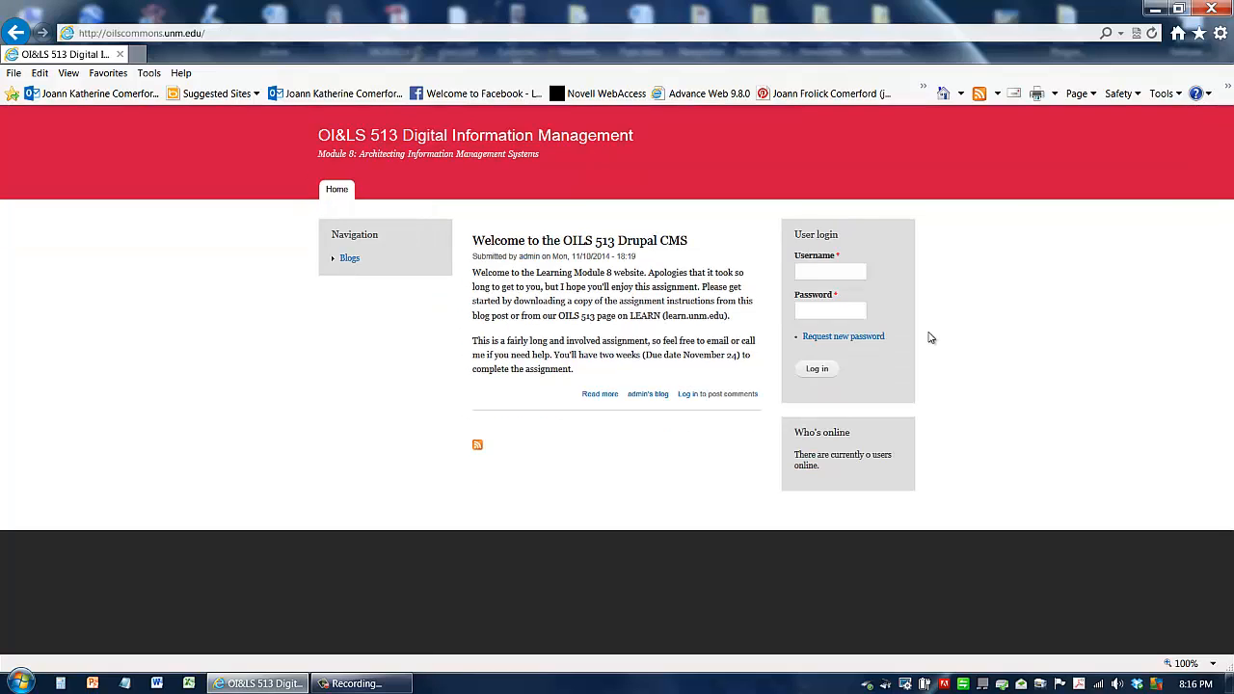
{"action": "left_click", "coordinate": [855, 273]}
{"action": "type", "text": "kevco********"}
{"action": "key", "text": "BackSpace"}
{"action": "key", "text": "BackSpace"}
{"action": "key", "text": "BackSpace"}
{"action": "key", "text": "BackSpace"}
{"action": "key", "text": "BackSpace"}
{"action": "key", "text": "BackSpace"}
{"action": "key", "text": "BackSpace"}
{"action": "key", "text": "BackSpace"}
{"action": "key", "text": "BackSpace"}
{"action": "type", "text": "***********"}
{"action": "left_click", "coordinate": [835, 375]}
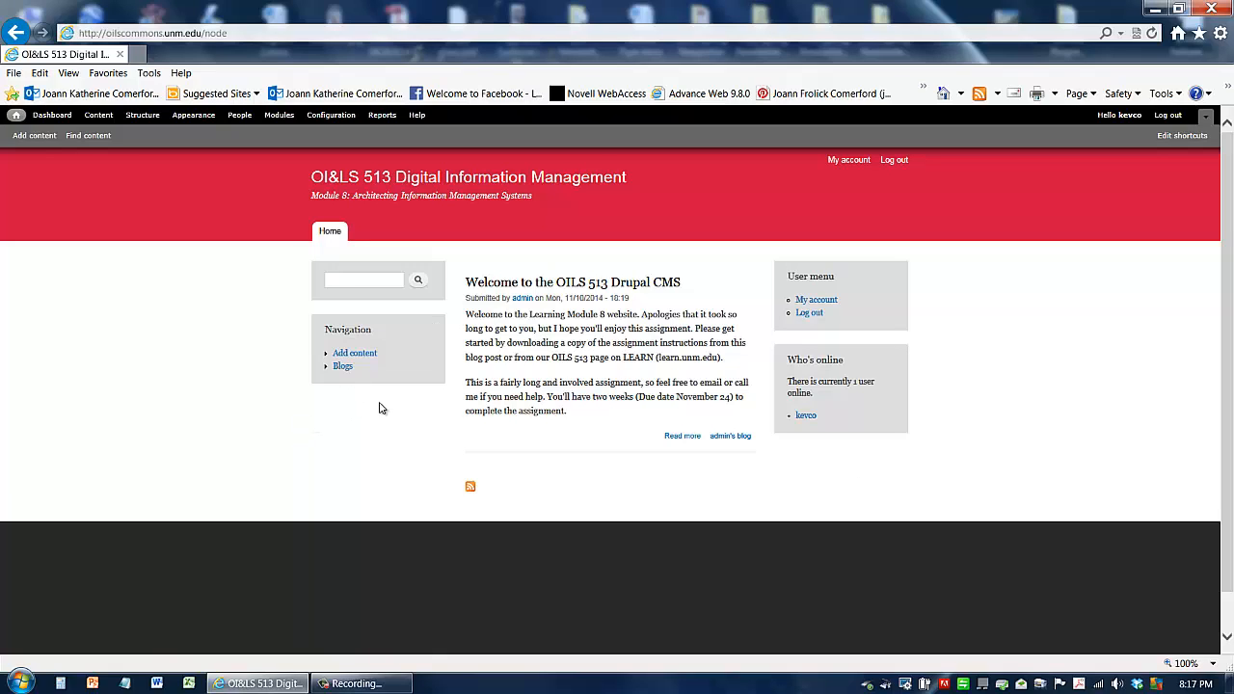
Step: Open the blogs page, create a new blog entry, and title it with the author's first name plus 's Metadata Schema
{"action": "left_click", "coordinate": [344, 368]}
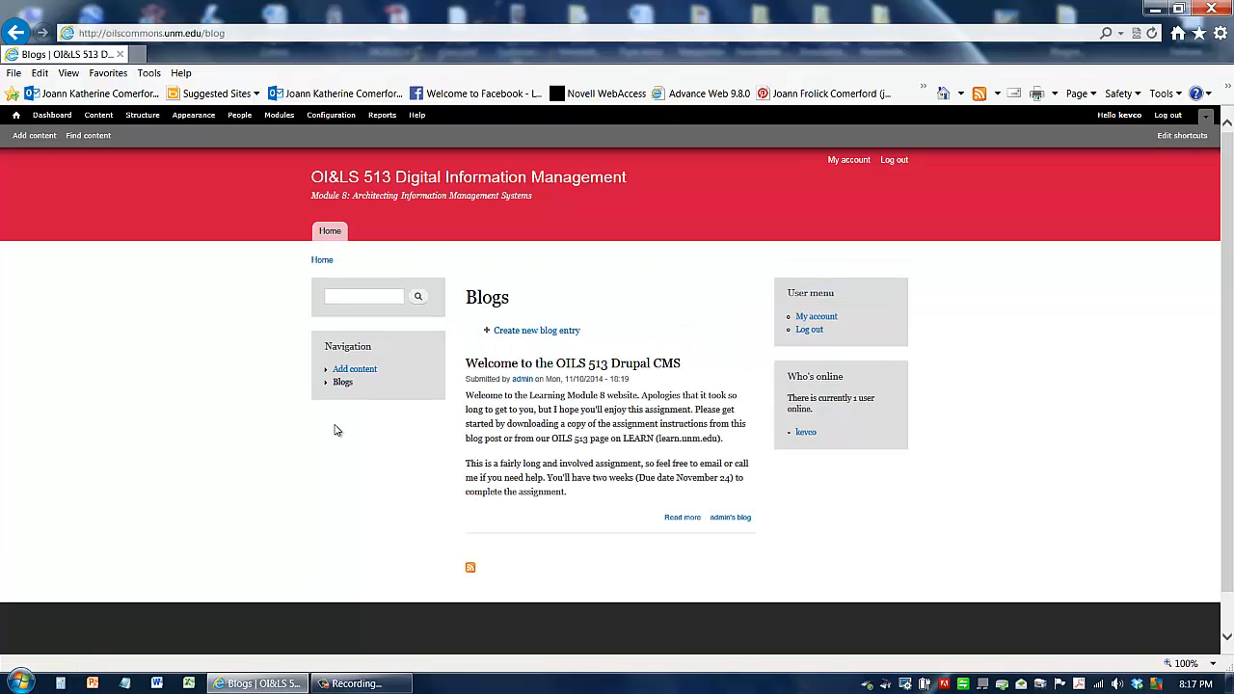
{"action": "left_click", "coordinate": [524, 333]}
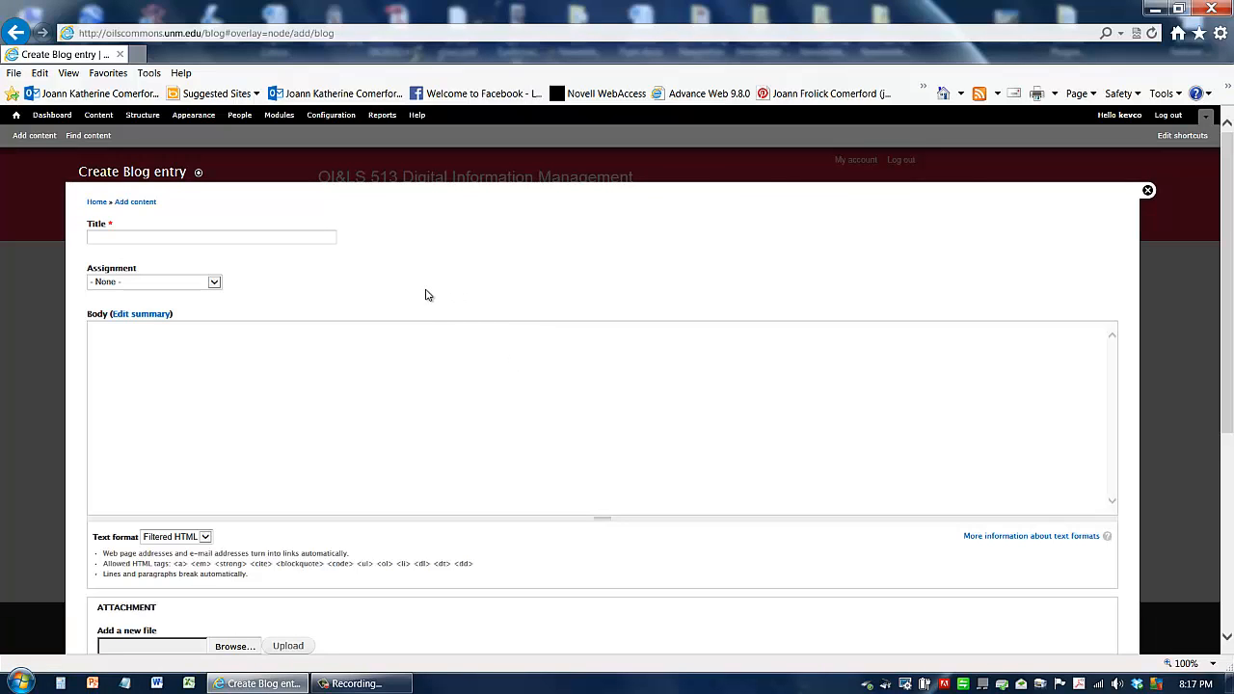
{"action": "left_click", "coordinate": [308, 237]}
{"action": "type", "text": "Kevin'"}
{"action": "type", "text": "s Metadata"}
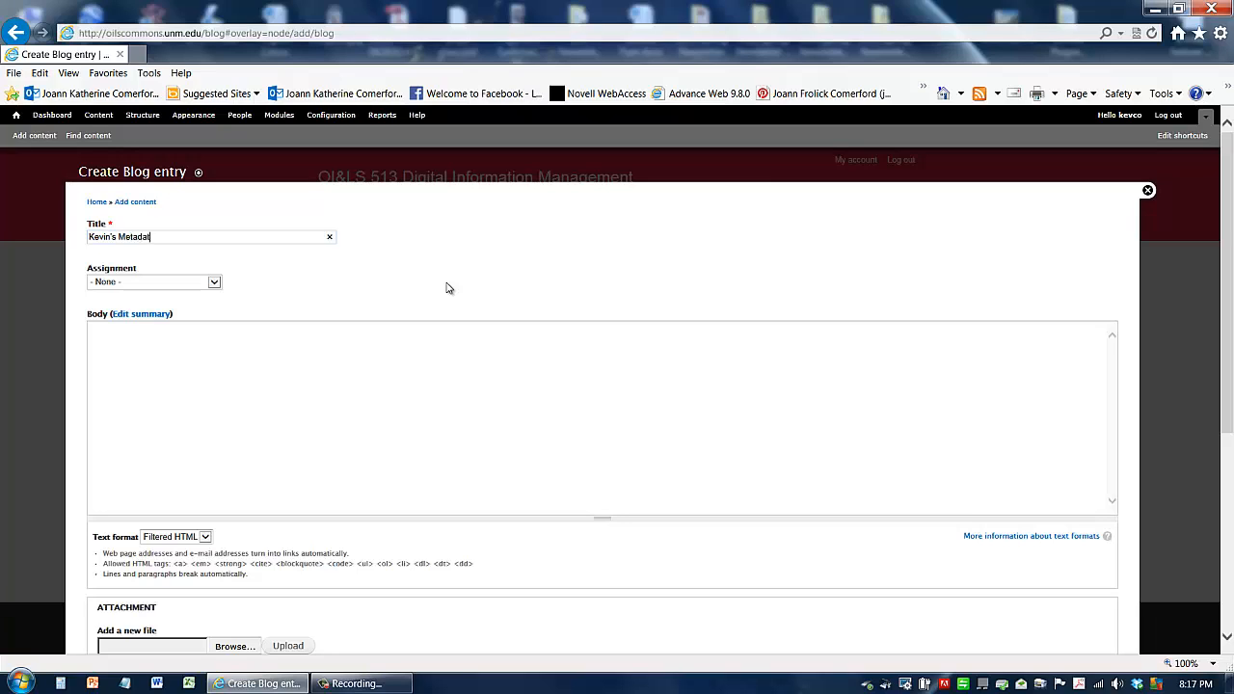
{"action": "type", "text": "hema"}
Step: Set the blog entry's Assignment to Metadata Schema Assignment
{"action": "left_click", "coordinate": [215, 284]}
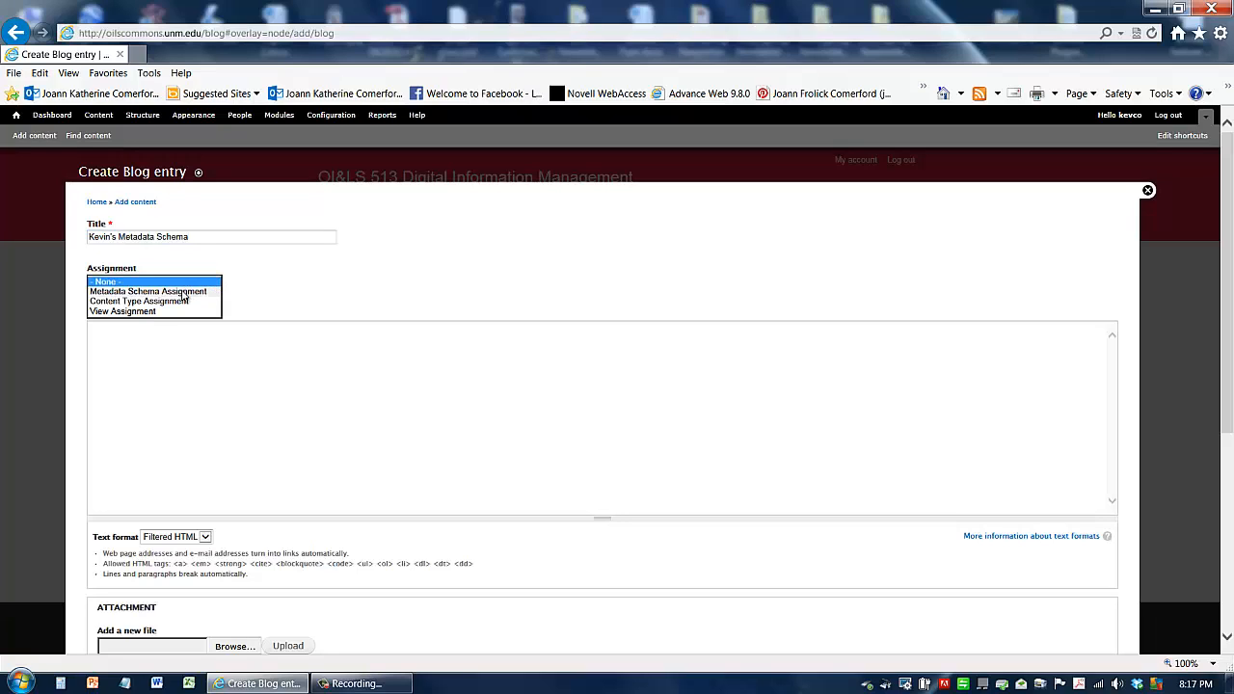
{"action": "left_click", "coordinate": [182, 291]}
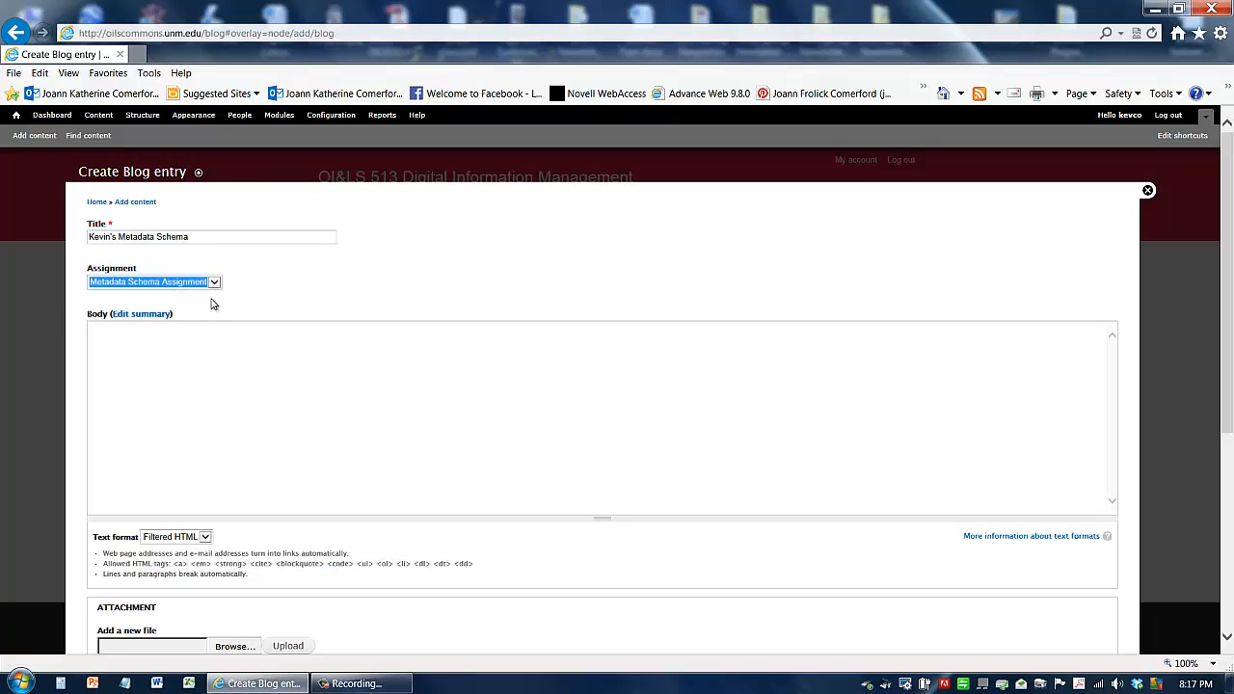
{"action": "left_click", "coordinate": [214, 303]}
Step: Write the body text: This schema is for an online book catalog for a publisher
{"action": "left_click", "coordinate": [155, 335]}
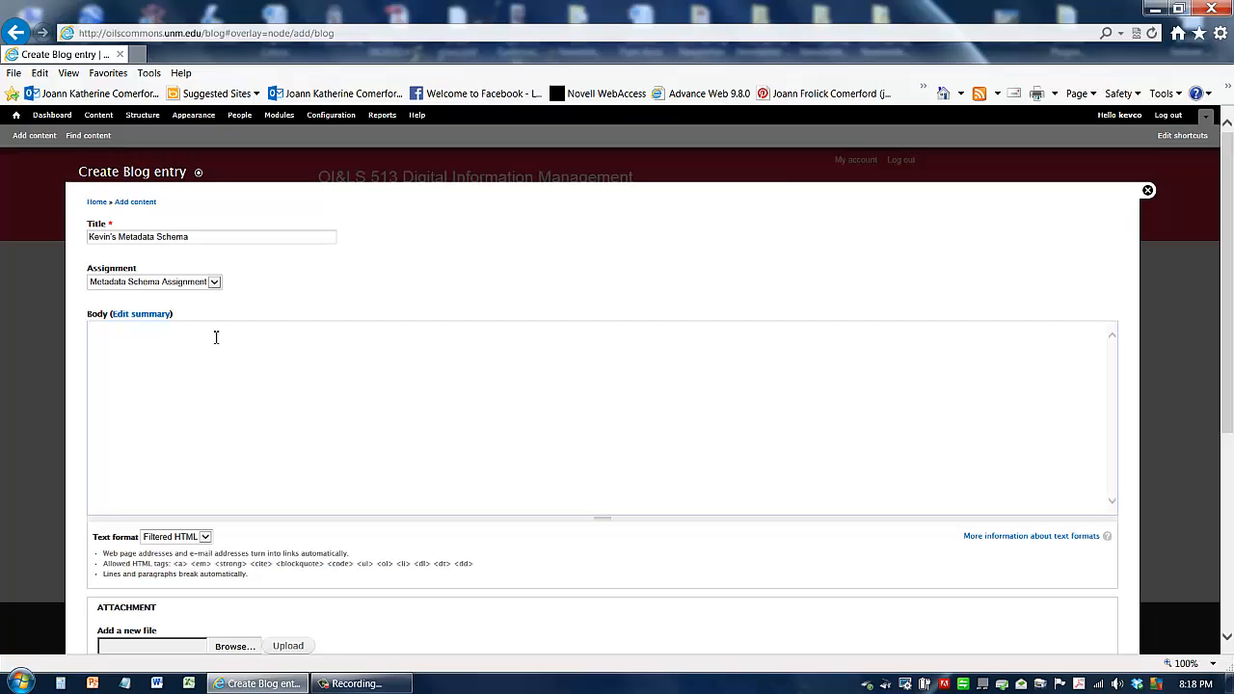
{"action": "left_click", "coordinate": [215, 336]}
{"action": "type", "text": "This schema is for an online book catalog for a publisher."}
{"action": "scroll", "coordinate": [376, 385], "scroll_direction": "down", "scroll_amount": 3}
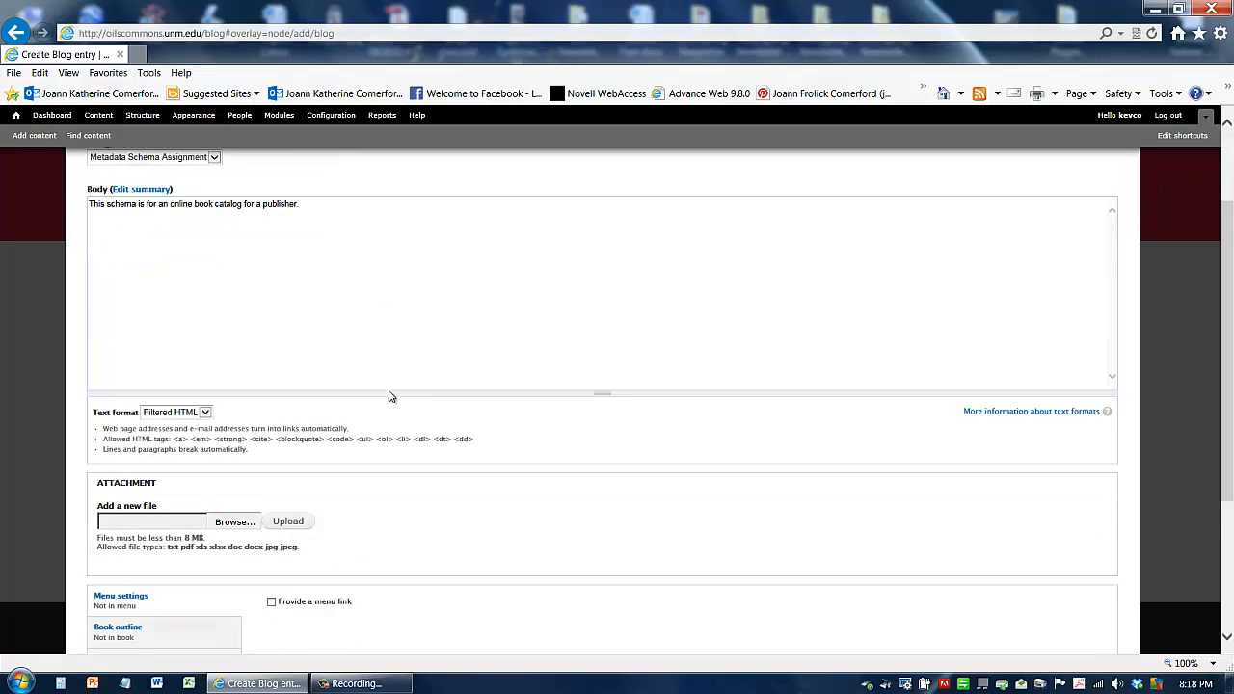
Step: Attach the author's Metadata Schema .docx file from the OILS 513 folder on Removable Disk (D:) and upload it
{"action": "left_click", "coordinate": [235, 484]}
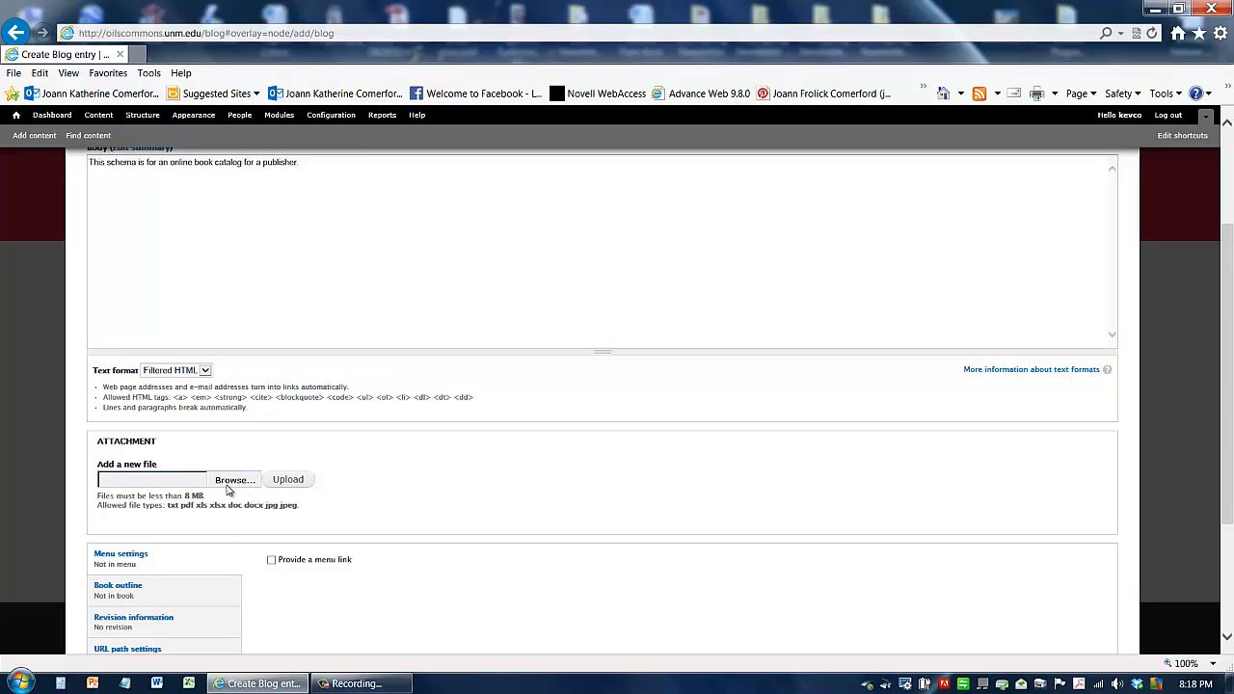
{"action": "left_click", "coordinate": [236, 480]}
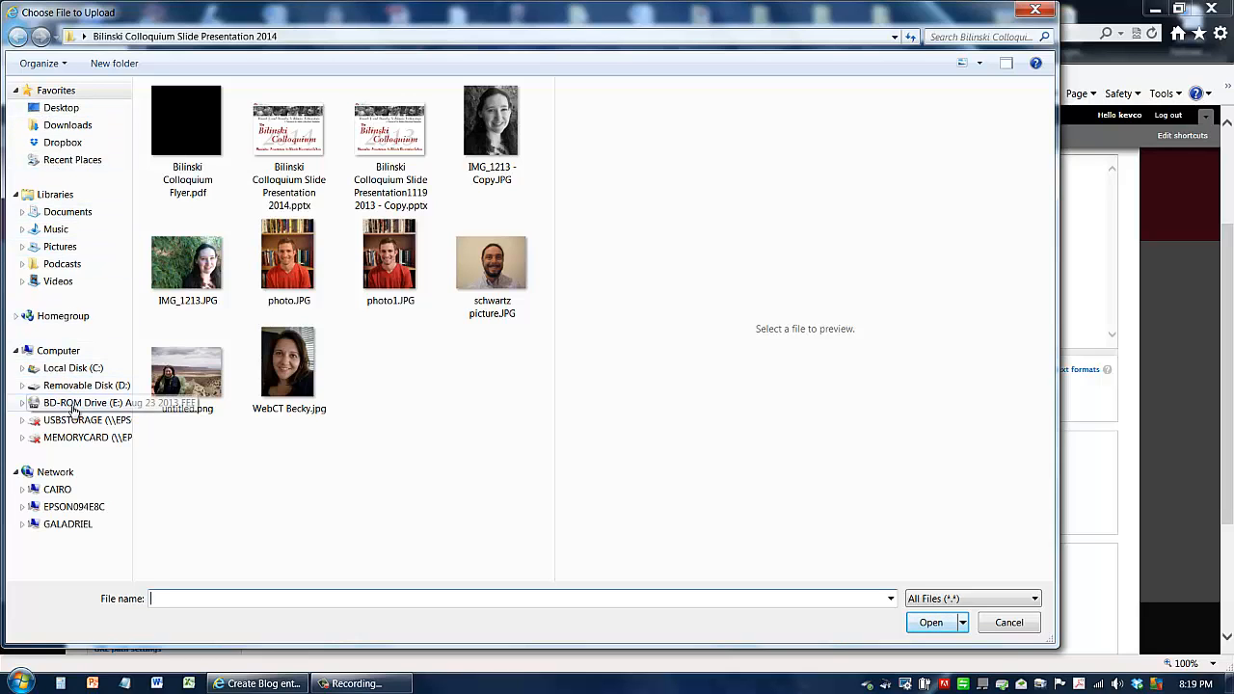
{"action": "left_click", "coordinate": [77, 386]}
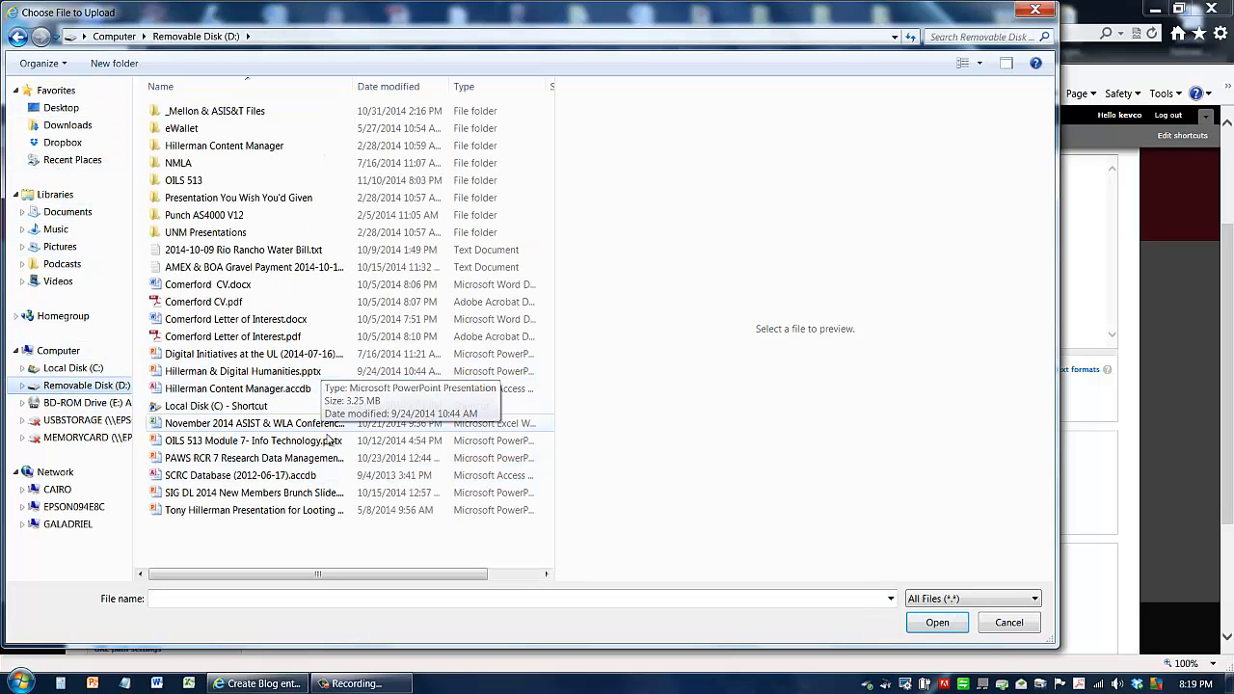
{"action": "double_click", "coordinate": [188, 182]}
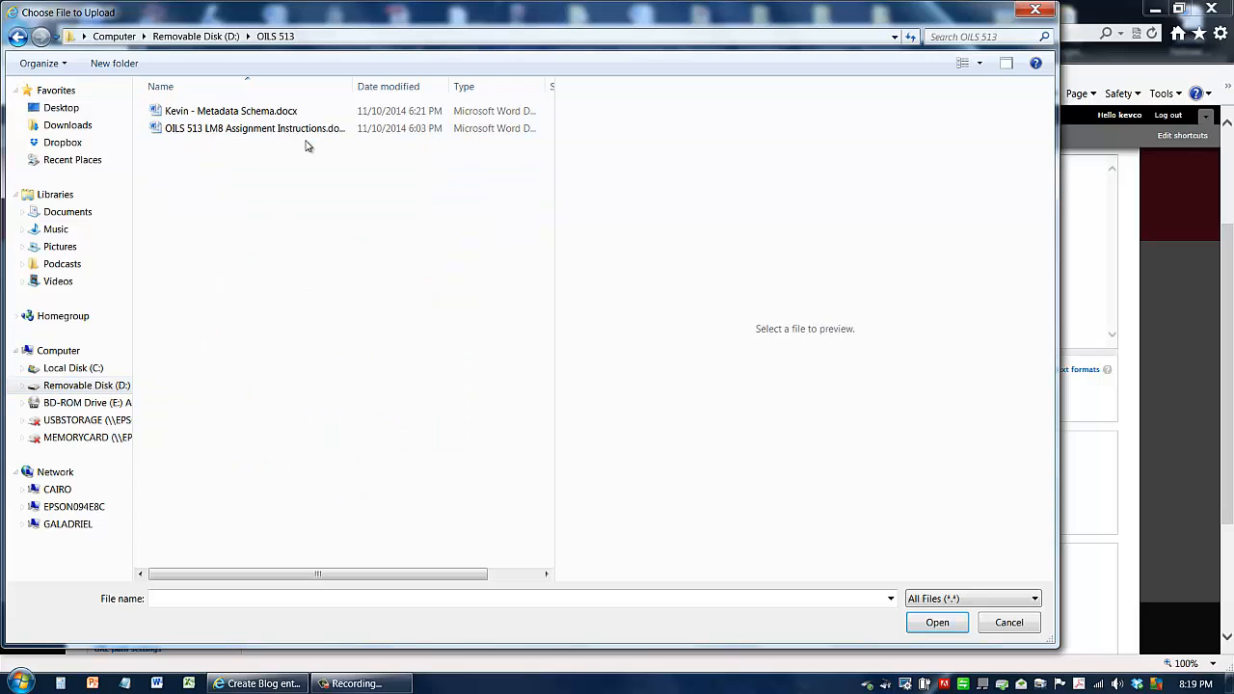
{"action": "double_click", "coordinate": [236, 112]}
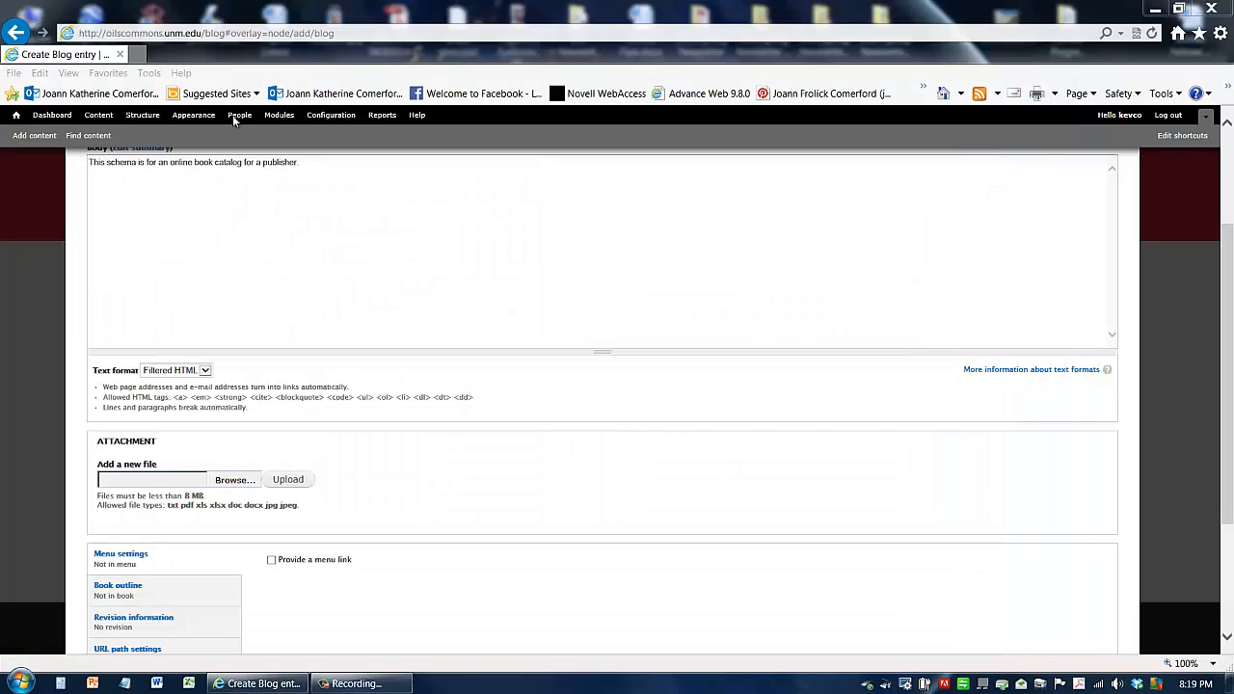
{"action": "left_click", "coordinate": [293, 487]}
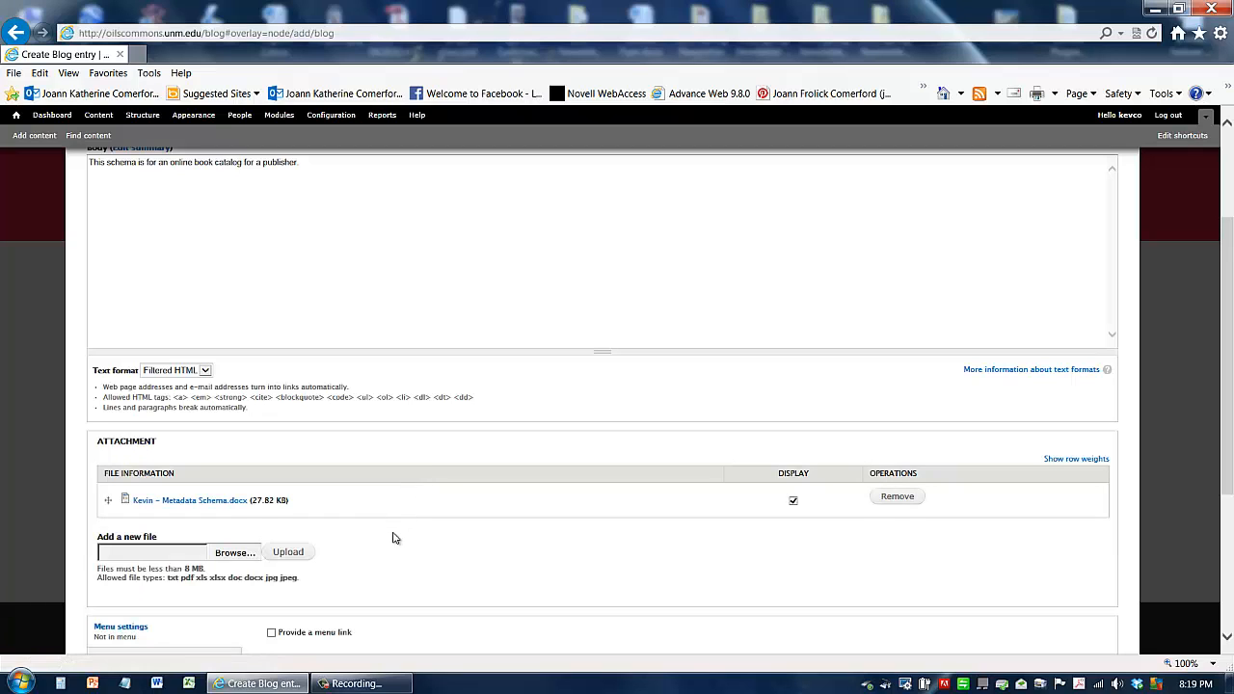
Step: Review the completed blog entry form and save the entry
{"action": "scroll", "coordinate": [392, 538], "scroll_direction": "down", "scroll_amount": 3}
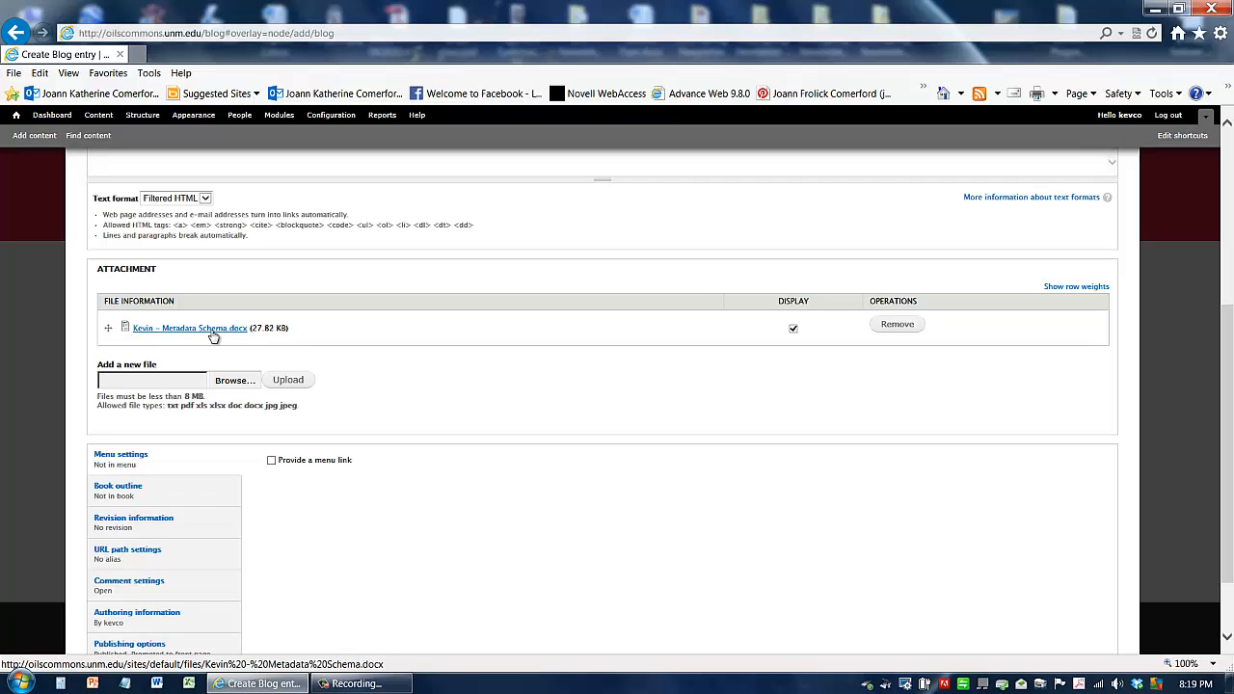
{"action": "scroll", "coordinate": [415, 429], "scroll_direction": "up", "scroll_amount": 3}
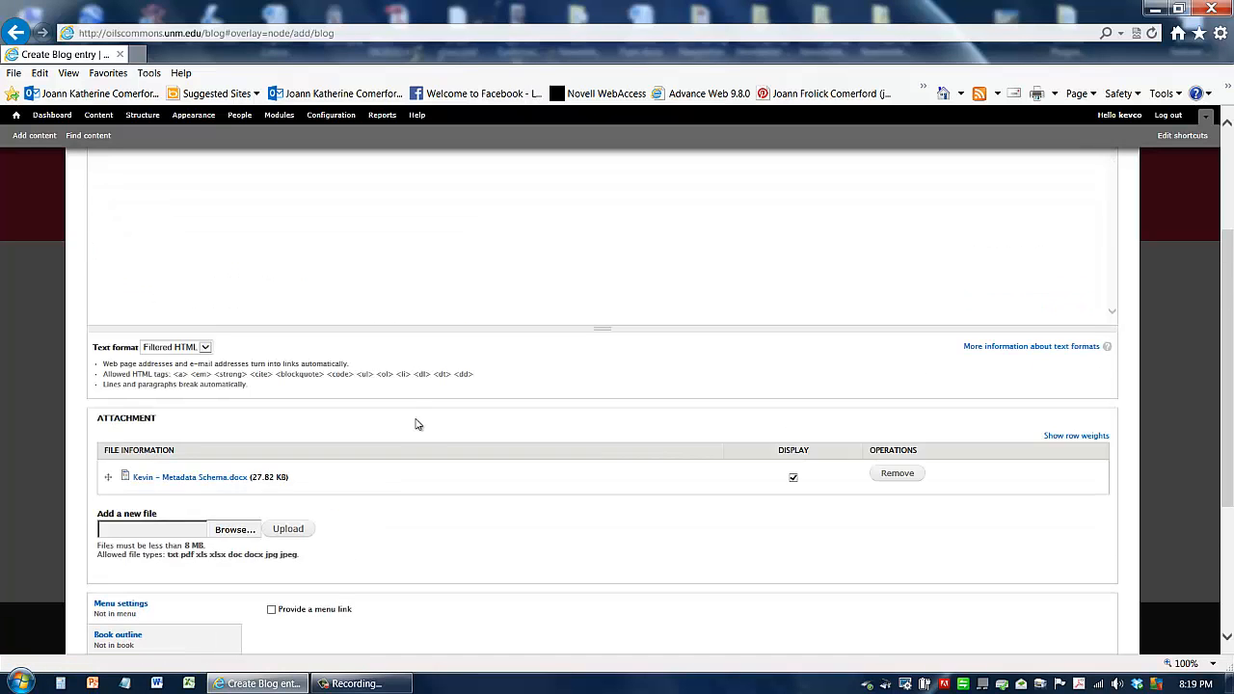
{"action": "scroll", "coordinate": [417, 424], "scroll_direction": "up", "scroll_amount": 4}
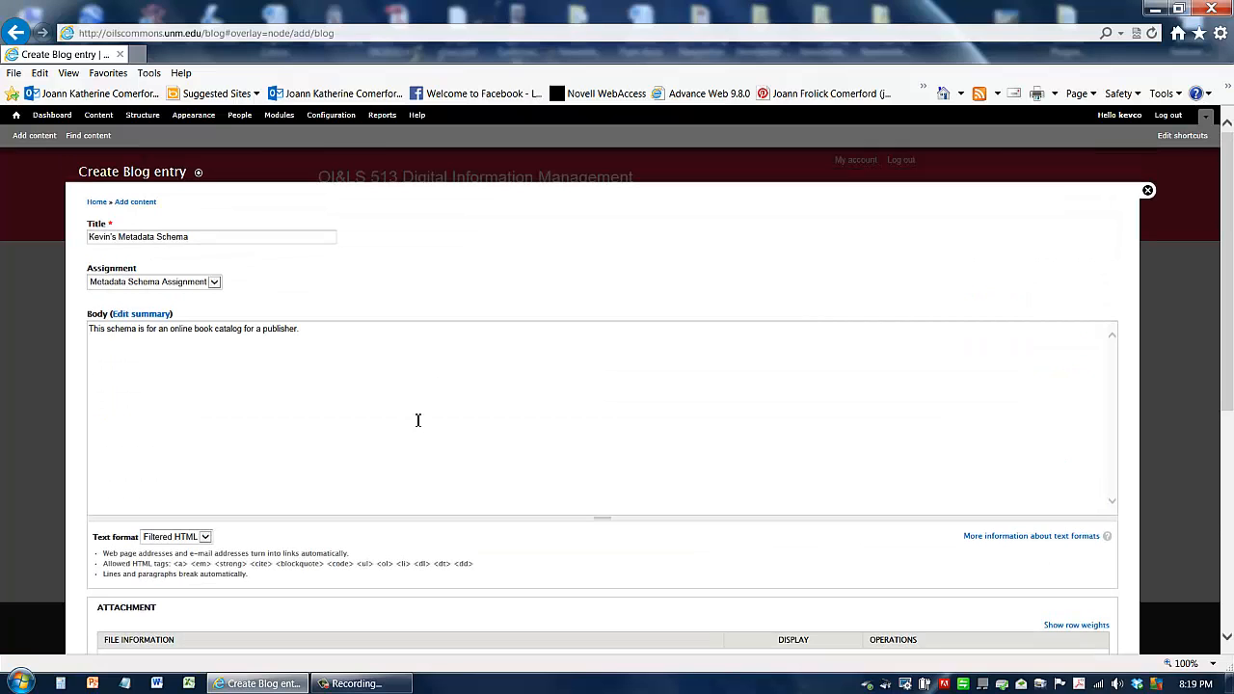
{"action": "scroll", "coordinate": [417, 421], "scroll_direction": "down", "scroll_amount": 2}
{"action": "scroll", "coordinate": [417, 420], "scroll_direction": "up", "scroll_amount": 1}
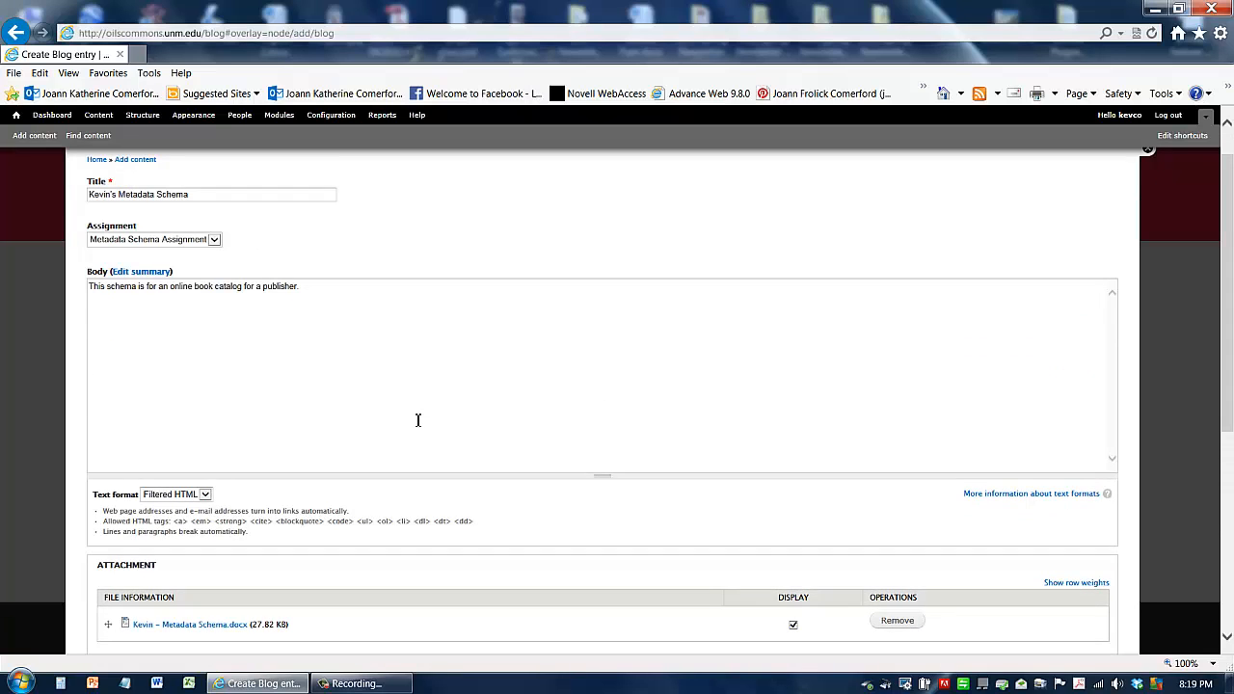
{"action": "scroll", "coordinate": [417, 422], "scroll_direction": "down", "scroll_amount": 8}
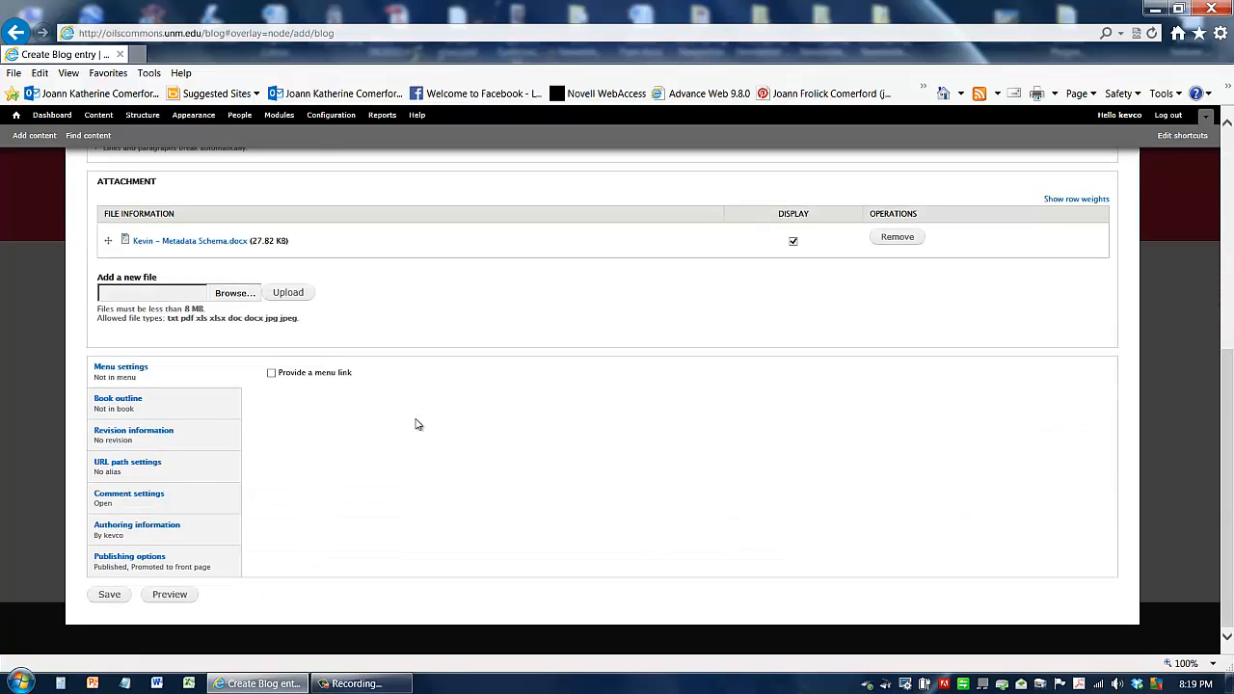
{"action": "left_click", "coordinate": [111, 597]}
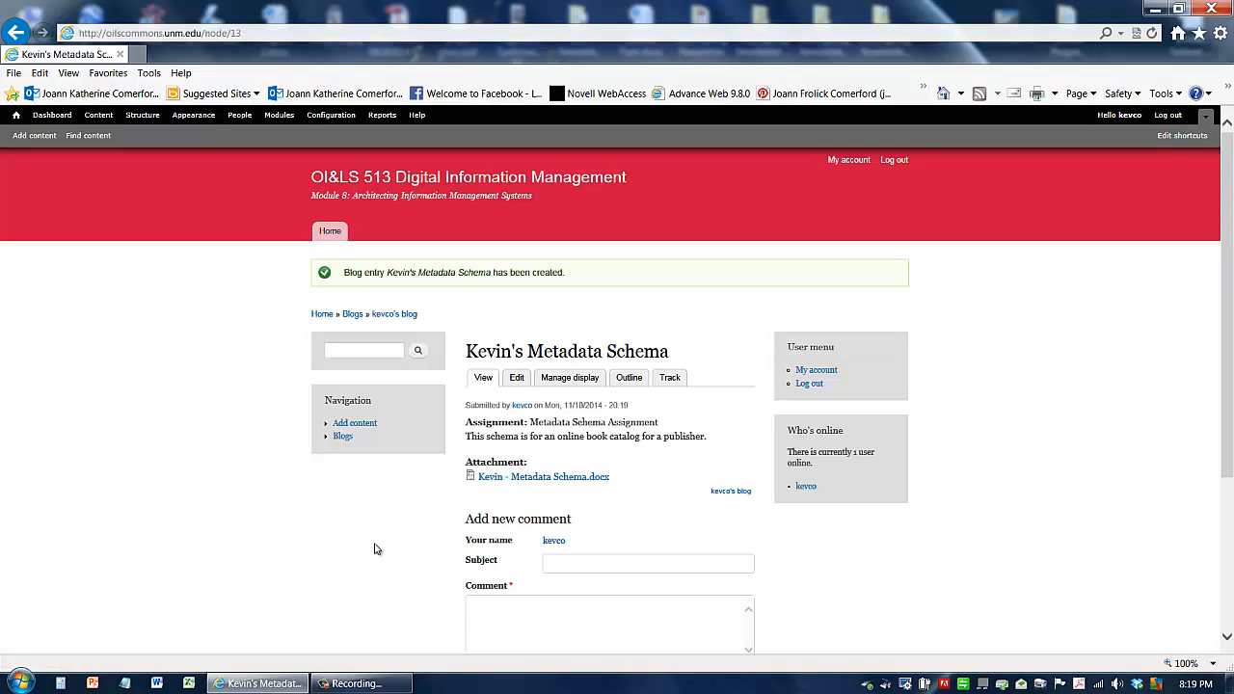
{"action": "scroll", "coordinate": [350, 524], "scroll_direction": "down", "scroll_amount": 3}
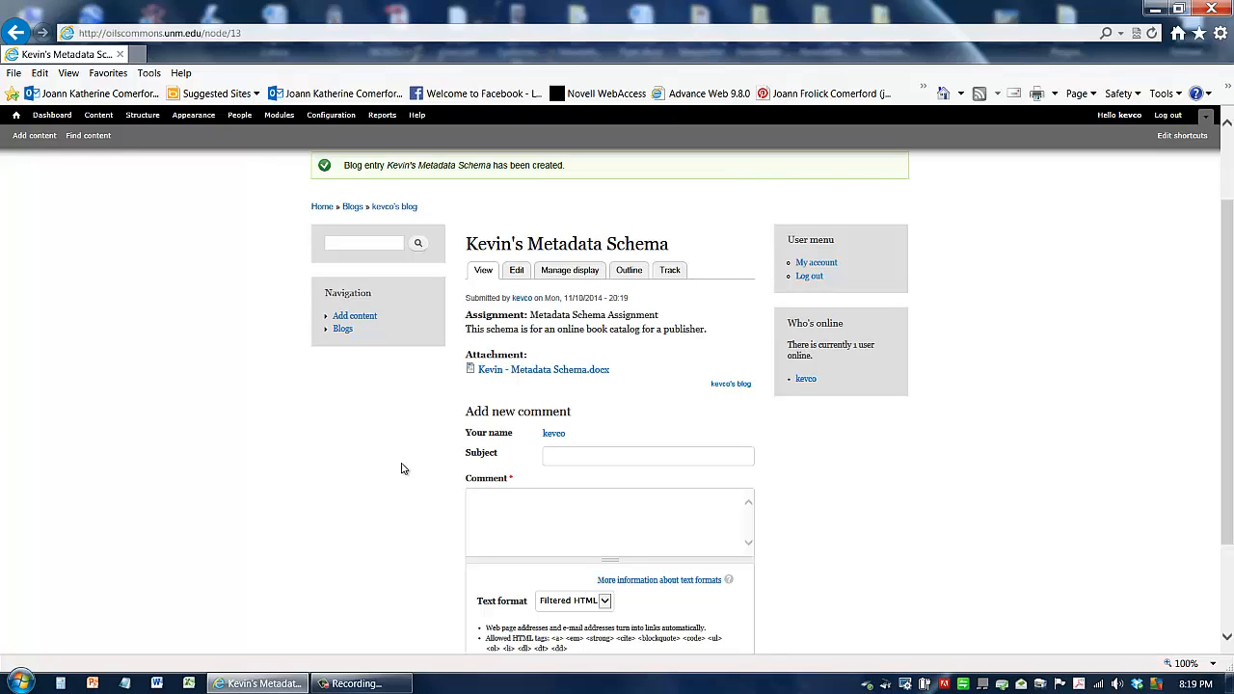
{"action": "left_click_drag", "start_coordinate": [531, 320], "coordinate": [650, 314]}
{"action": "left_click_drag", "start_coordinate": [466, 330], "coordinate": [716, 329]}
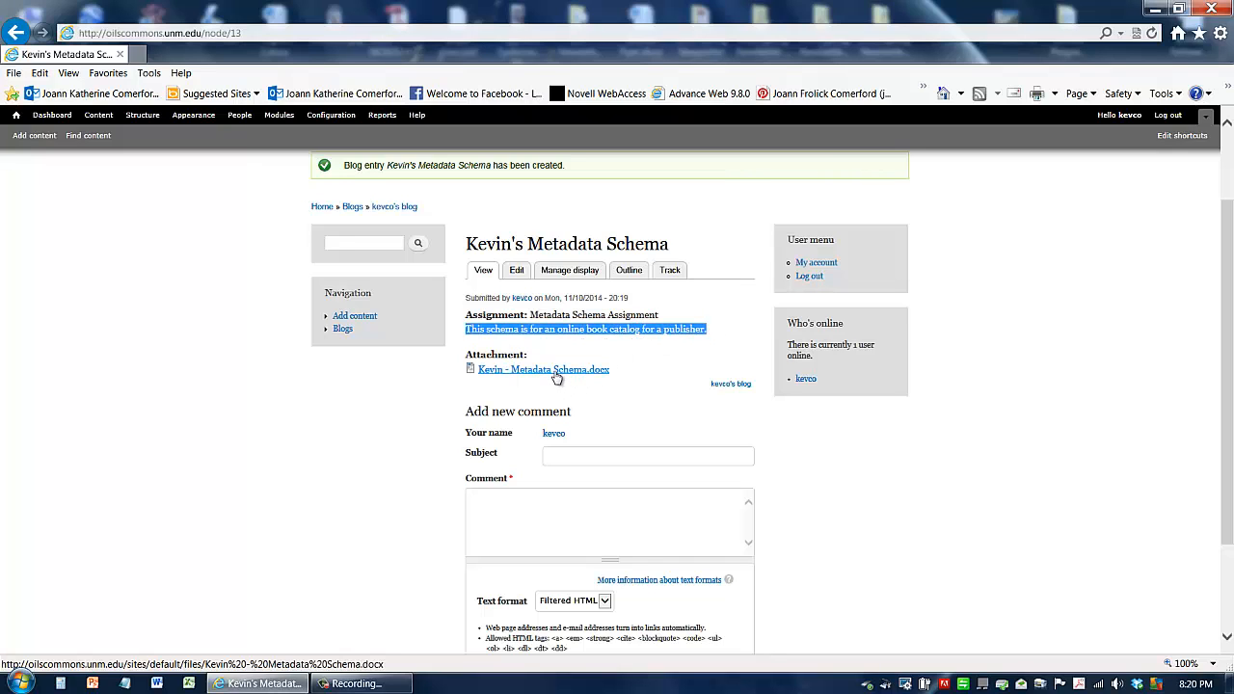
{"action": "scroll", "coordinate": [520, 384], "scroll_direction": "down", "scroll_amount": 3}
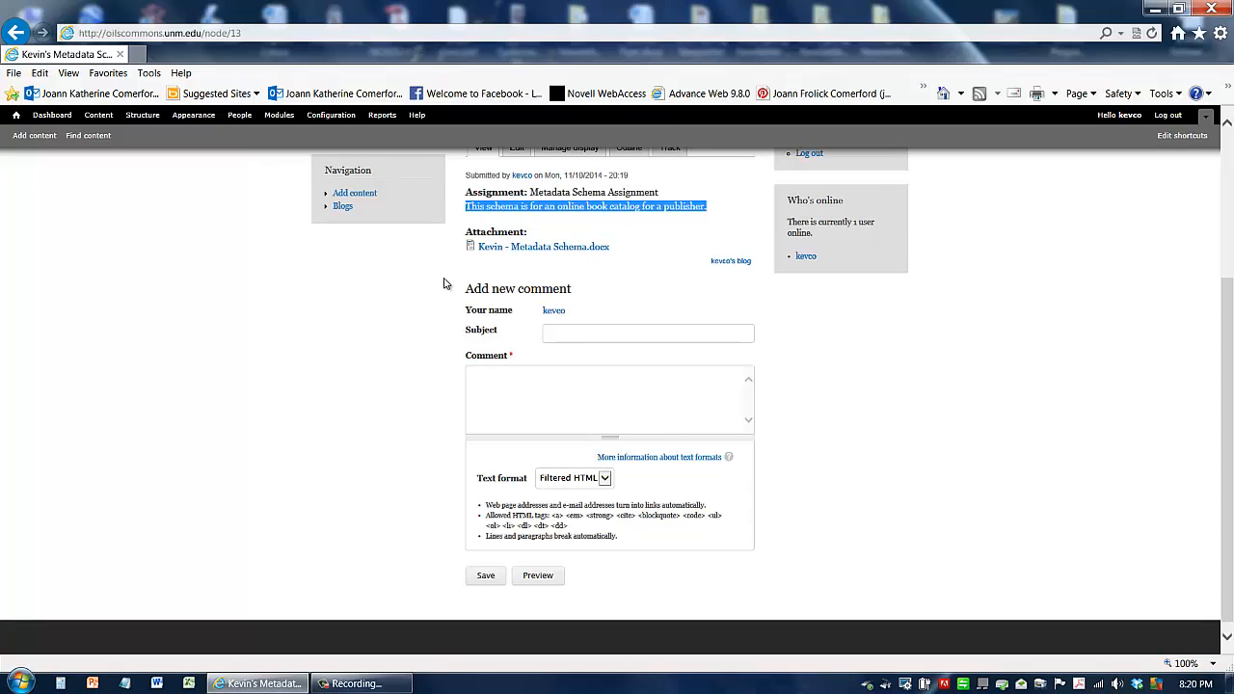
{"action": "left_click_drag", "start_coordinate": [444, 281], "coordinate": [781, 567]}
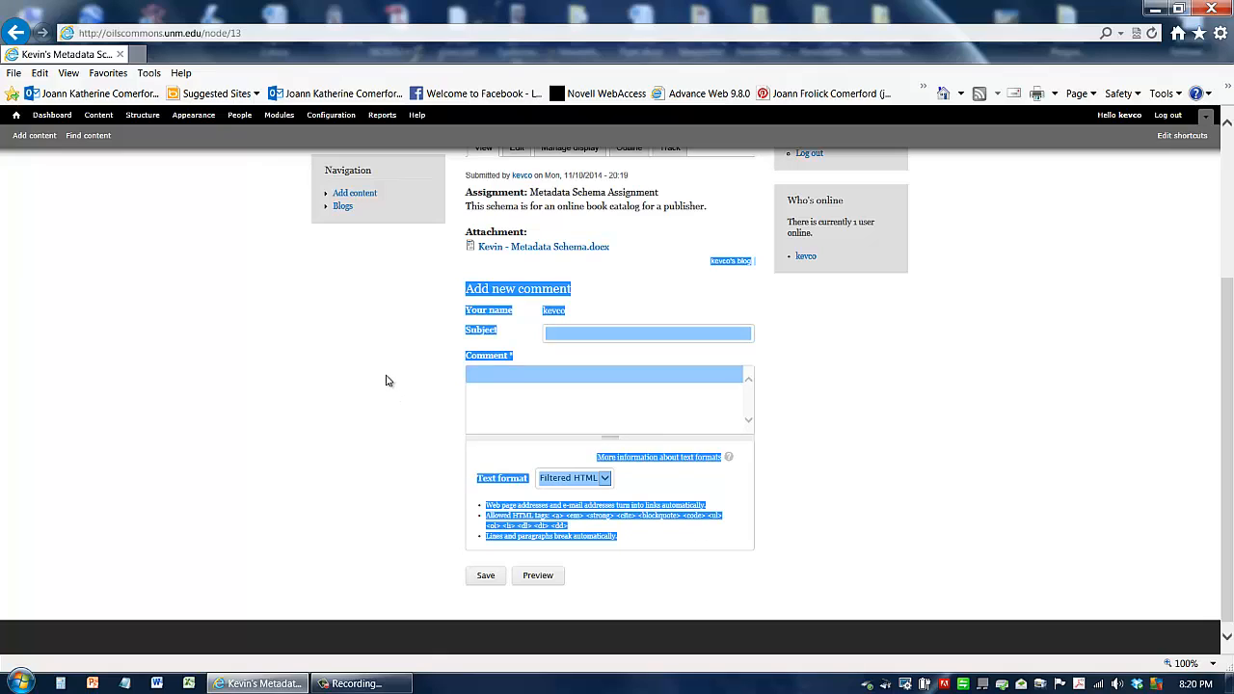
Step: Post a comment on the entry with subject nice work on metadata and comment very good schema
{"action": "left_click", "coordinate": [457, 380]}
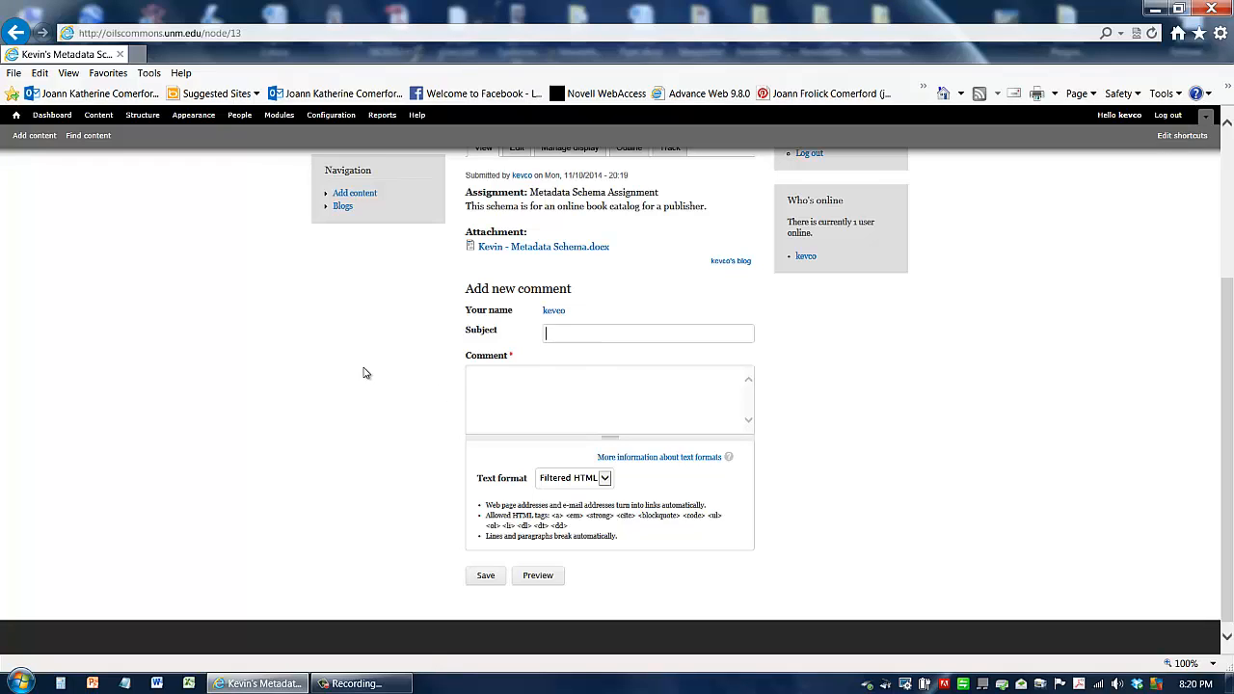
{"action": "type", "text": "nice"}
{"action": "type", "text": " work on "}
{"action": "type", "text": "metadat"}
{"action": "type", "text": "very"}
{"action": "type", "text": " good sch"}
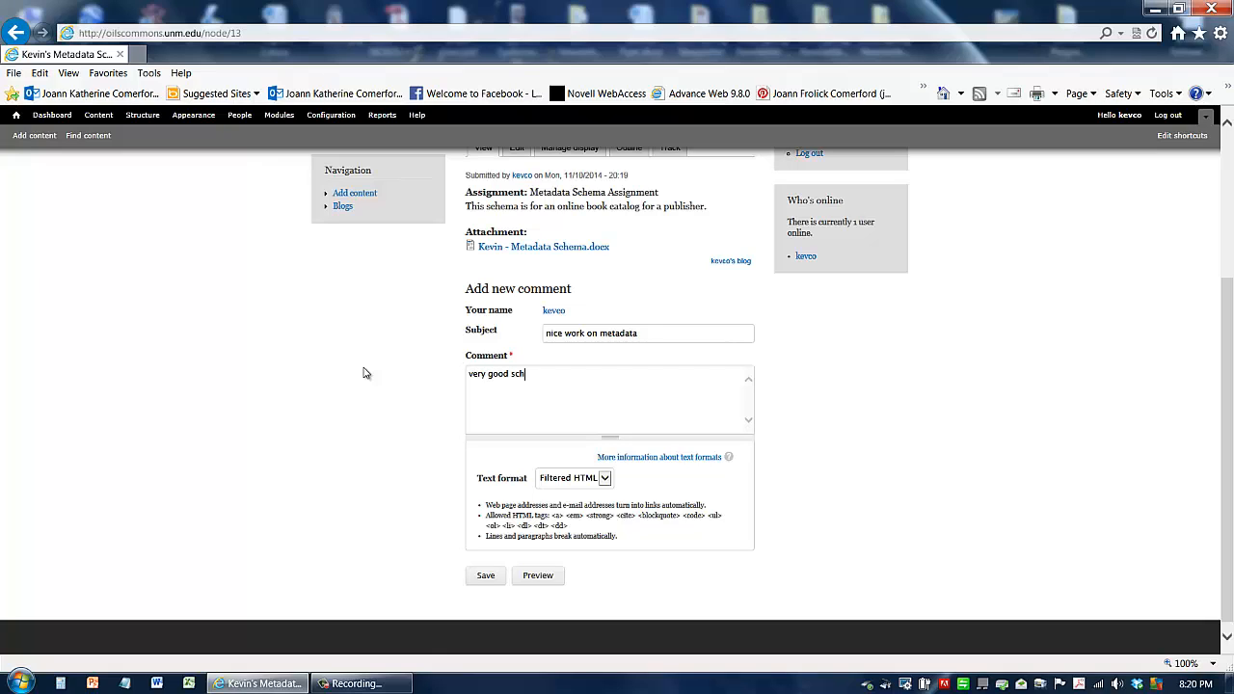
{"action": "type", "text": "ema"}
{"action": "scroll", "coordinate": [596, 447], "scroll_direction": "down", "scroll_amount": 1}
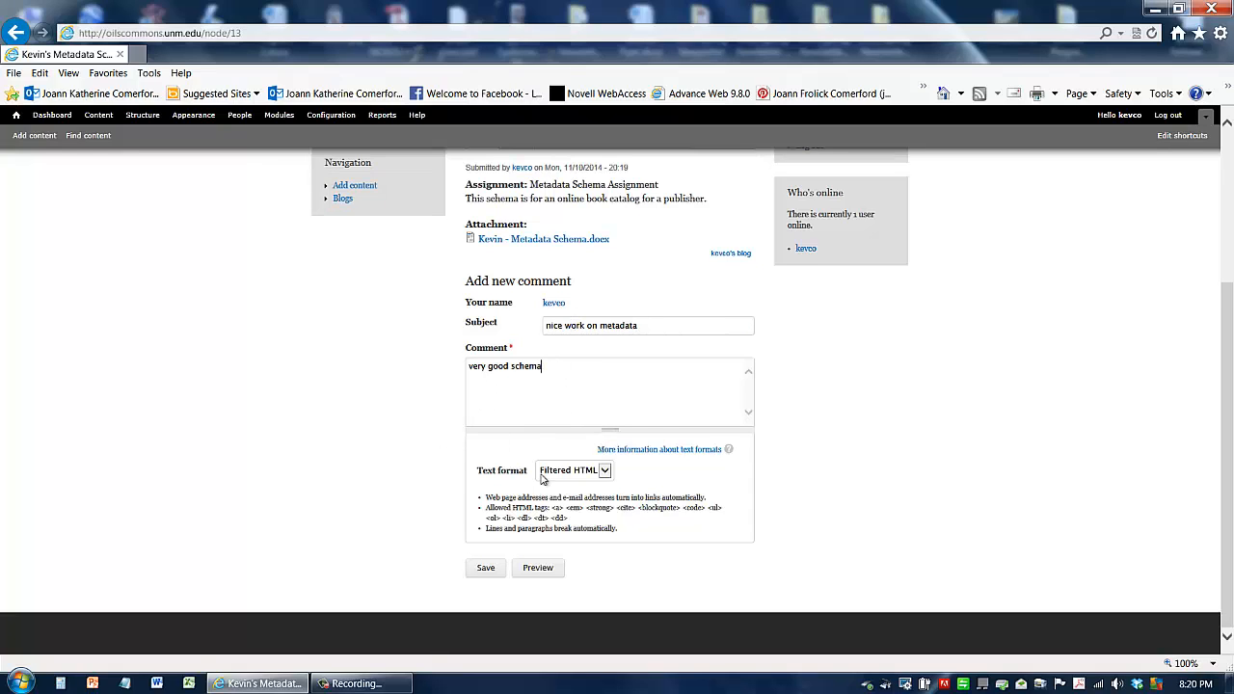
{"action": "left_click", "coordinate": [486, 569]}
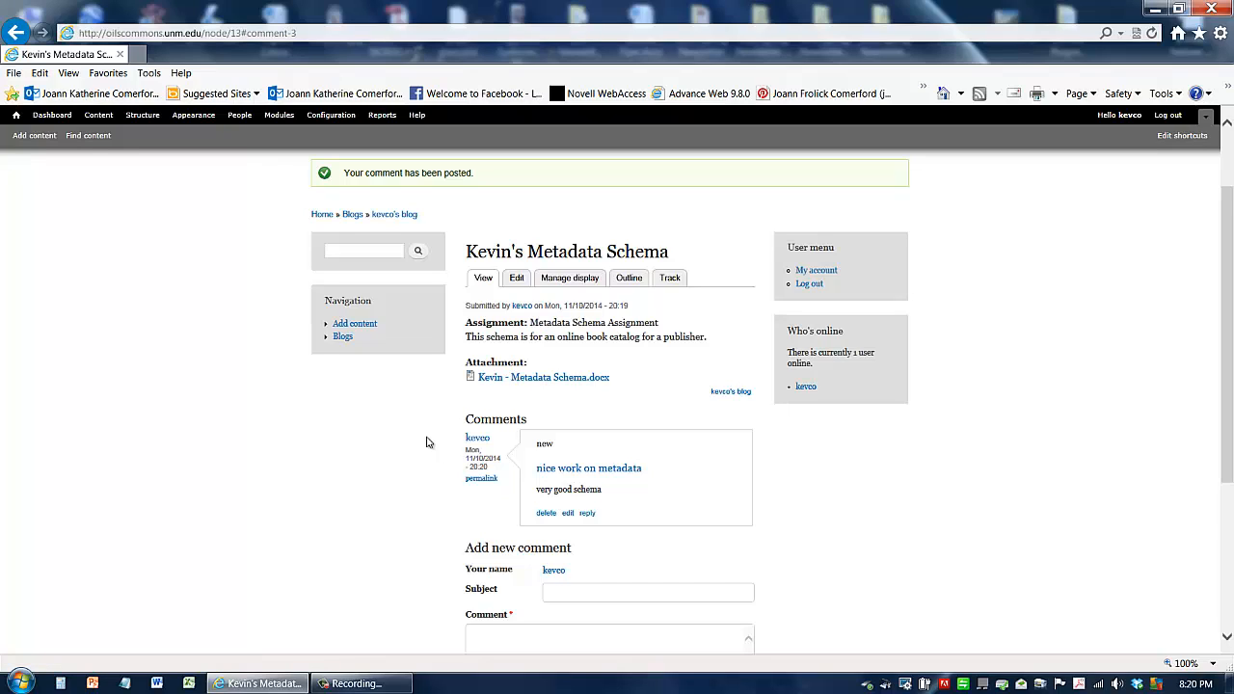
Step: Return to the home page and open the form for adding a new content type
{"action": "scroll", "coordinate": [421, 425], "scroll_direction": "up", "scroll_amount": 2}
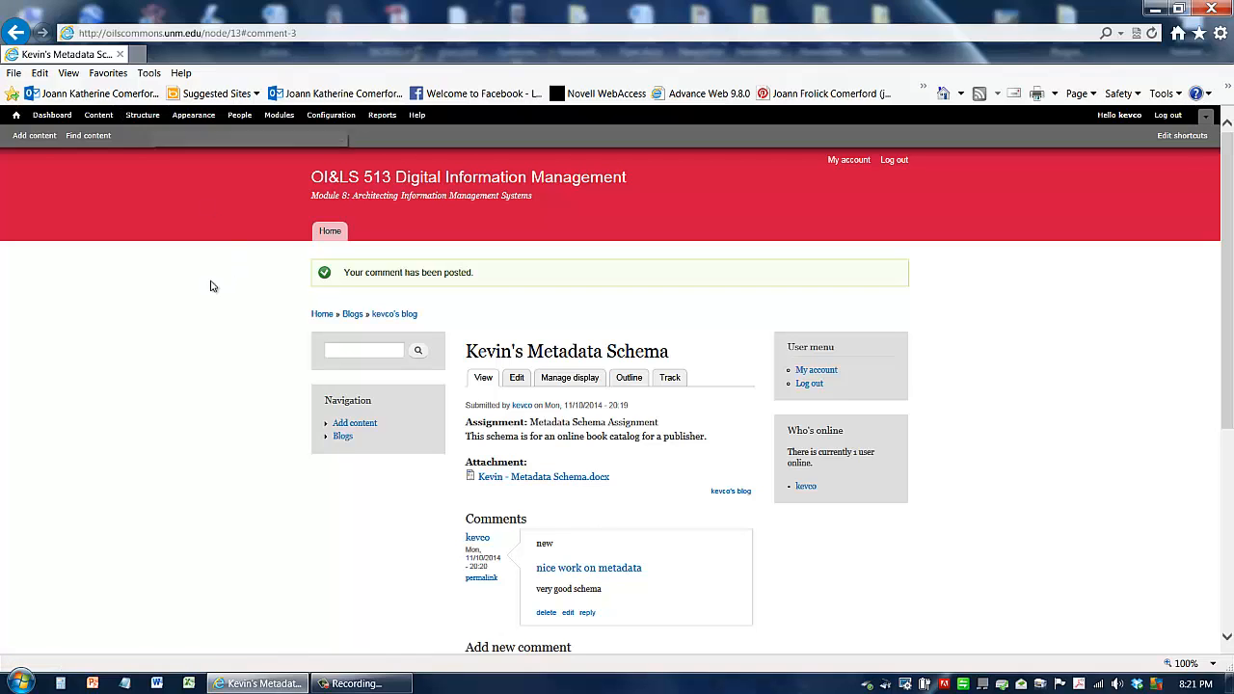
{"action": "left_click", "coordinate": [332, 240]}
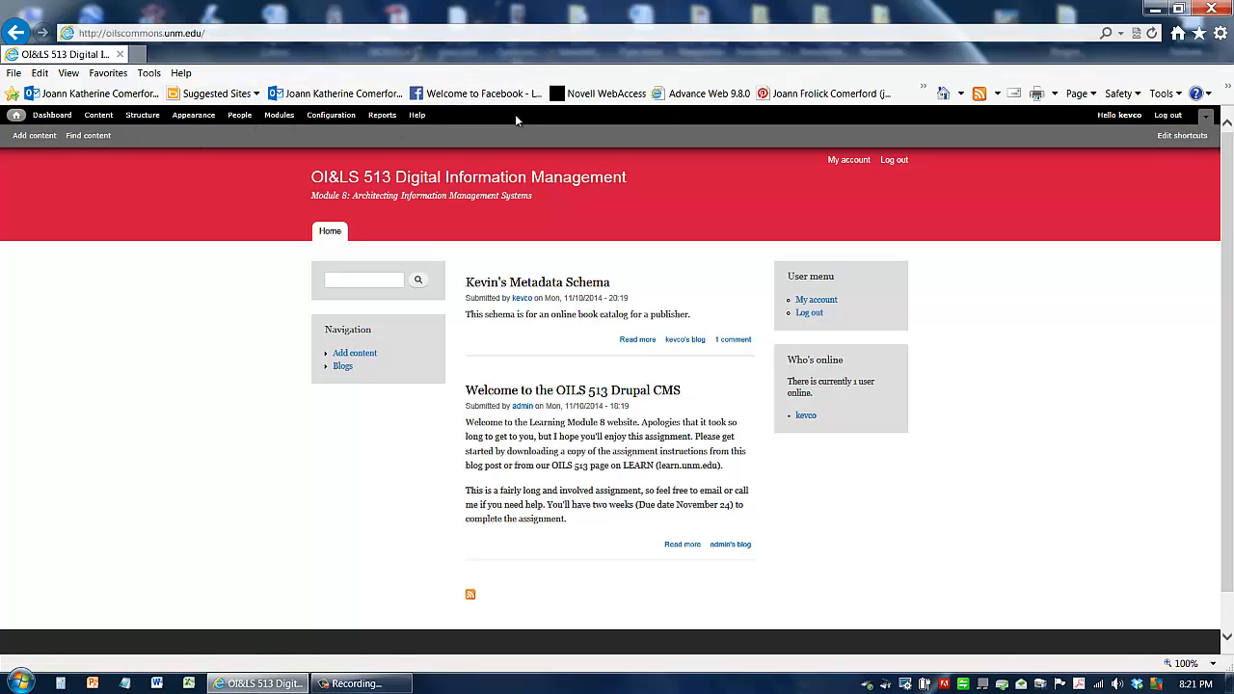
{"action": "left_click", "coordinate": [142, 123]}
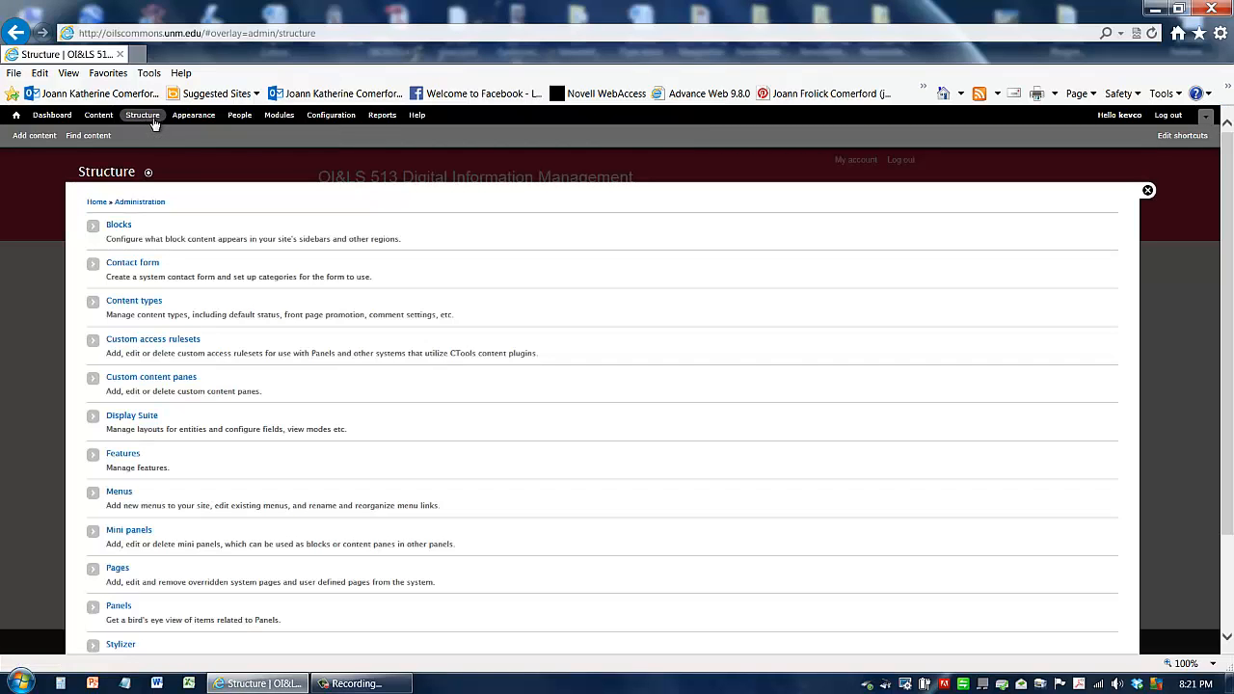
{"action": "left_click", "coordinate": [136, 307]}
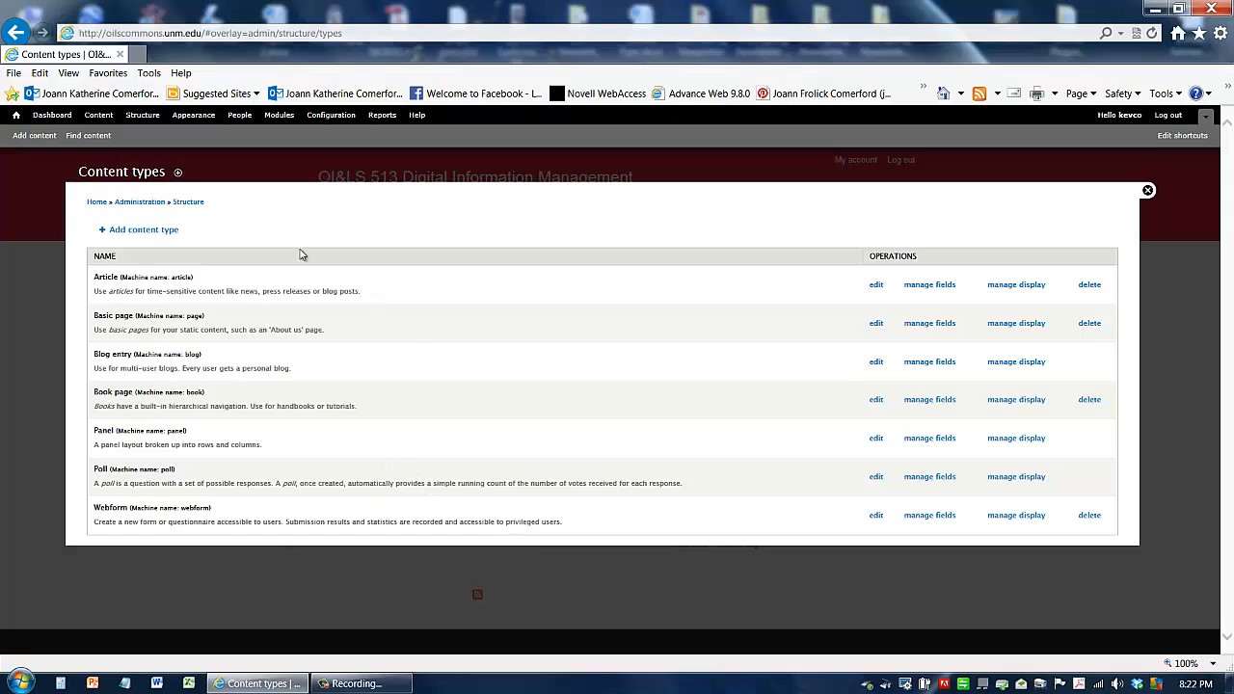
{"action": "left_click", "coordinate": [137, 233]}
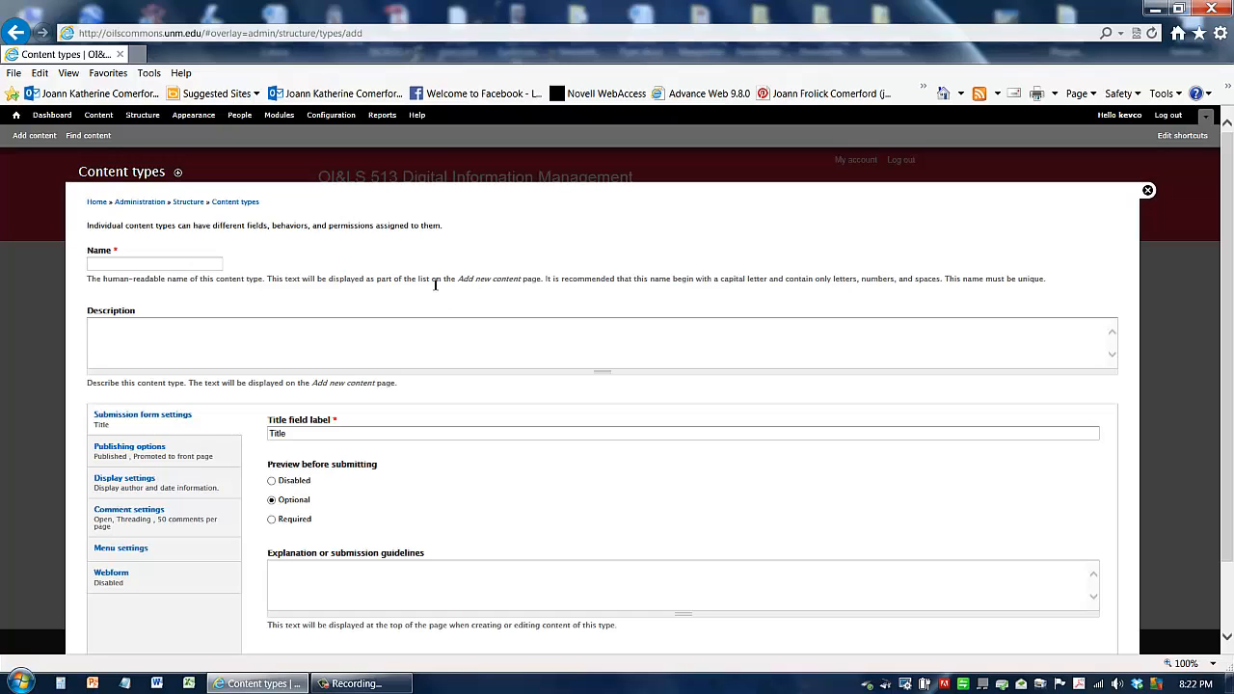
Step: Name the new content type Kevin's Ebooks
{"action": "left_click", "coordinate": [213, 264]}
{"action": "left_click", "coordinate": [213, 264]}
{"action": "type", "text": "Kevin's "}
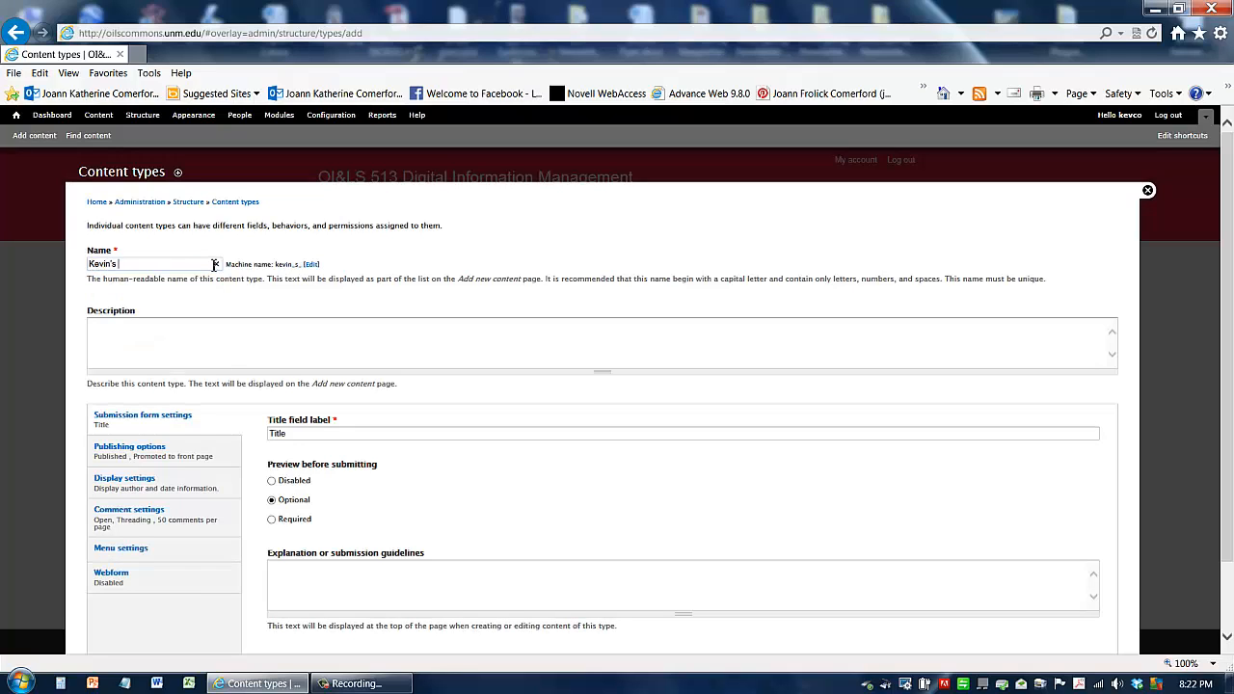
{"action": "type", "text": "Ebooks"}
Step: Enter the description Kevin's ebook content type for an online publisher
{"action": "left_click", "coordinate": [136, 329]}
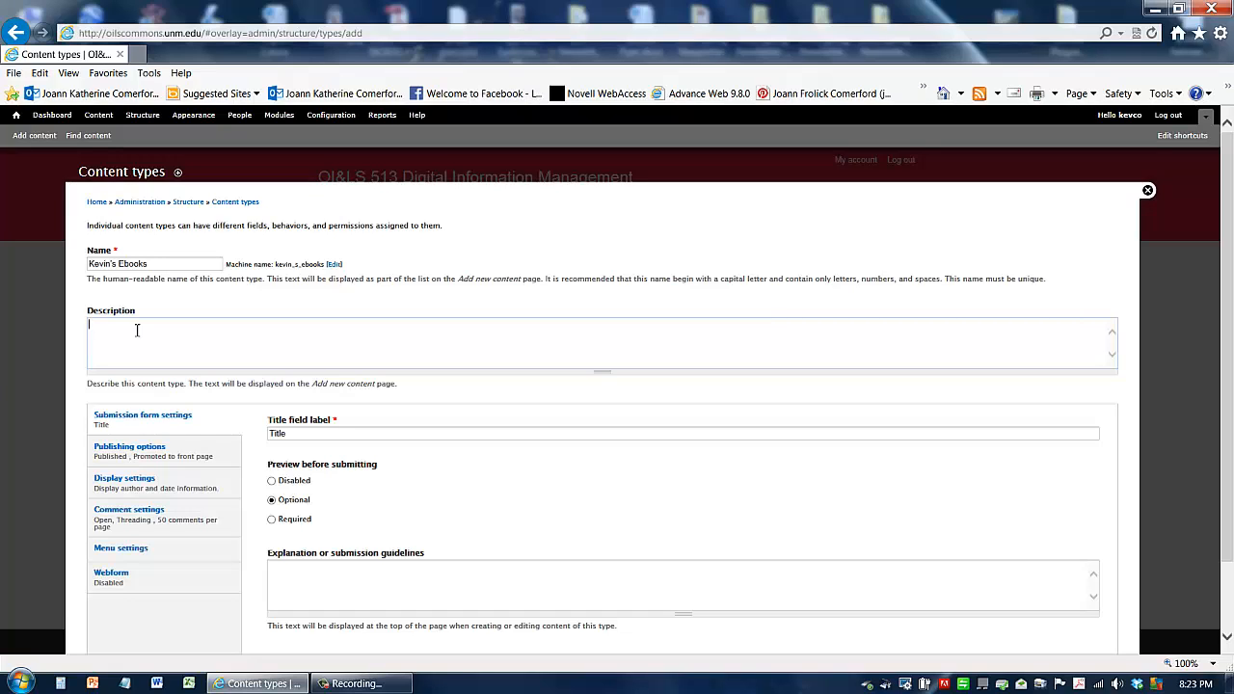
{"action": "type", "text": "Kevin's ebook content type for an online publisher"}
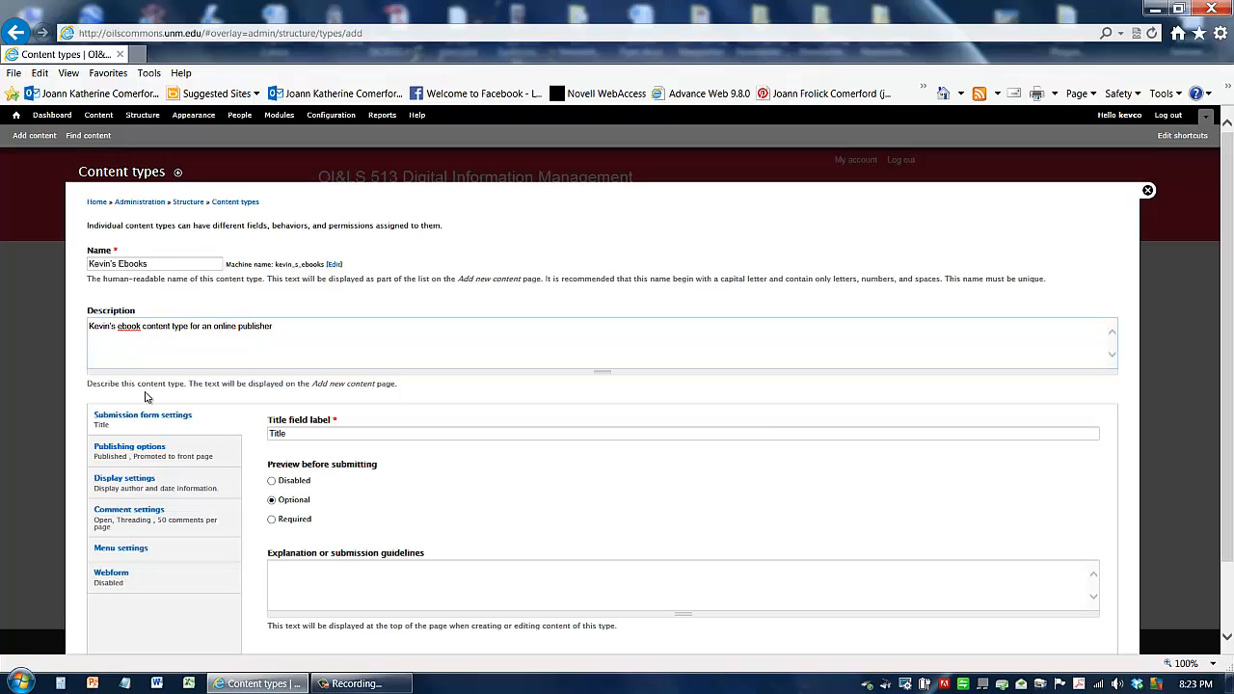
Step: In the publishing options, turn off promotion to the front page
{"action": "scroll", "coordinate": [425, 483], "scroll_direction": "down", "scroll_amount": 2}
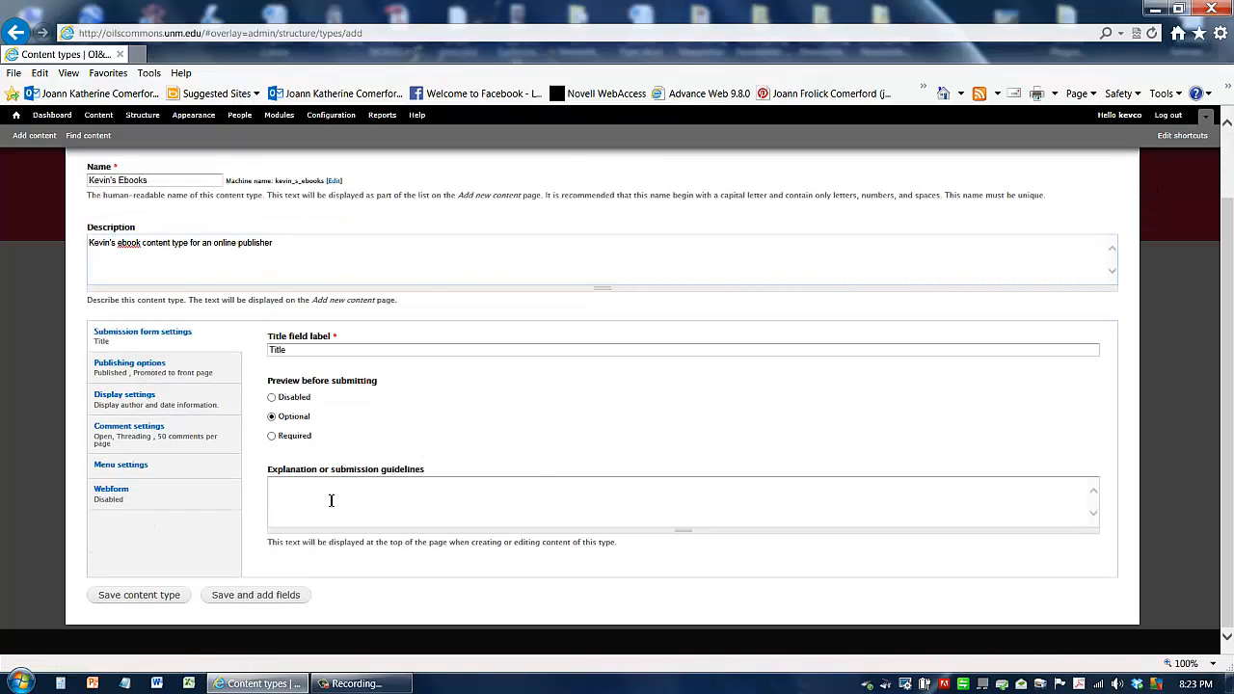
{"action": "left_click", "coordinate": [144, 375]}
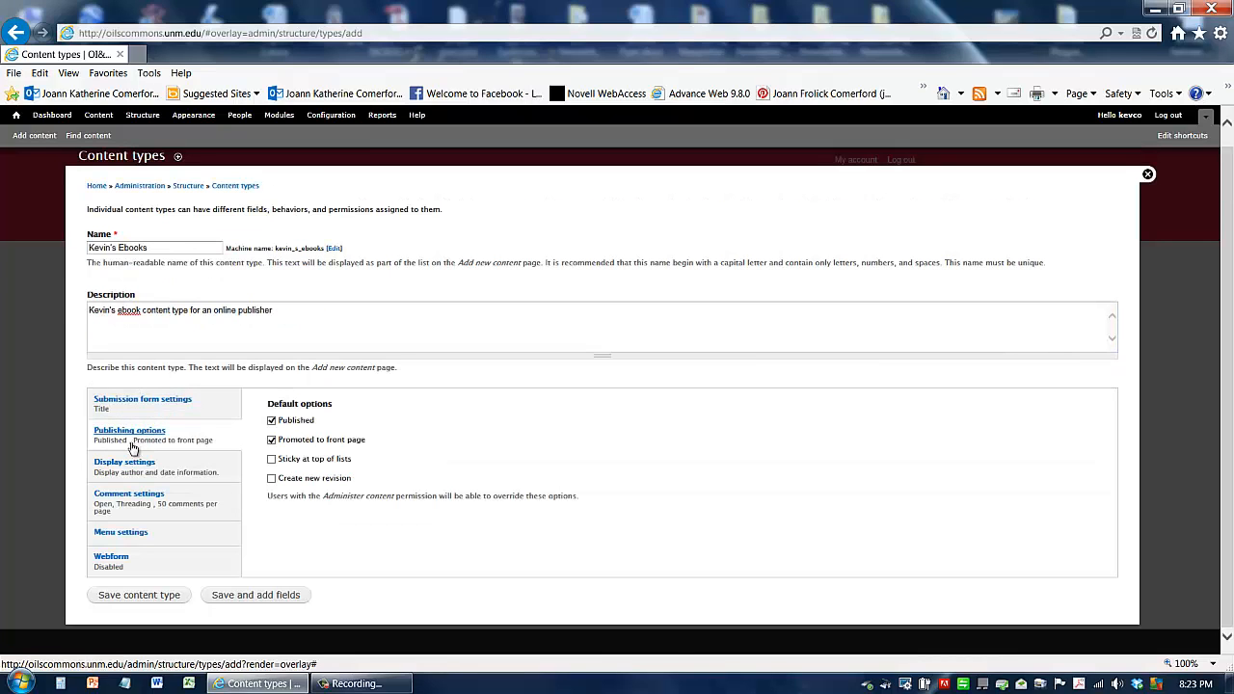
{"action": "left_click", "coordinate": [272, 441]}
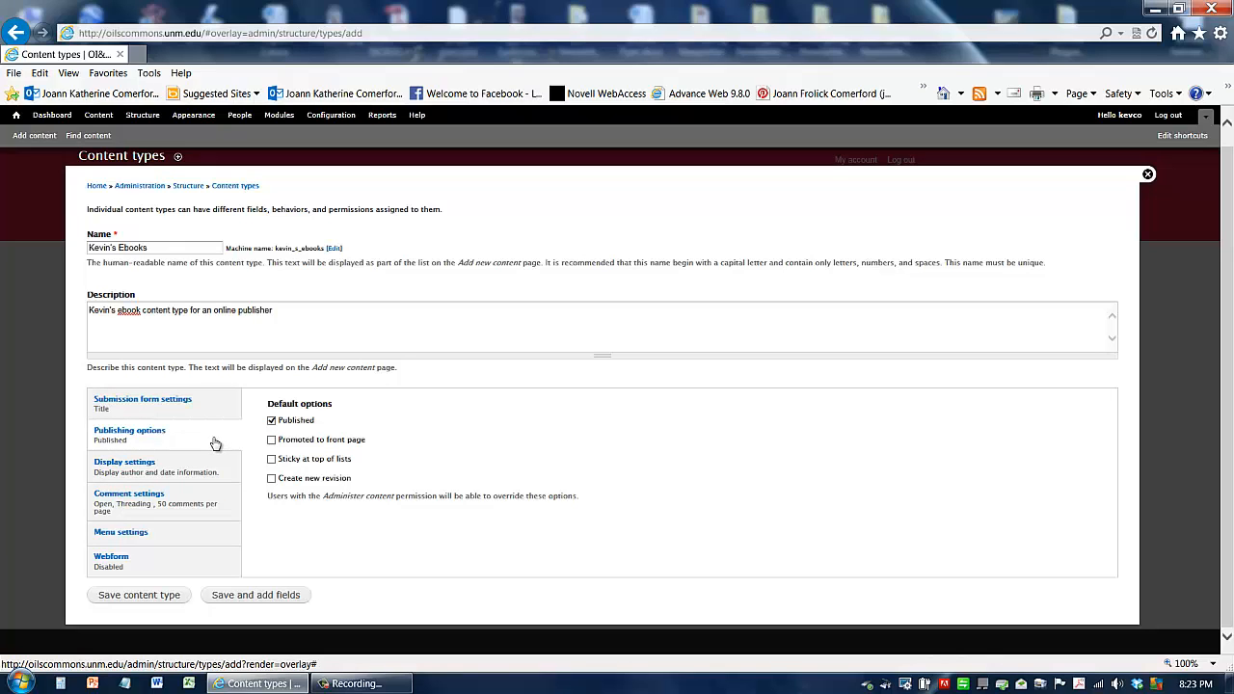
Step: Turn off author and date display, then save the content type and go on to add fields
{"action": "left_click", "coordinate": [123, 467]}
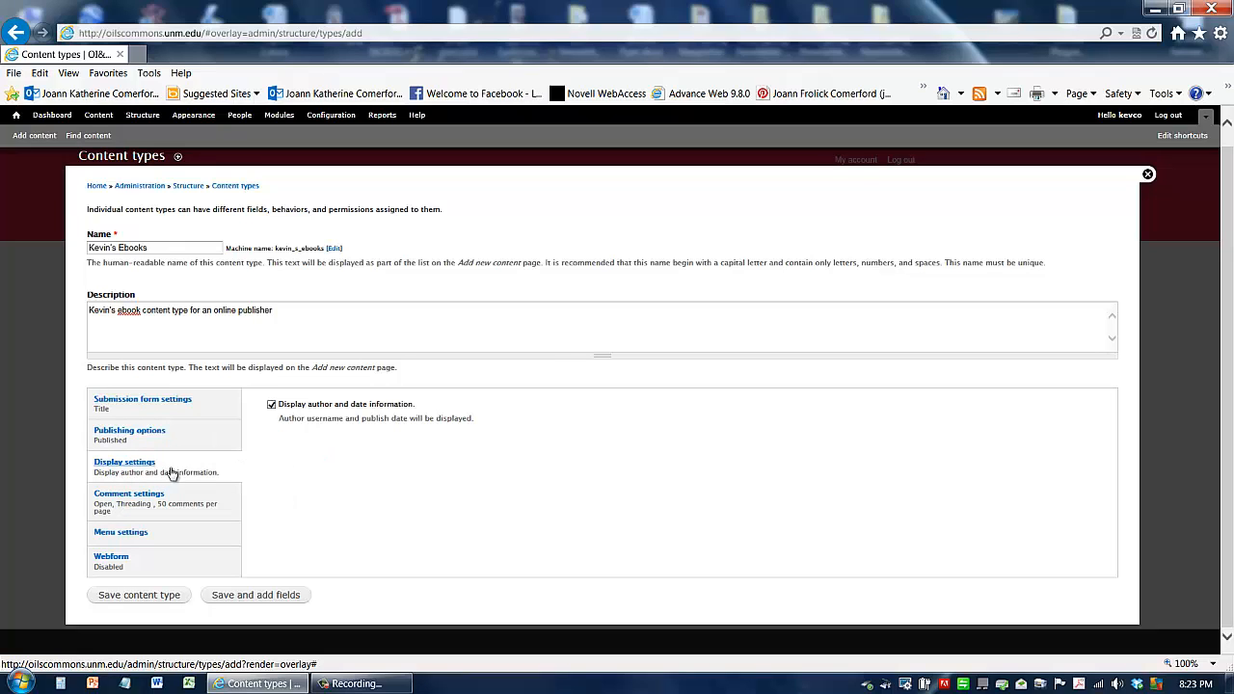
{"action": "left_click", "coordinate": [271, 405]}
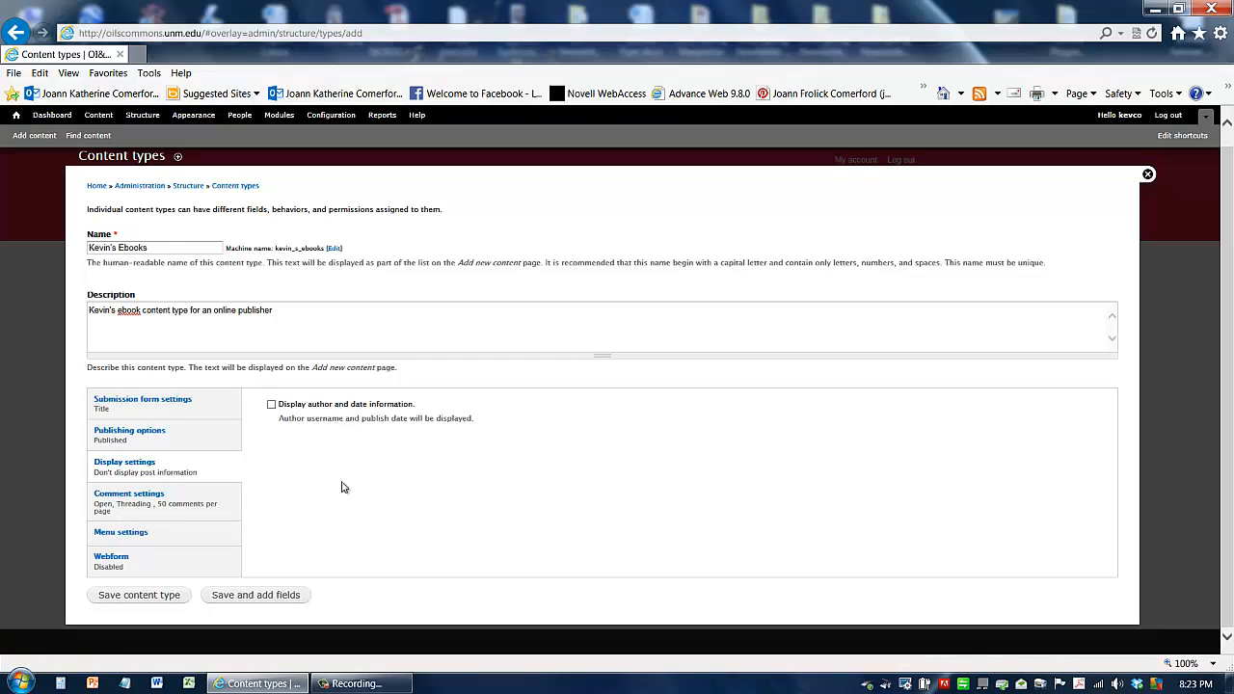
{"action": "left_click", "coordinate": [253, 601]}
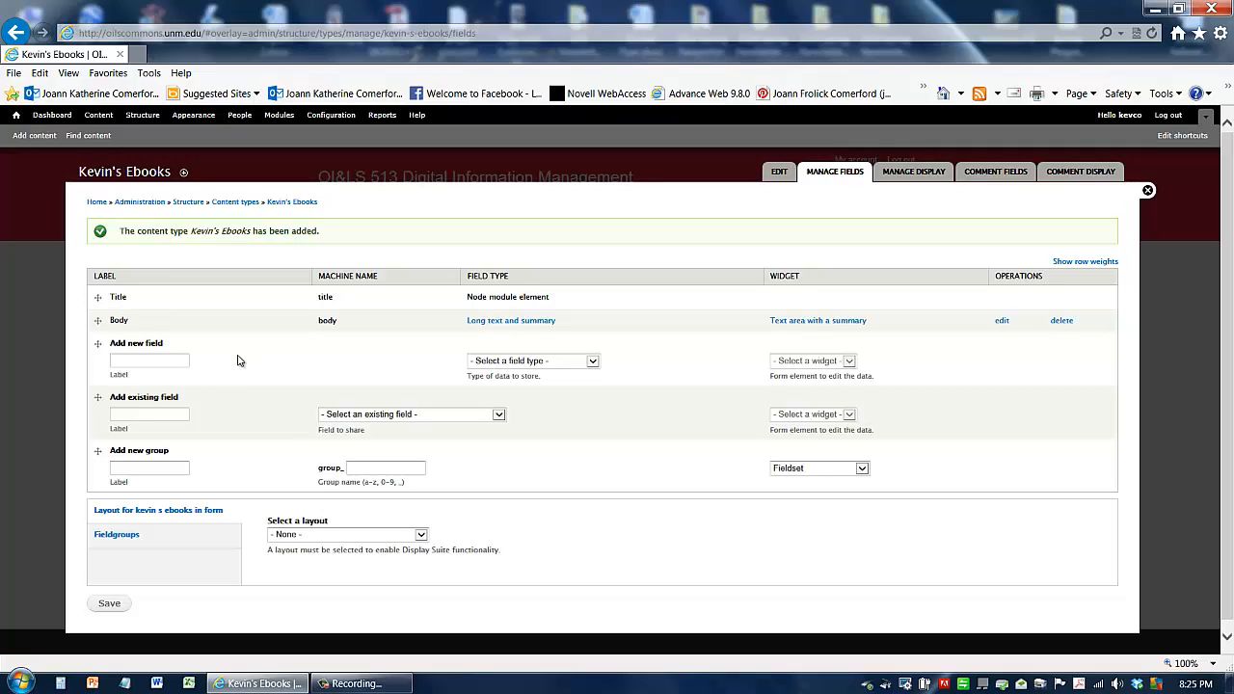
Step: Open the Body field's settings and relabel it Description
{"action": "double_click", "coordinate": [120, 299]}
{"action": "double_click", "coordinate": [122, 322]}
{"action": "left_click", "coordinate": [1003, 323]}
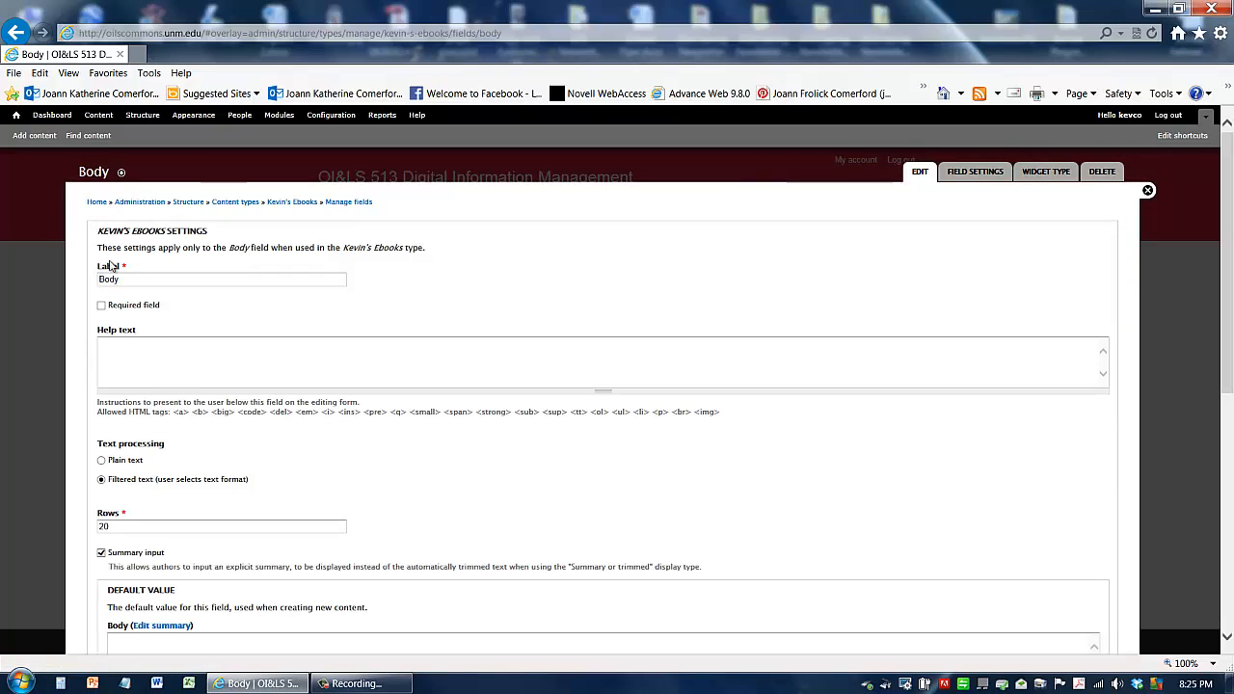
{"action": "left_click_drag", "start_coordinate": [134, 279], "coordinate": [71, 282]}
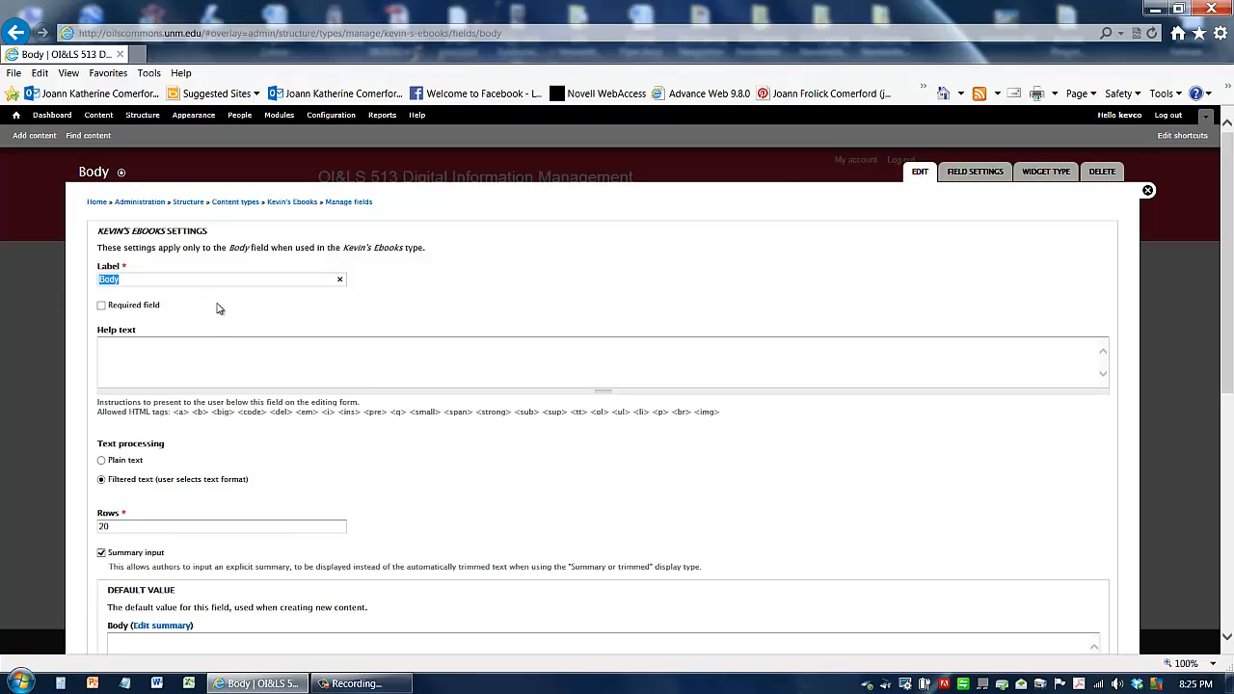
{"action": "type", "text": "Description"}
{"action": "scroll", "coordinate": [193, 564], "scroll_direction": "down", "scroll_amount": 3}
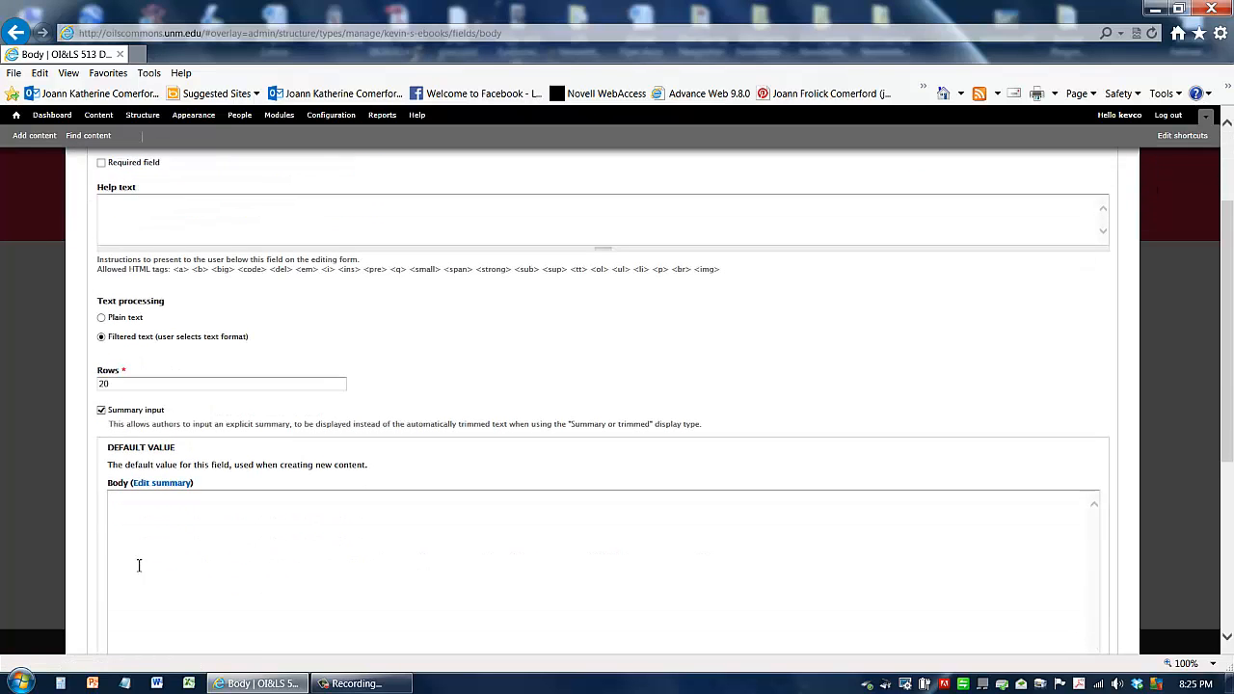
{"action": "scroll", "coordinate": [157, 464], "scroll_direction": "up", "scroll_amount": 2}
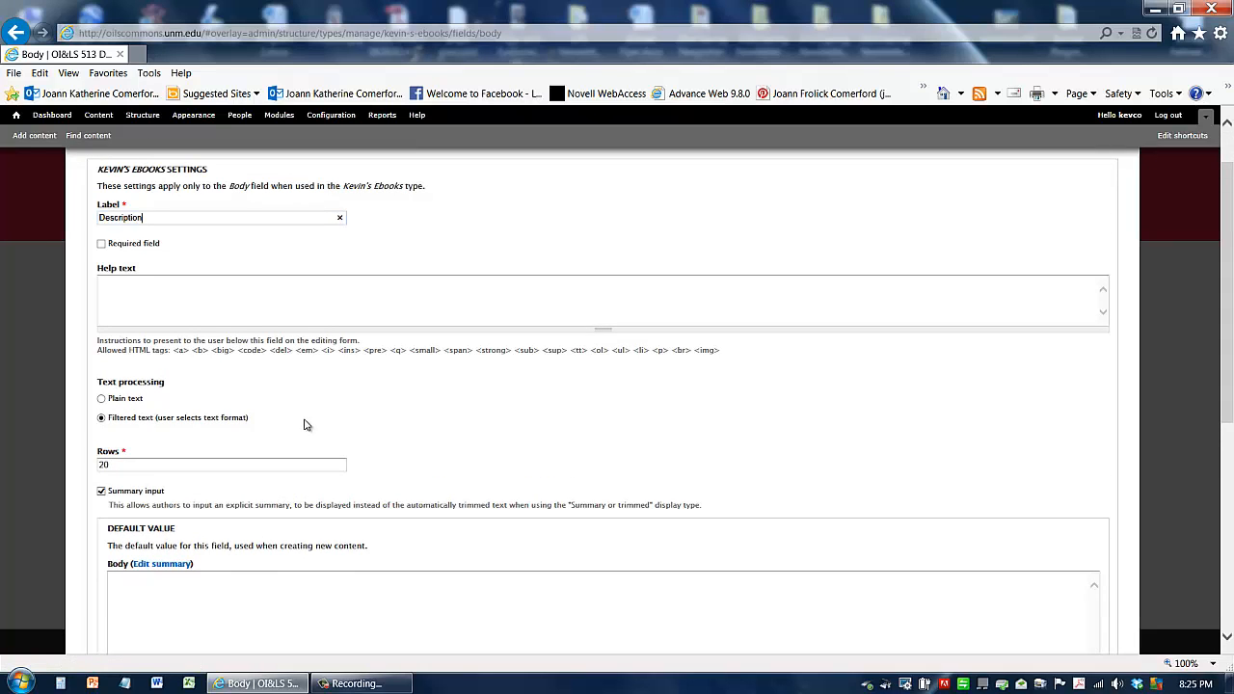
Step: Set the Description field's rows to 3 and save its settings
{"action": "double_click", "coordinate": [136, 465]}
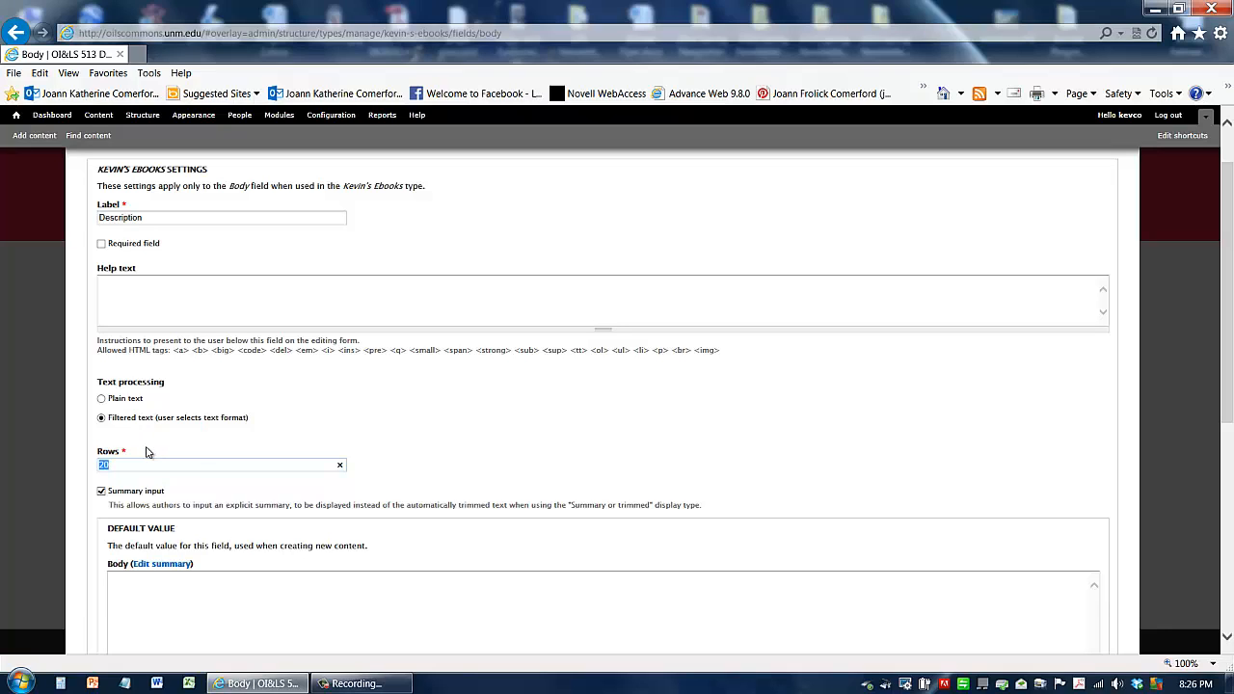
{"action": "type", "text": "3"}
{"action": "scroll", "coordinate": [87, 549], "scroll_direction": "down", "scroll_amount": 5}
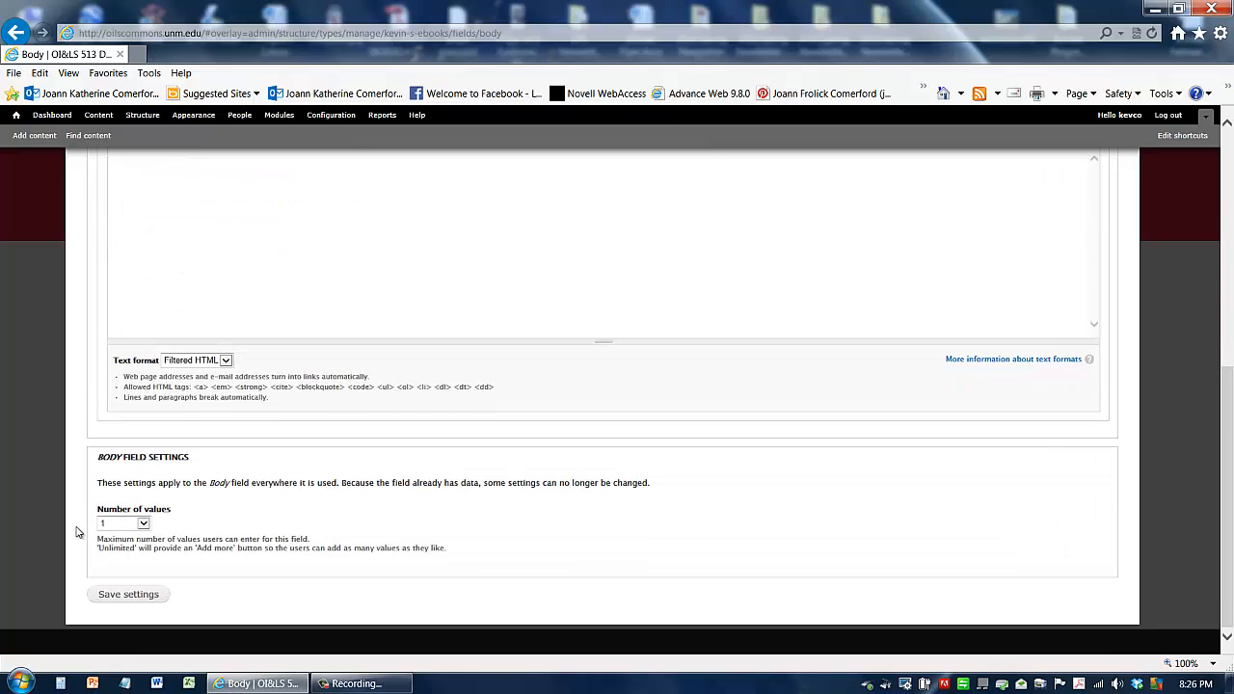
{"action": "left_click", "coordinate": [128, 596]}
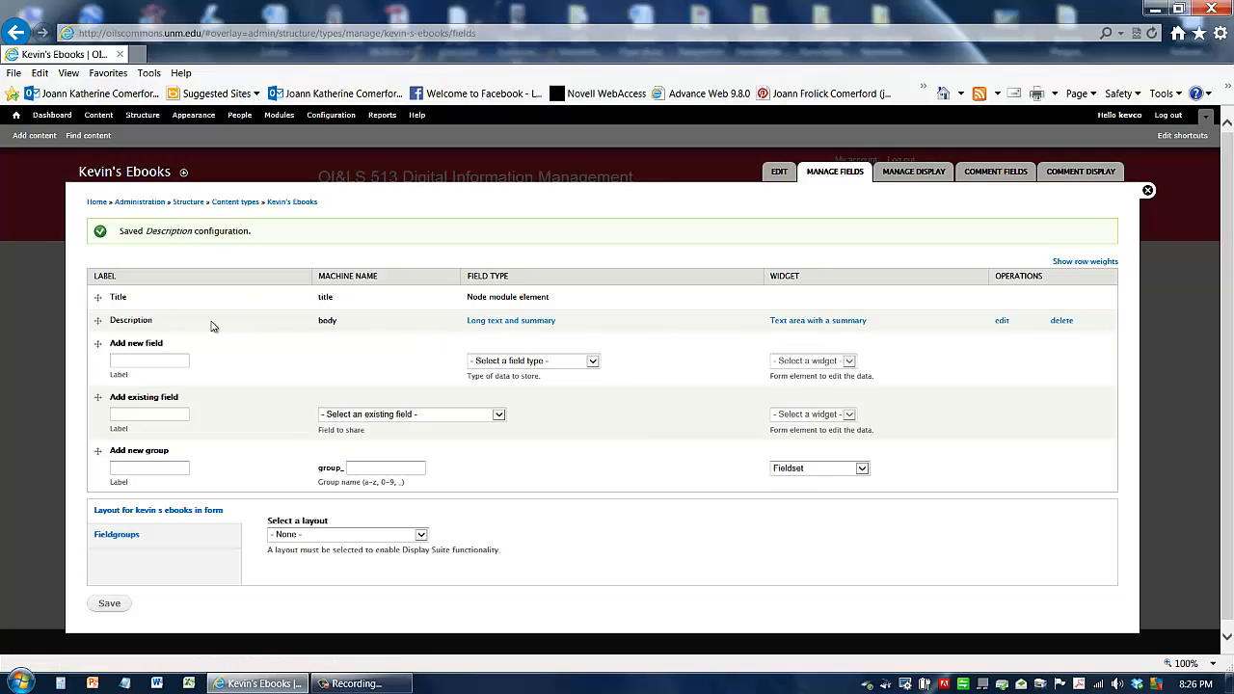
Step: Enter Publisher as the label of a new field
{"action": "left_click", "coordinate": [182, 360]}
{"action": "type", "text": "Publisher"}
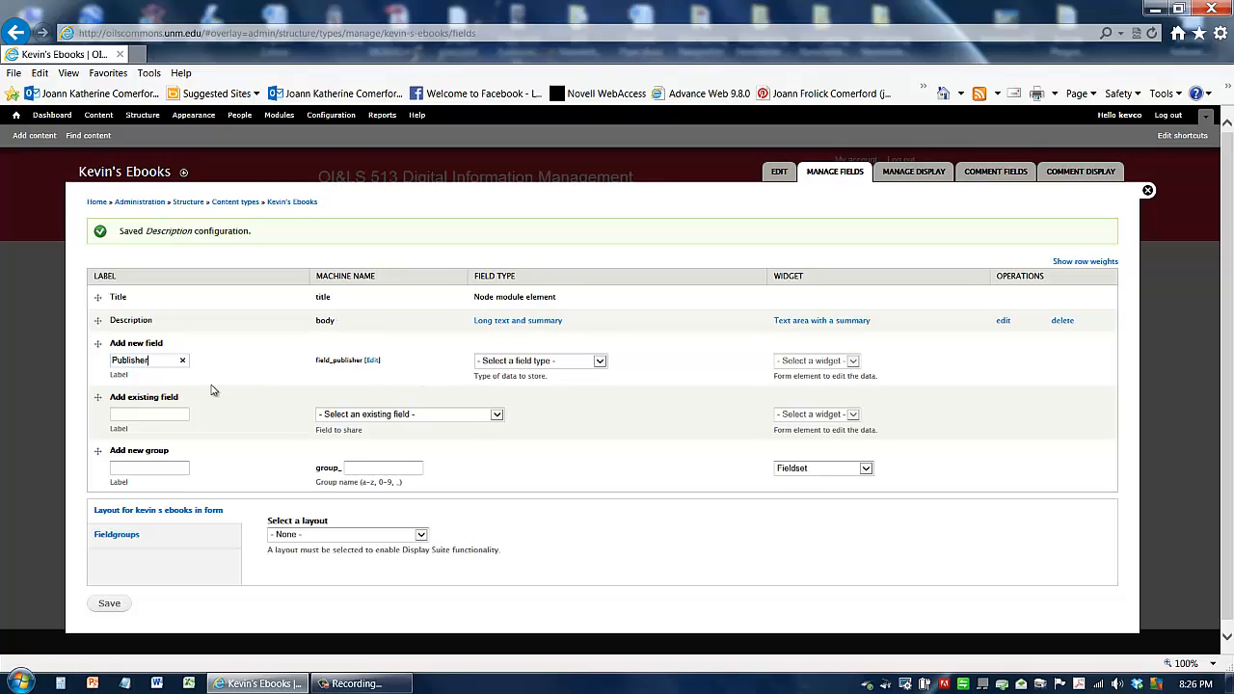
{"action": "left_click_drag", "start_coordinate": [151, 363], "coordinate": [91, 368]}
{"action": "left_click", "coordinate": [162, 367]}
Step: Set the Publisher field's type to Text with a Text field widget and save it
{"action": "left_click", "coordinate": [526, 365]}
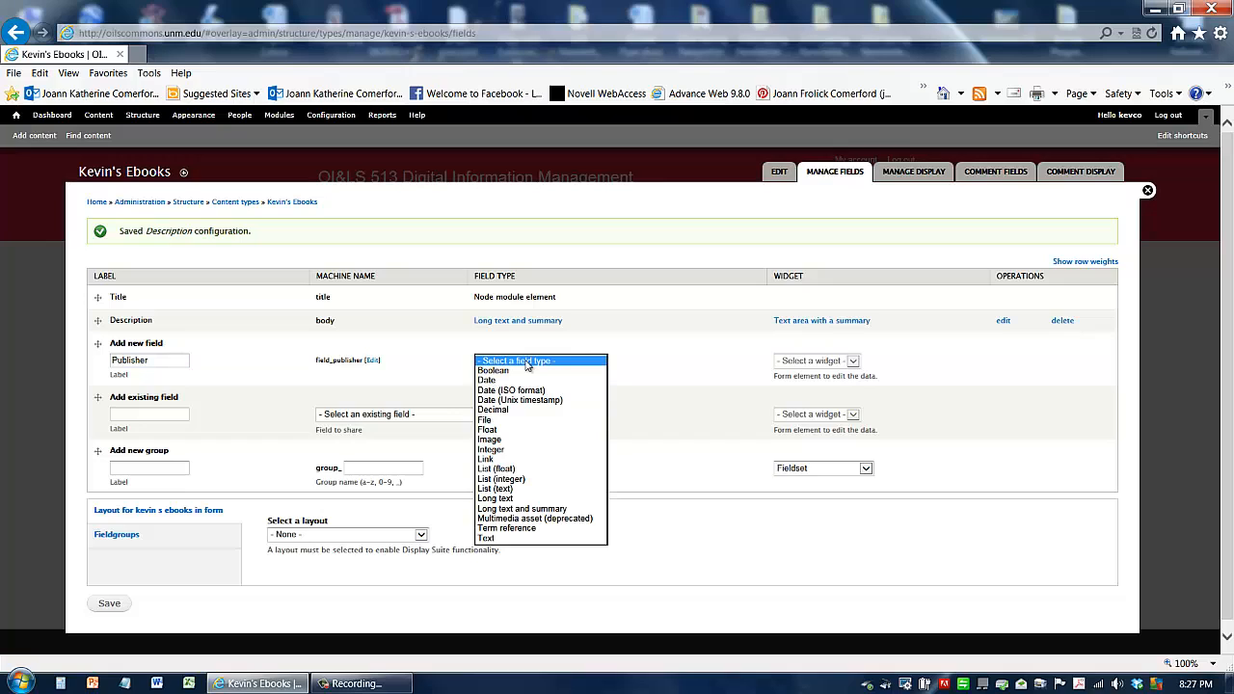
{"action": "left_click", "coordinate": [498, 540]}
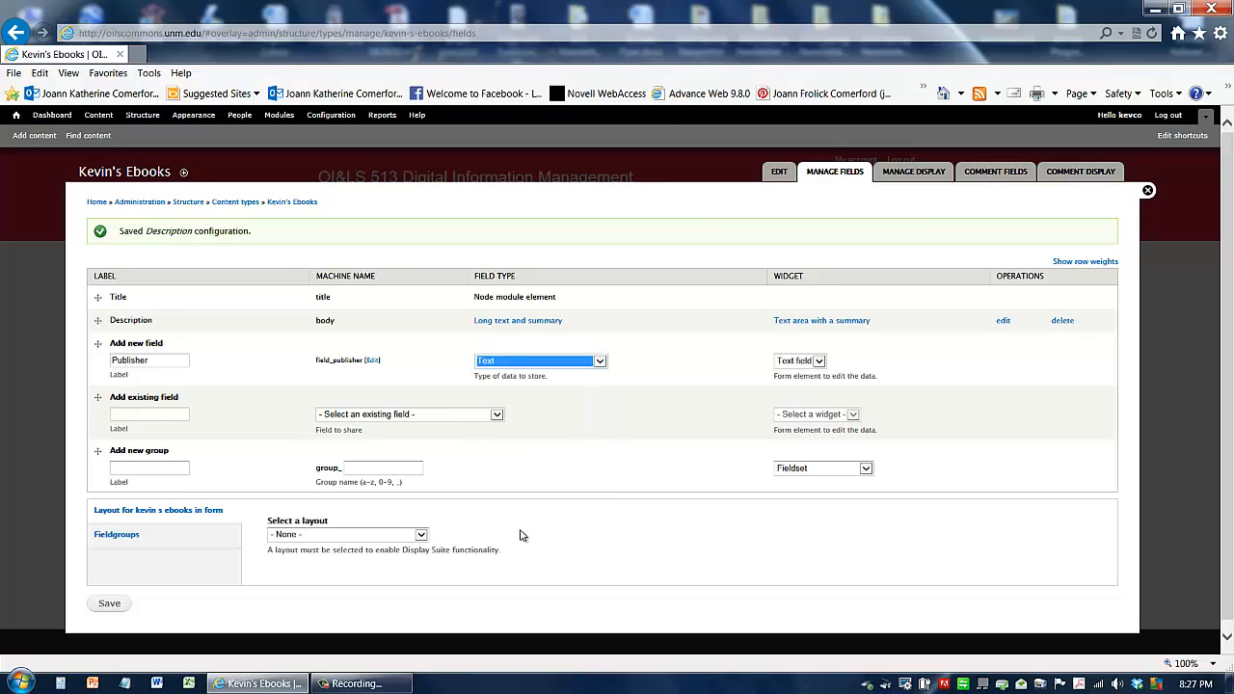
{"action": "left_click", "coordinate": [797, 362]}
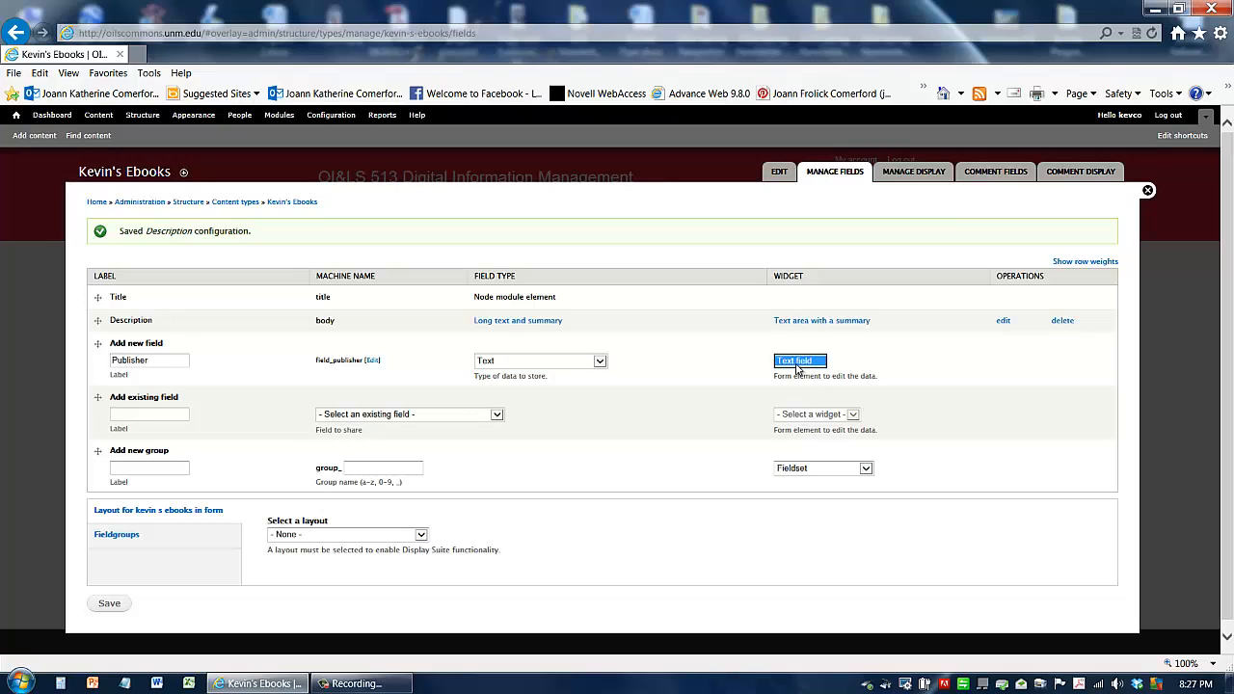
{"action": "left_click", "coordinate": [679, 374]}
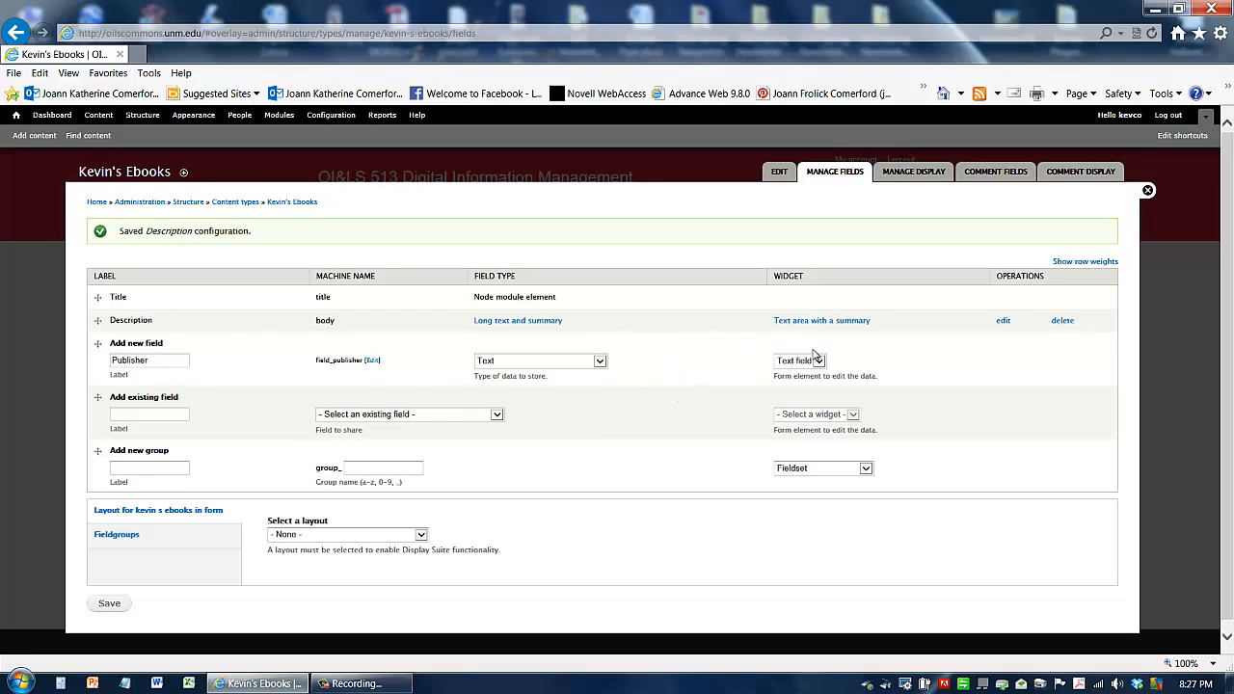
{"action": "scroll", "coordinate": [250, 587], "scroll_direction": "down", "scroll_amount": 1}
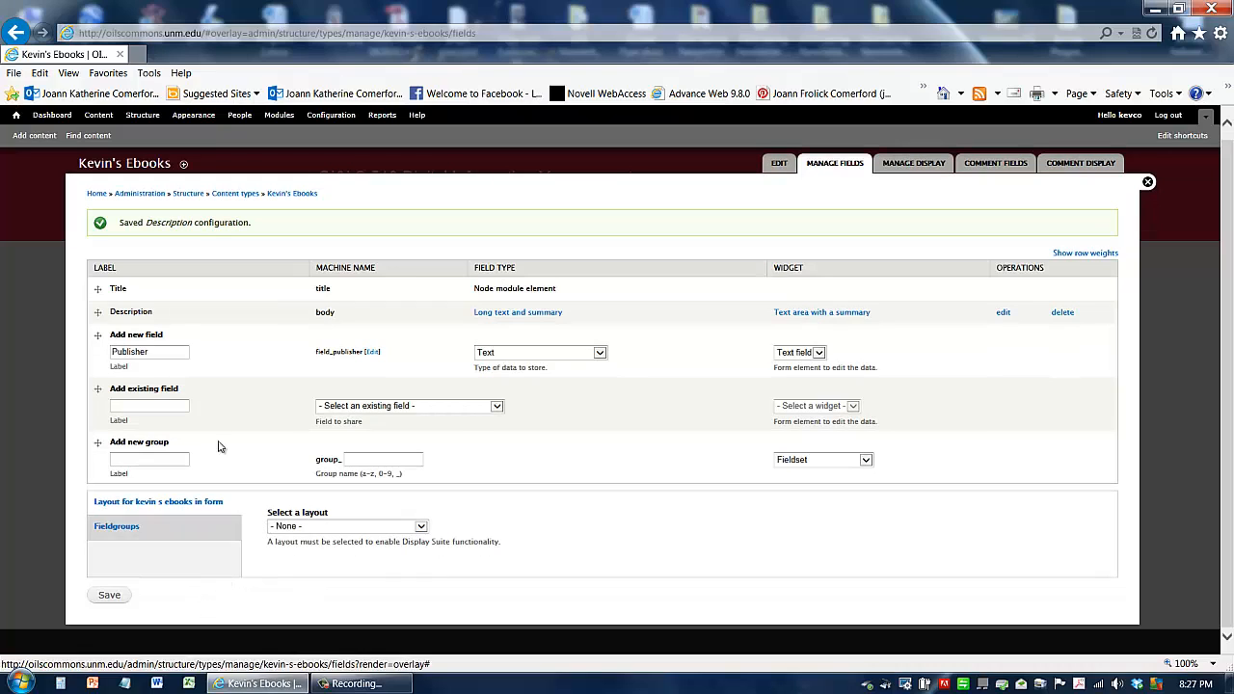
{"action": "left_click", "coordinate": [107, 598]}
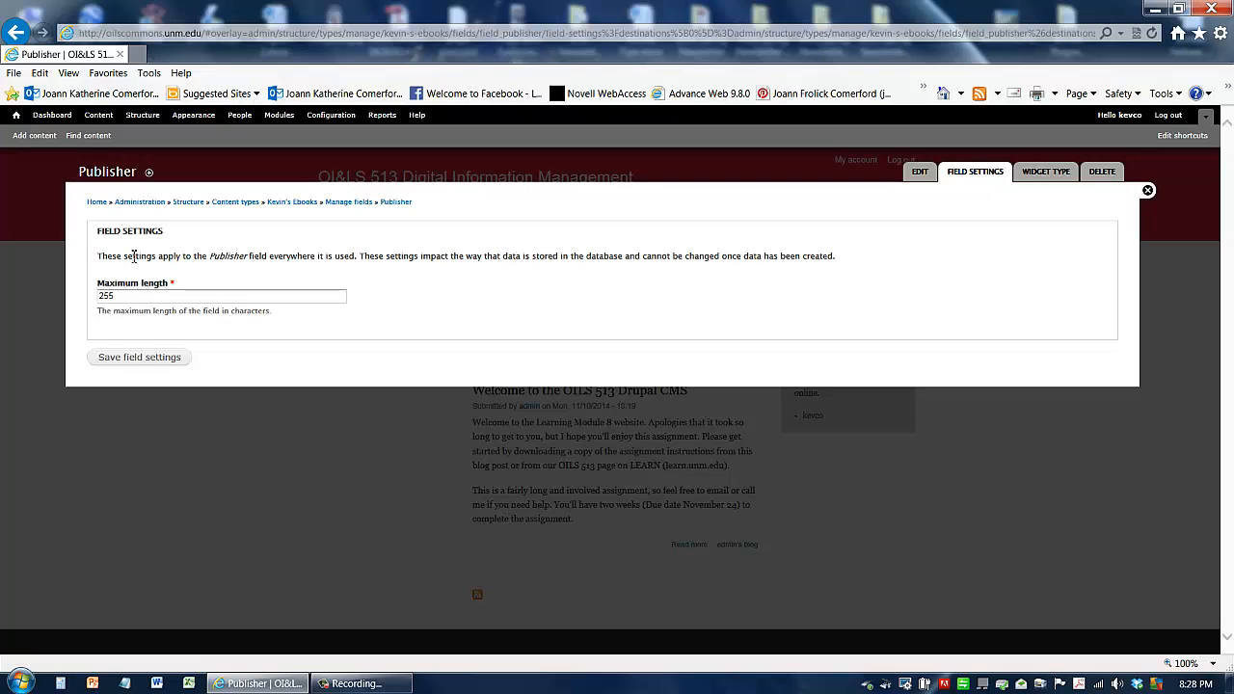
Step: Save the Publisher field's storage settings, then review and save its instance settings
{"action": "left_click", "coordinate": [125, 298]}
{"action": "left_click", "coordinate": [140, 359]}
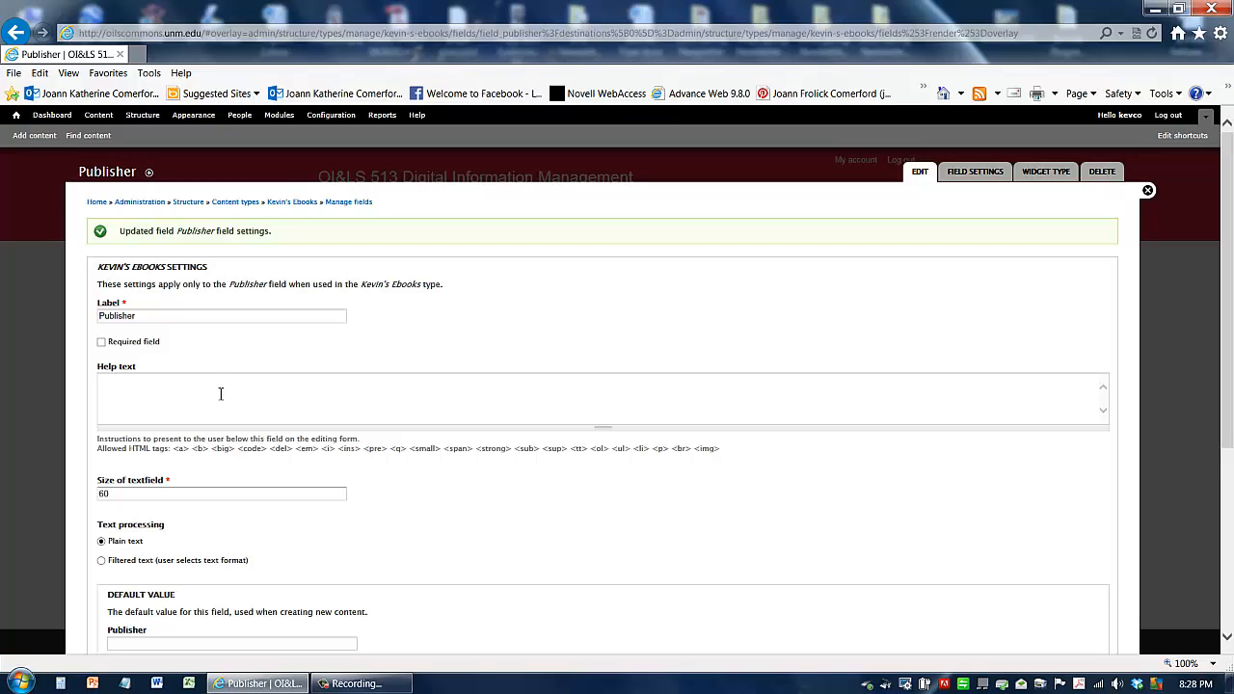
{"action": "scroll", "coordinate": [203, 362], "scroll_direction": "down", "scroll_amount": 1}
{"action": "left_click", "coordinate": [154, 296]}
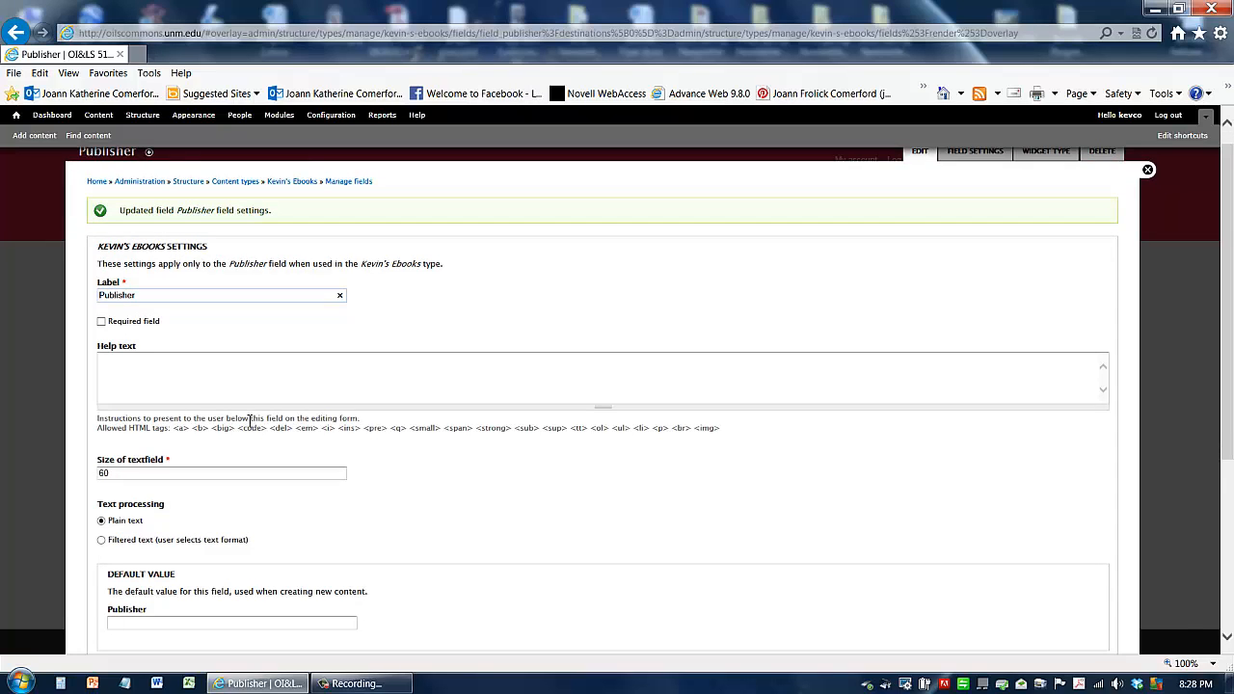
{"action": "scroll", "coordinate": [157, 310], "scroll_direction": "down", "scroll_amount": 2}
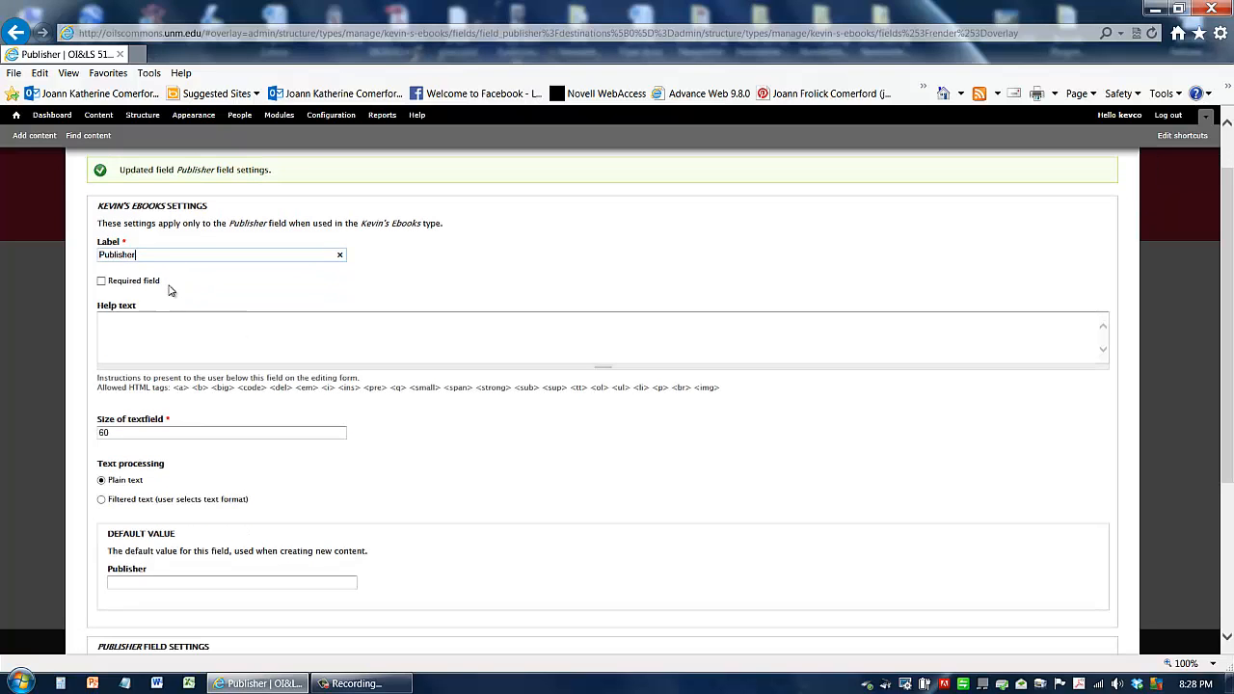
{"action": "left_click", "coordinate": [143, 324]}
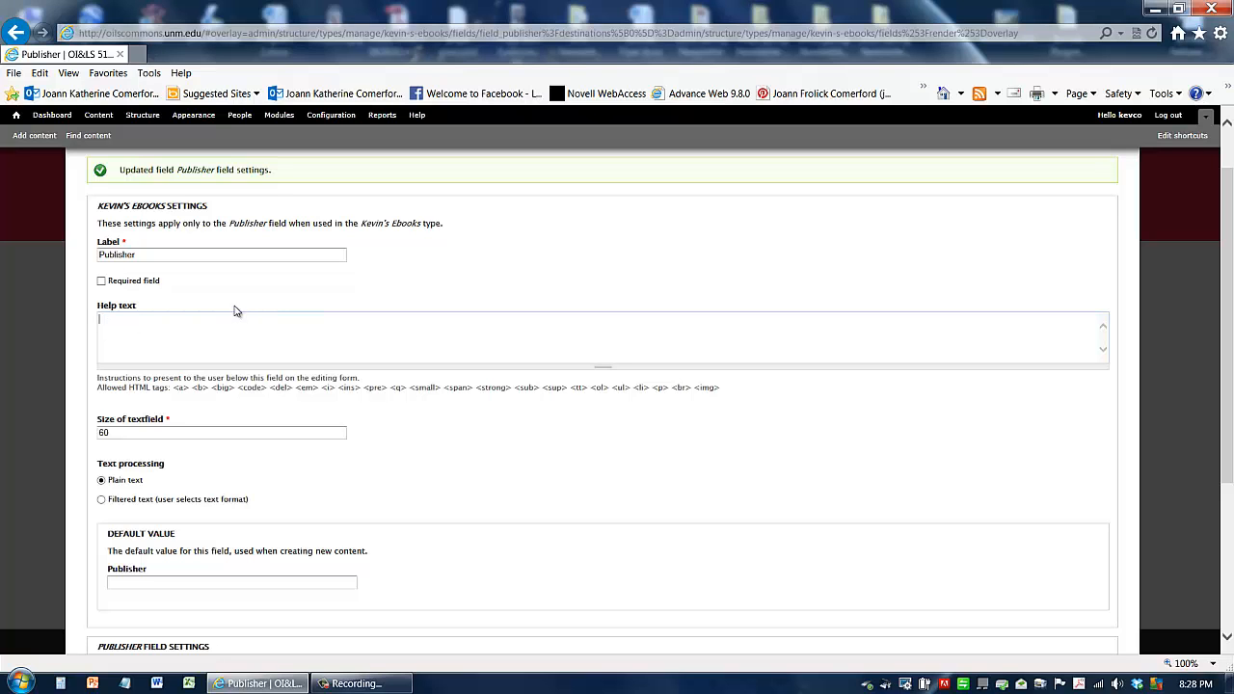
{"action": "scroll", "coordinate": [208, 336], "scroll_direction": "down", "scroll_amount": 3}
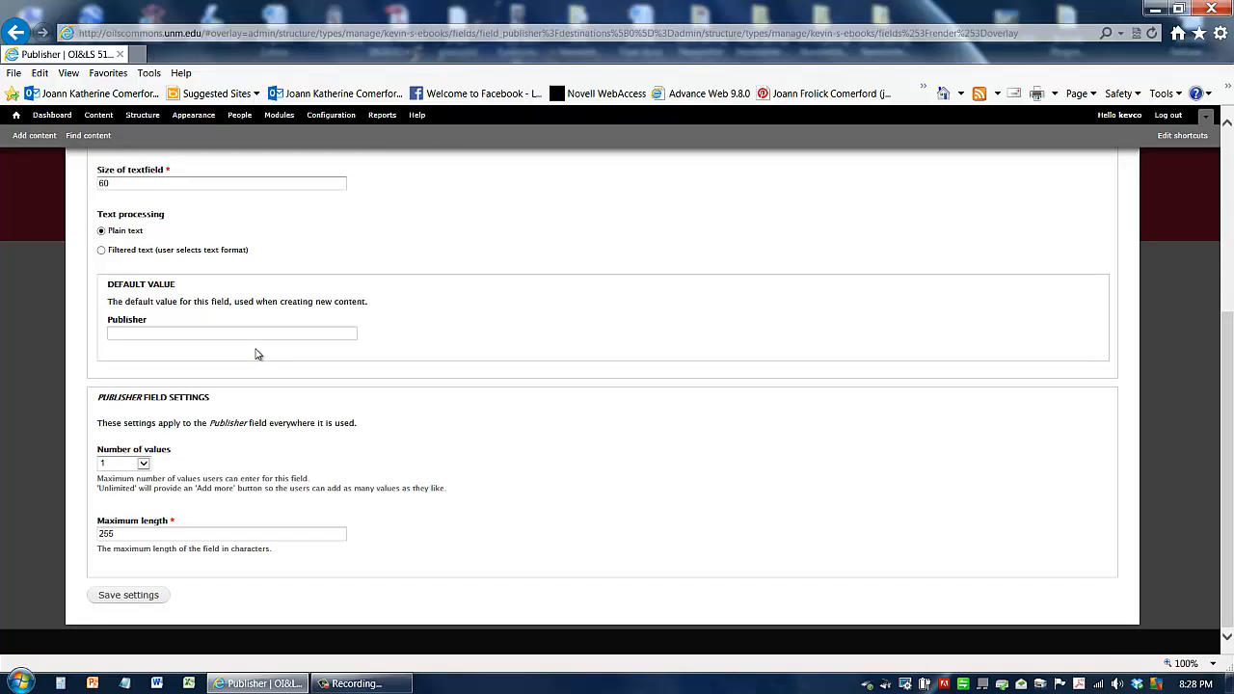
{"action": "left_click", "coordinate": [119, 598]}
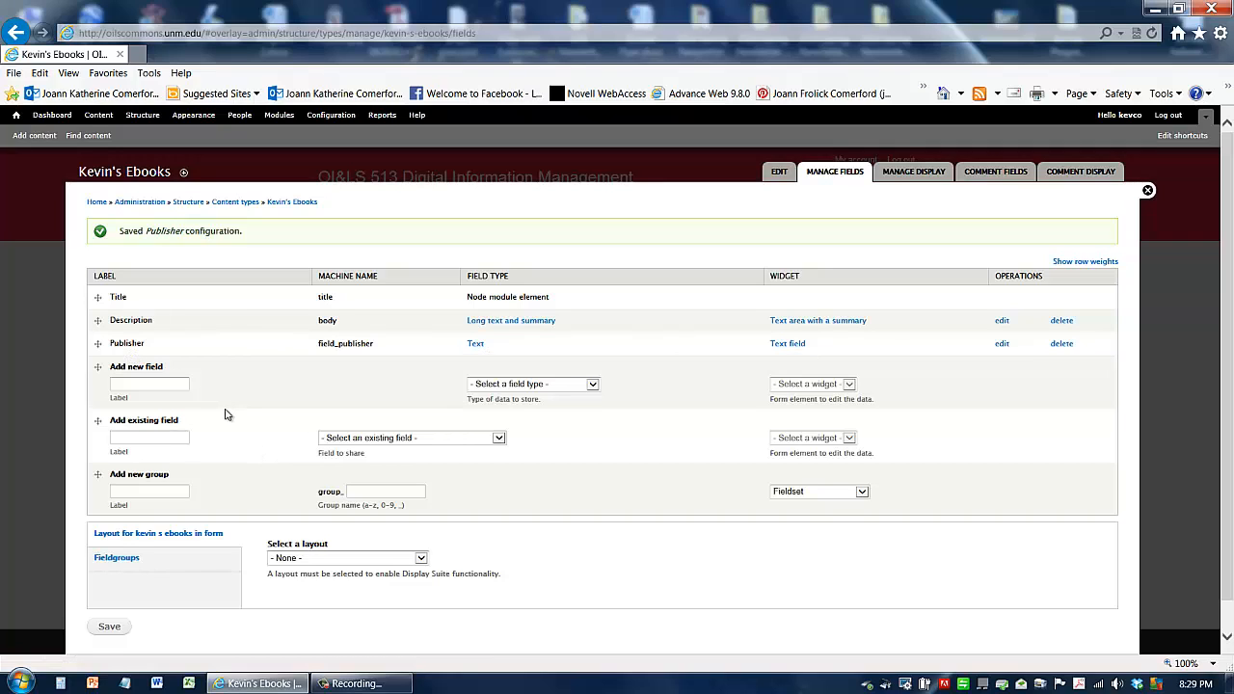
Step: Enter eBook Formats as the label of another new field
{"action": "left_click", "coordinate": [171, 385]}
{"action": "type", "text": "eBook Formats"}
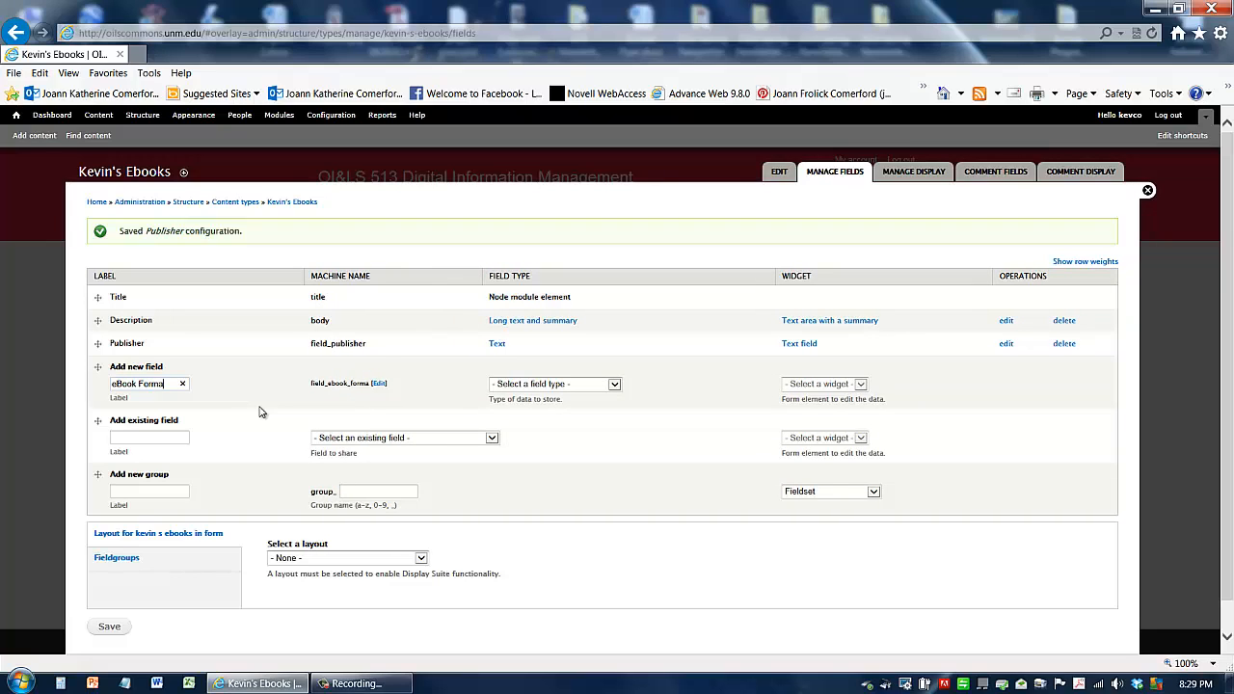
Step: Set the eBook Formats field's type to List (text) with a Select list widget and save it
{"action": "left_click", "coordinate": [546, 386]}
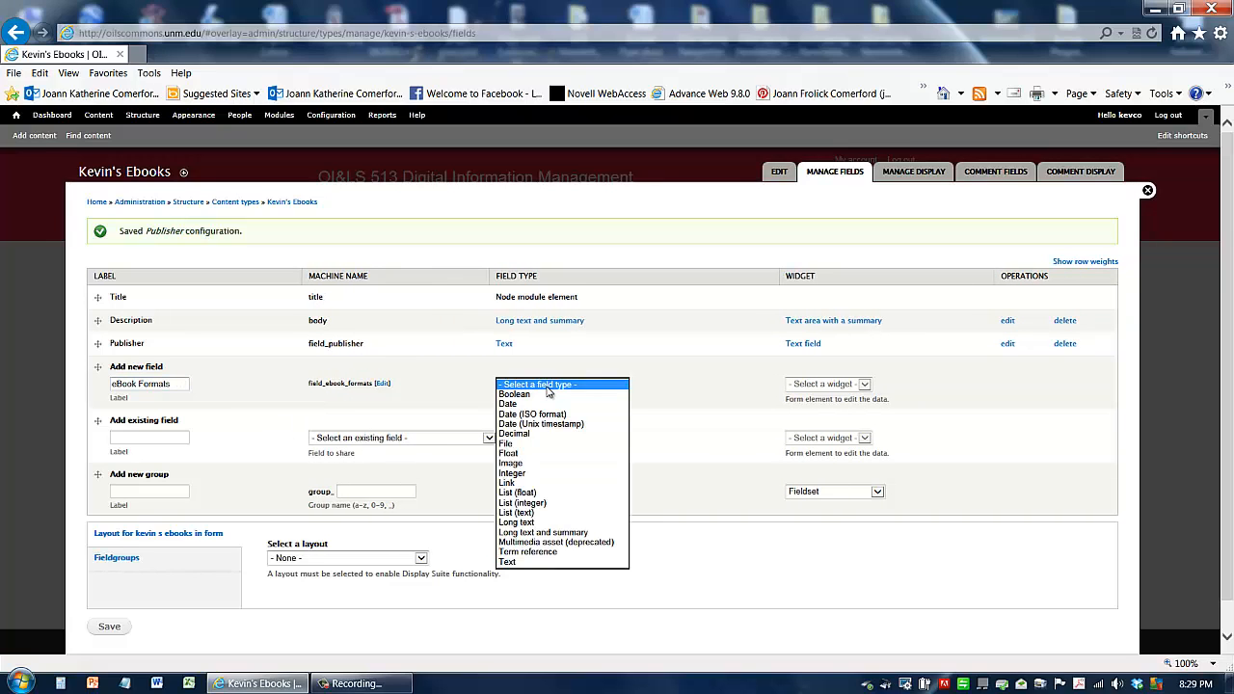
{"action": "left_click", "coordinate": [568, 513]}
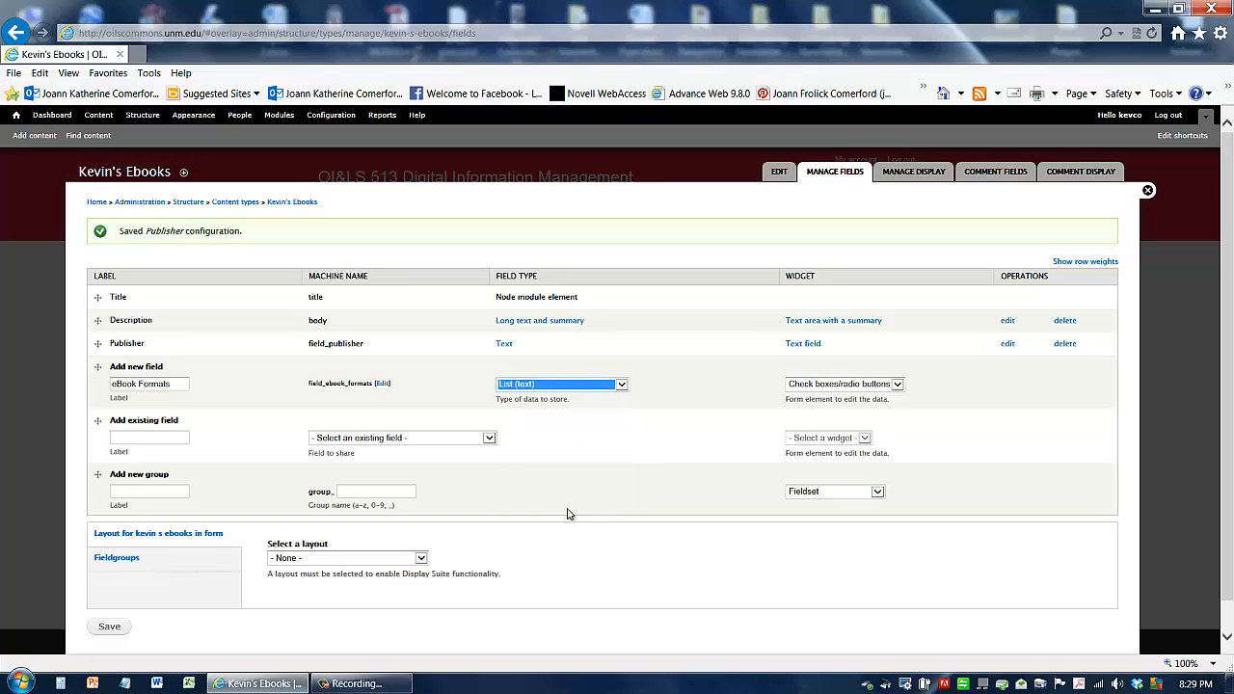
{"action": "left_click", "coordinate": [840, 386]}
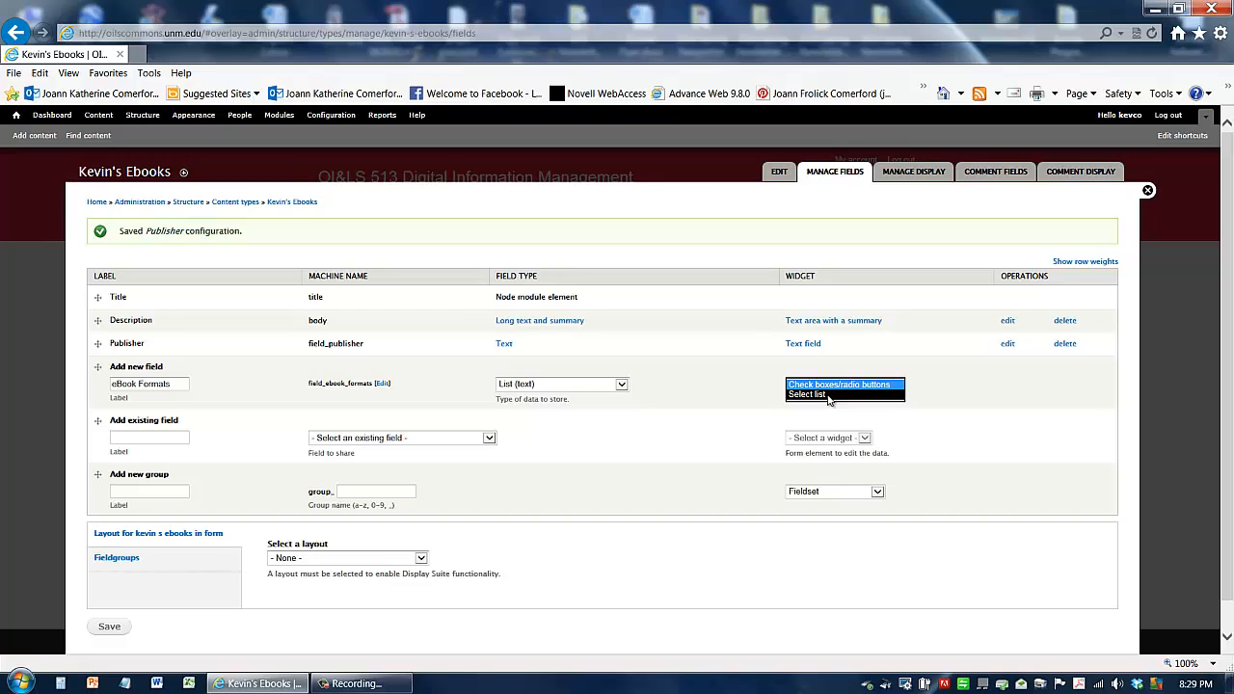
{"action": "left_click", "coordinate": [828, 395]}
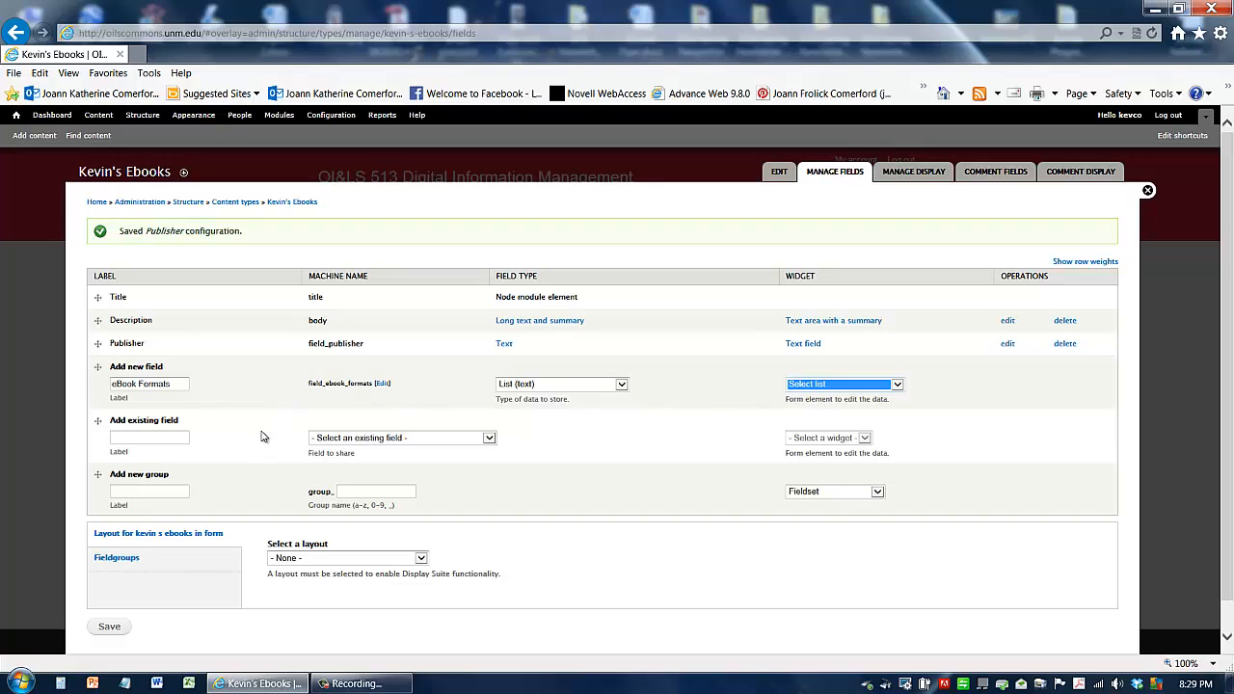
{"action": "left_click", "coordinate": [109, 627]}
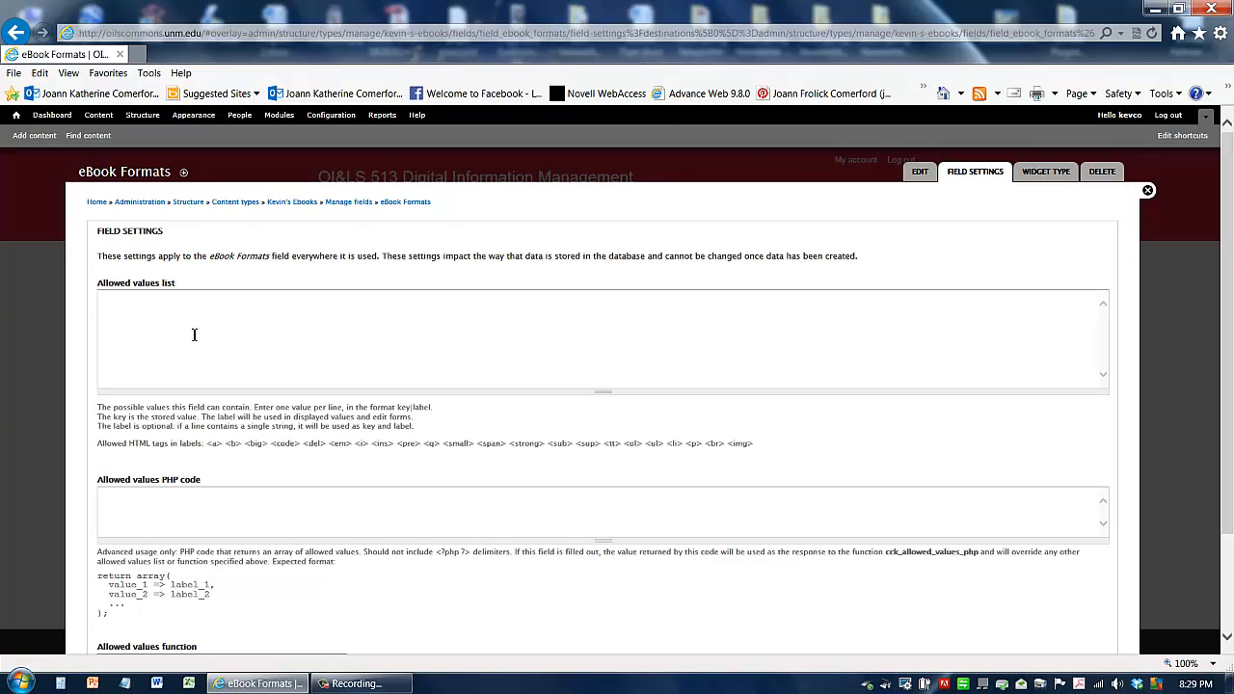
Step: Enter ePub, Mobi and PDF as the eBook Formats allowed values, one per line, and save the field settings
{"action": "left_click", "coordinate": [123, 306]}
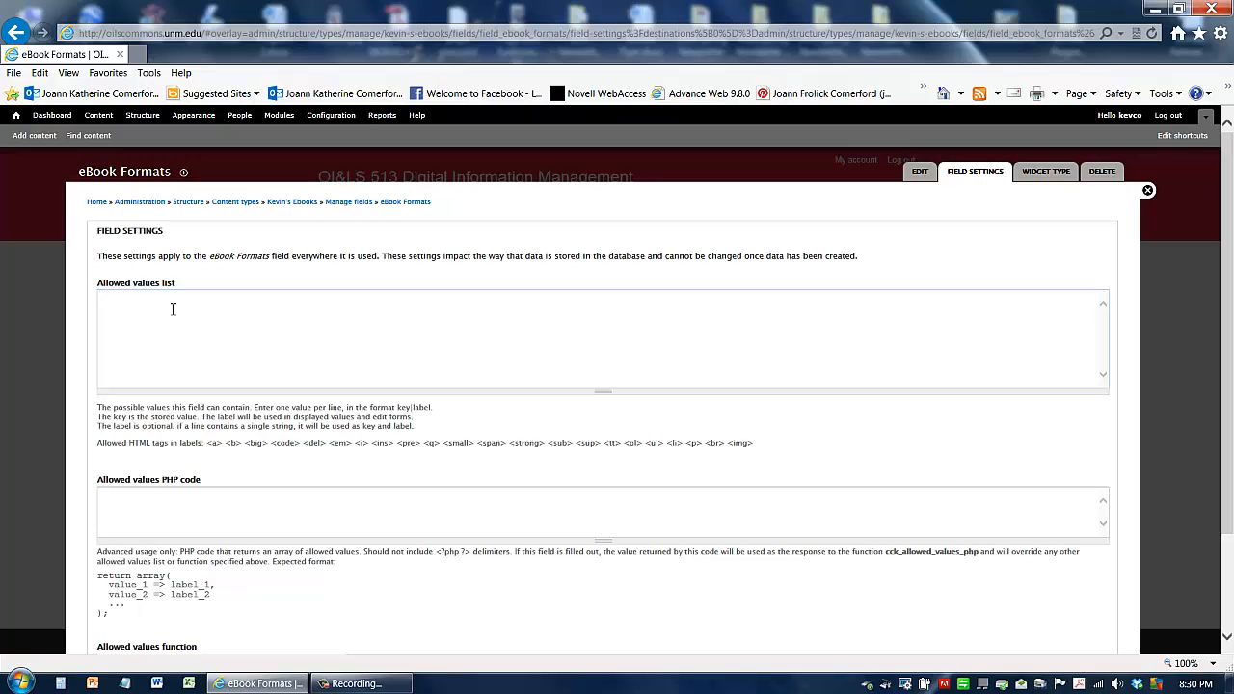
{"action": "type", "text": "Pub"}
{"action": "key", "text": "Return"}
{"action": "type", "text": "Mobi"}
{"action": "key", "text": "Return"}
{"action": "type", "text": "PDF"}
{"action": "scroll", "coordinate": [154, 478], "scroll_direction": "down", "scroll_amount": 2}
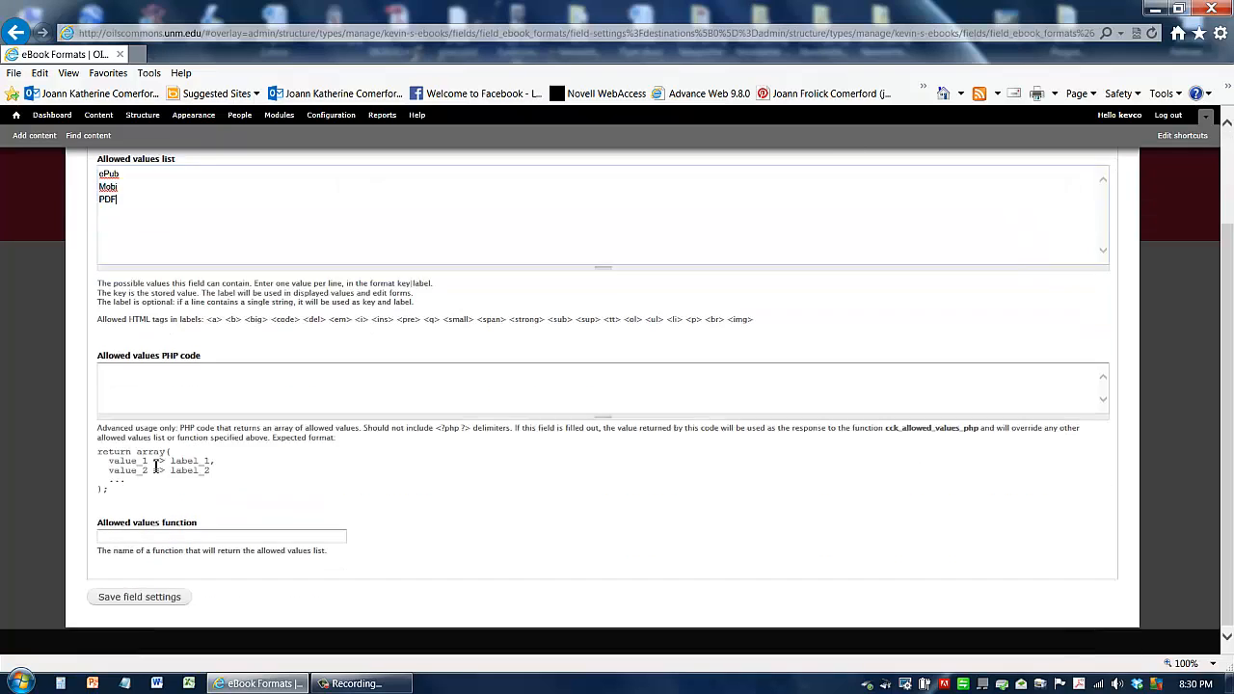
{"action": "left_click", "coordinate": [139, 598]}
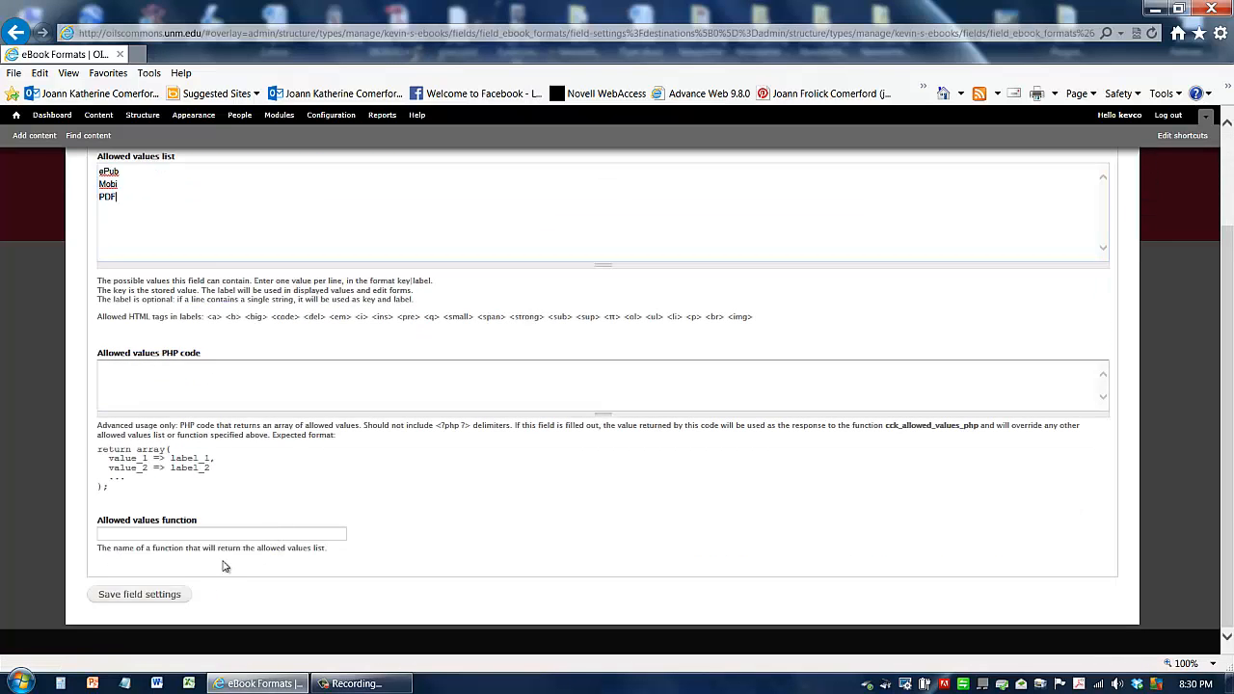
{"action": "left_click", "coordinate": [106, 200]}
{"action": "left_click", "coordinate": [135, 596]}
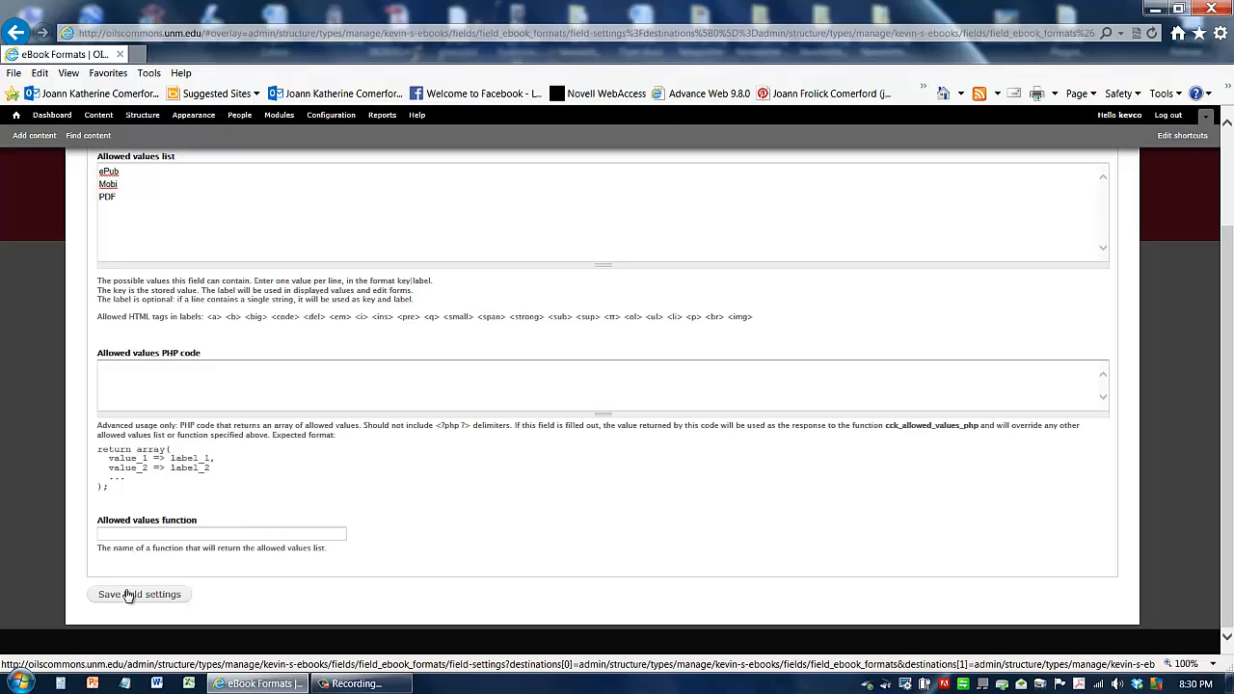
{"action": "left_click", "coordinate": [126, 600]}
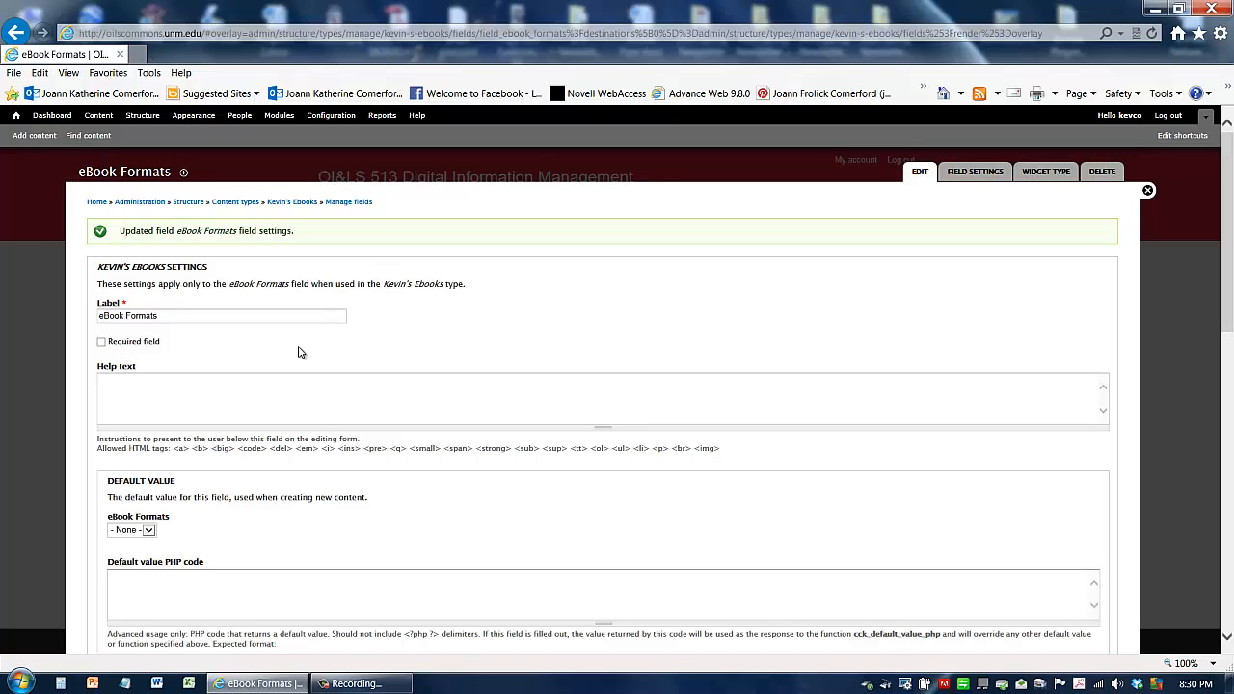
Step: Review the eBook Formats instance settings and allowed values, then save the settings
{"action": "scroll", "coordinate": [299, 352], "scroll_direction": "down", "scroll_amount": 2}
{"action": "scroll", "coordinate": [301, 349], "scroll_direction": "down", "scroll_amount": 10}
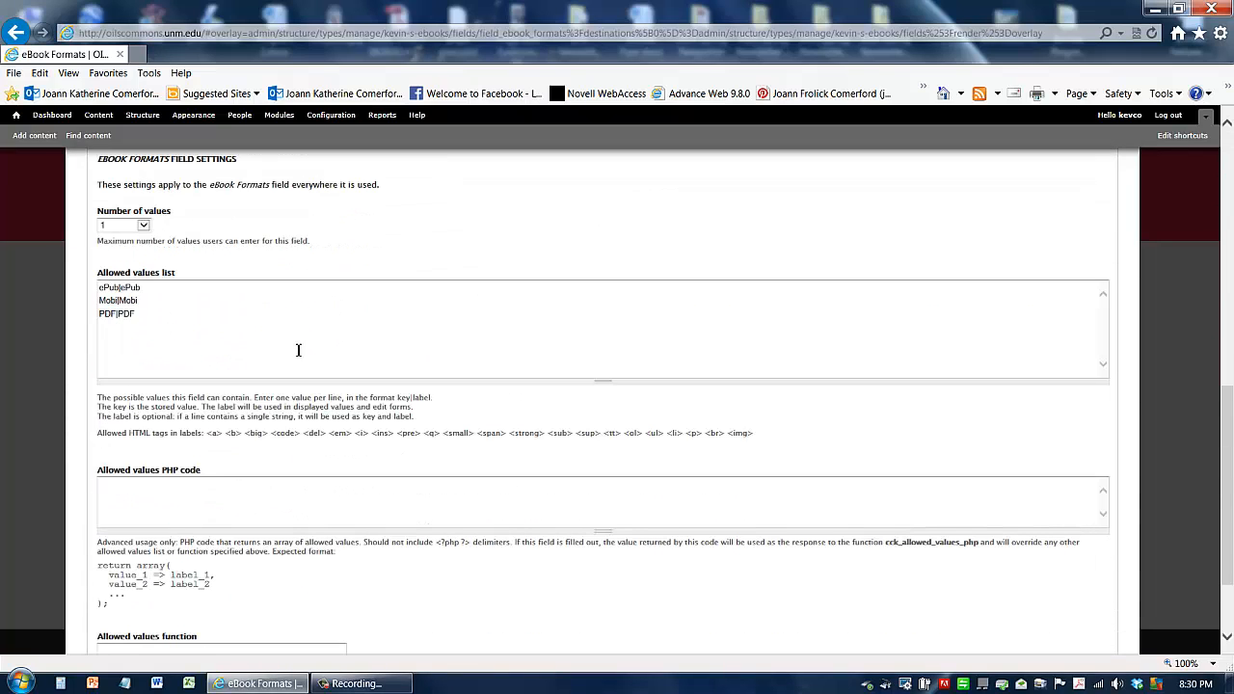
{"action": "scroll", "coordinate": [299, 350], "scroll_direction": "up", "scroll_amount": 15}
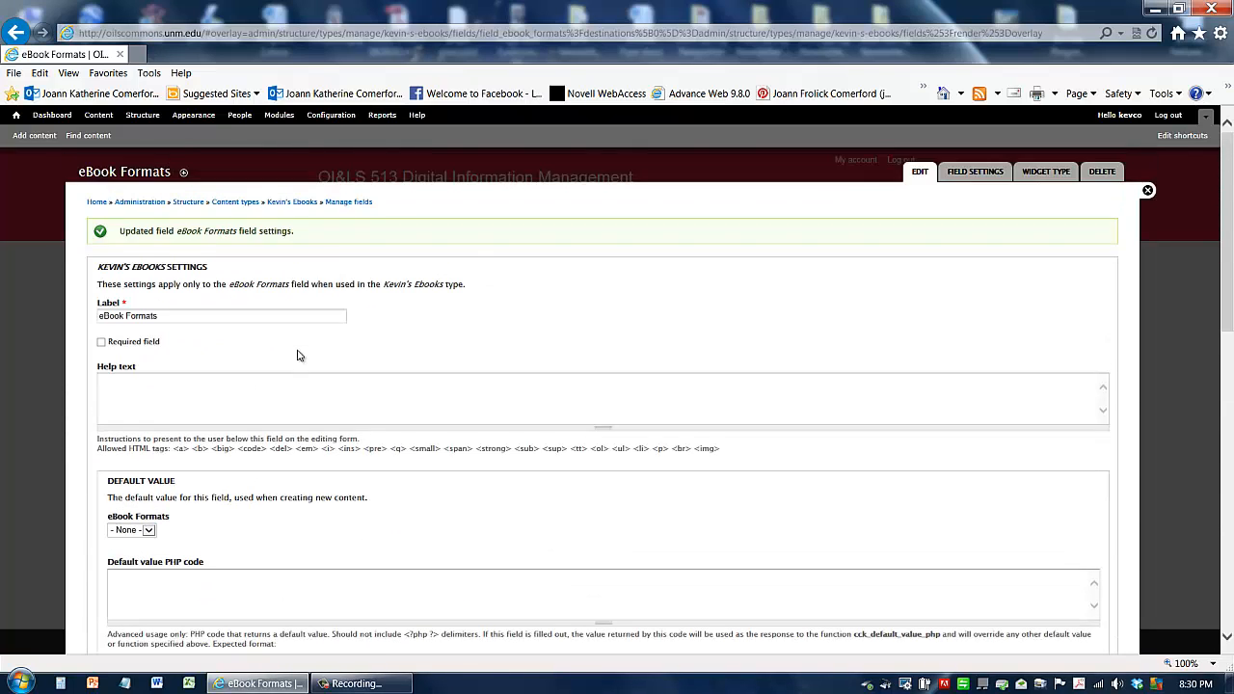
{"action": "scroll", "coordinate": [299, 351], "scroll_direction": "down", "scroll_amount": 4}
{"action": "scroll", "coordinate": [299, 351], "scroll_direction": "up", "scroll_amount": 3}
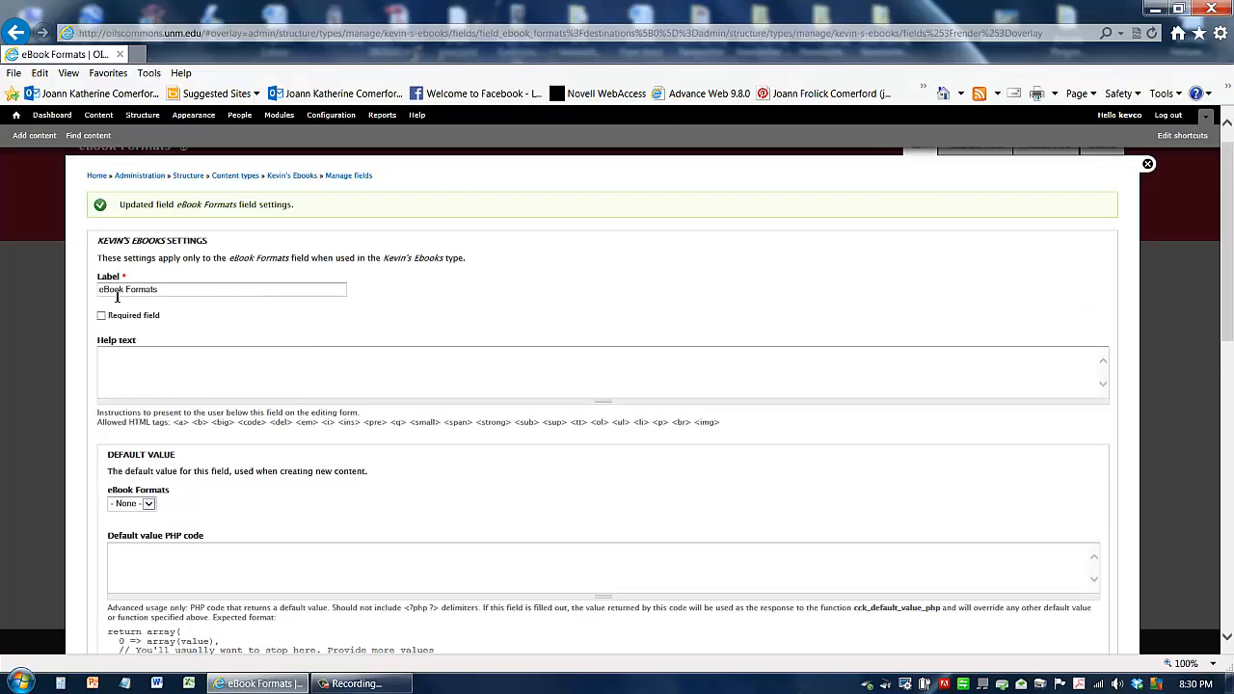
{"action": "scroll", "coordinate": [232, 353], "scroll_direction": "down", "scroll_amount": 7}
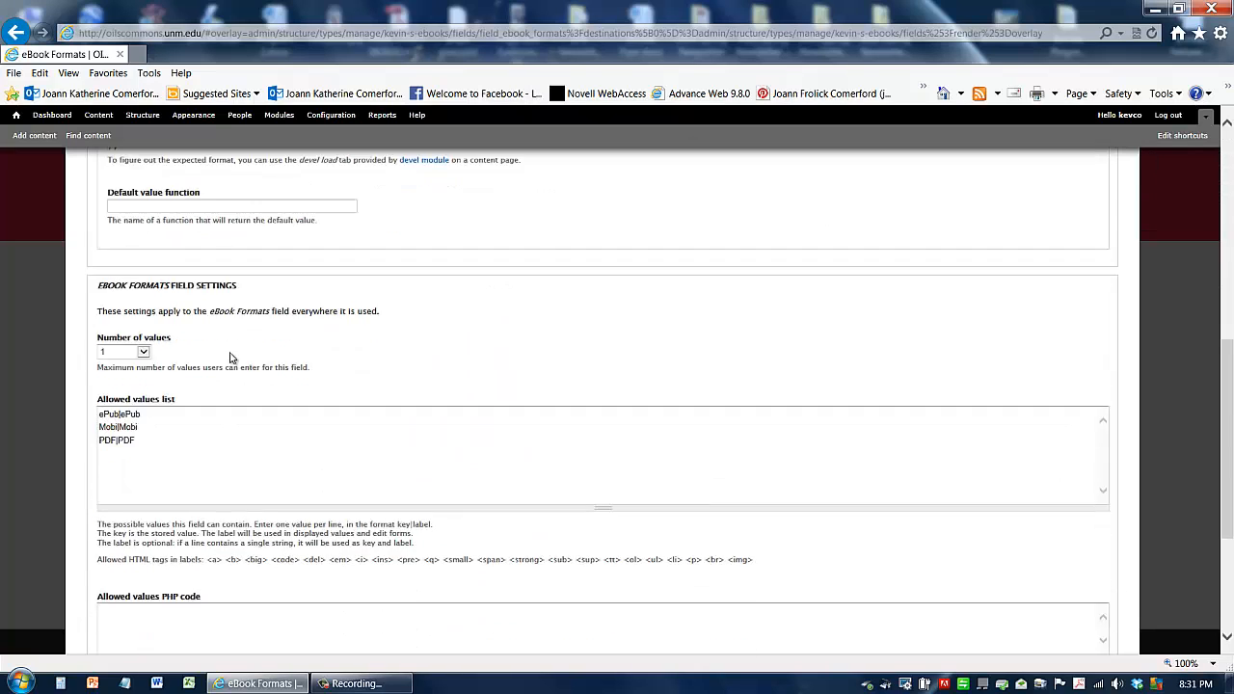
{"action": "left_click", "coordinate": [147, 379]}
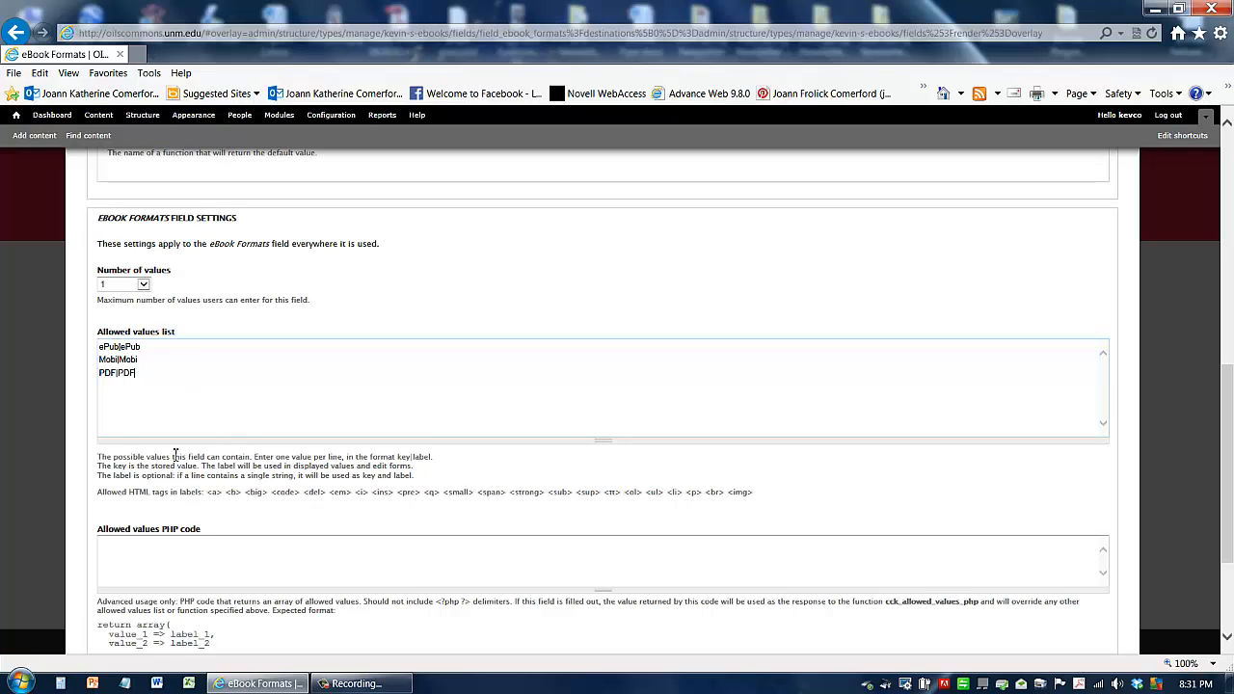
{"action": "scroll", "coordinate": [217, 541], "scroll_direction": "down", "scroll_amount": 4}
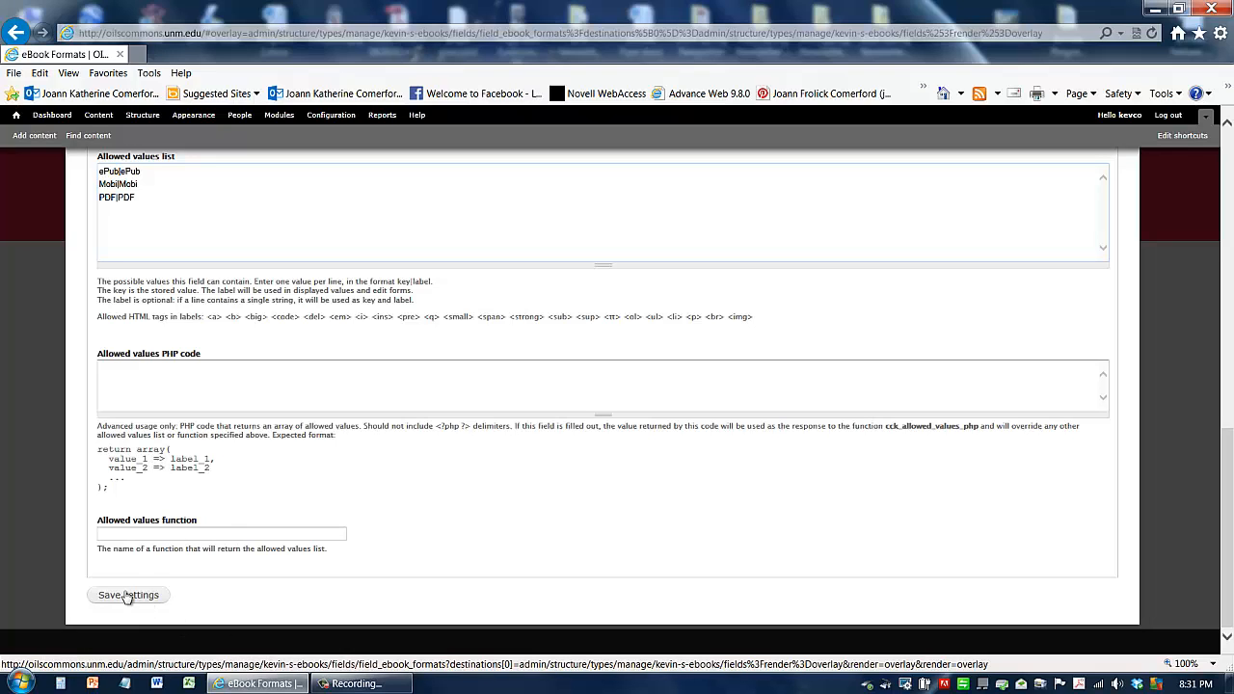
{"action": "left_click", "coordinate": [124, 596]}
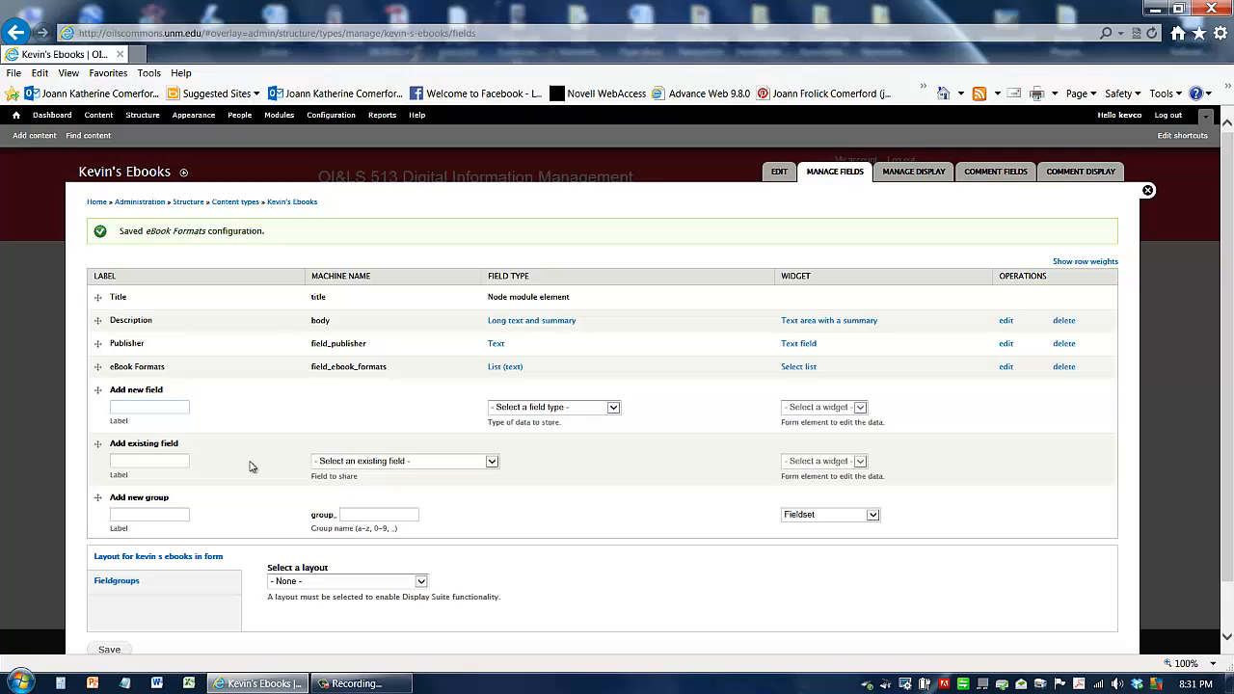
Step: Add a new Pub Date field of type Date with a Text field widget and save it
{"action": "type", "text": "Pub"}
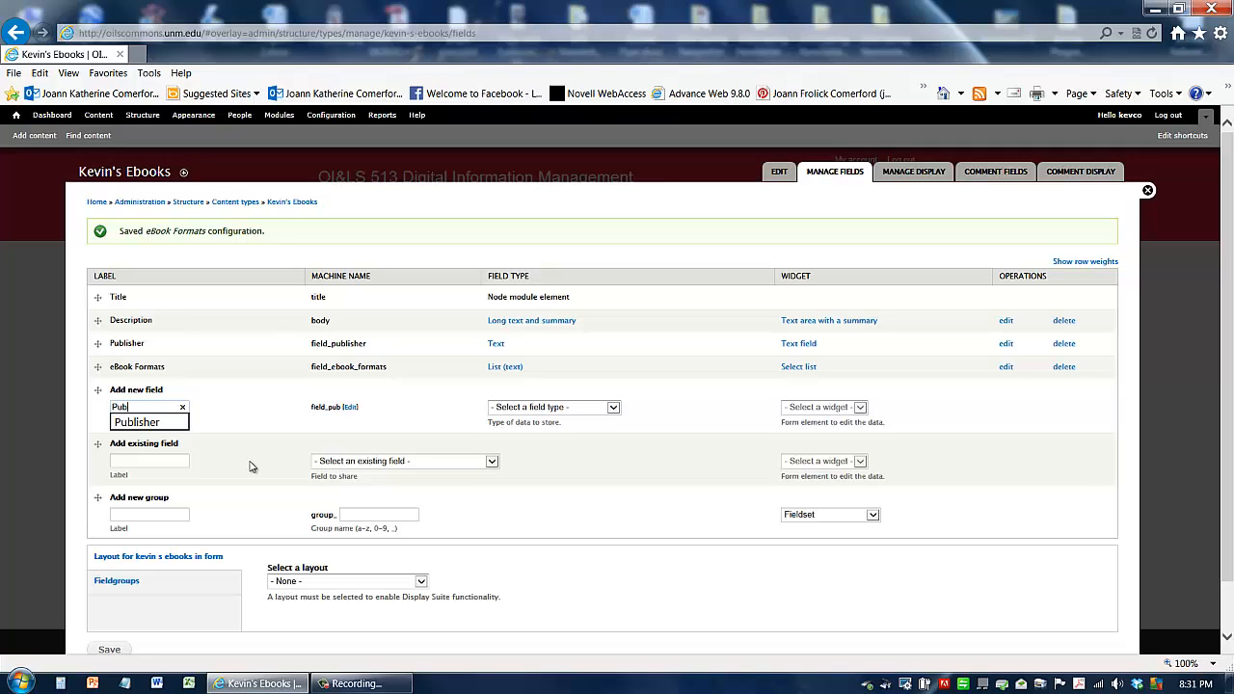
{"action": "type", "text": " Date"}
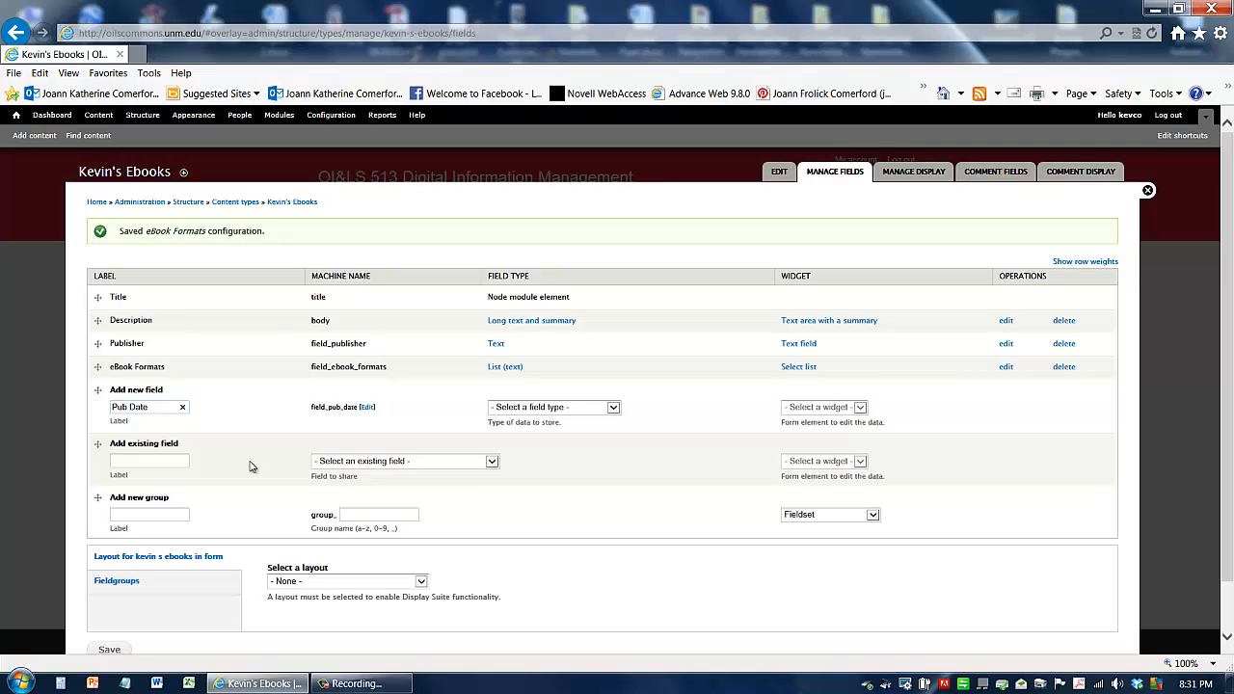
{"action": "left_click", "coordinate": [578, 409]}
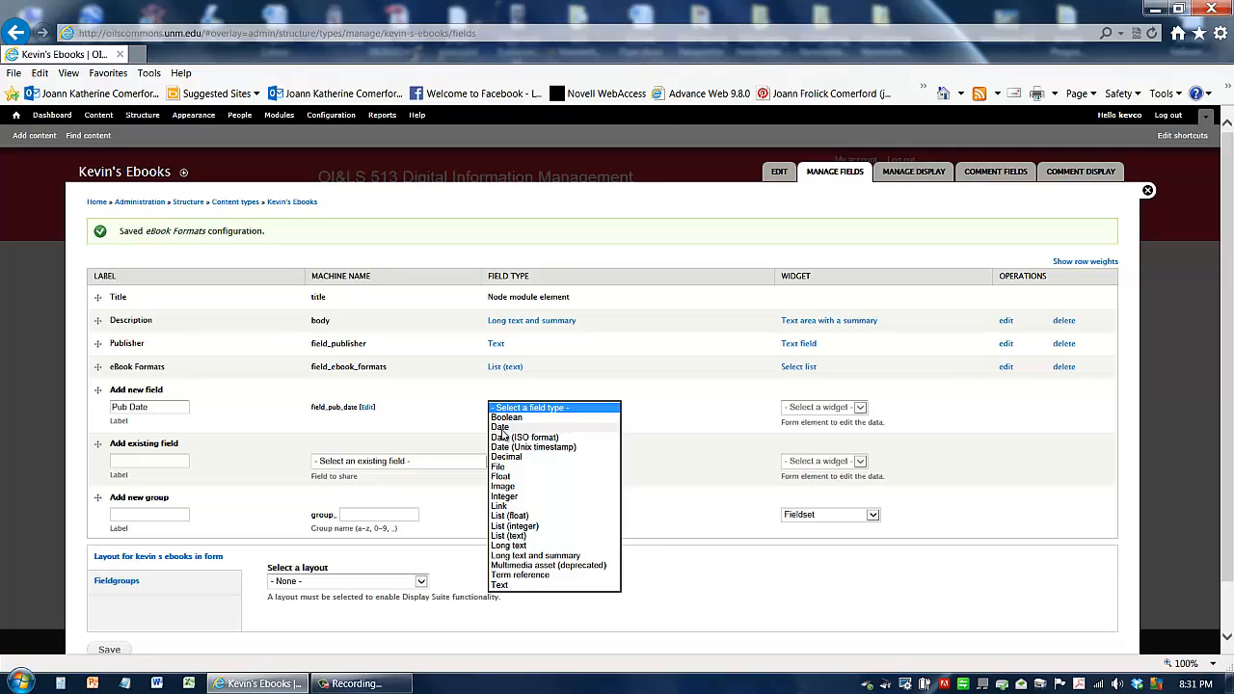
{"action": "left_click", "coordinate": [501, 428]}
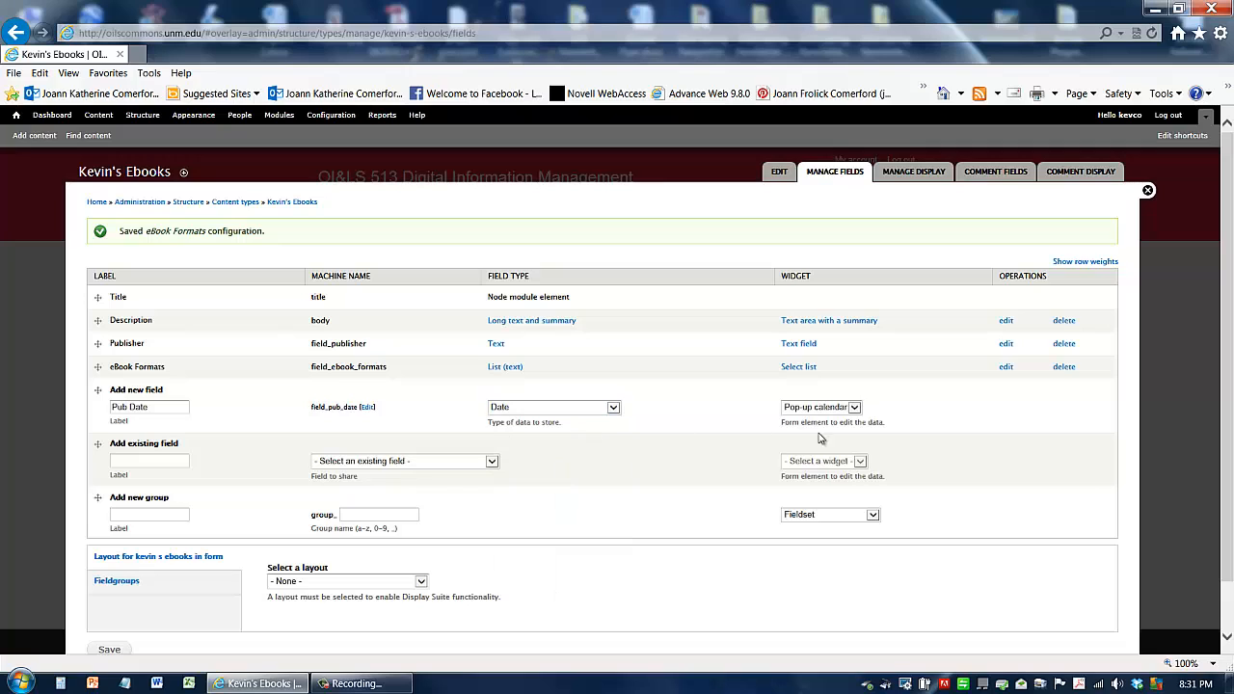
{"action": "left_click", "coordinate": [858, 411]}
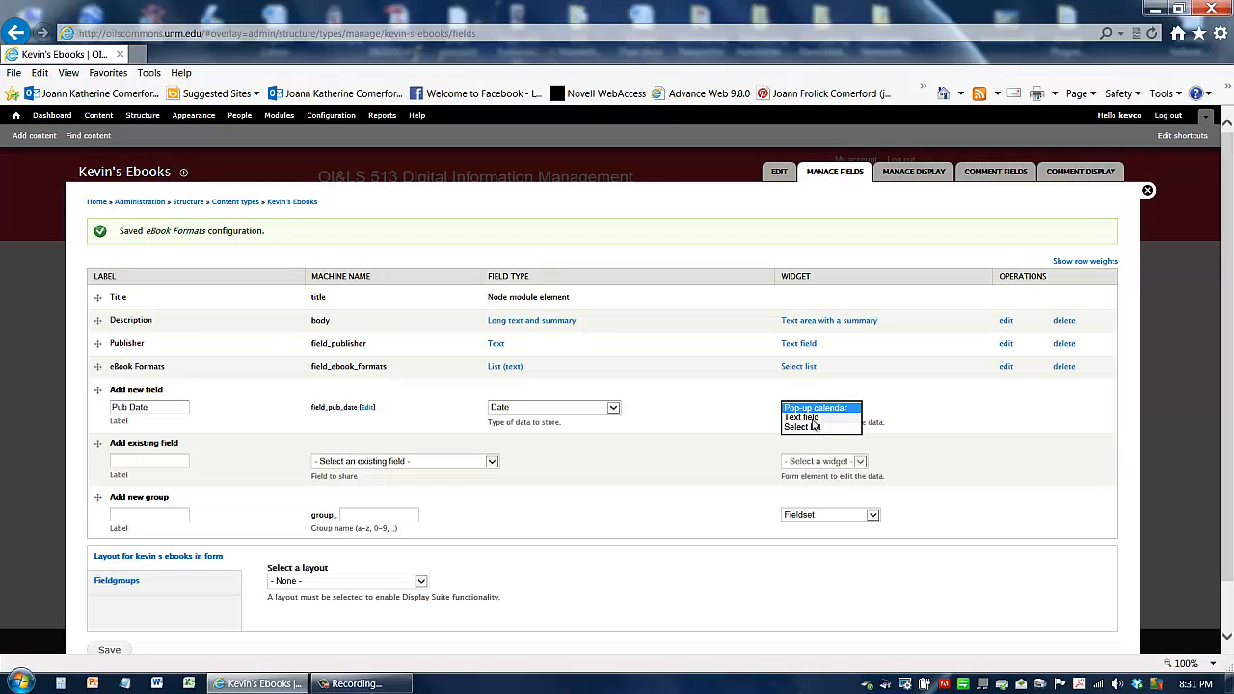
{"action": "left_click", "coordinate": [810, 417]}
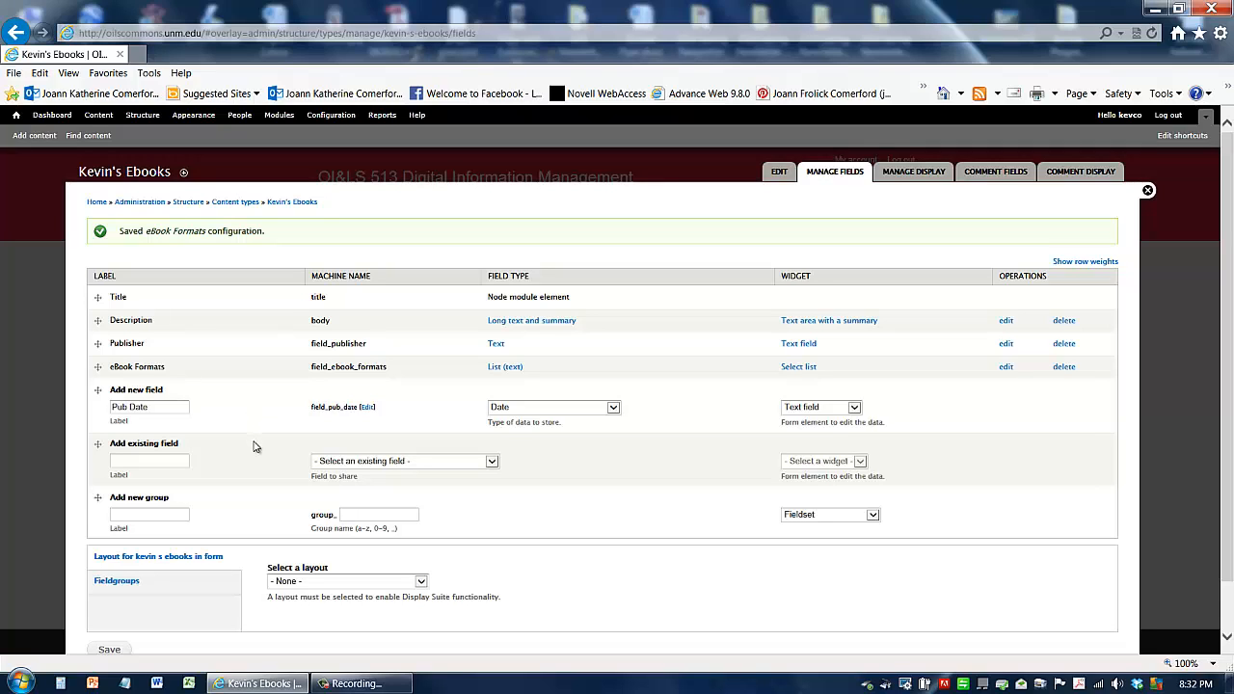
{"action": "scroll", "coordinate": [256, 447], "scroll_direction": "down", "scroll_amount": 1}
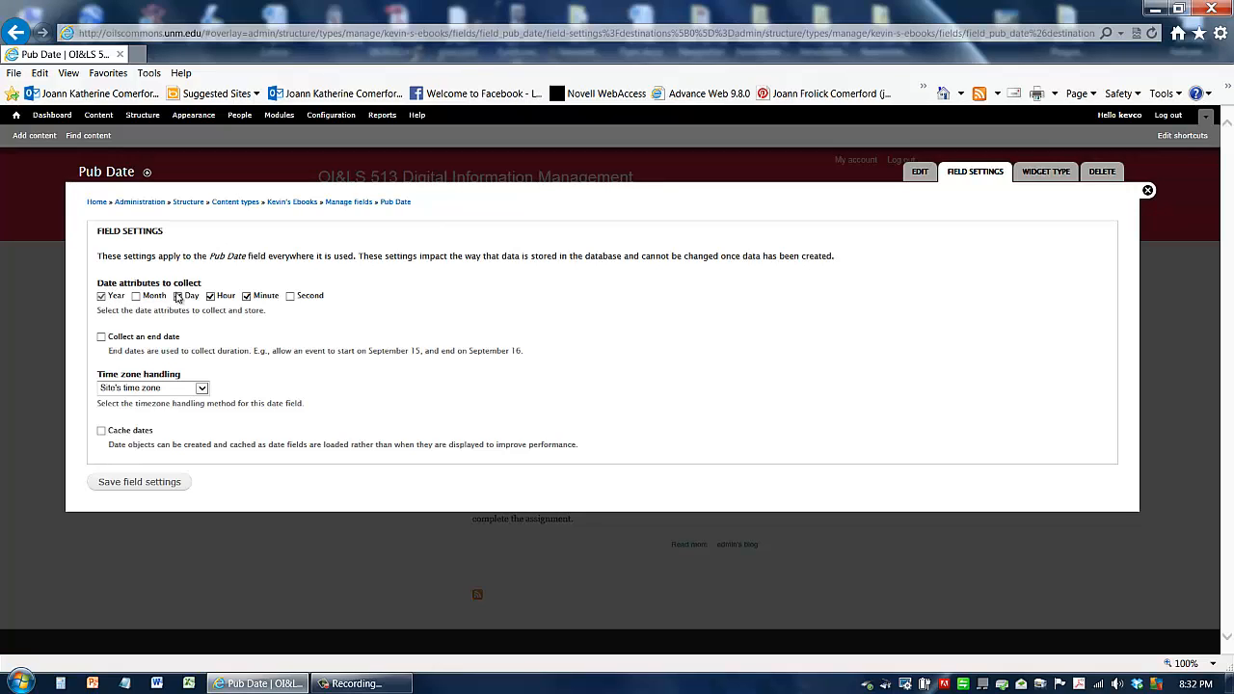
Step: Limit the Pub Date field's collected date attributes to Year only and save the field settings
{"action": "left_click", "coordinate": [223, 300]}
{"action": "left_click", "coordinate": [247, 298]}
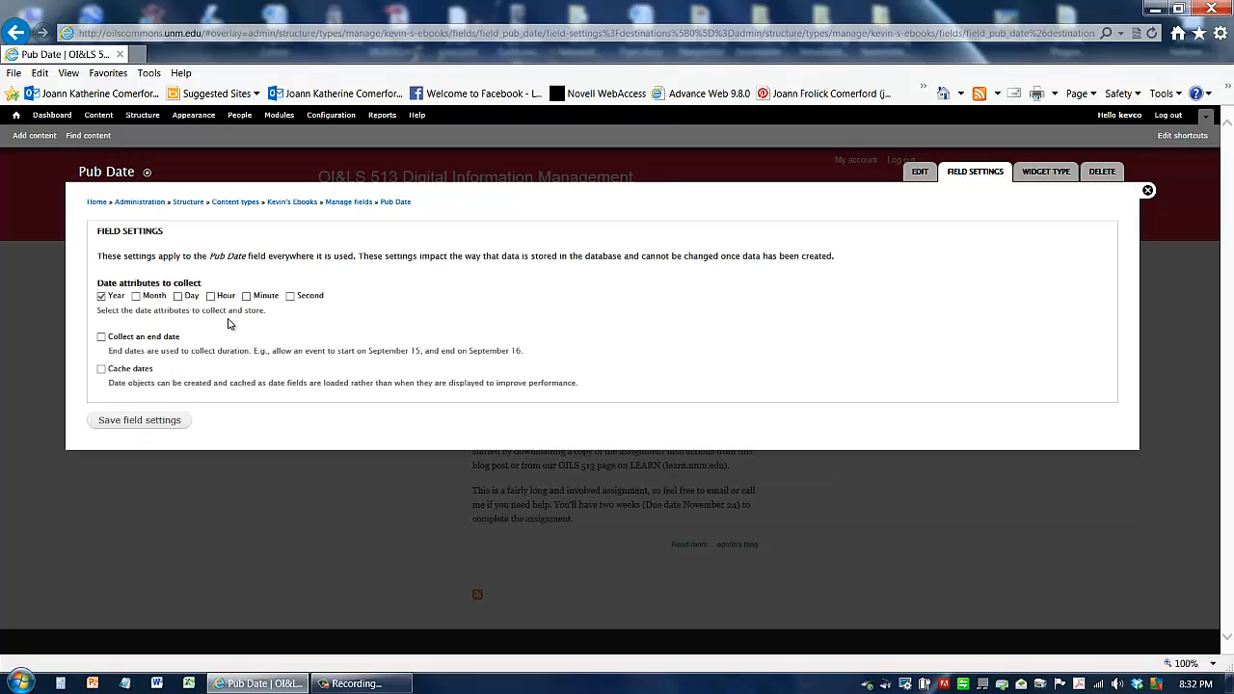
{"action": "left_click", "coordinate": [150, 421]}
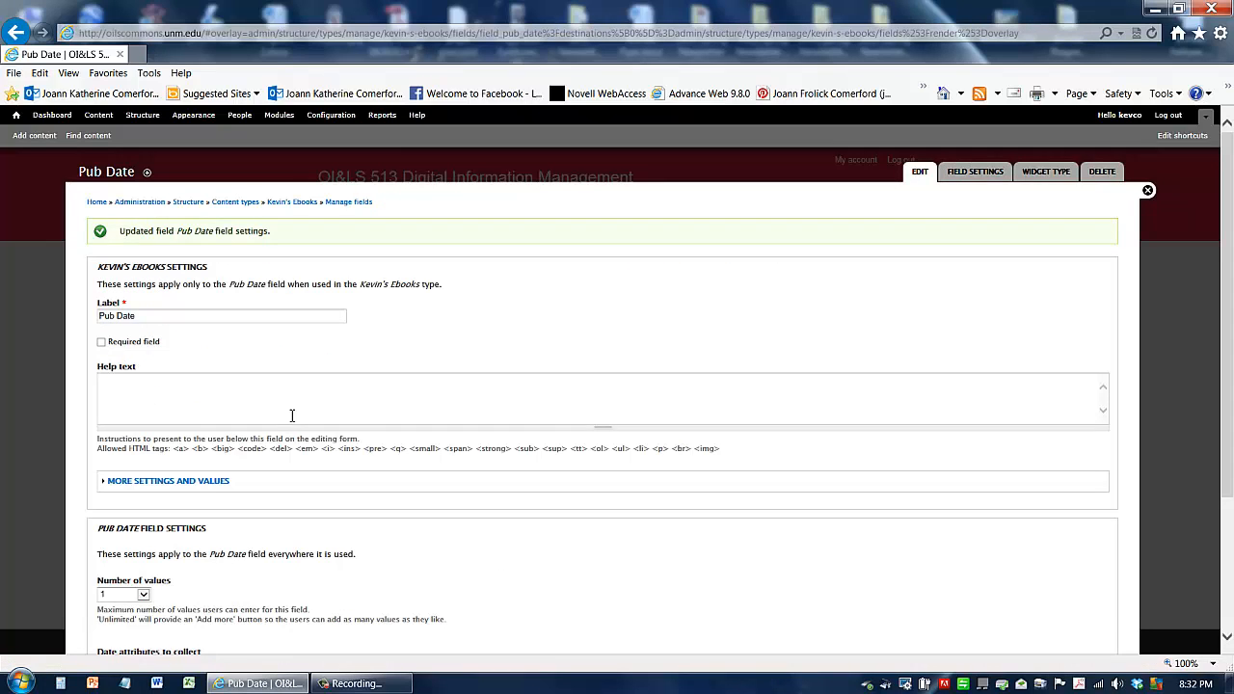
Step: Save the Pub Date field's instance settings
{"action": "scroll", "coordinate": [292, 415], "scroll_direction": "down", "scroll_amount": 3}
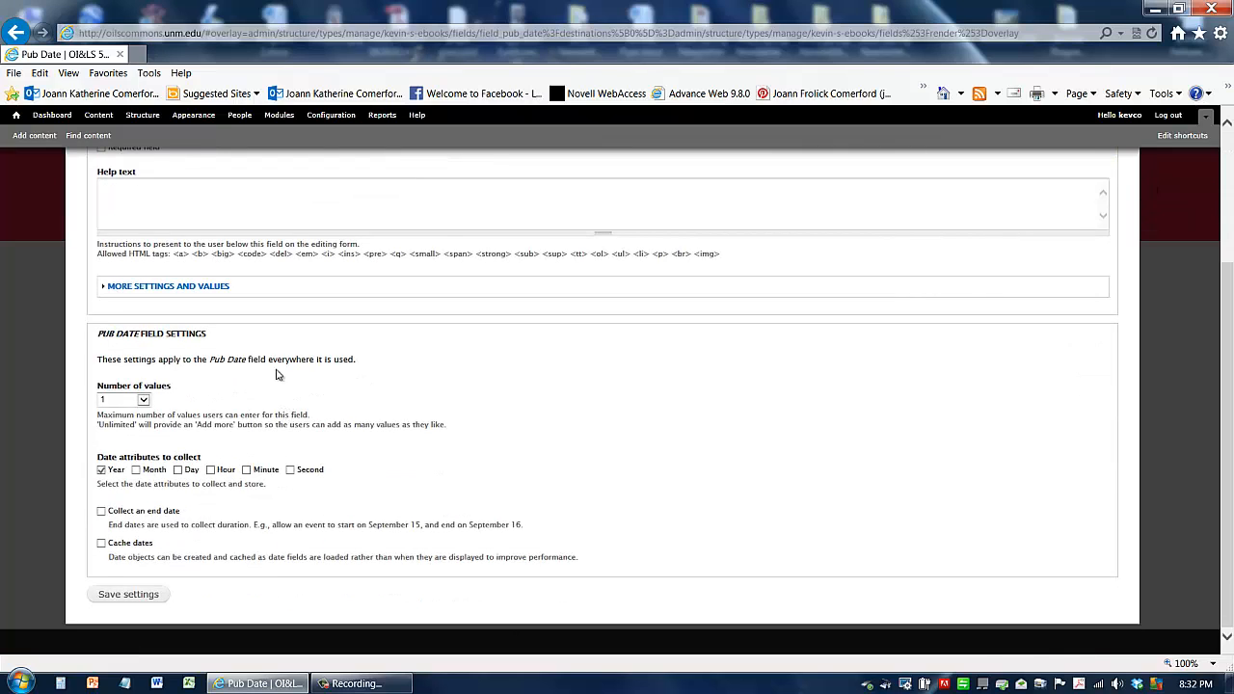
{"action": "scroll", "coordinate": [276, 375], "scroll_direction": "up", "scroll_amount": 3}
{"action": "scroll", "coordinate": [275, 376], "scroll_direction": "down", "scroll_amount": 3}
{"action": "left_click", "coordinate": [141, 598]}
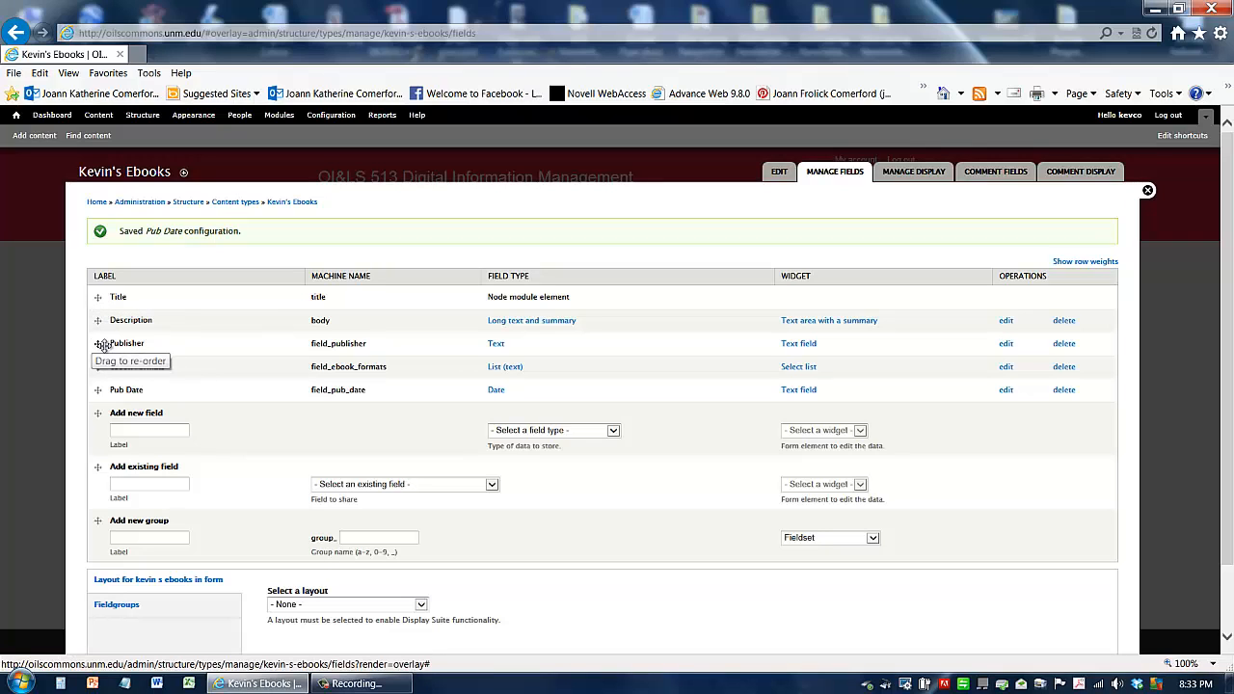
Step: Reorder the fields so Publisher and Pub Date come right after Title, and save the order
{"action": "left_click_drag", "start_coordinate": [99, 344], "coordinate": [100, 344]}
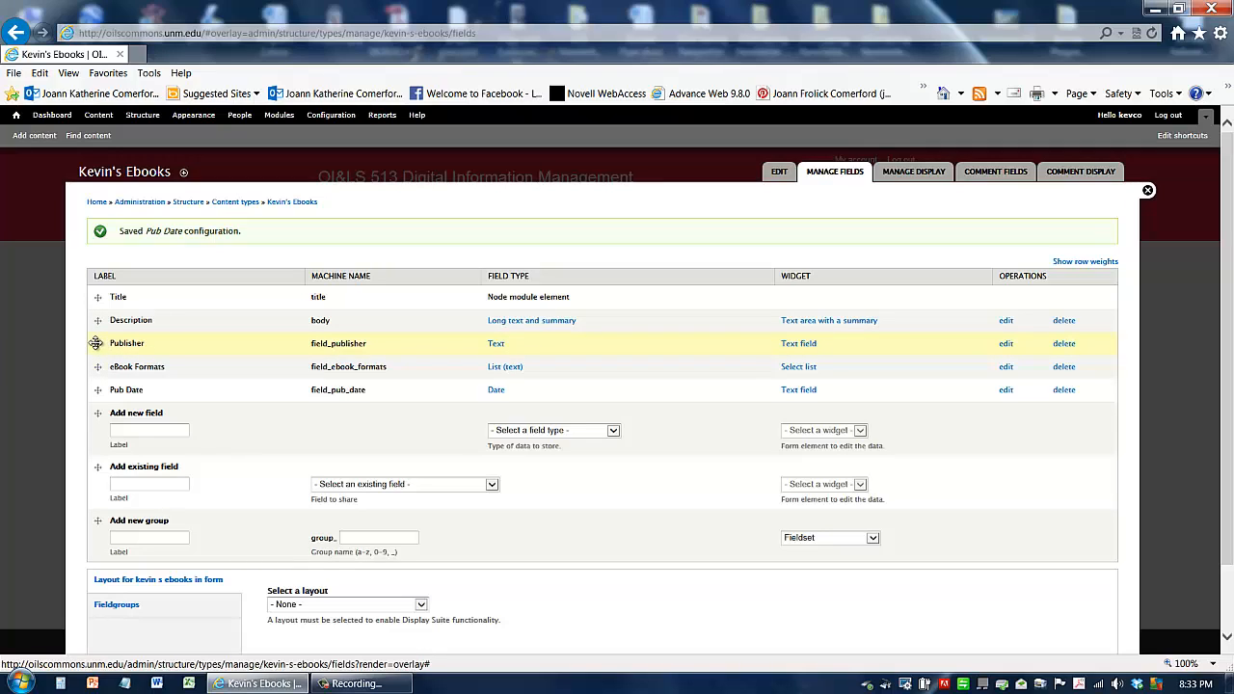
{"action": "left_click_drag", "start_coordinate": [100, 344], "coordinate": [99, 321]}
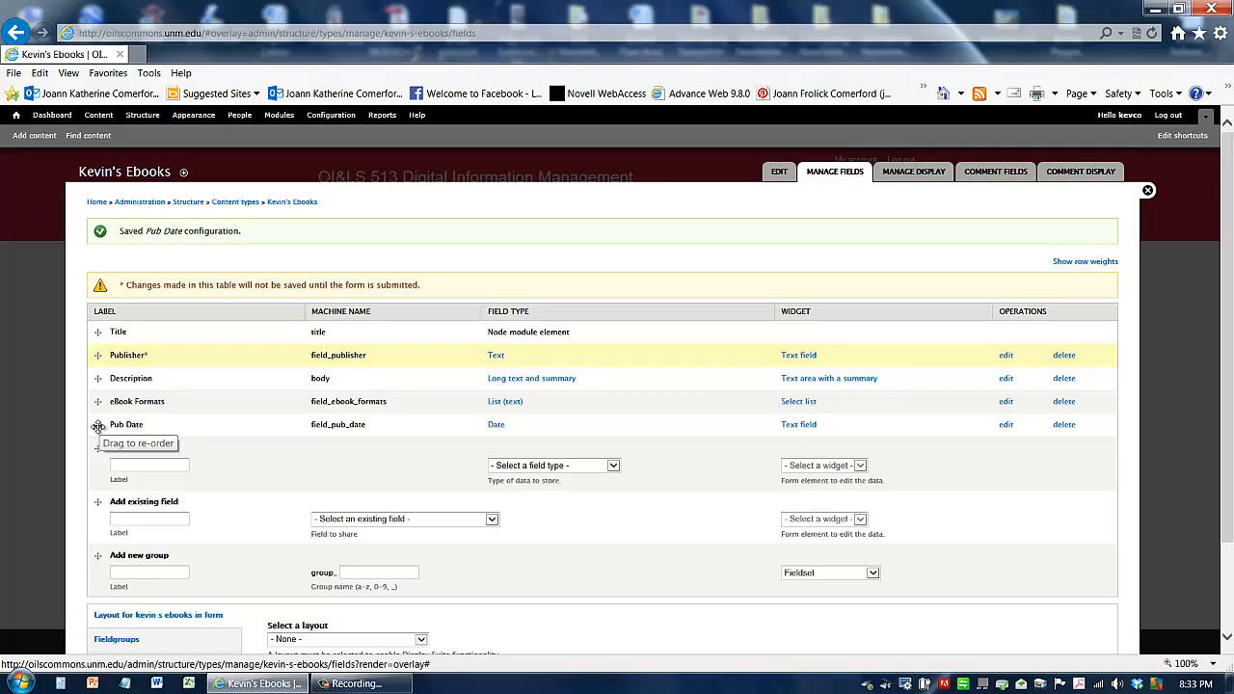
{"action": "left_click_drag", "start_coordinate": [96, 427], "coordinate": [97, 379]}
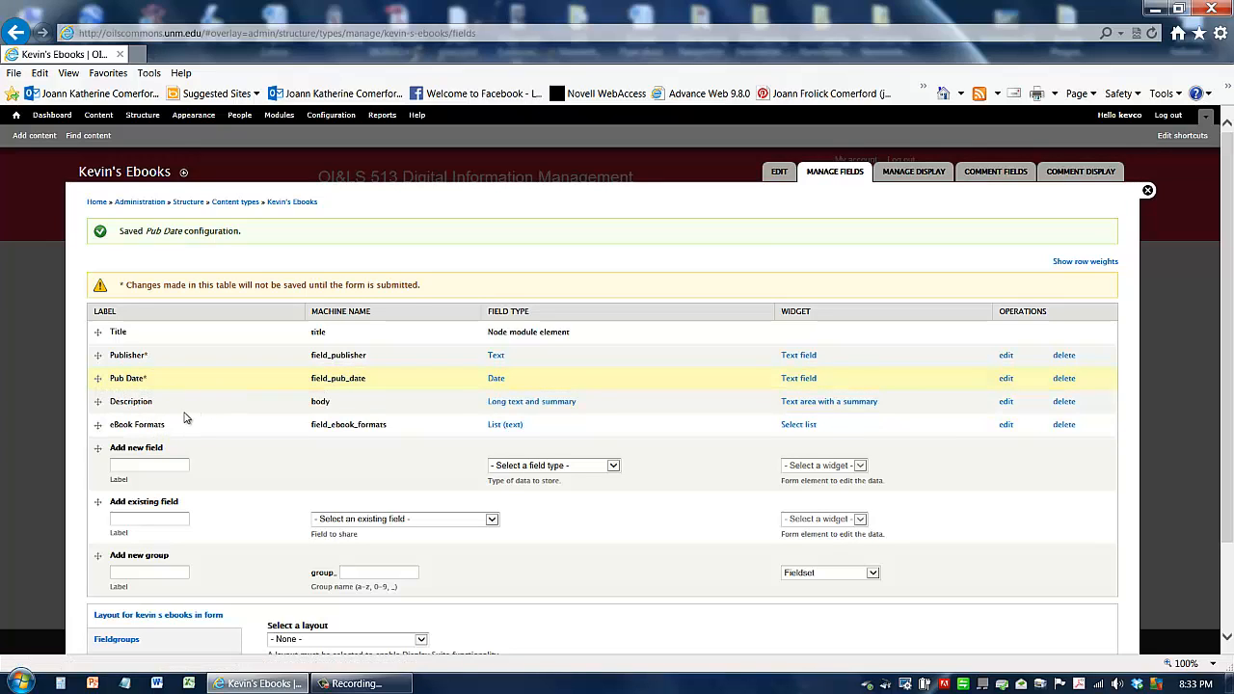
{"action": "scroll", "coordinate": [186, 417], "scroll_direction": "down", "scroll_amount": 1}
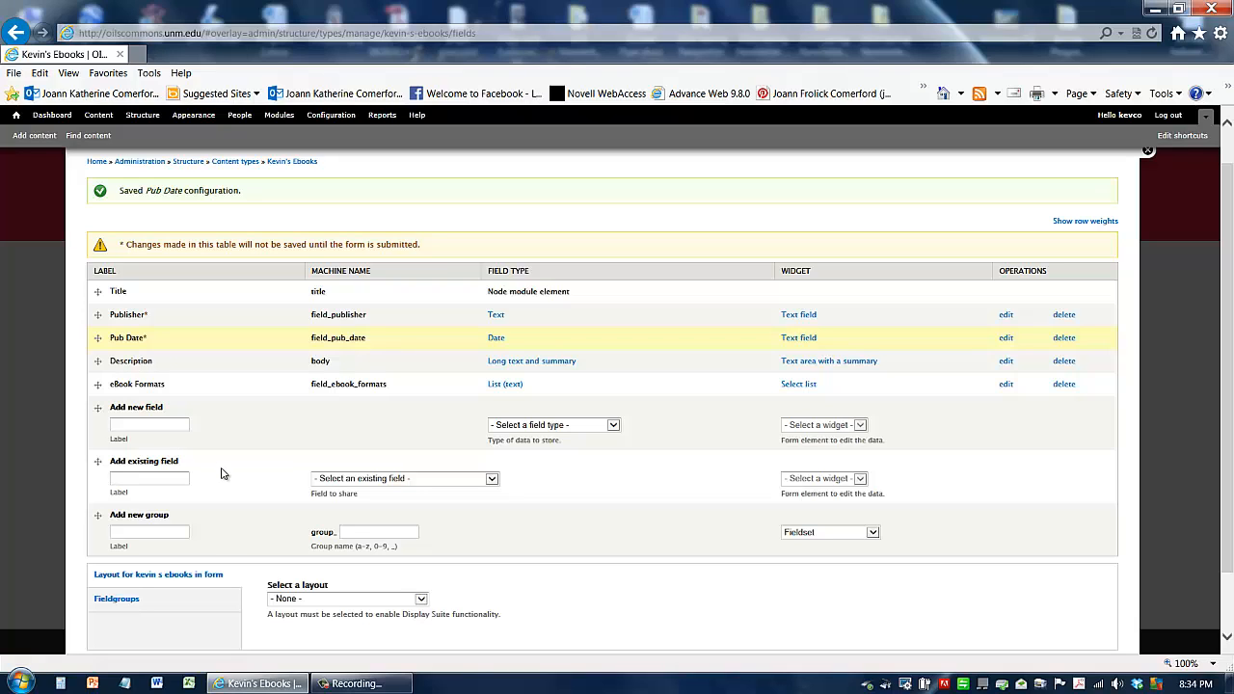
{"action": "scroll", "coordinate": [221, 473], "scroll_direction": "down", "scroll_amount": 2}
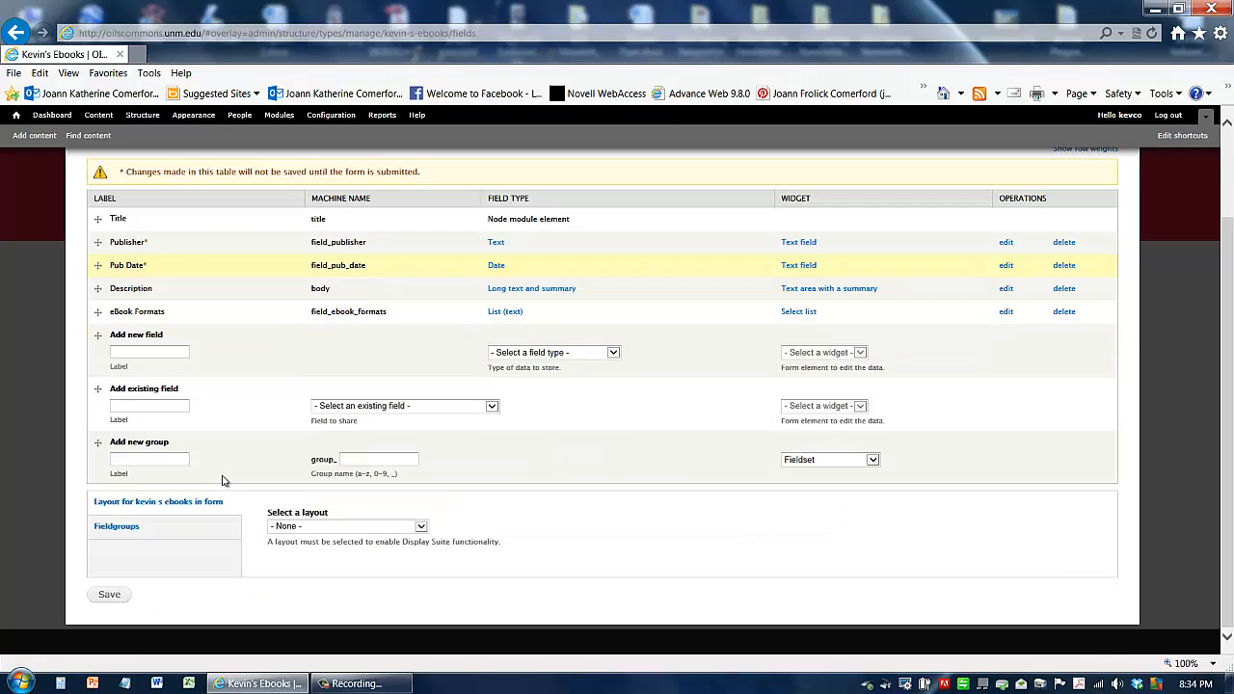
{"action": "left_click", "coordinate": [111, 598]}
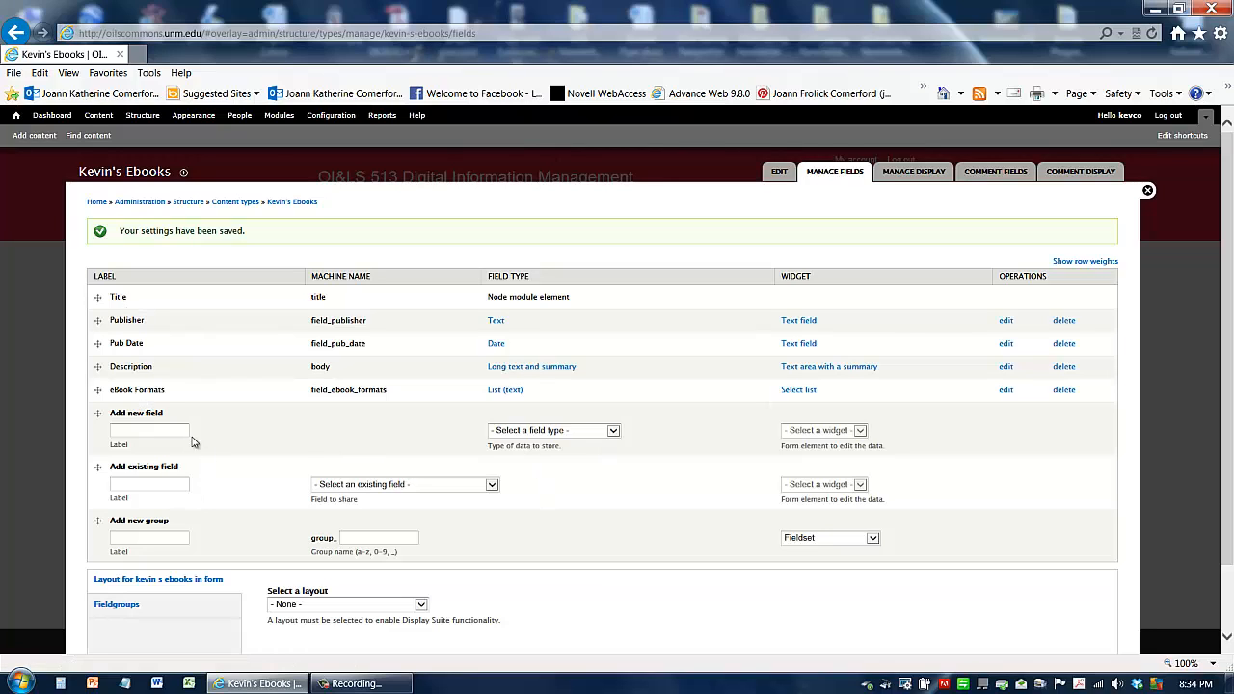
Step: Open the content type's display settings and move Publisher and Pub Date to the top of the display order
{"action": "left_click", "coordinate": [913, 180]}
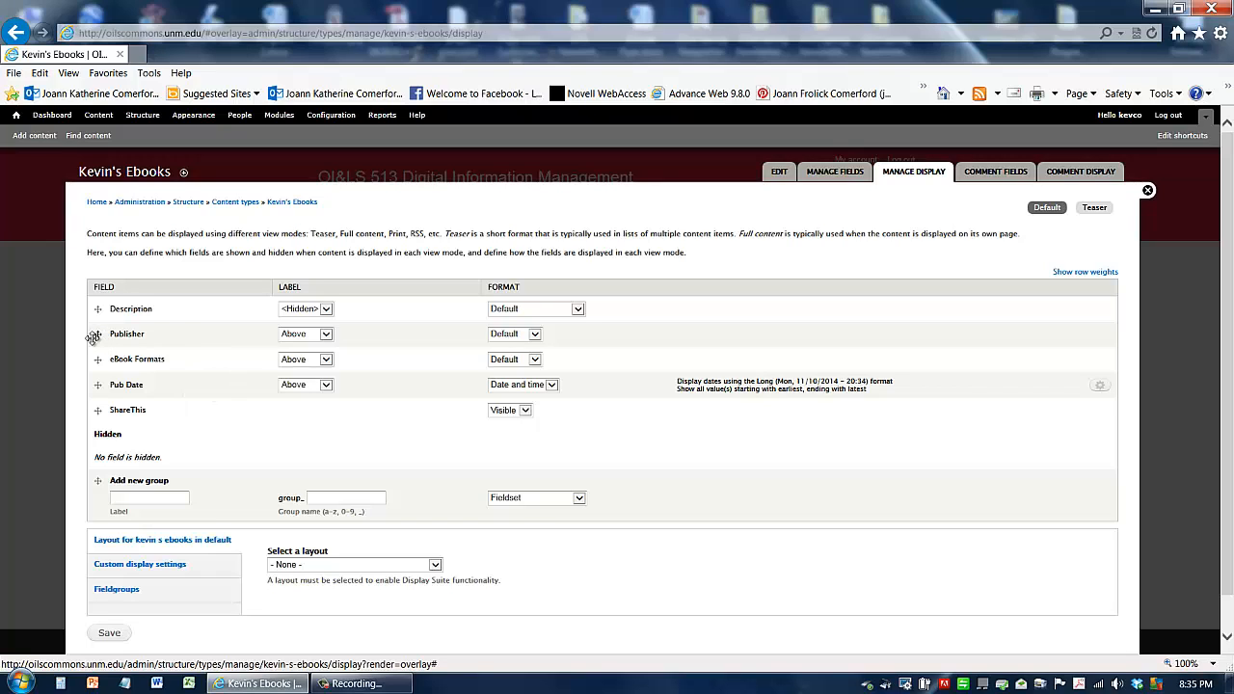
{"action": "left_click_drag", "start_coordinate": [93, 336], "coordinate": [102, 309]}
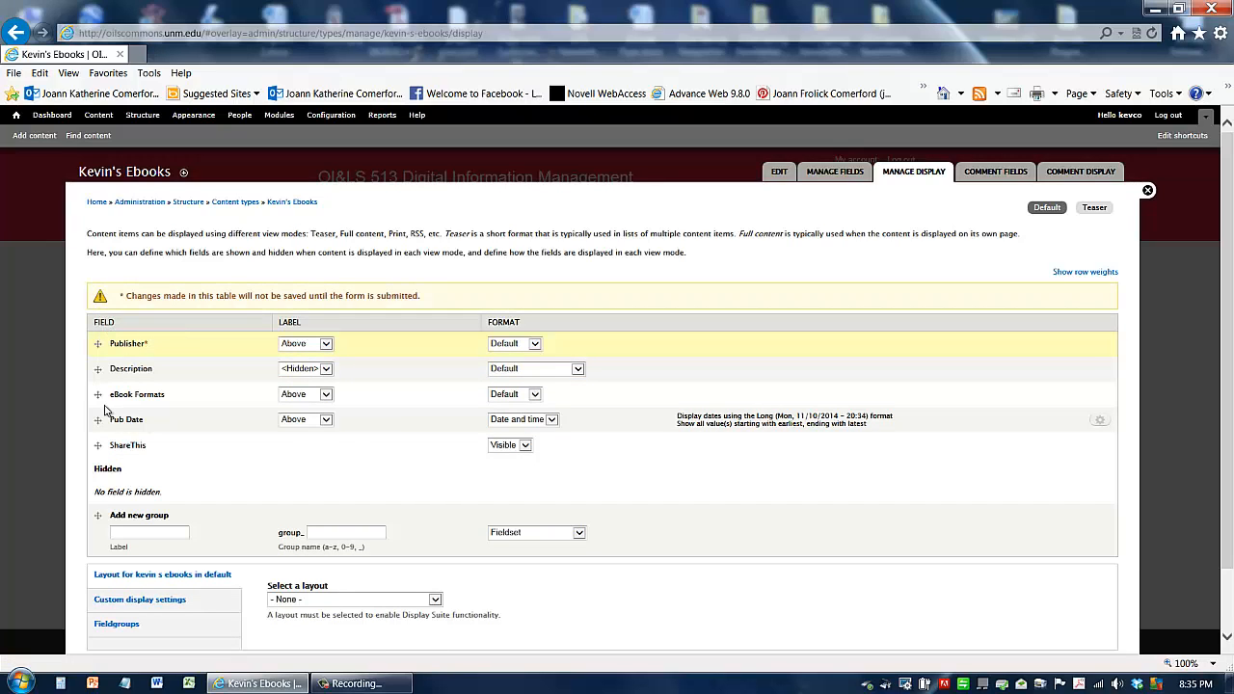
{"action": "left_click_drag", "start_coordinate": [98, 420], "coordinate": [101, 369]}
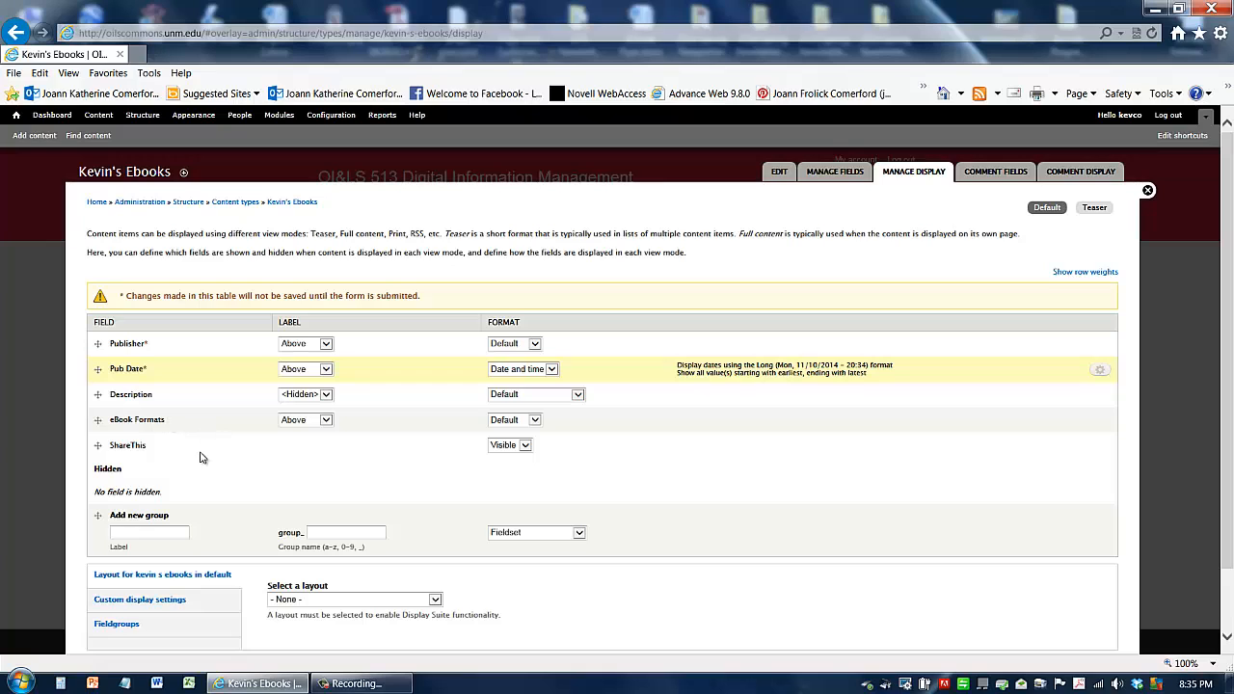
Step: Move the ShareThis field into the hidden section of the display
{"action": "scroll", "coordinate": [198, 424], "scroll_direction": "down", "scroll_amount": 1}
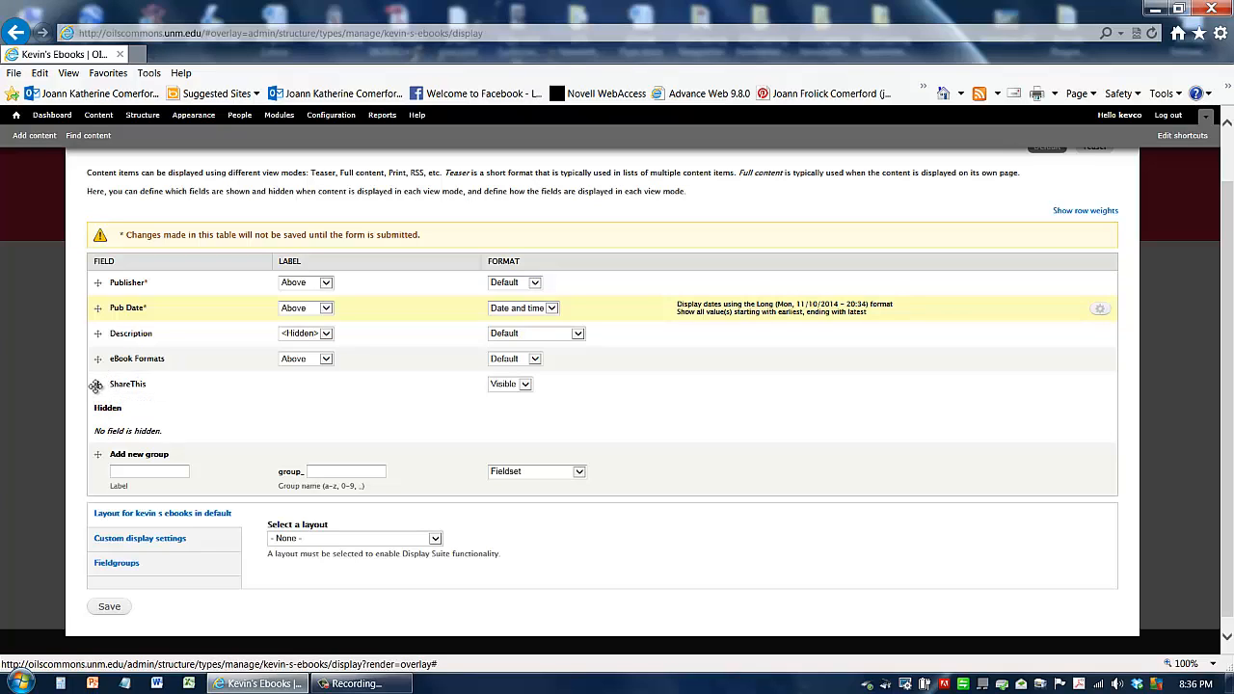
{"action": "left_click_drag", "start_coordinate": [96, 385], "coordinate": [97, 384]}
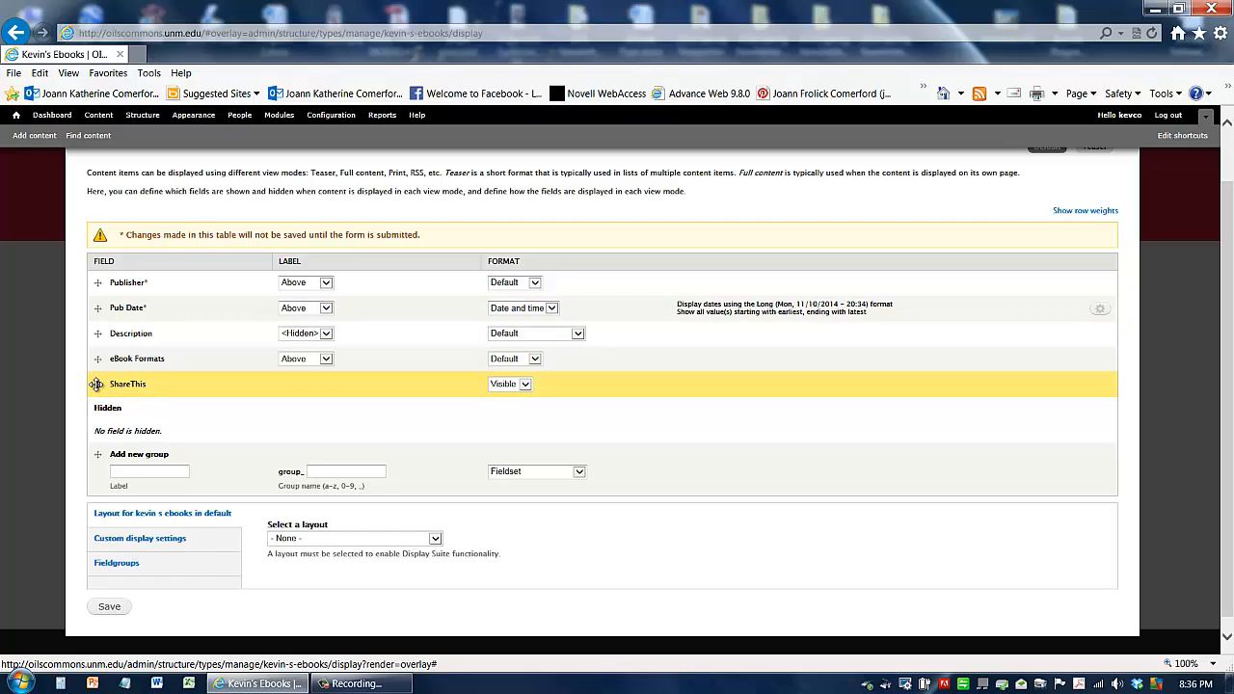
{"action": "left_click_drag", "start_coordinate": [96, 384], "coordinate": [97, 419]}
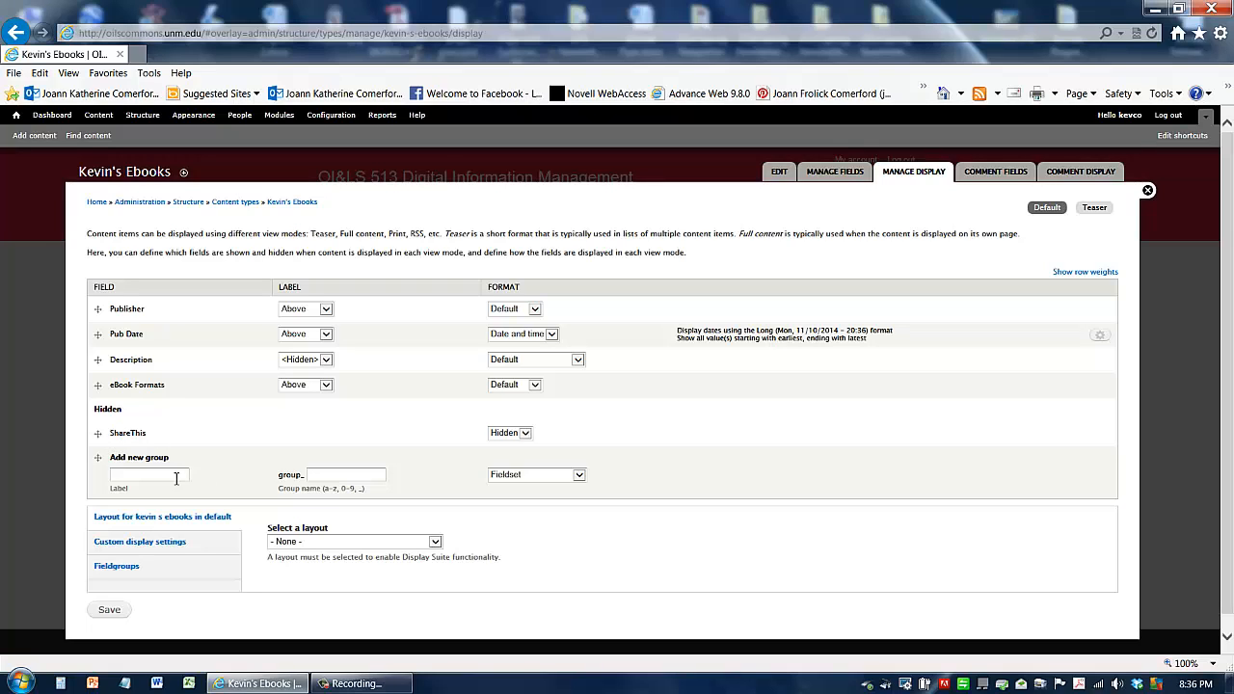
Step: Set the display labels of Publisher, Pub Date and eBook Formats to Inline and Description to Above
{"action": "left_click", "coordinate": [326, 311]}
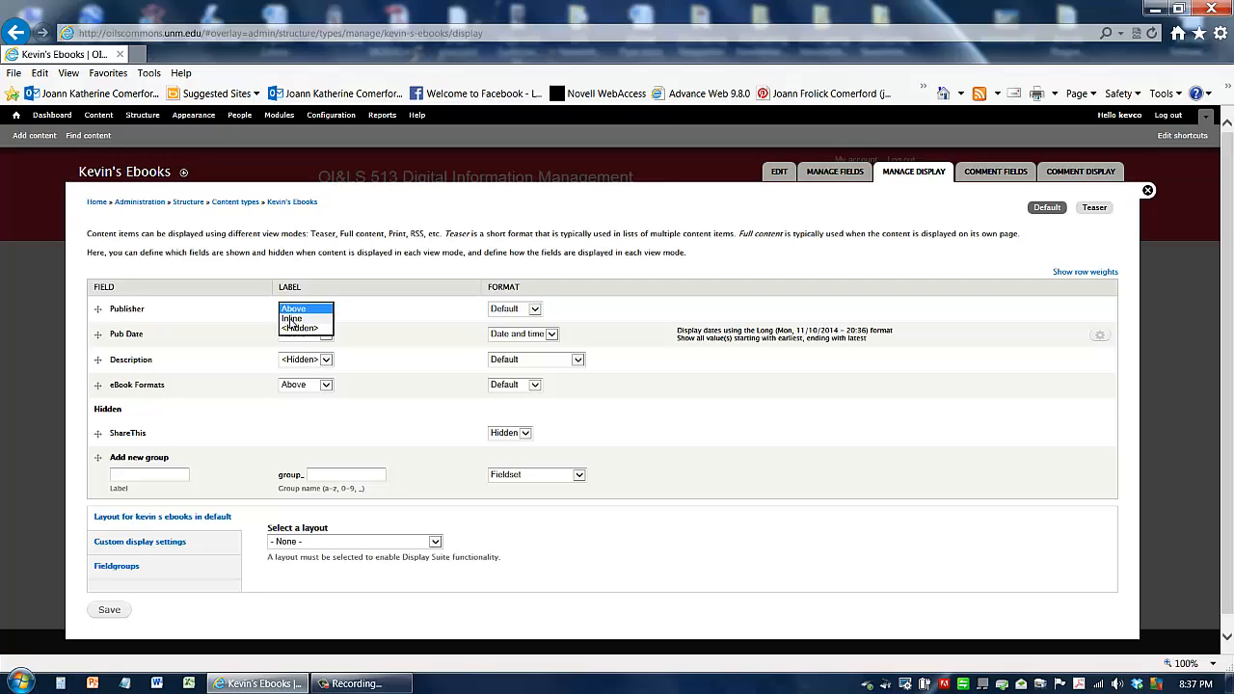
{"action": "left_click", "coordinate": [294, 319]}
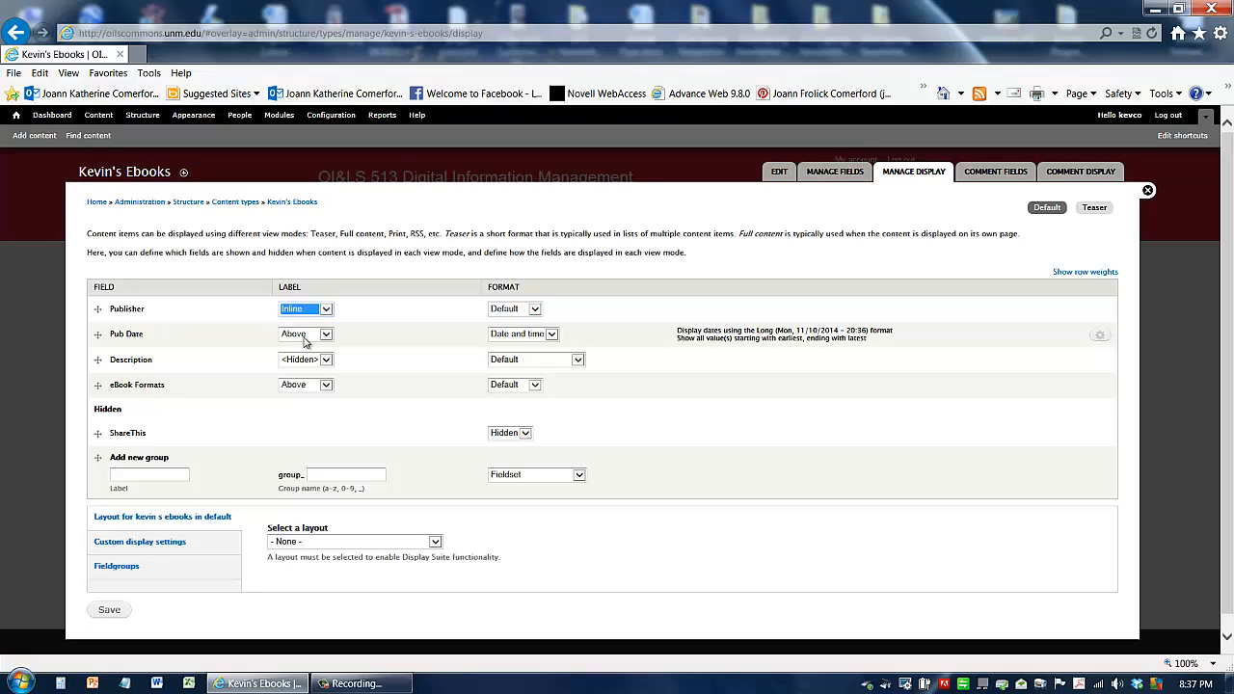
{"action": "left_click", "coordinate": [304, 335]}
{"action": "left_click", "coordinate": [295, 346]}
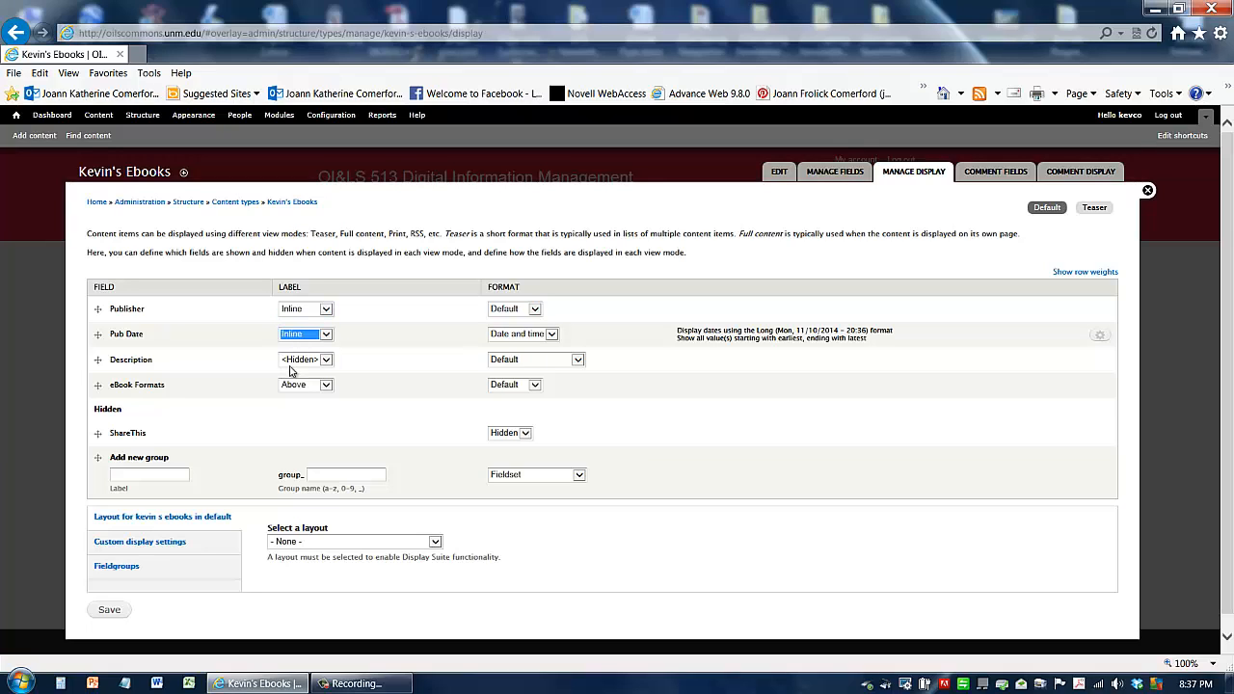
{"action": "left_click", "coordinate": [287, 367]}
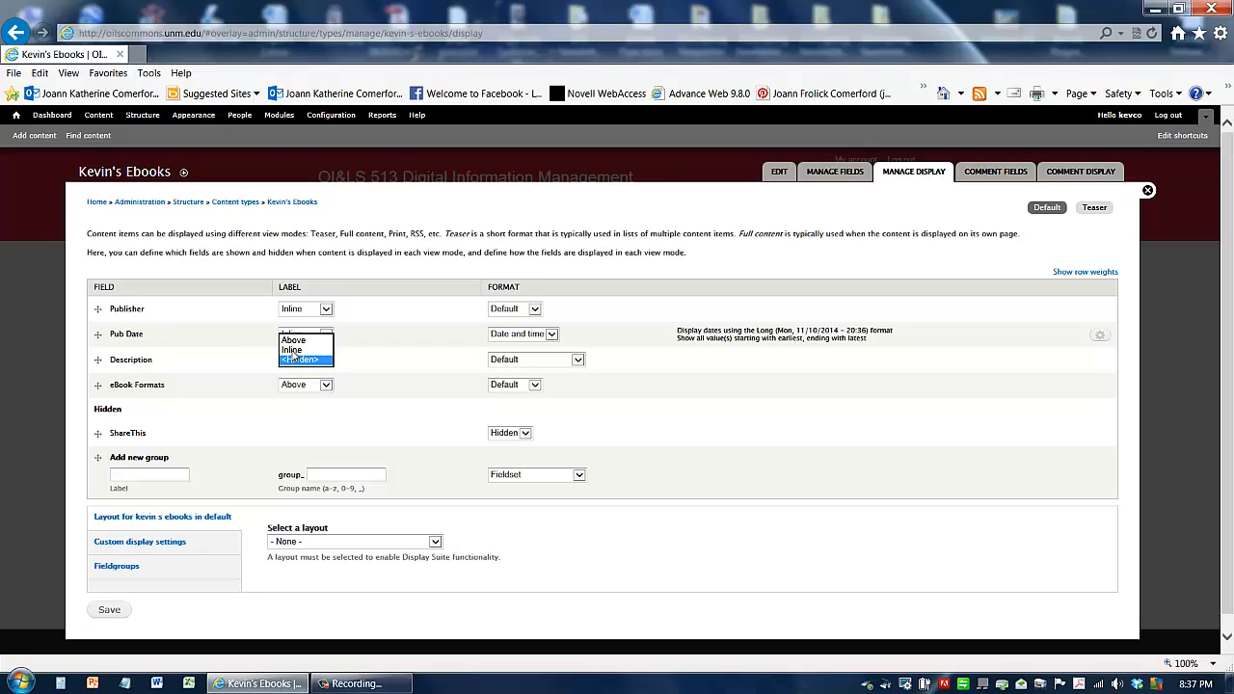
{"action": "left_click", "coordinate": [295, 341]}
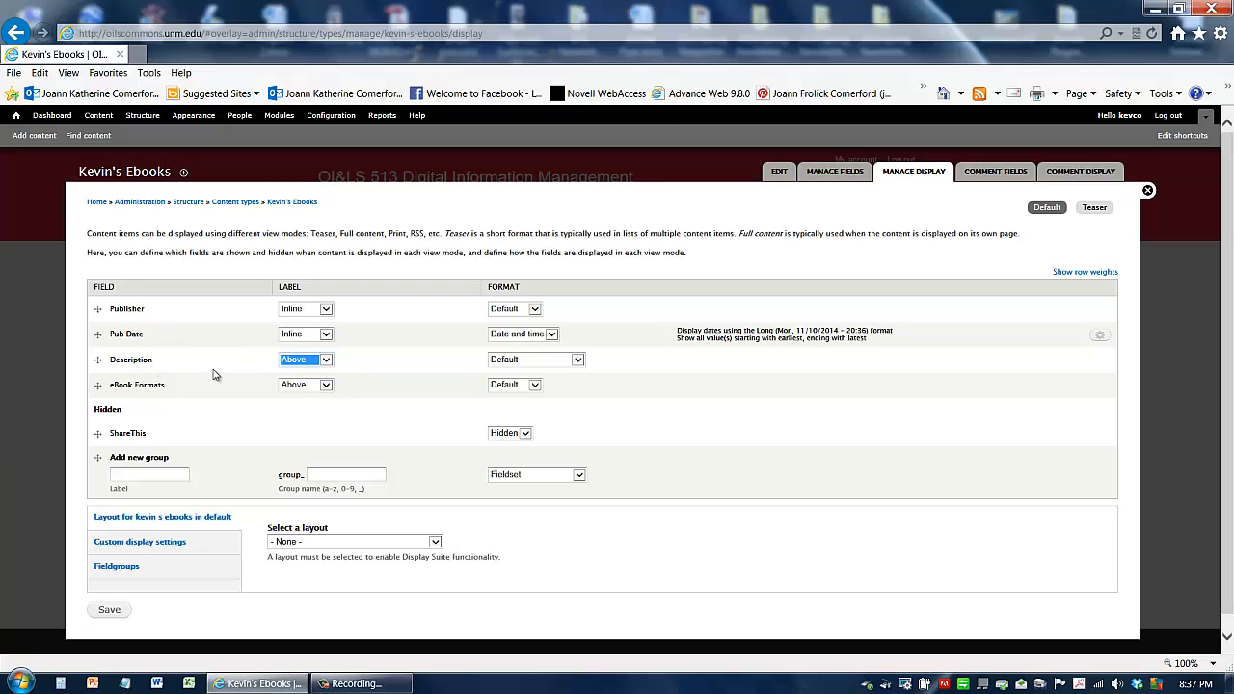
{"action": "left_click", "coordinate": [299, 391]}
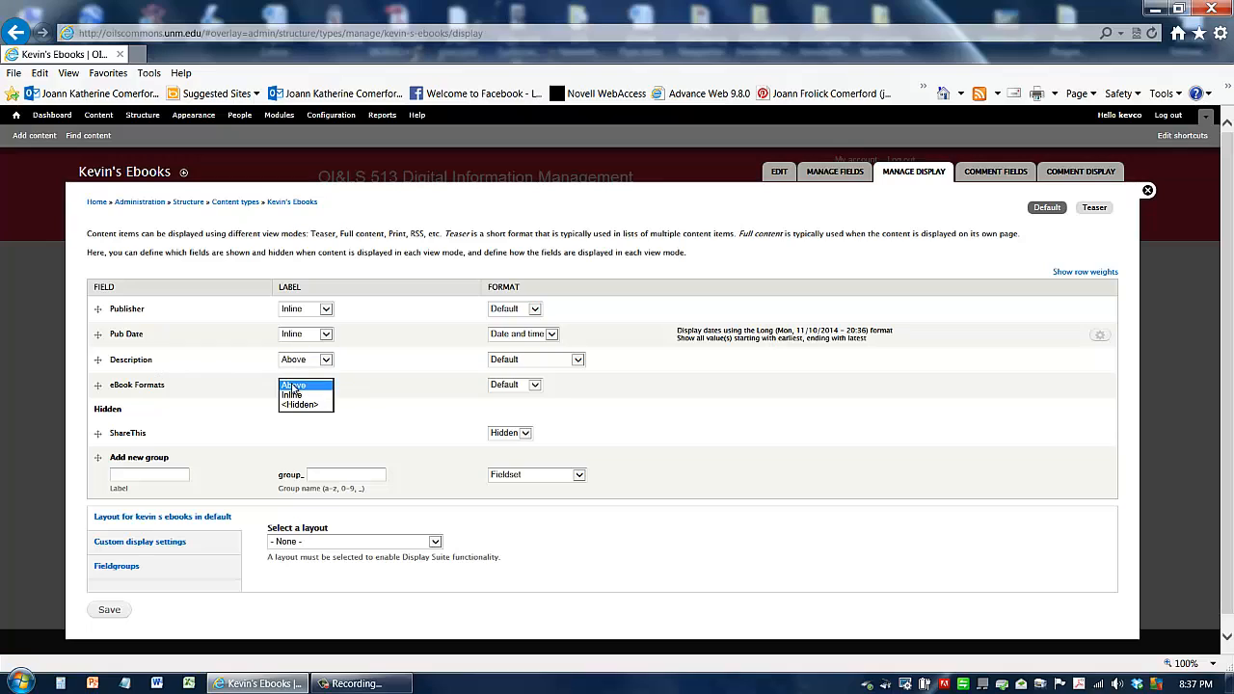
{"action": "left_click", "coordinate": [297, 396]}
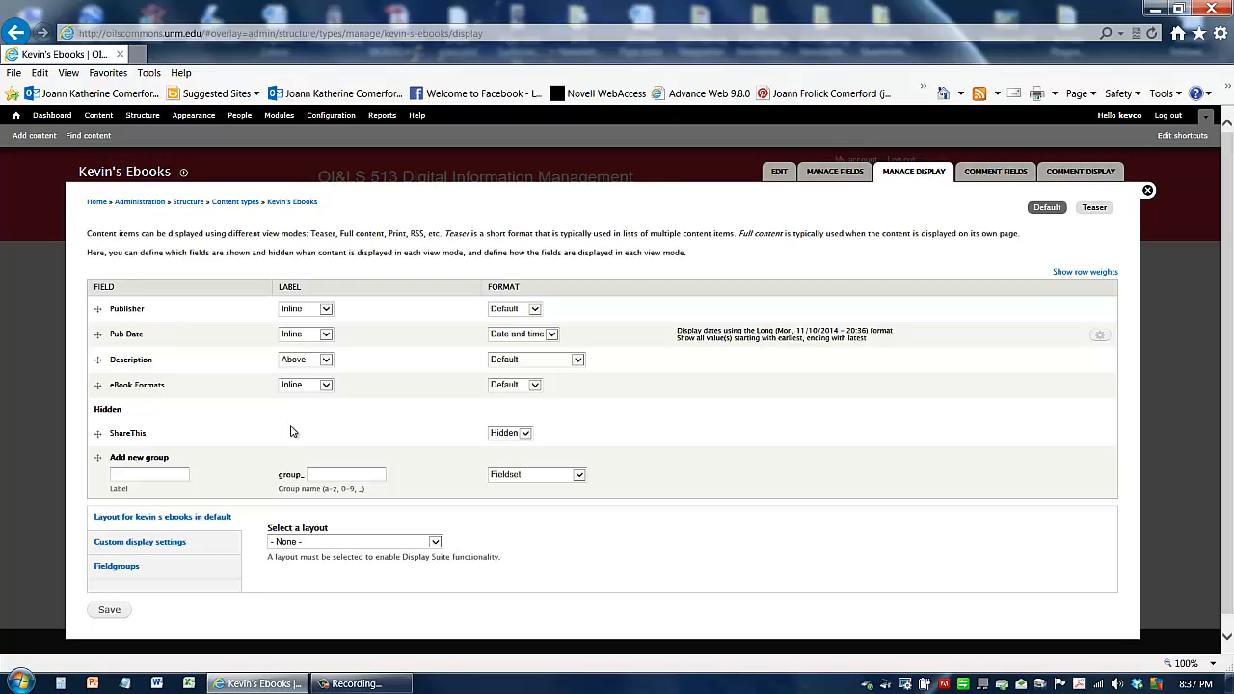
Step: Review the available display format options for Pub Date, Description and eBook Formats
{"action": "left_click", "coordinate": [551, 335]}
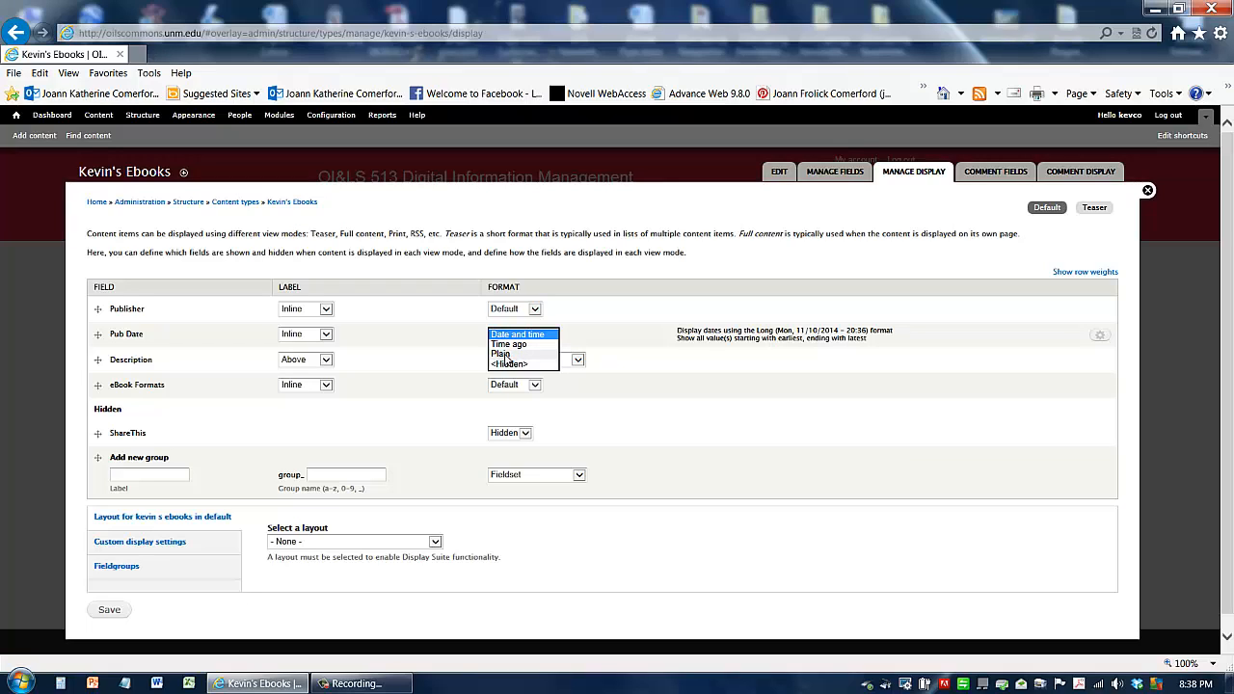
{"action": "left_click", "coordinate": [546, 336]}
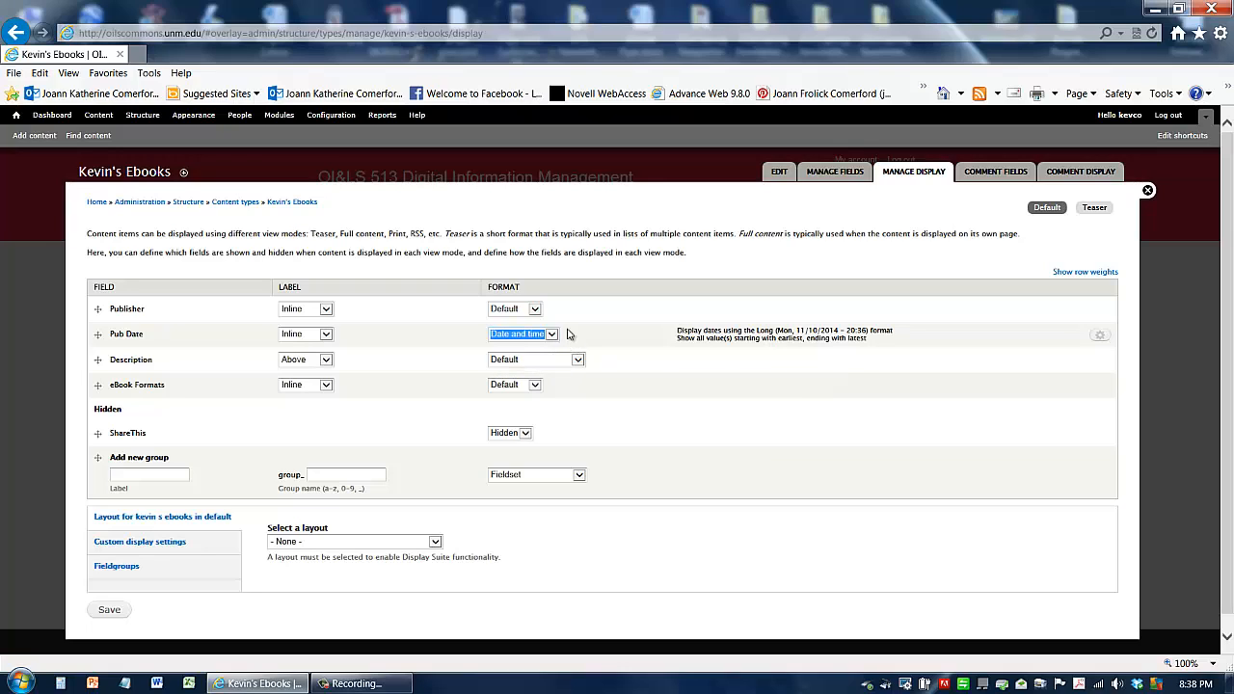
{"action": "left_click", "coordinate": [582, 334]}
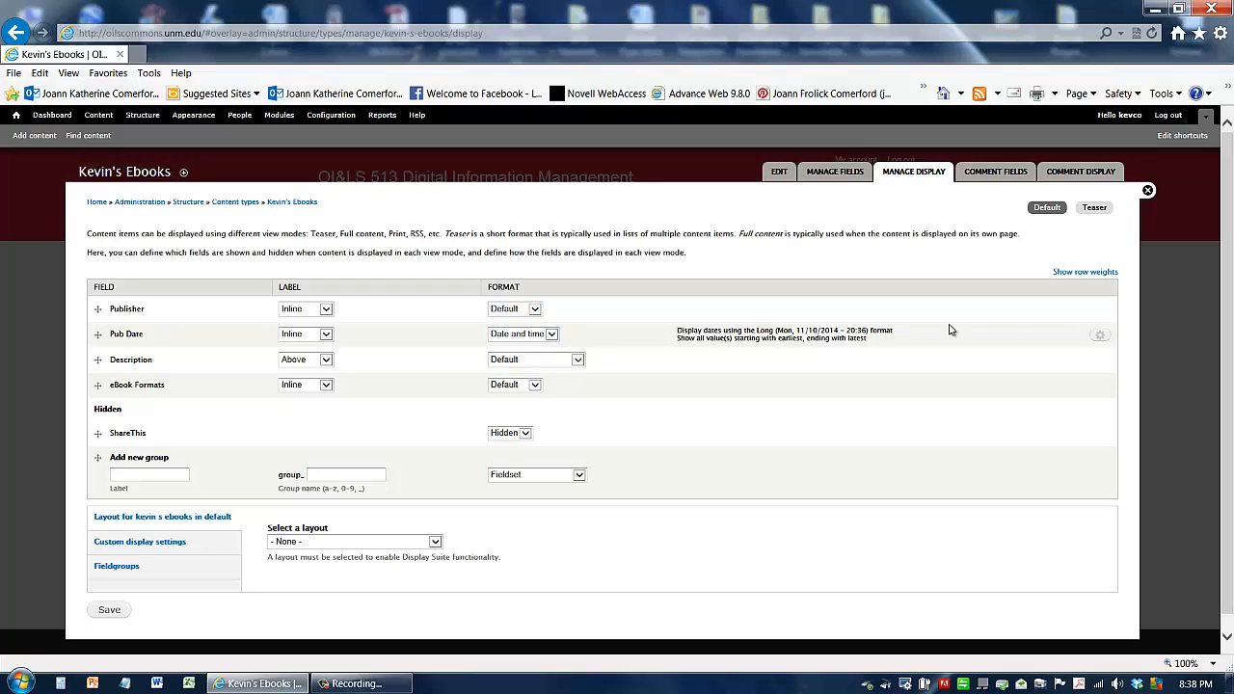
{"action": "left_click", "coordinate": [530, 362]}
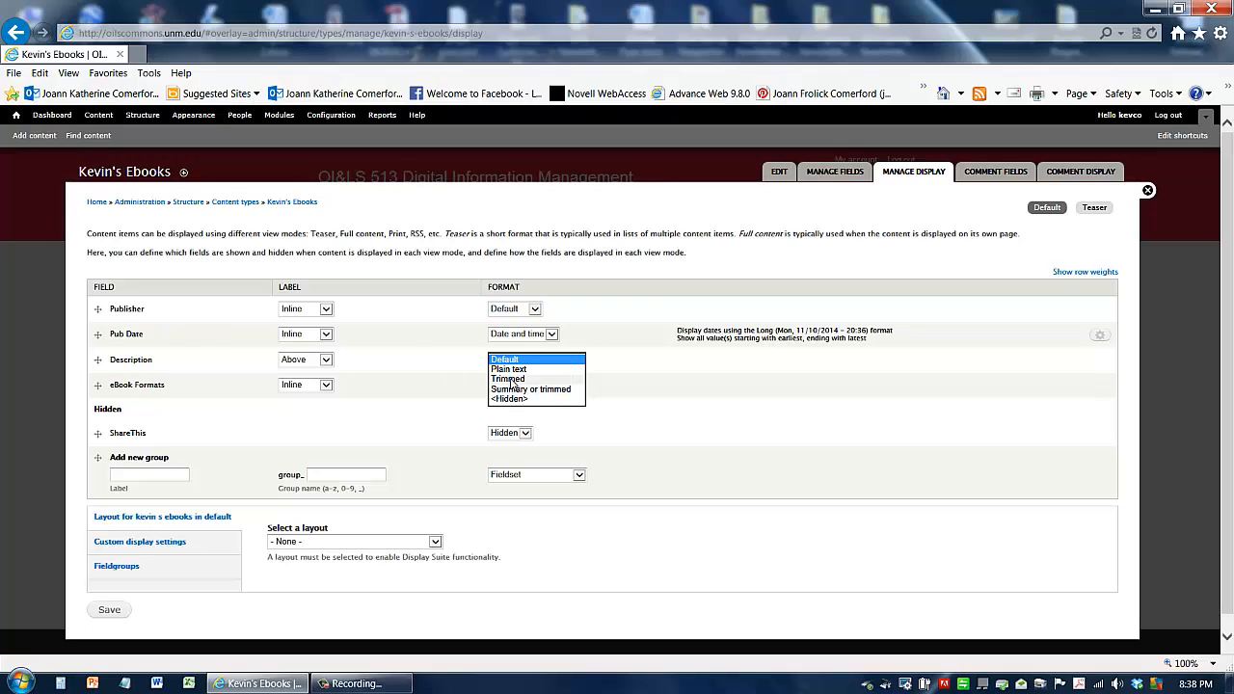
{"action": "left_click", "coordinate": [640, 382]}
{"action": "left_click", "coordinate": [502, 391]}
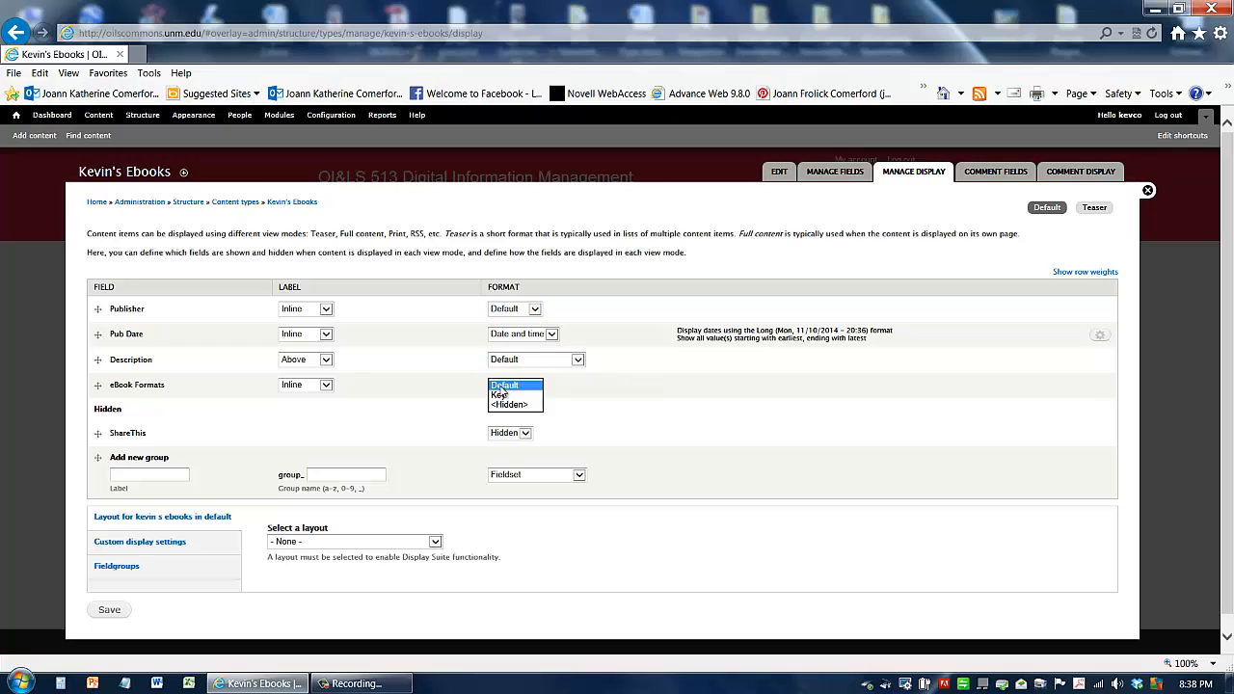
{"action": "left_click", "coordinate": [595, 411]}
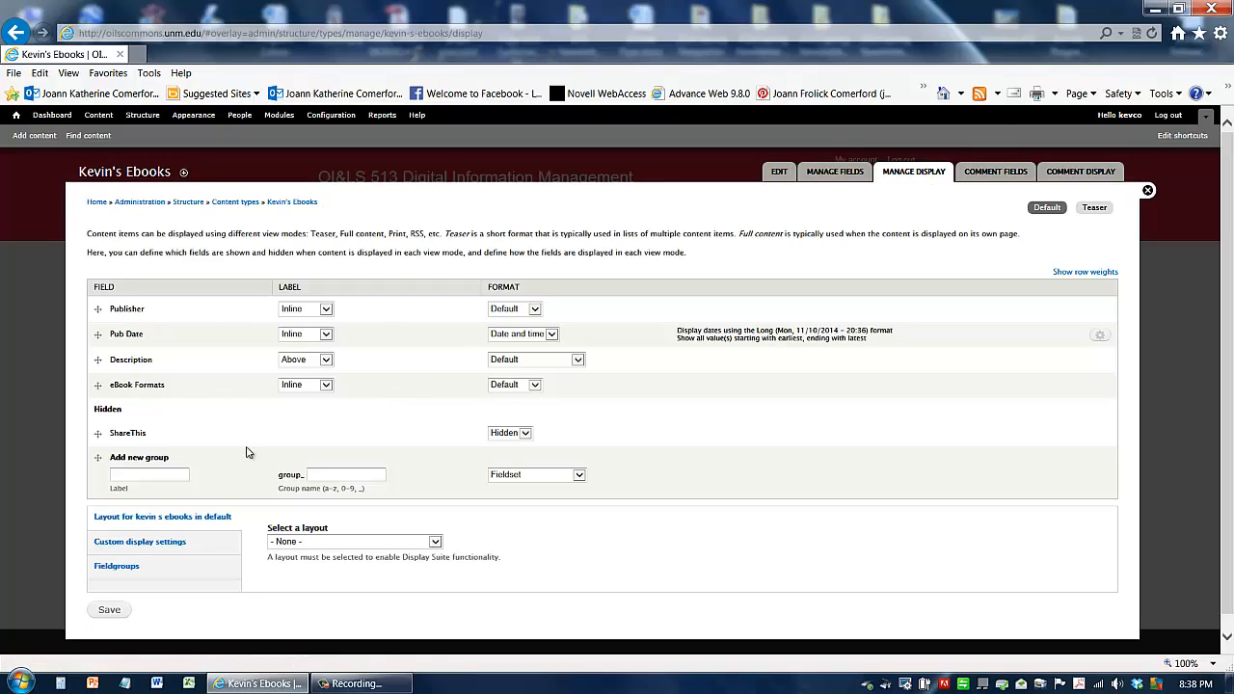
Step: Save the display settings and close the content type overlay
{"action": "scroll", "coordinate": [222, 531], "scroll_direction": "down", "scroll_amount": 1}
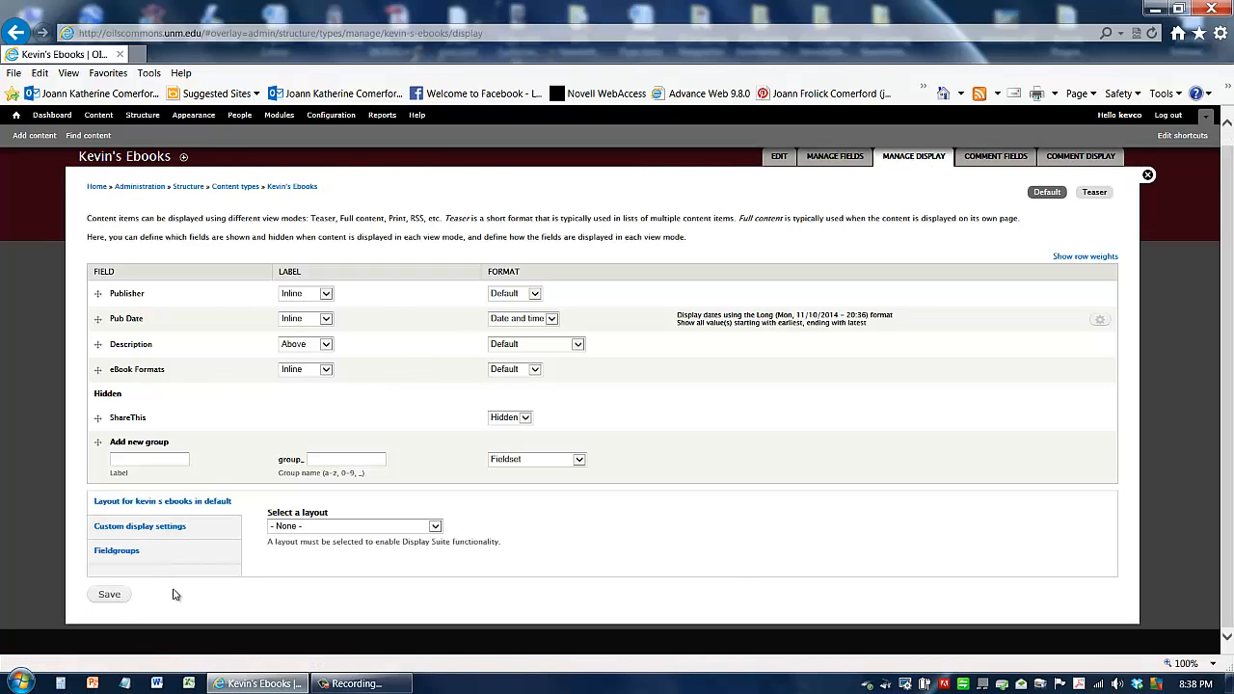
{"action": "left_click", "coordinate": [106, 596]}
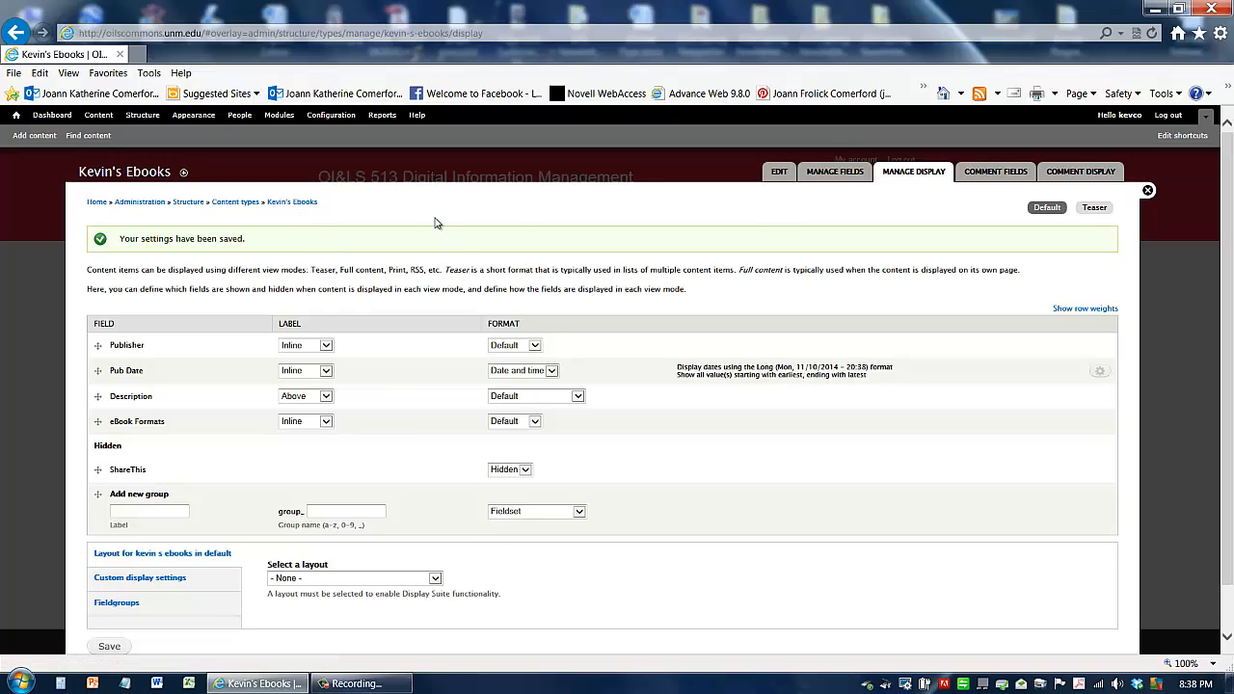
{"action": "left_click", "coordinate": [1148, 192]}
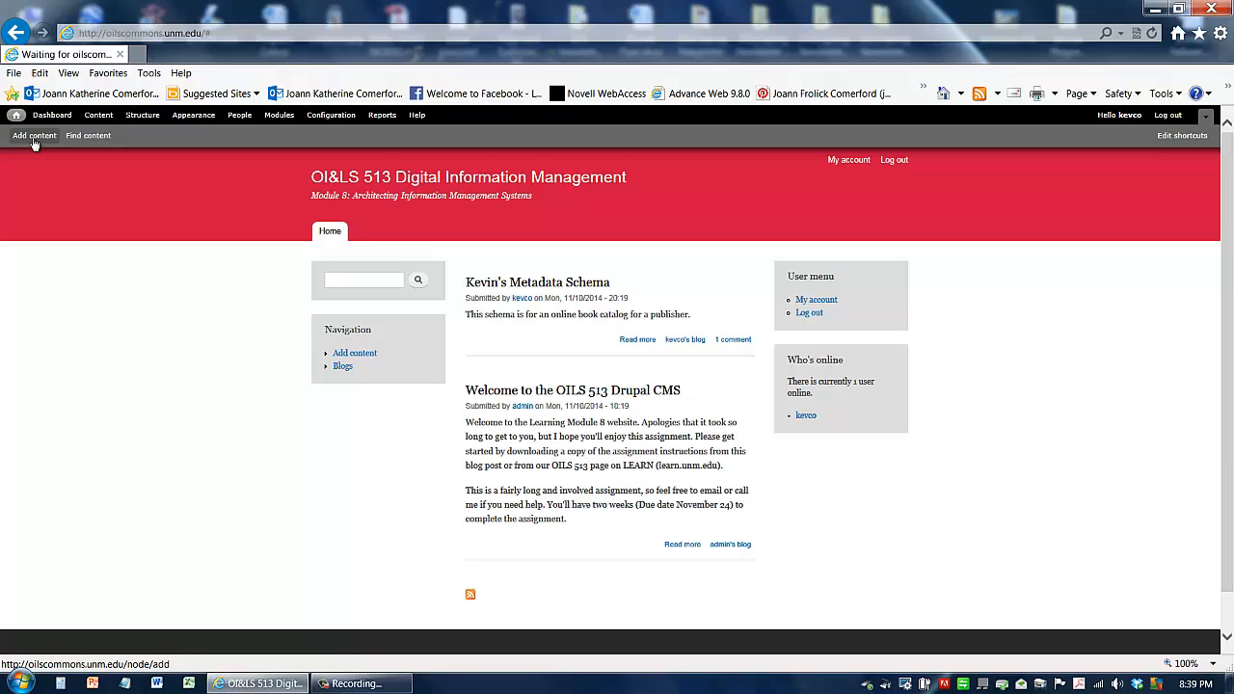
Step: Start adding a new Kevin's Ebooks content item from the content administration page
{"action": "left_click", "coordinate": [102, 116]}
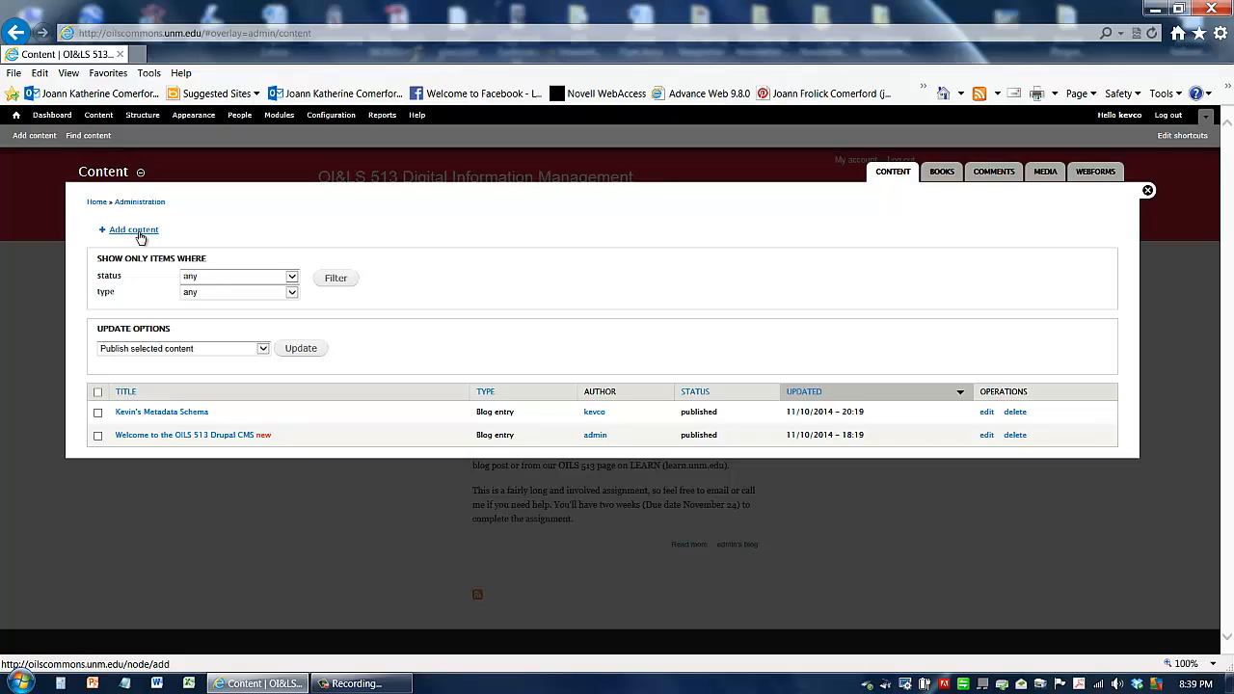
{"action": "left_click", "coordinate": [139, 233]}
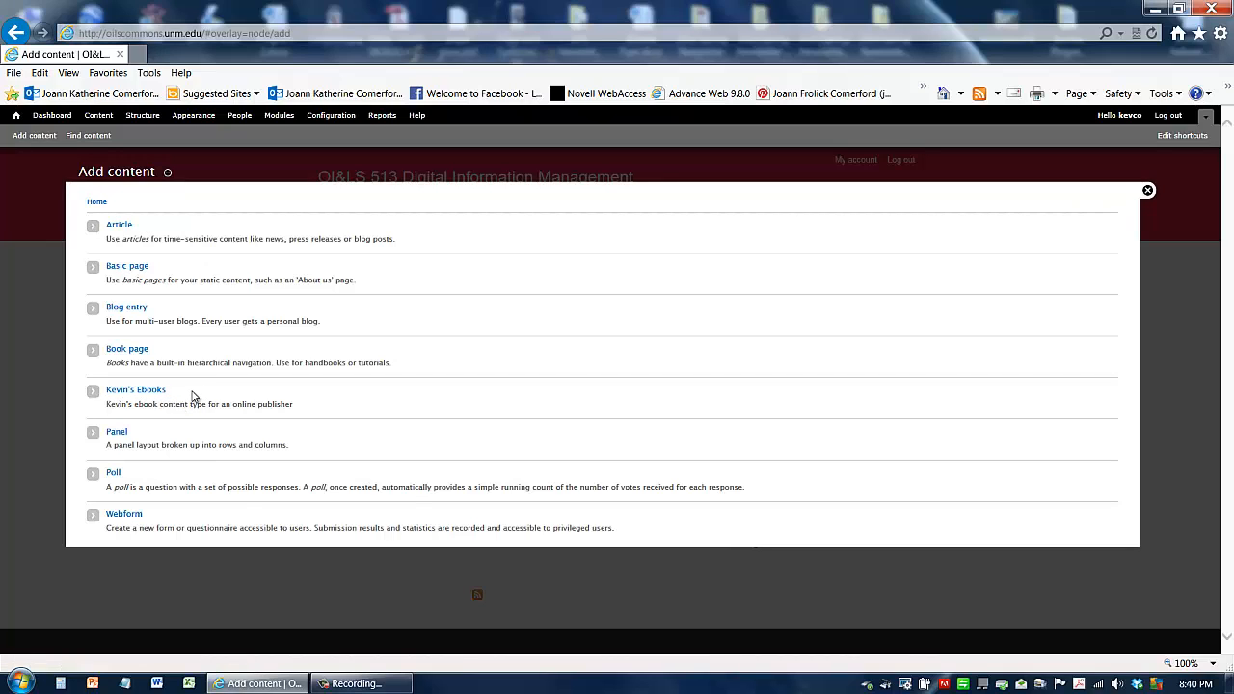
{"action": "left_click", "coordinate": [133, 390]}
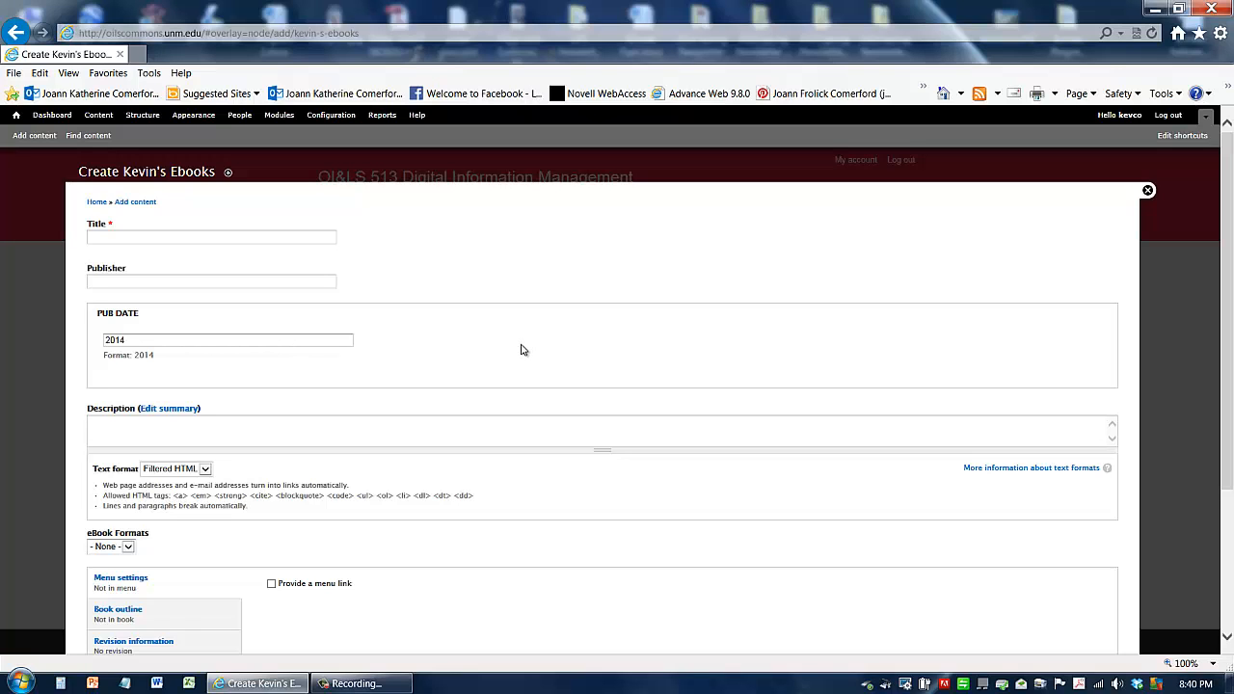
Step: Enter the title "In the Midst of a Loneliness" for the new ebook
{"action": "scroll", "coordinate": [525, 352], "scroll_direction": "down", "scroll_amount": 3}
{"action": "scroll", "coordinate": [524, 352], "scroll_direction": "up", "scroll_amount": 3}
{"action": "left_click", "coordinate": [237, 242]}
{"action": "type", "text": "In the Midst o"}
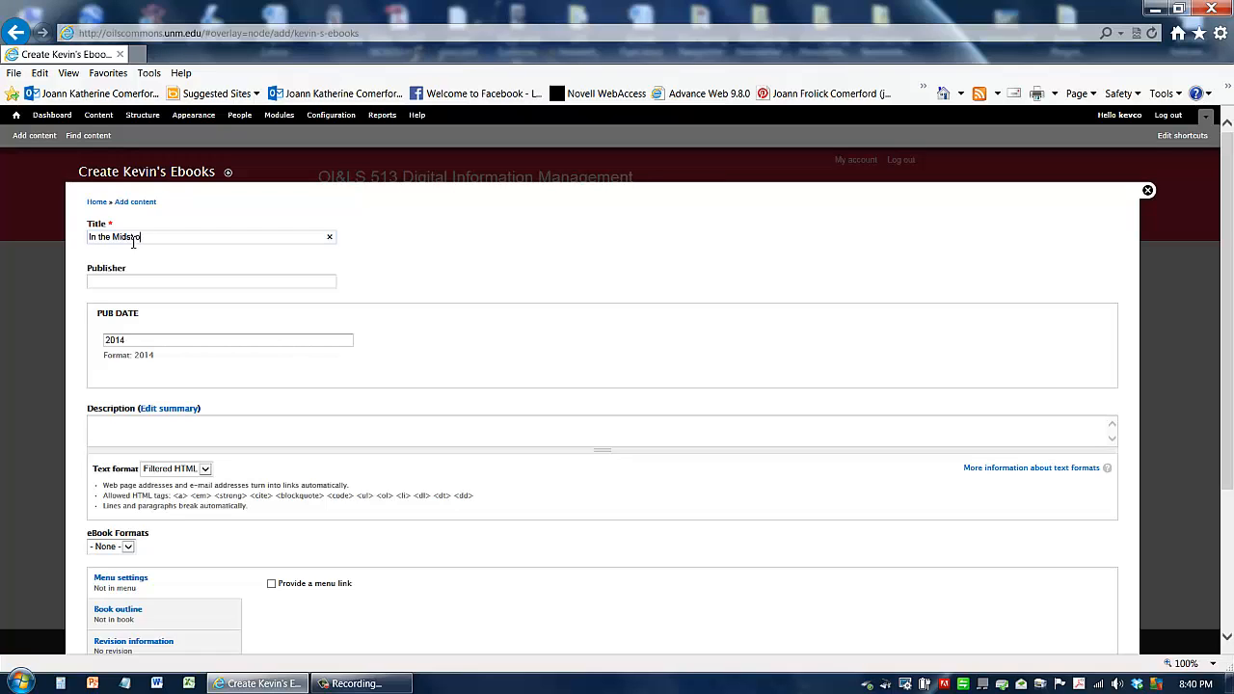
{"action": "type", "text": "f a Lonliness"}
{"action": "left_click", "coordinate": [167, 236]}
{"action": "type", "text": "e"}
Step: Set the publisher to US Park Service and the Pub Date to 2006
{"action": "left_click", "coordinate": [156, 281]}
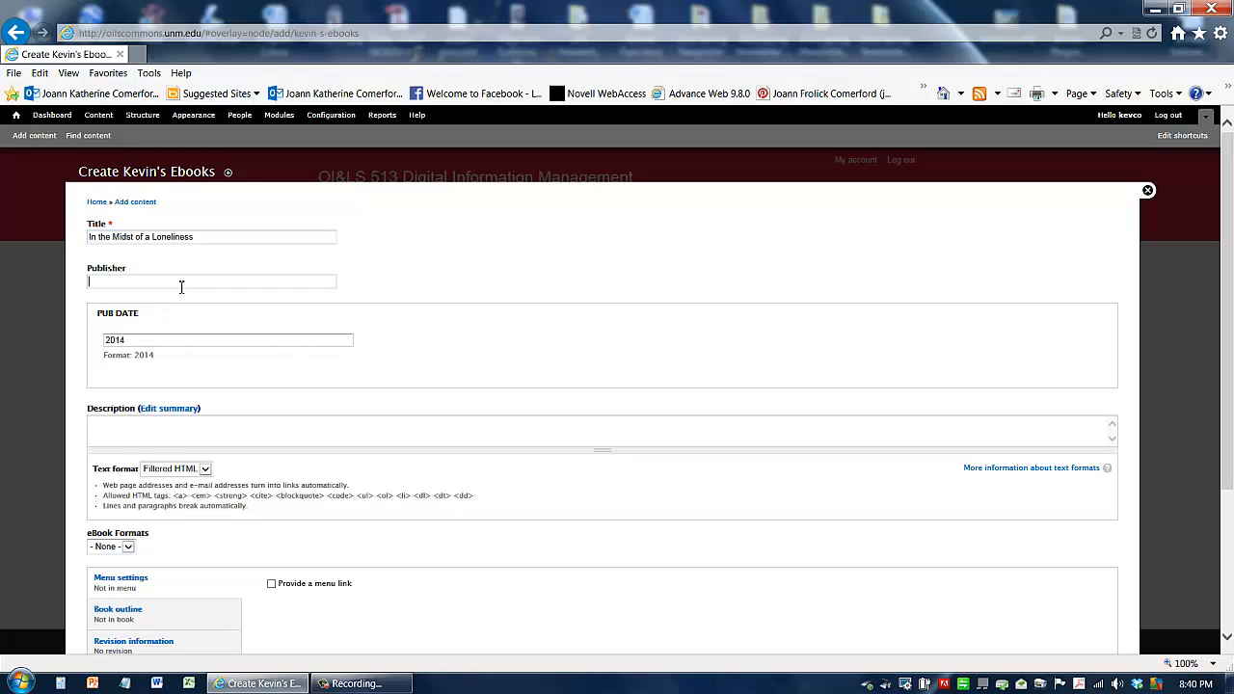
{"action": "type", "text": "US Park Service"}
{"action": "left_click_drag", "start_coordinate": [132, 340], "coordinate": [106, 341]}
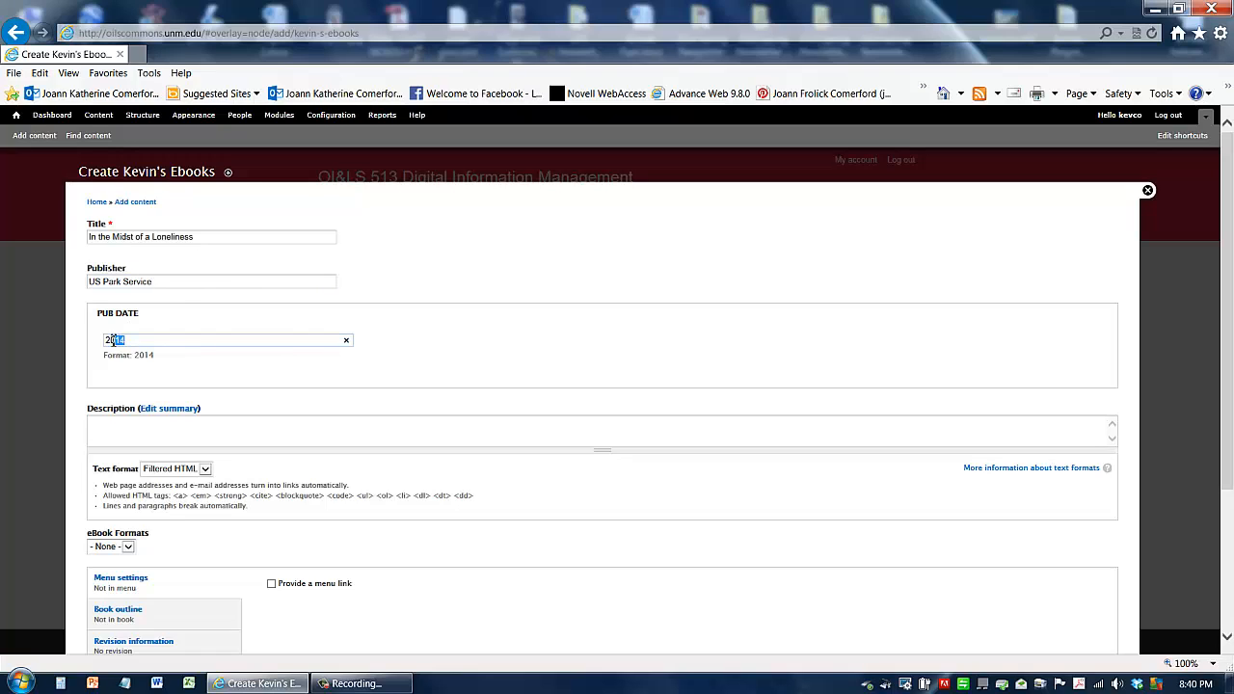
{"action": "type", "text": "2006"}
Step: Enter the description "Book about the Salinas Pueblo Missions"
{"action": "left_click", "coordinate": [146, 428]}
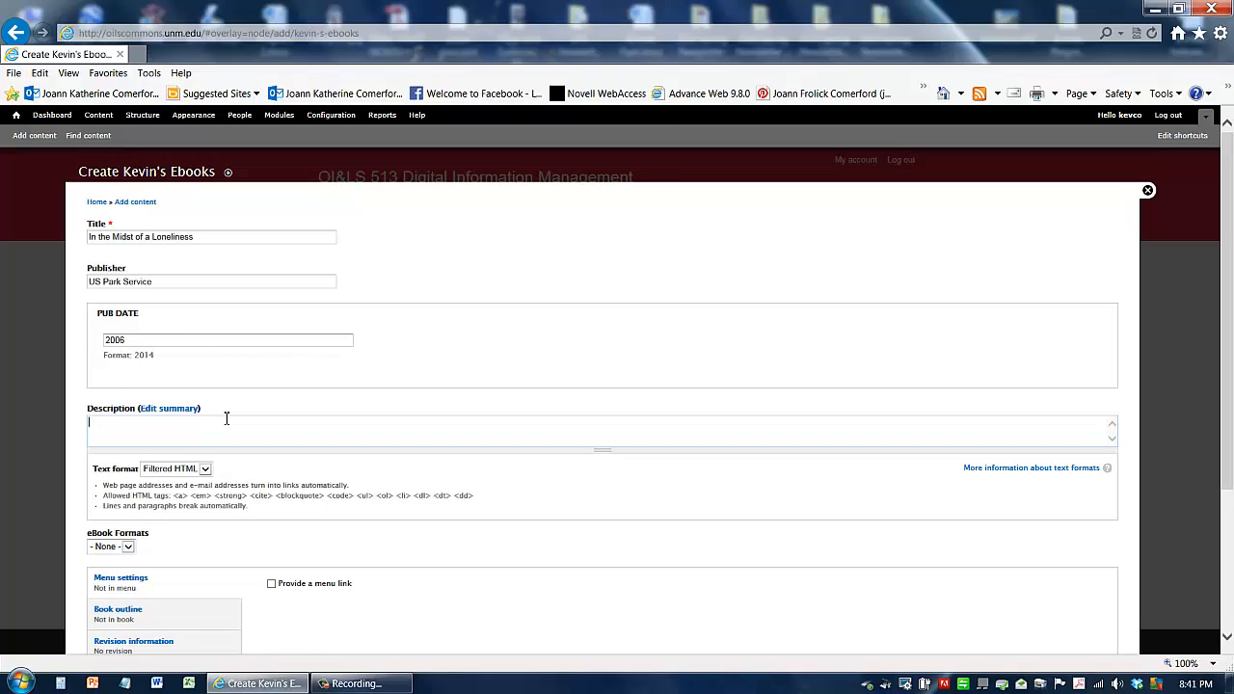
{"action": "type", "text": "Book about"}
{"action": "type", "text": "the Salinas Pueblo Missions"}
Step: Choose PDF as the eBook format, check the publishing options, and save the new ebook
{"action": "left_click", "coordinate": [126, 547]}
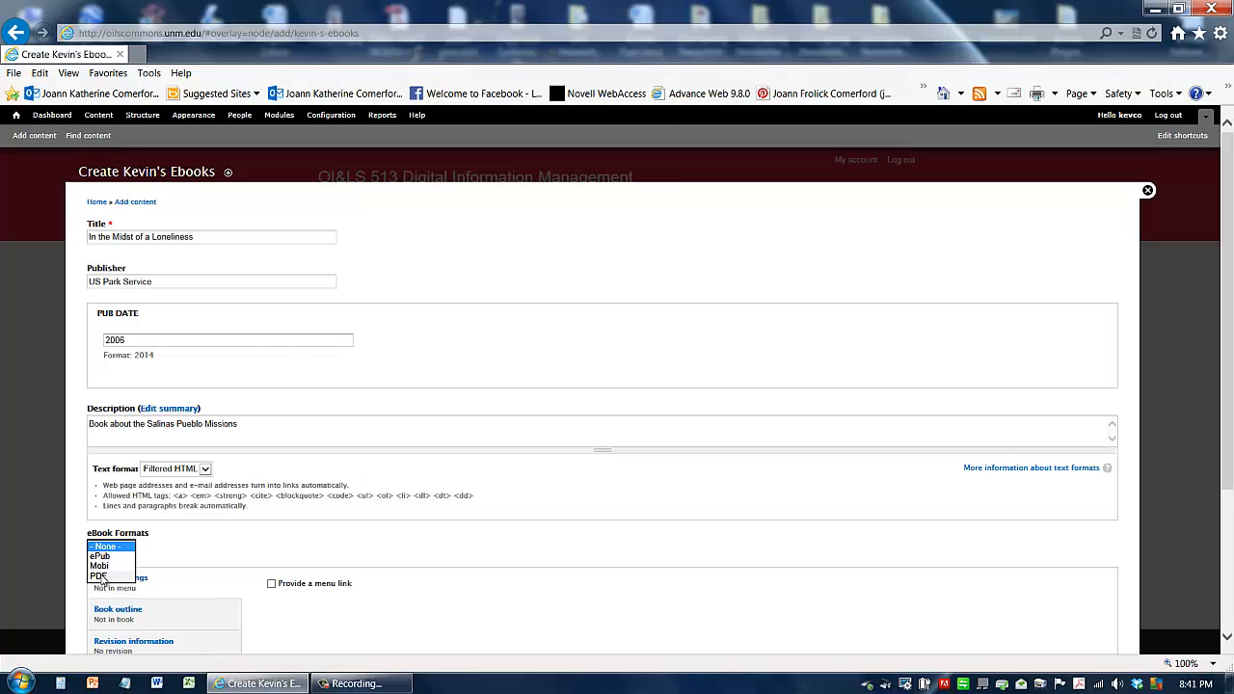
{"action": "left_click", "coordinate": [99, 576]}
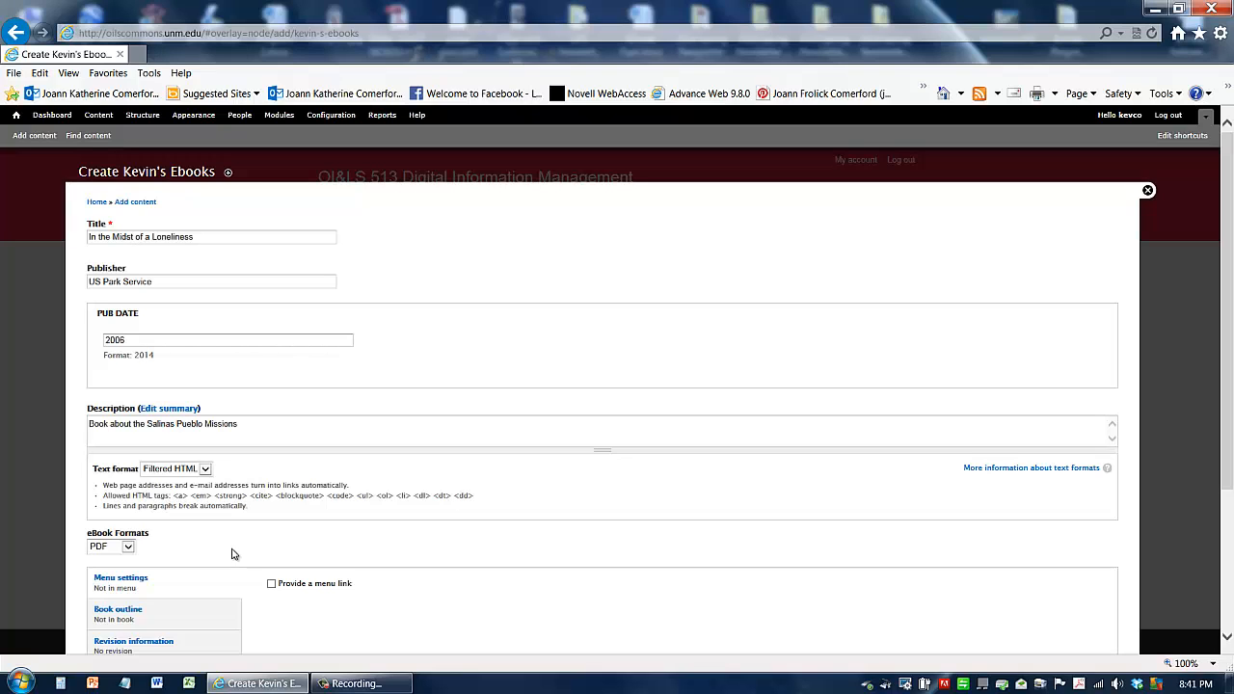
{"action": "scroll", "coordinate": [231, 554], "scroll_direction": "down", "scroll_amount": 3}
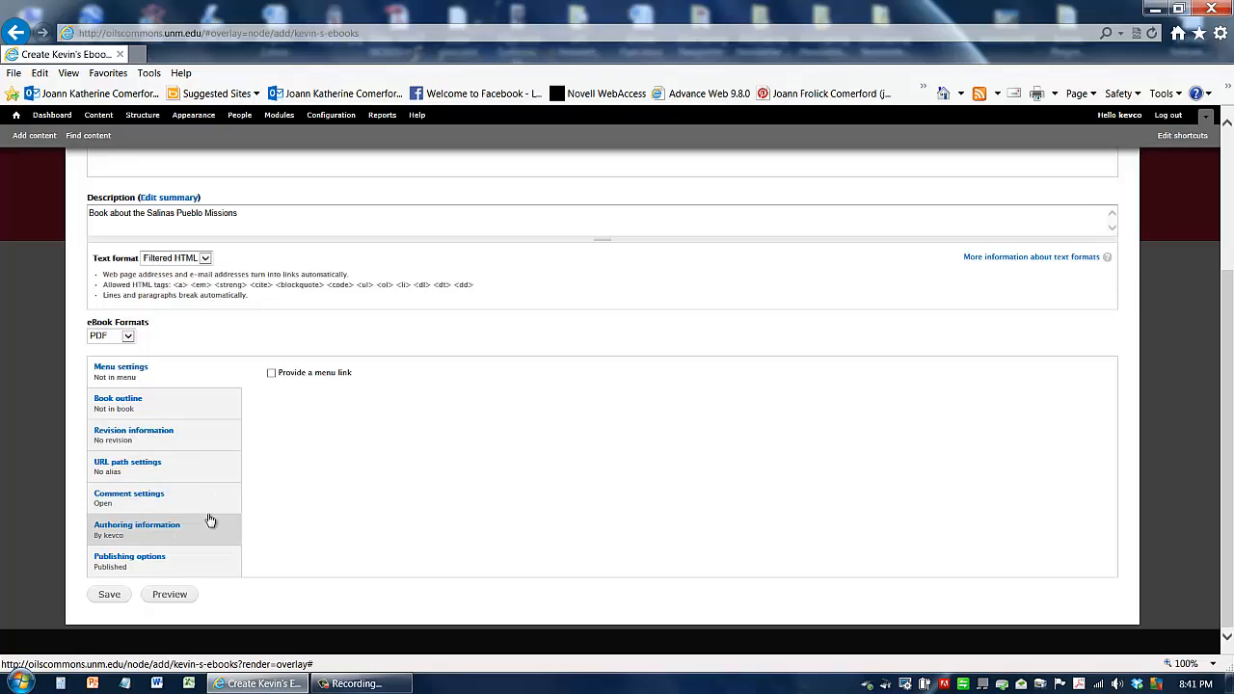
{"action": "left_click", "coordinate": [136, 565]}
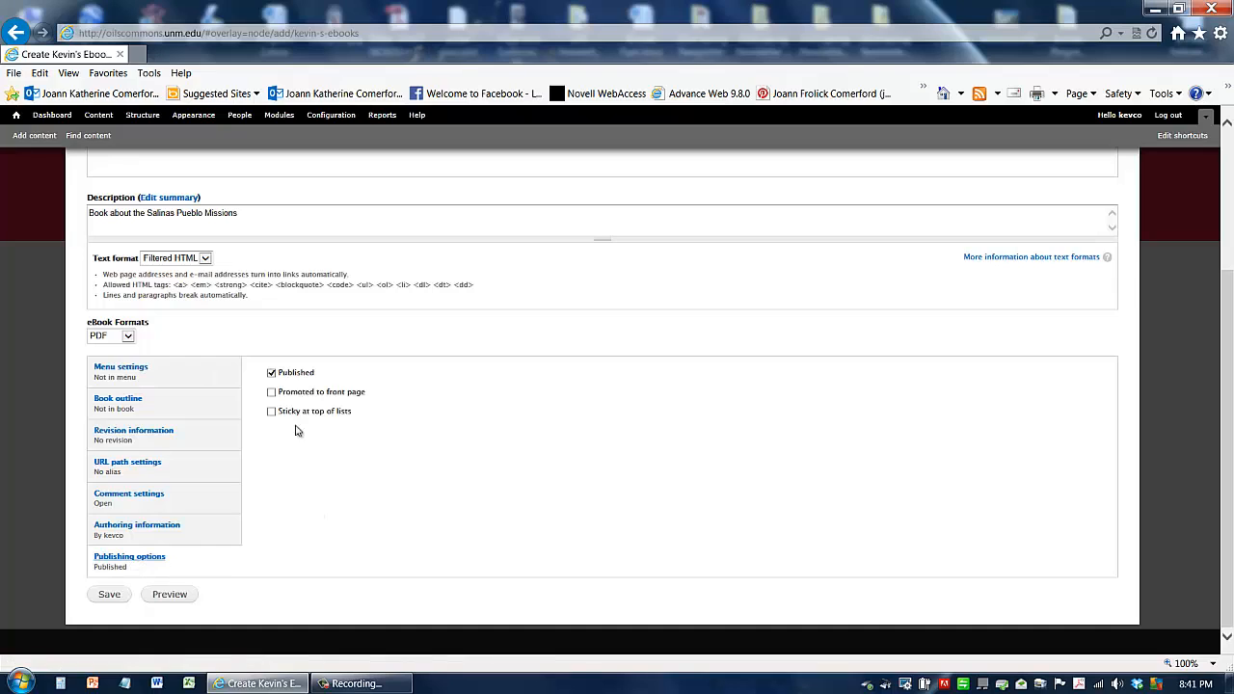
{"action": "left_click", "coordinate": [110, 597]}
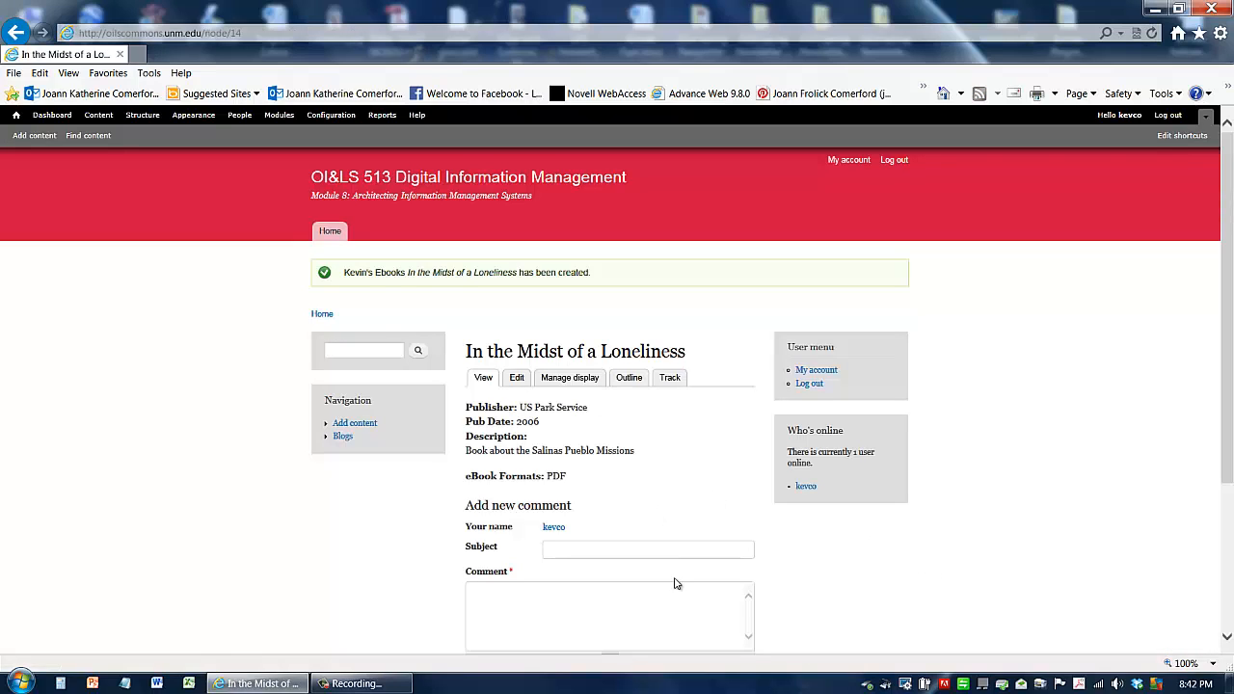
Step: Examine the created ebook page's field labels, values and comment form
{"action": "scroll", "coordinate": [837, 527], "scroll_direction": "down", "scroll_amount": 2}
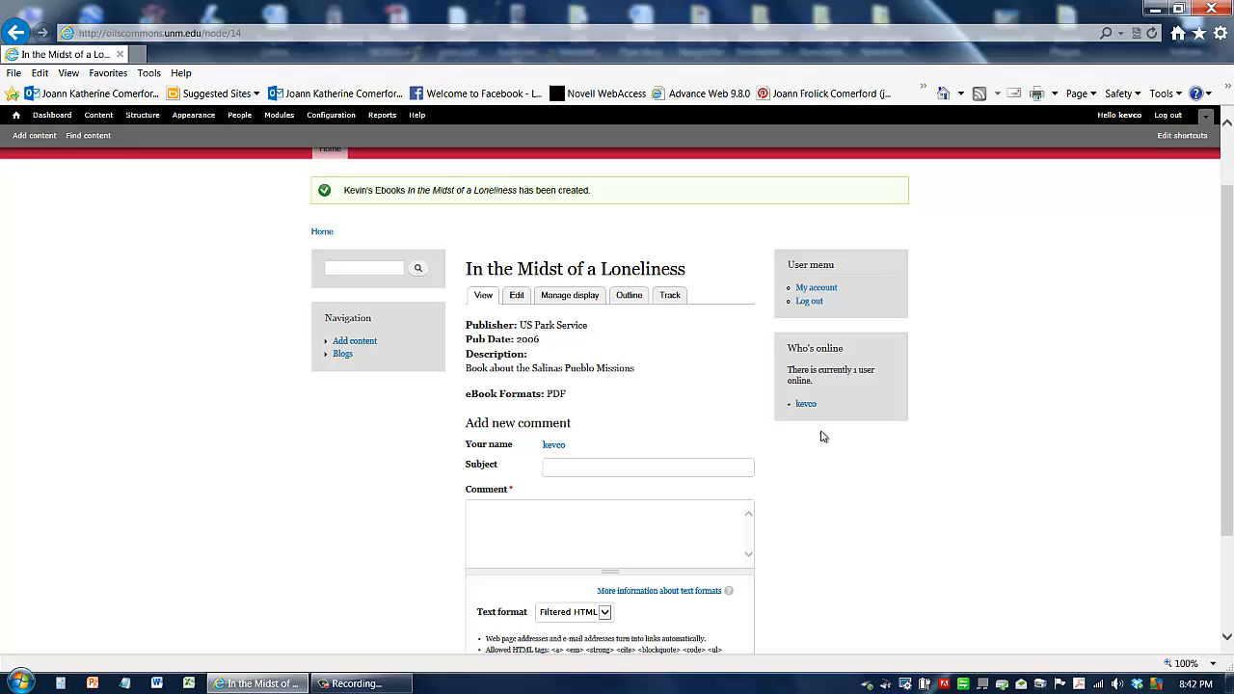
{"action": "left_click_drag", "start_coordinate": [476, 274], "coordinate": [684, 268]}
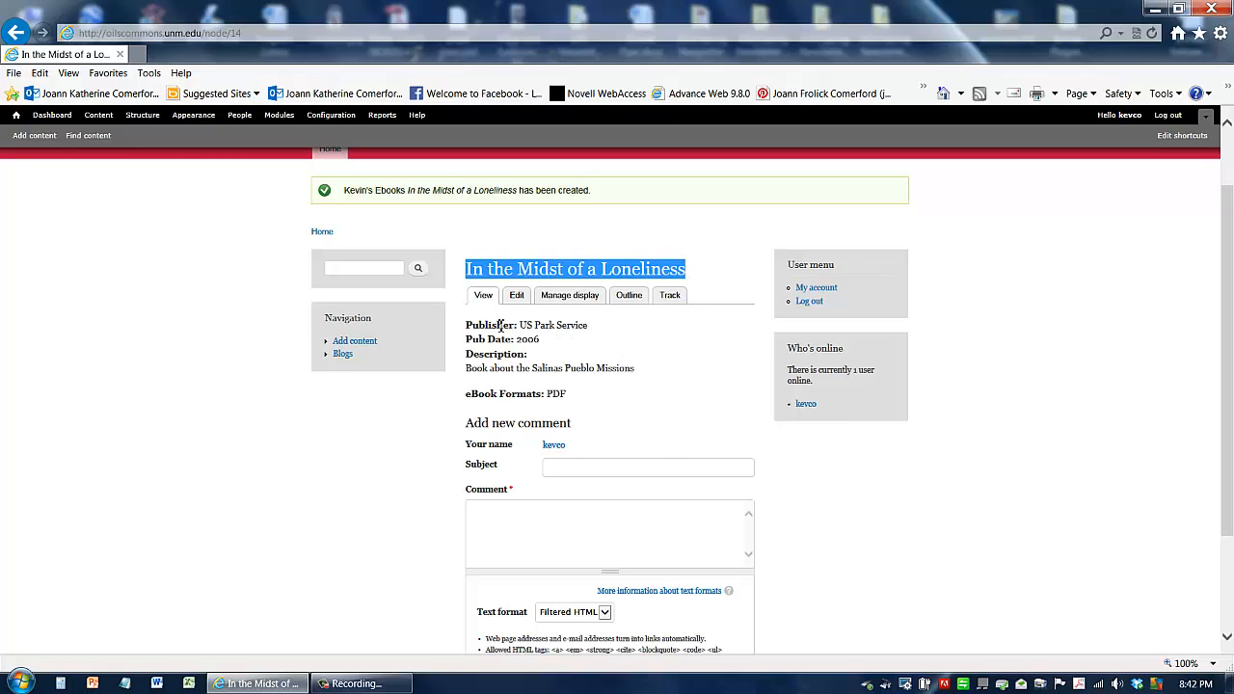
{"action": "left_click_drag", "start_coordinate": [532, 326], "coordinate": [555, 339]}
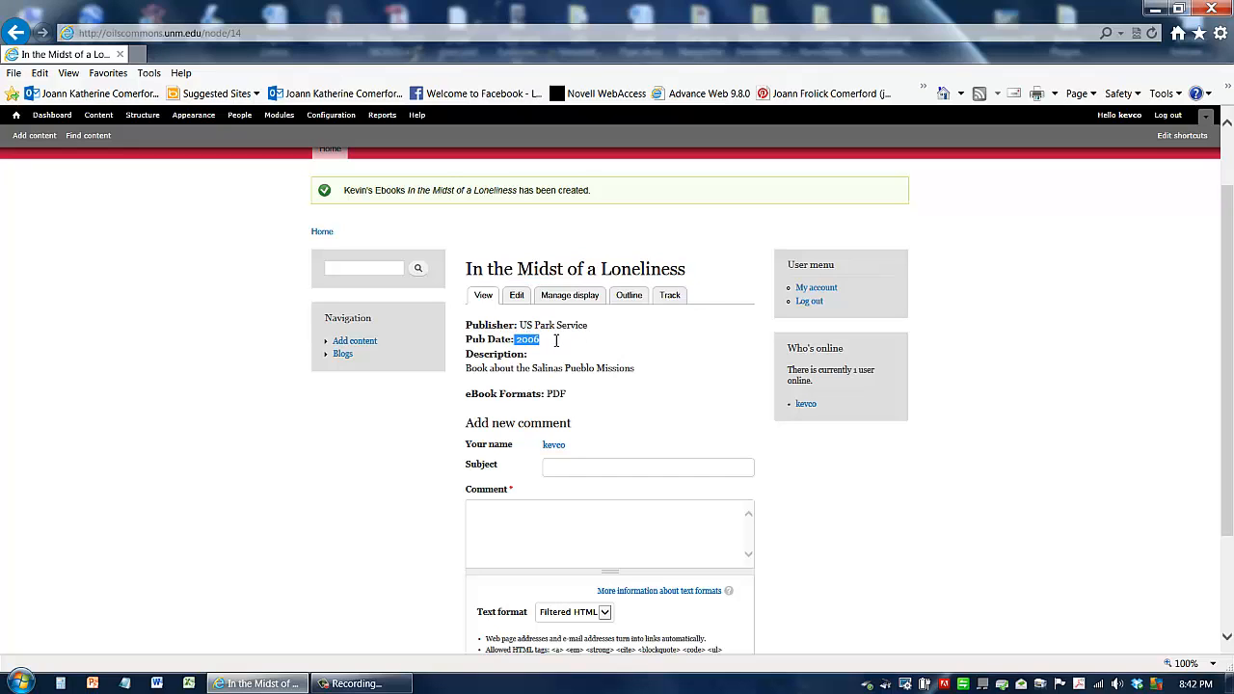
{"action": "left_click_drag", "start_coordinate": [467, 369], "coordinate": [576, 396]}
{"action": "left_click", "coordinate": [614, 405]}
{"action": "left_click", "coordinate": [622, 421]}
{"action": "scroll", "coordinate": [461, 405], "scroll_direction": "down", "scroll_amount": 2}
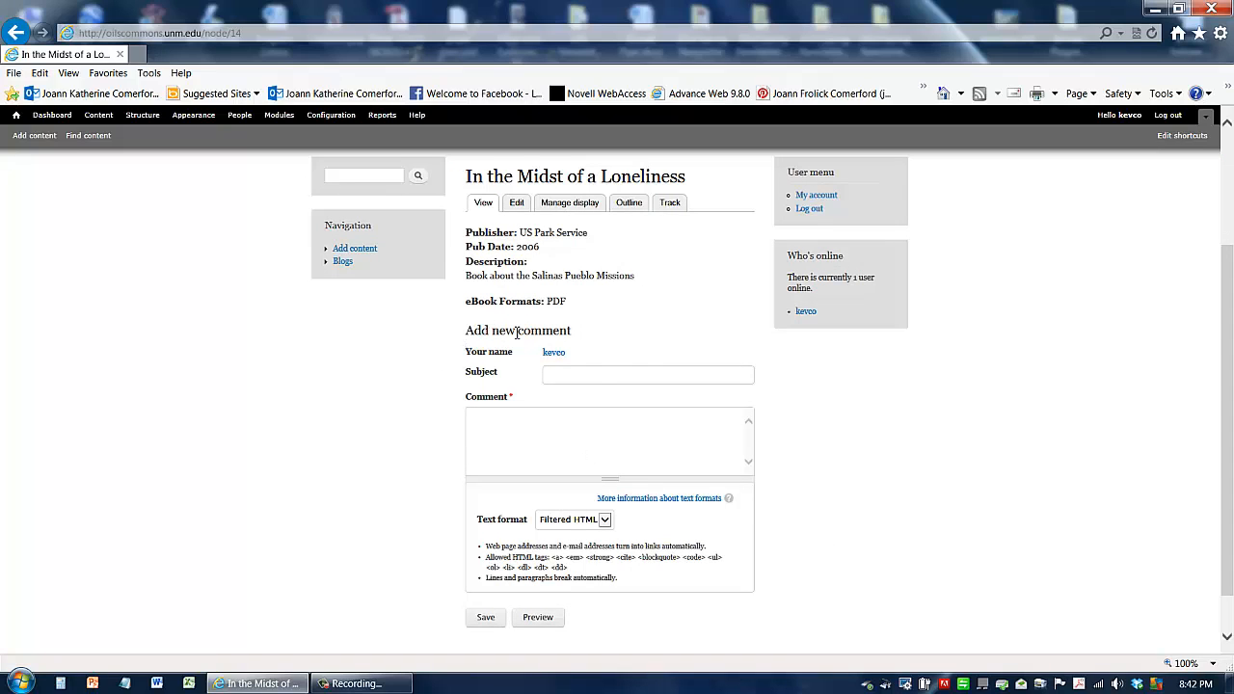
{"action": "scroll", "coordinate": [379, 505], "scroll_direction": "up", "scroll_amount": 3}
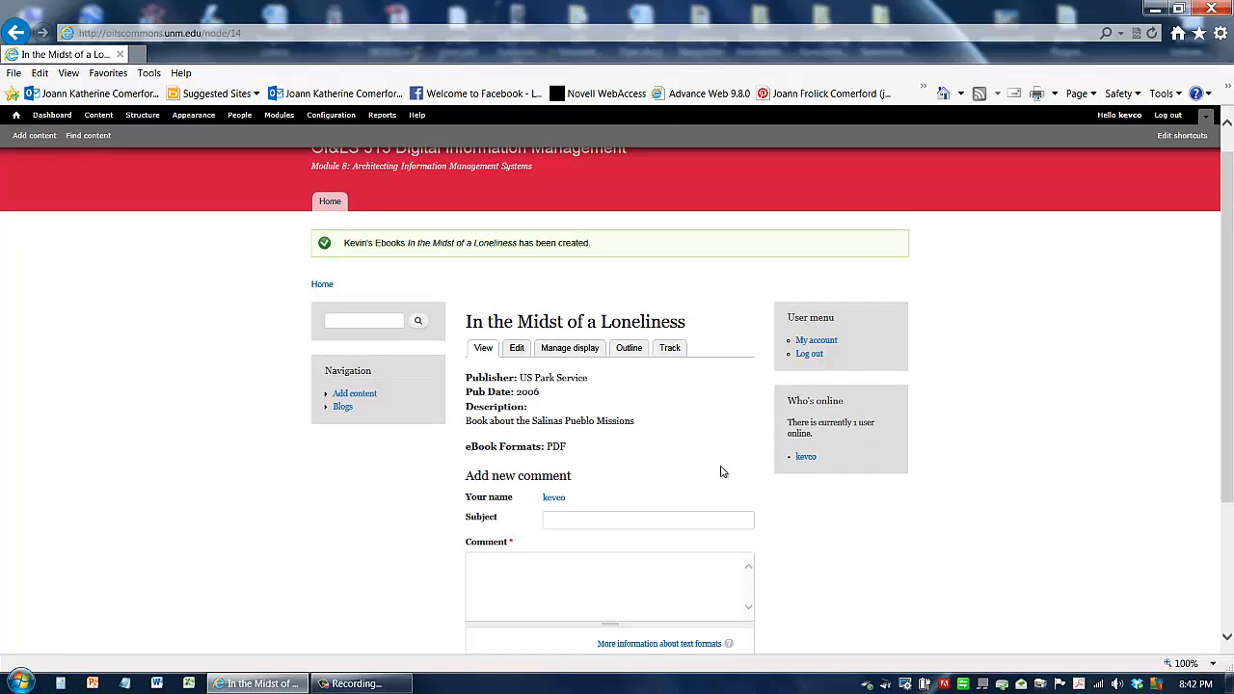
{"action": "scroll", "coordinate": [617, 395], "scroll_direction": "down", "scroll_amount": 2}
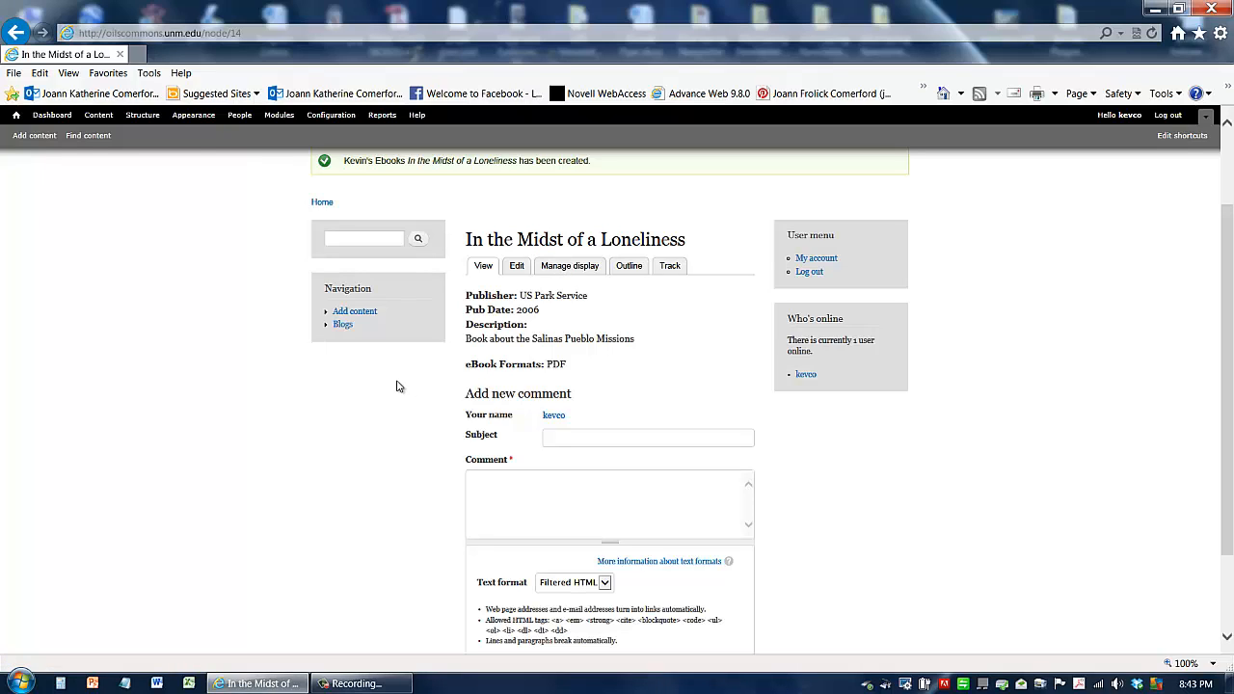
{"action": "scroll", "coordinate": [242, 408], "scroll_direction": "up", "scroll_amount": 2}
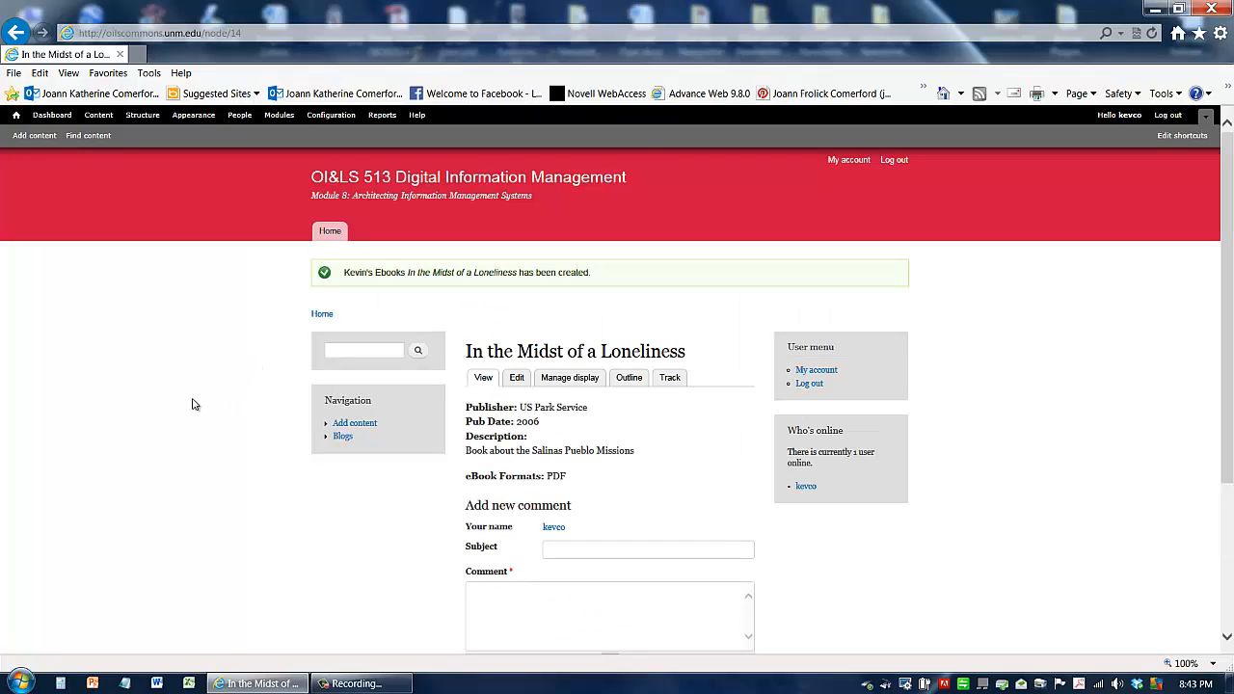
{"action": "left_click", "coordinate": [393, 355]}
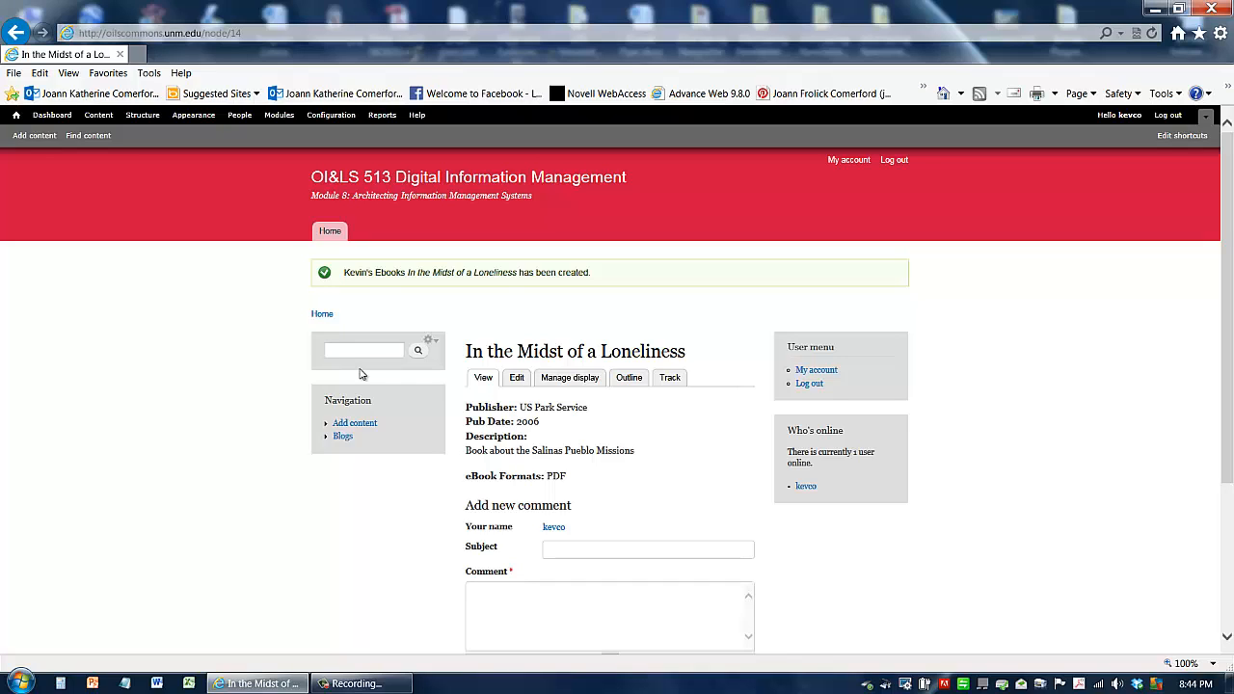
Step: Search the site content for "in the midst"
{"action": "left_click", "coordinate": [360, 353]}
{"action": "left_click", "coordinate": [369, 352]}
{"action": "type", "text": "in the midst"}
{"action": "left_click", "coordinate": [417, 350]}
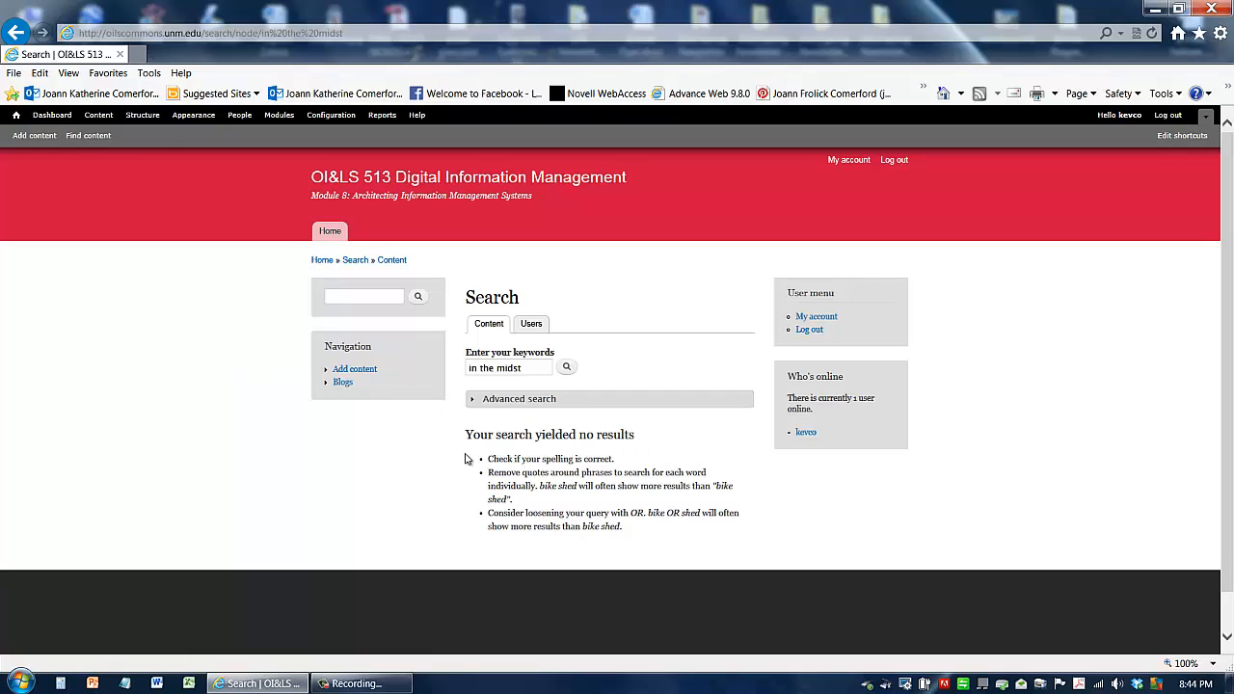
Step: Run cron from the site configuration so content is indexed for search, then close the overlay
{"action": "left_click", "coordinate": [332, 115]}
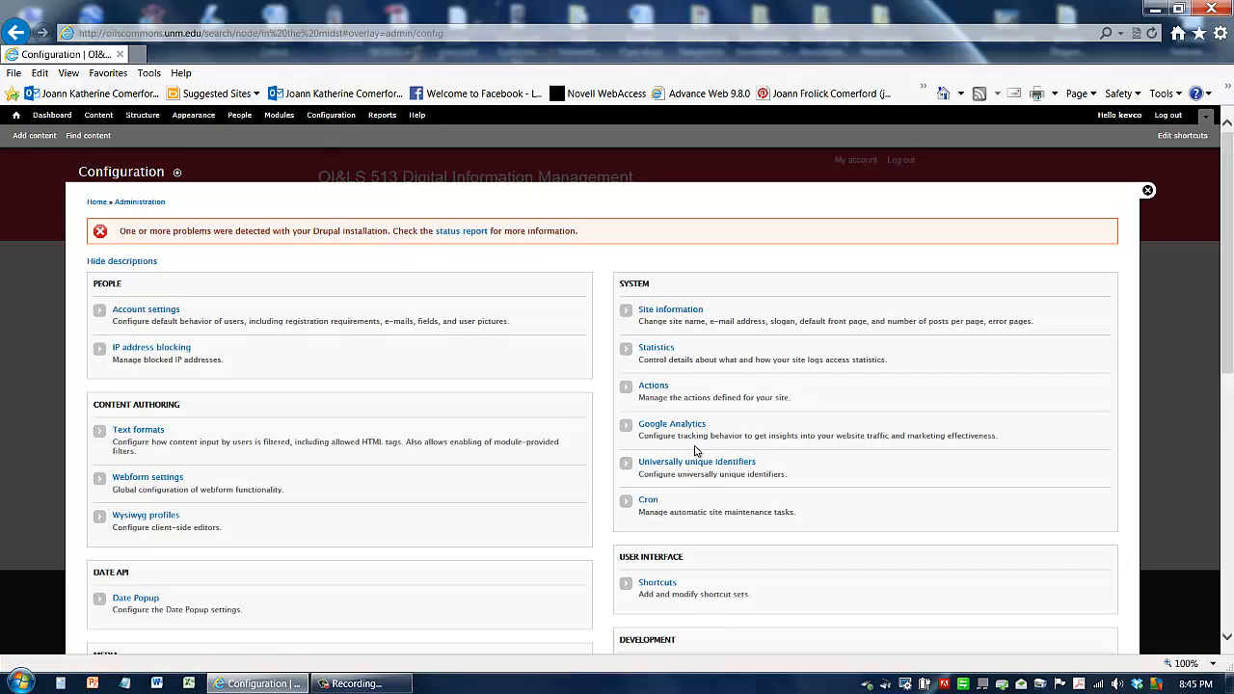
{"action": "left_click", "coordinate": [649, 501]}
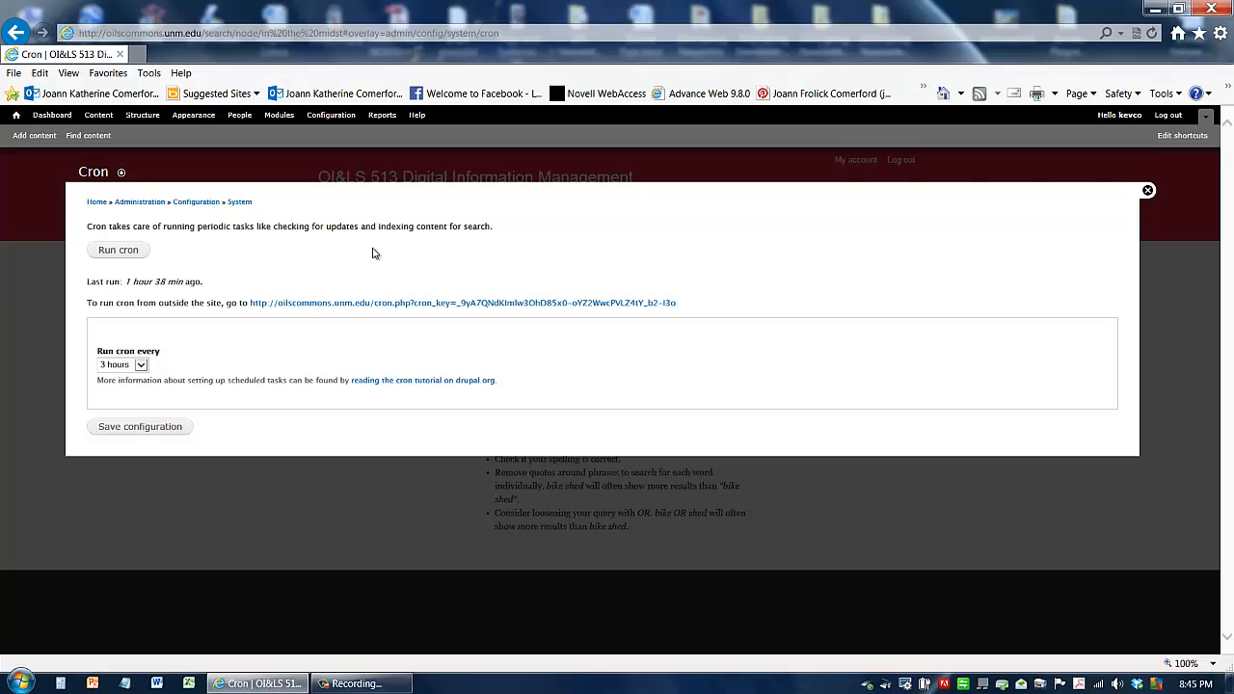
{"action": "left_click", "coordinate": [116, 259]}
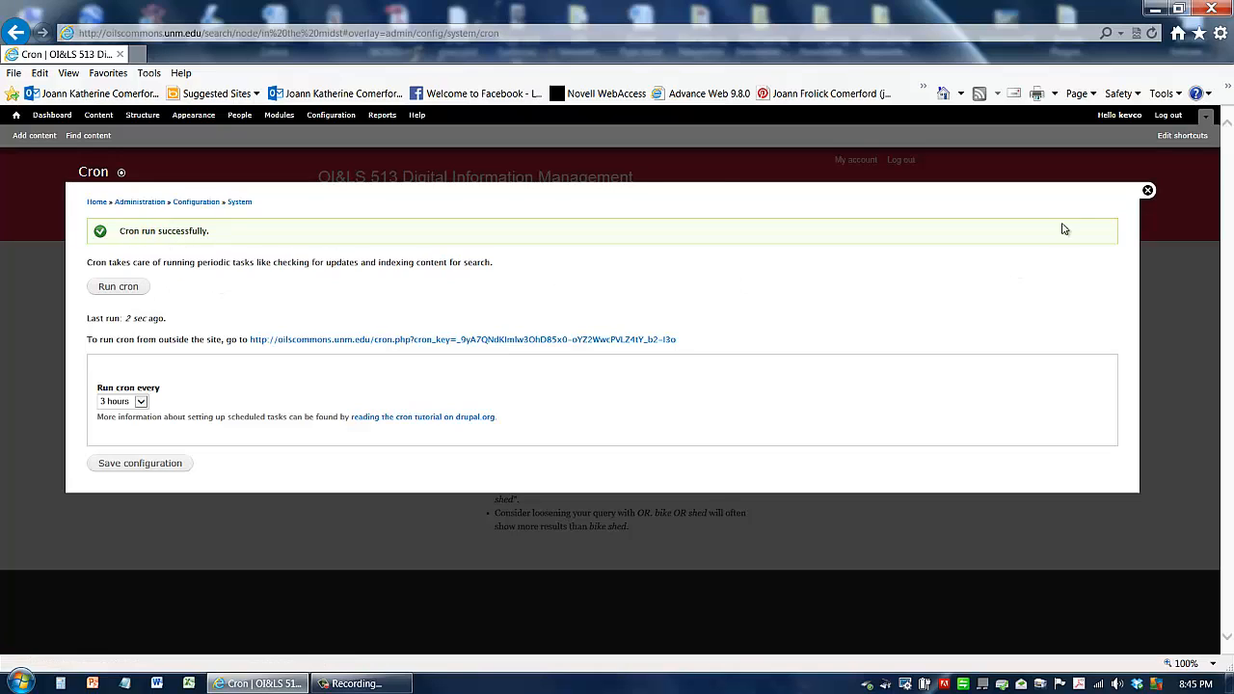
{"action": "left_click", "coordinate": [1148, 191]}
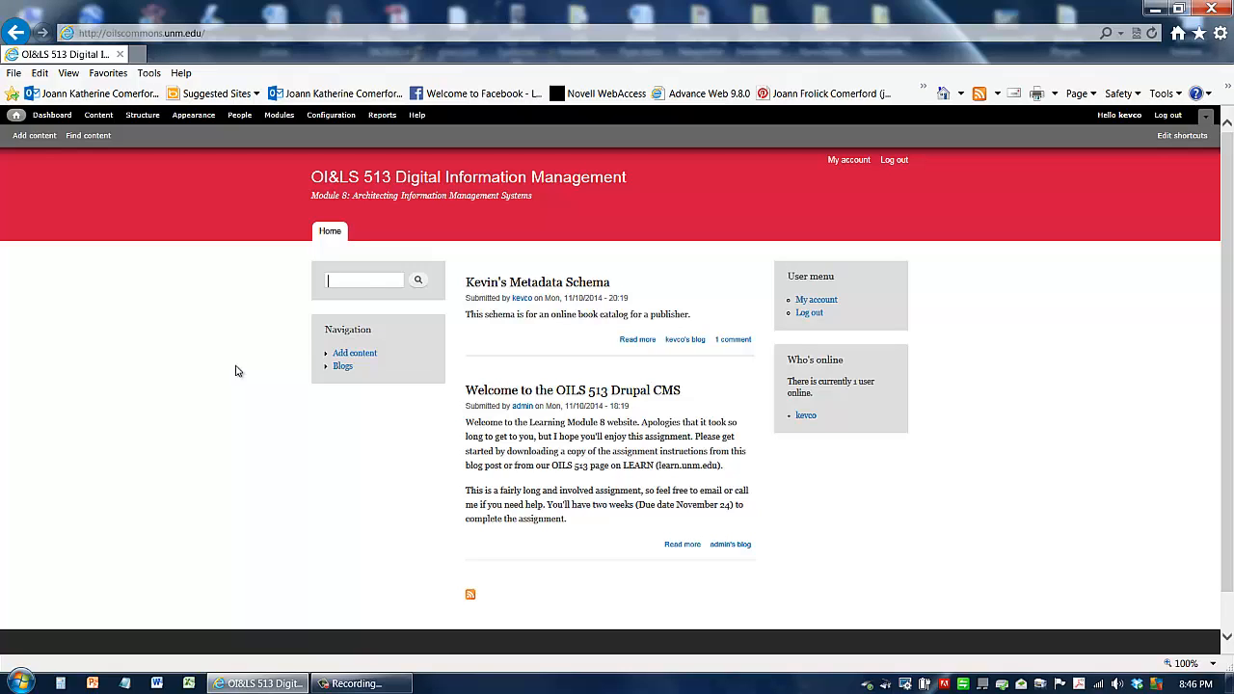
Step: Search again for "in the midst" and open the matching ebook, In the Midst of a Loneliness
{"action": "type", "text": "In"}
{"action": "key", "text": "Down"}
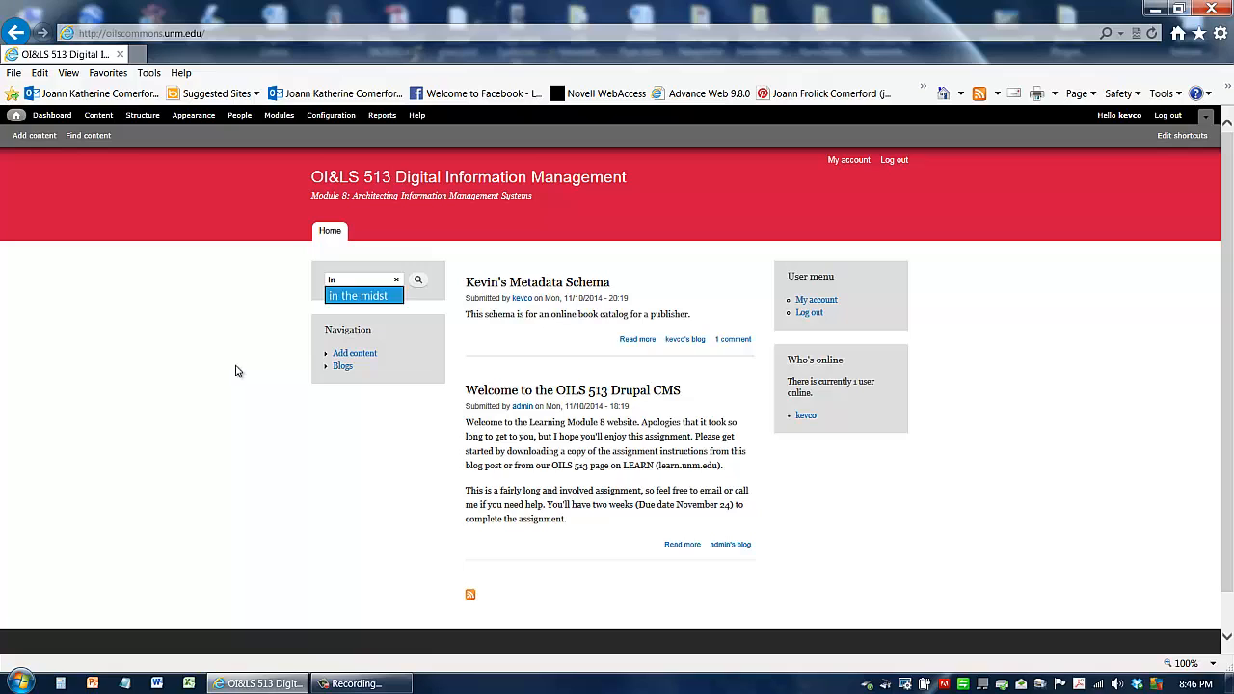
{"action": "key", "text": "Tab"}
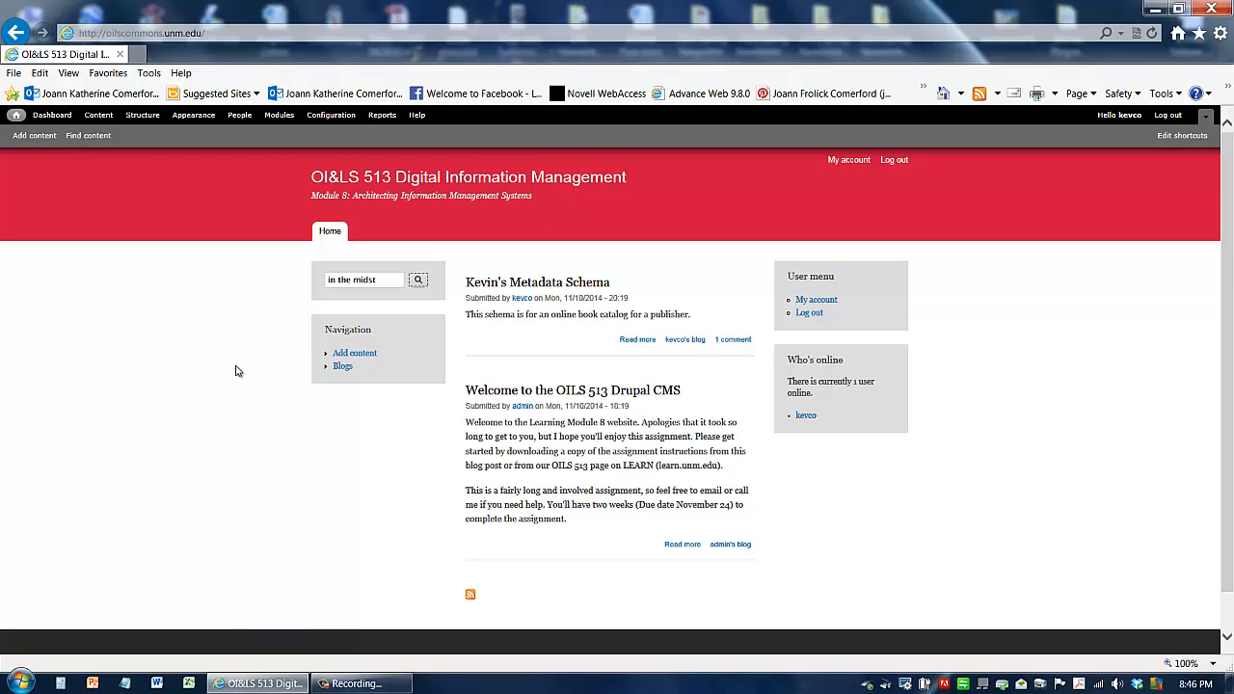
{"action": "left_click", "coordinate": [421, 283]}
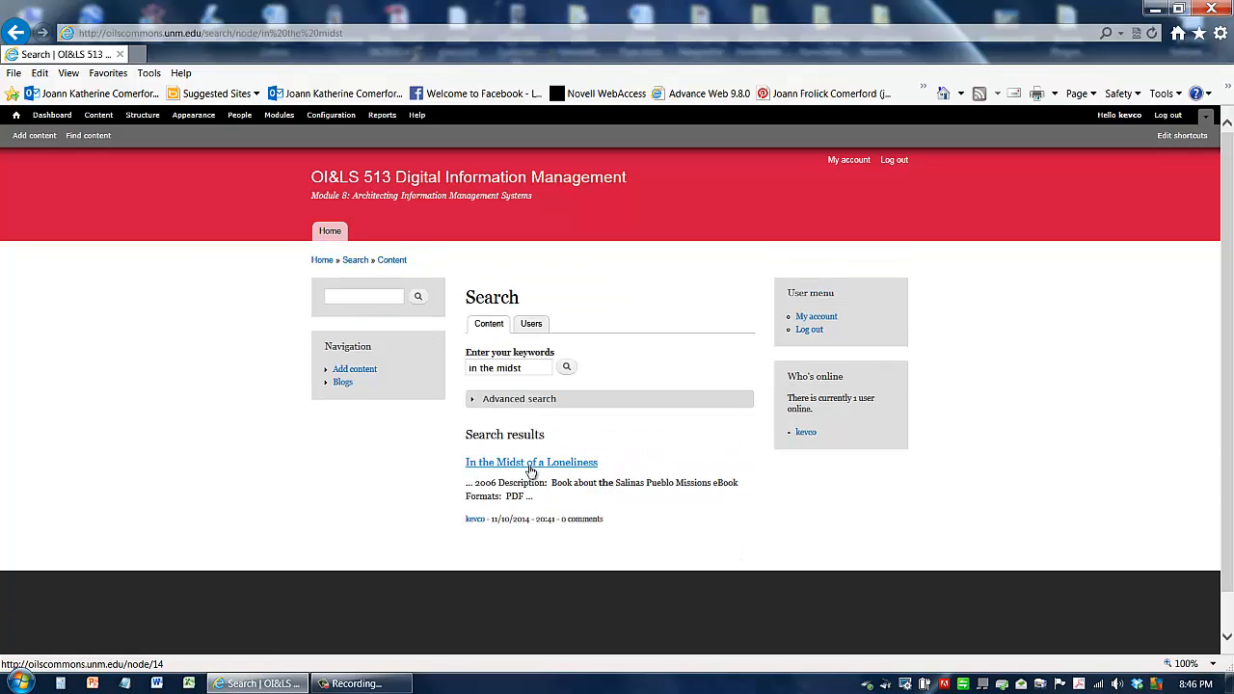
{"action": "left_click", "coordinate": [530, 466]}
{"action": "left_click", "coordinate": [514, 467]}
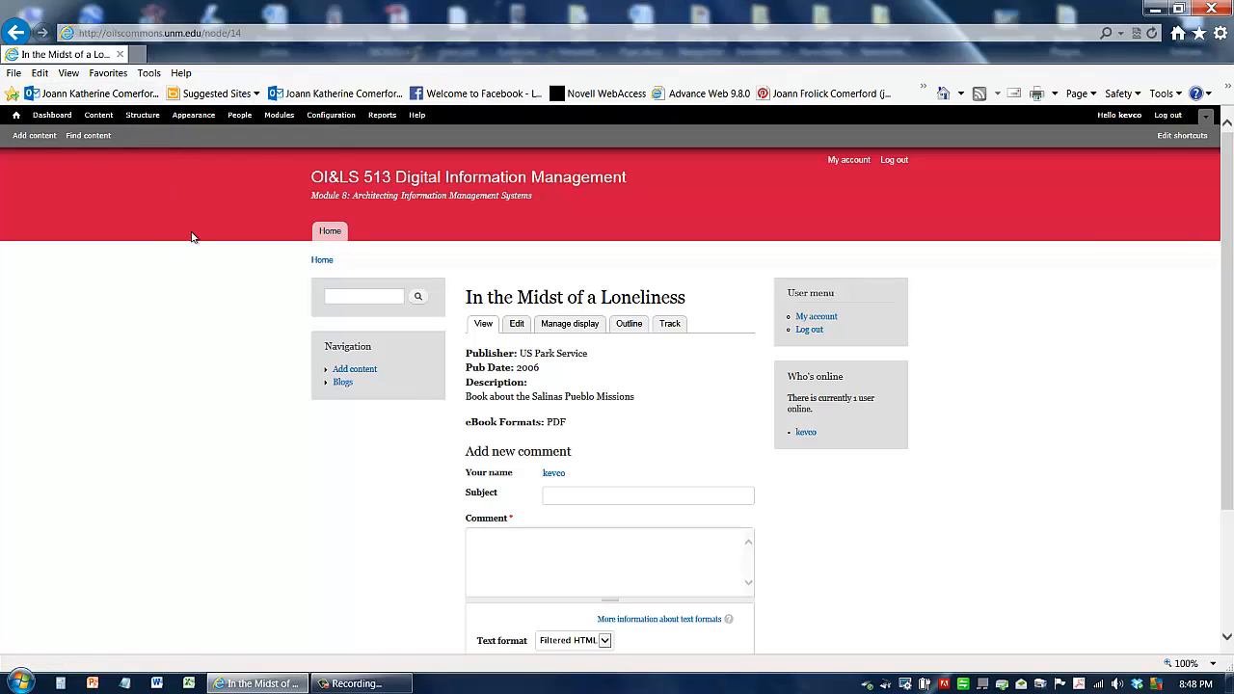
Step: Start a new view under Structure's Views and name it Kevin's eBook View
{"action": "left_click", "coordinate": [141, 117]}
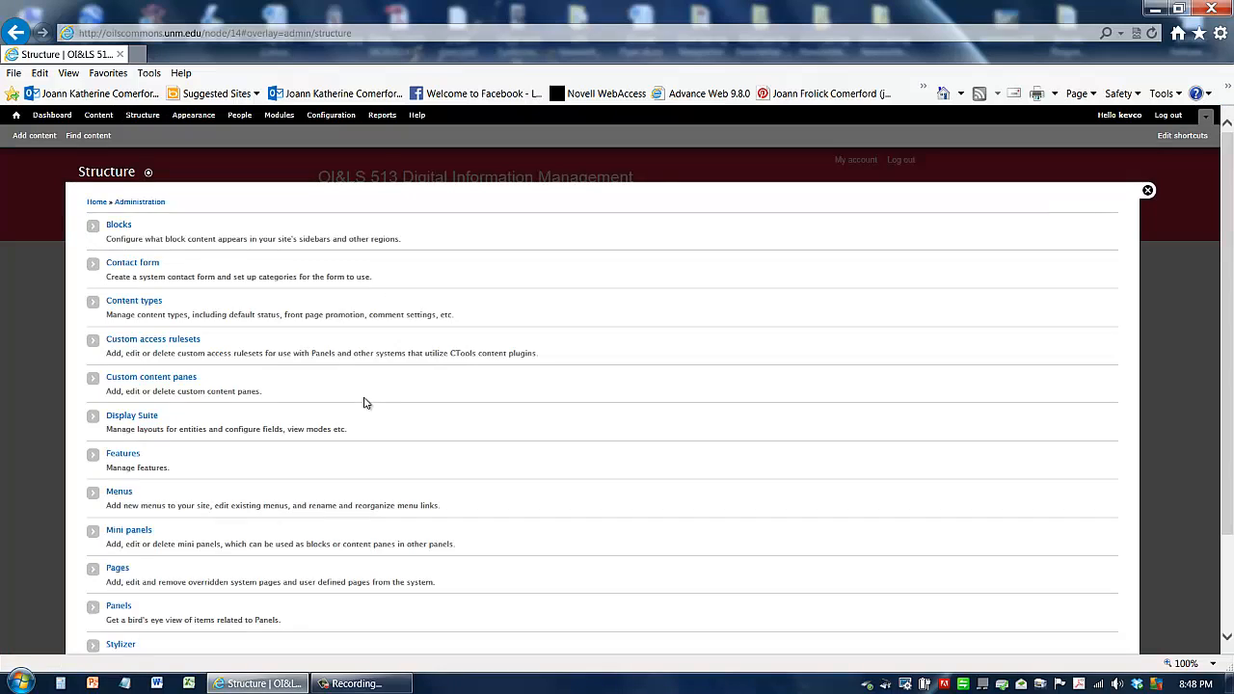
{"action": "scroll", "coordinate": [364, 403], "scroll_direction": "down", "scroll_amount": 2}
{"action": "scroll", "coordinate": [364, 403], "scroll_direction": "down", "scroll_amount": 1}
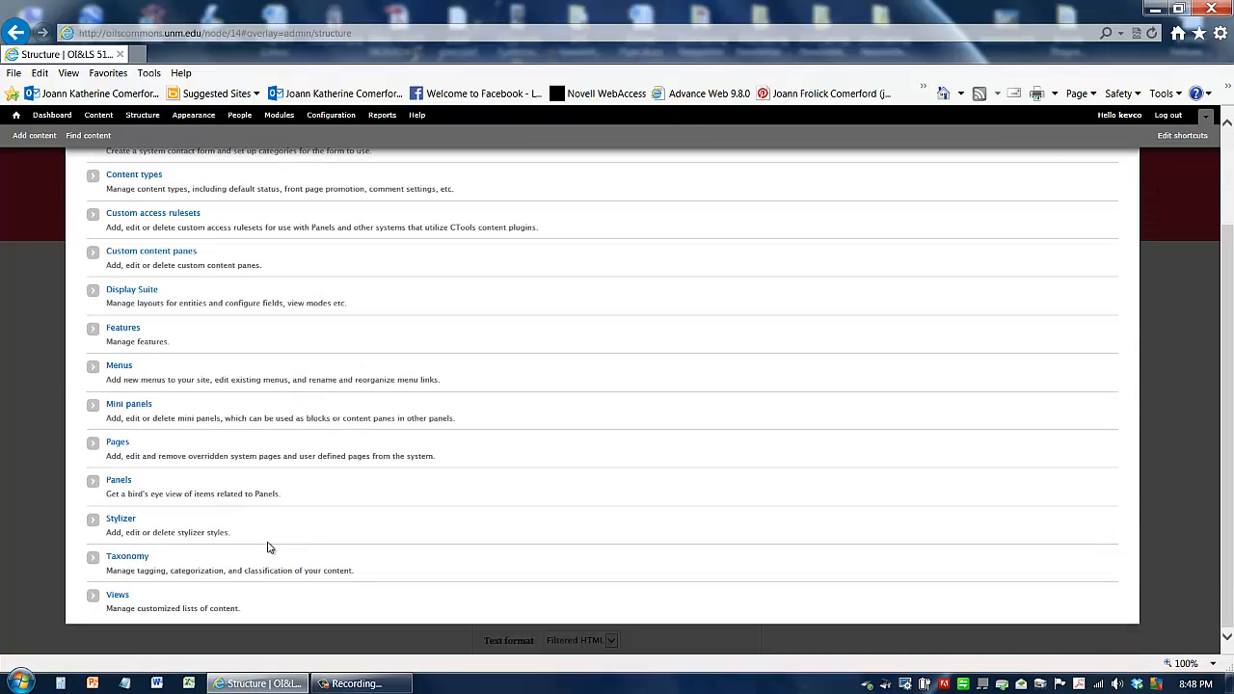
{"action": "left_click", "coordinate": [114, 602]}
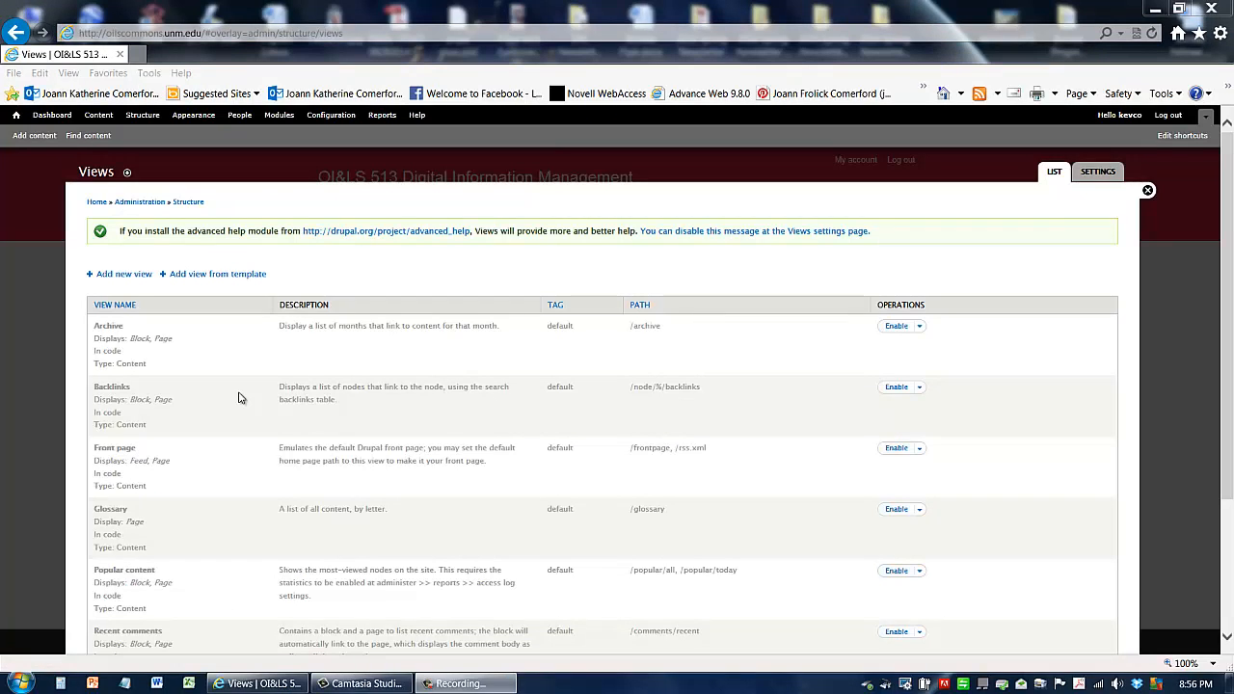
{"action": "left_click", "coordinate": [119, 279]}
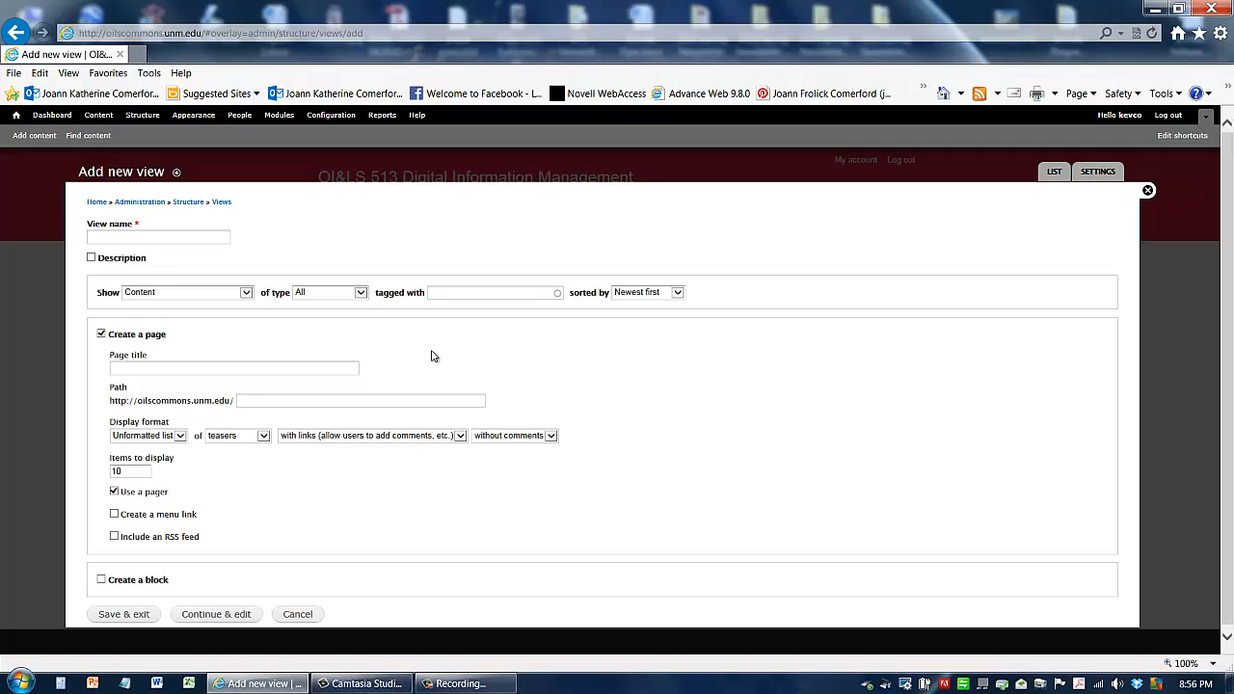
{"action": "left_click", "coordinate": [174, 239]}
{"action": "type", "text": "Kevin'sa"}
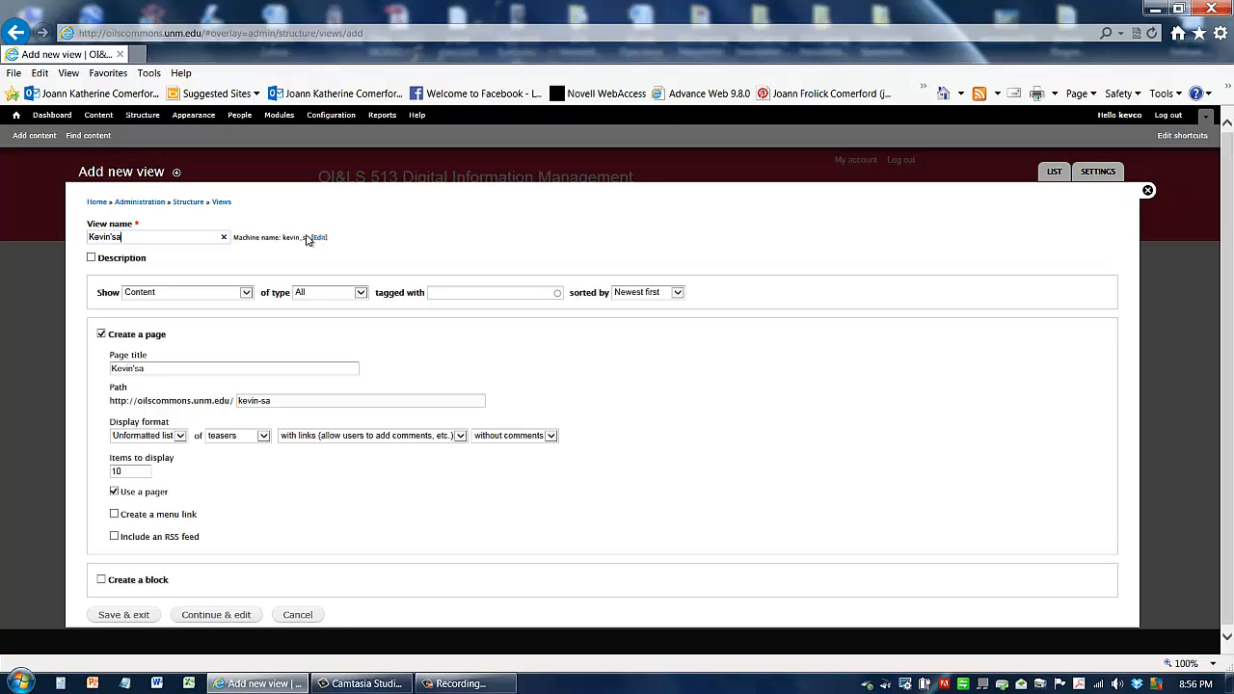
{"action": "key", "text": "BackSpace"}
{"action": "type", "text": "eBook View"}
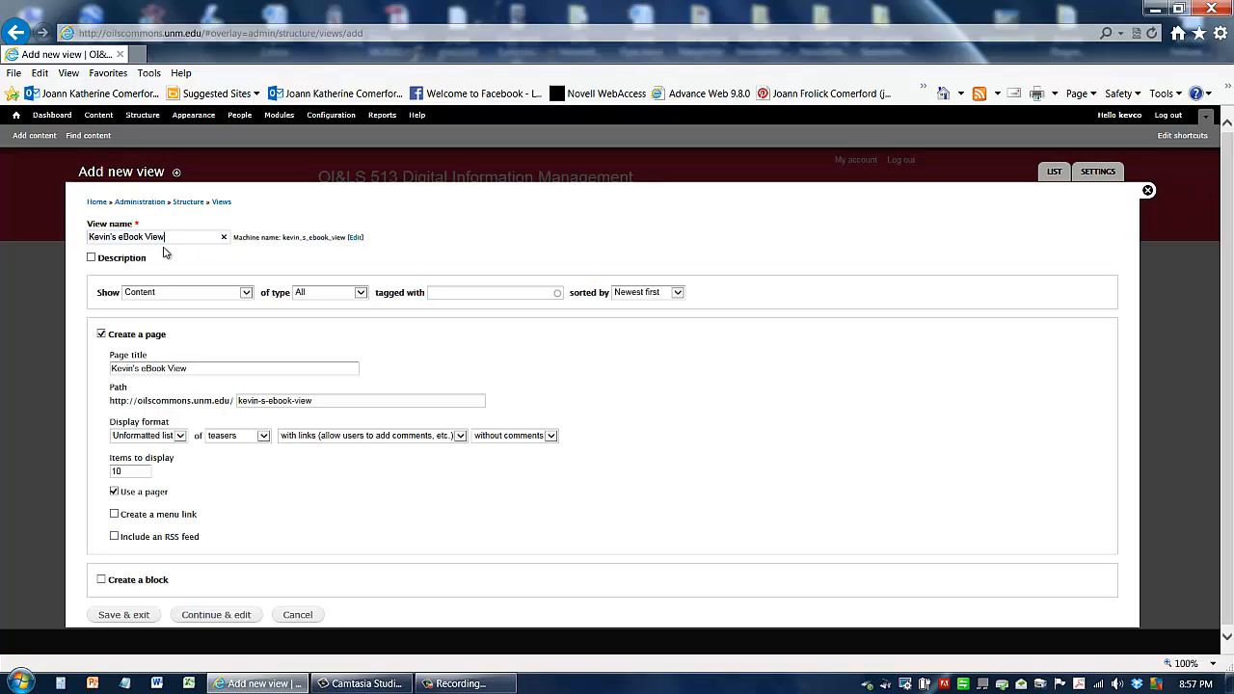
{"action": "double_click", "coordinate": [104, 237]}
{"action": "left_click_drag", "start_coordinate": [119, 236], "coordinate": [204, 247]}
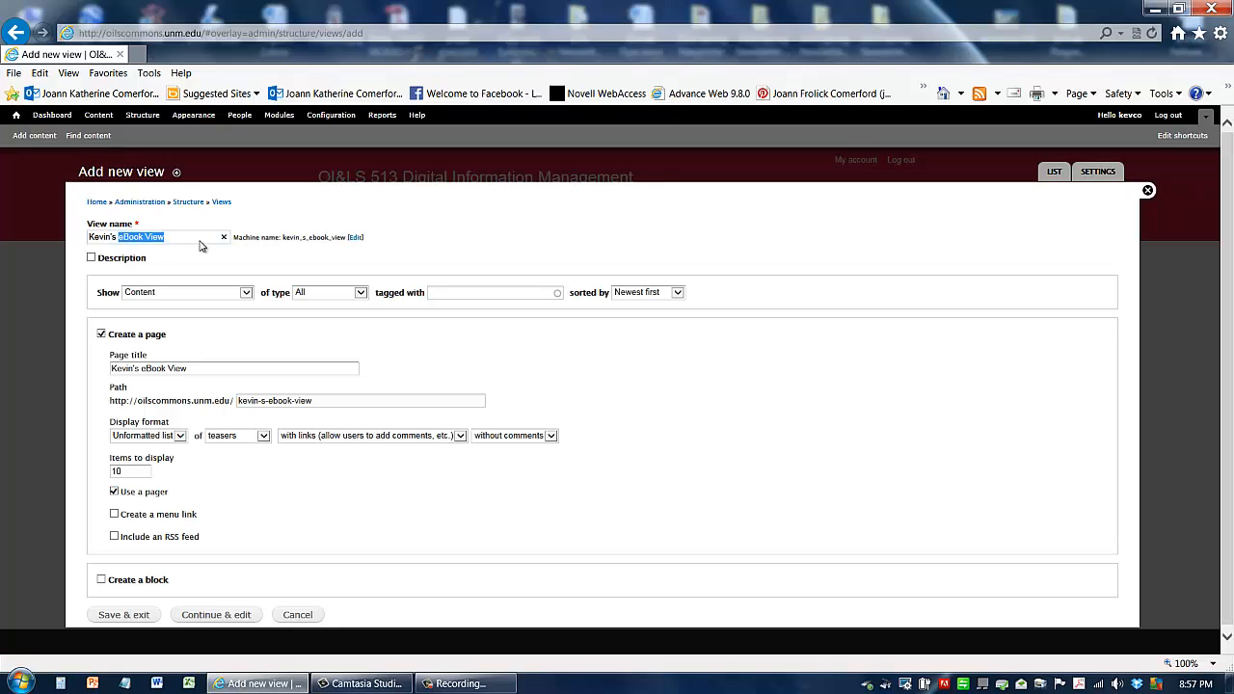
{"action": "left_click", "coordinate": [132, 236]}
{"action": "double_click", "coordinate": [132, 236]}
Step: Make the view show content of type Kevin's Ebooks sorted by Title
{"action": "left_click", "coordinate": [193, 316]}
{"action": "left_click", "coordinate": [327, 295]}
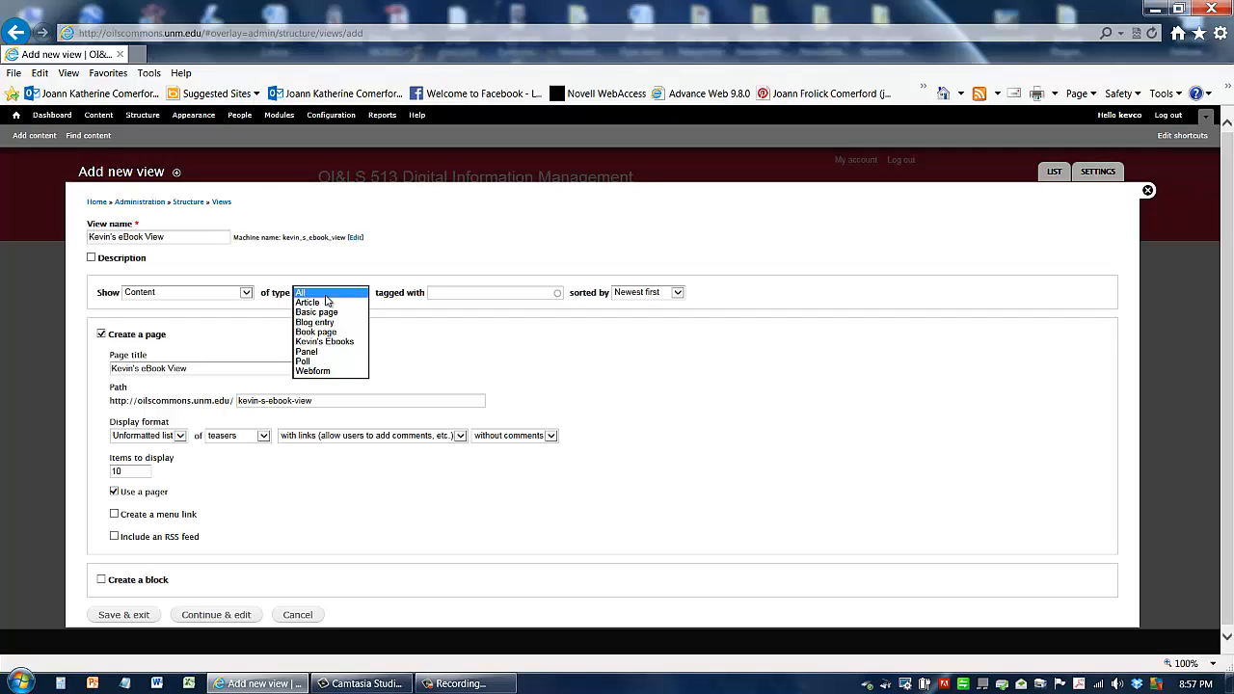
{"action": "left_click", "coordinate": [340, 350]}
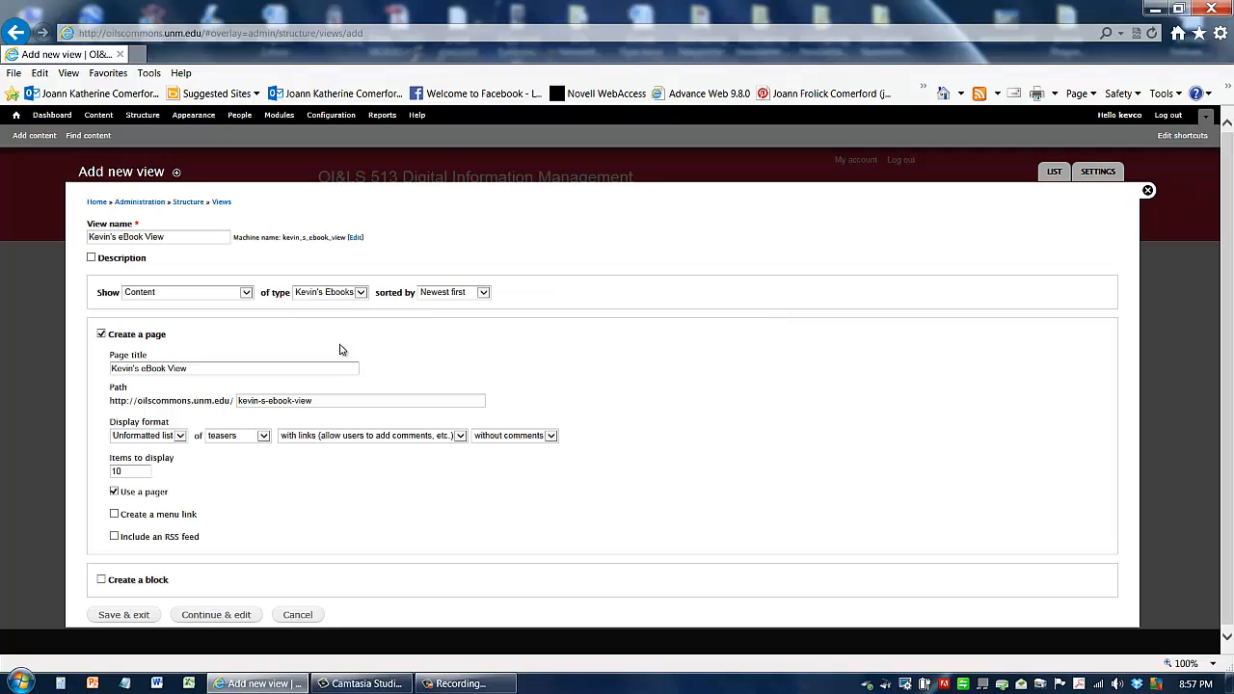
{"action": "left_click", "coordinate": [460, 298]}
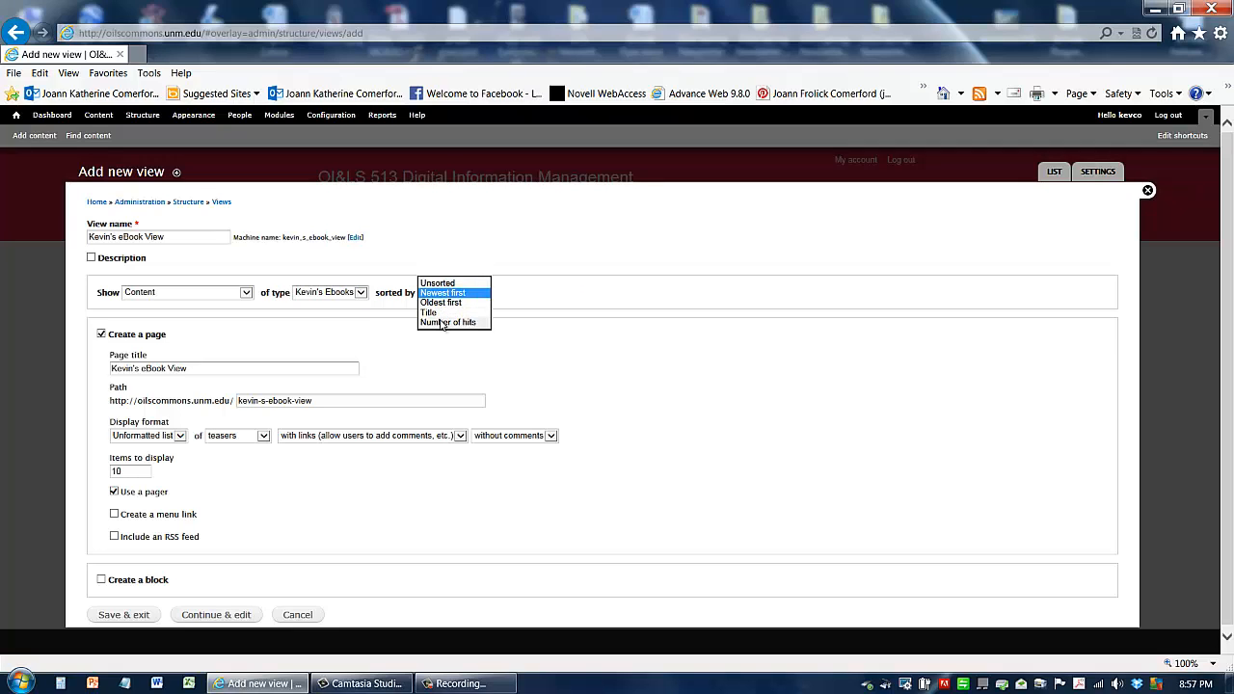
{"action": "left_click", "coordinate": [440, 313]}
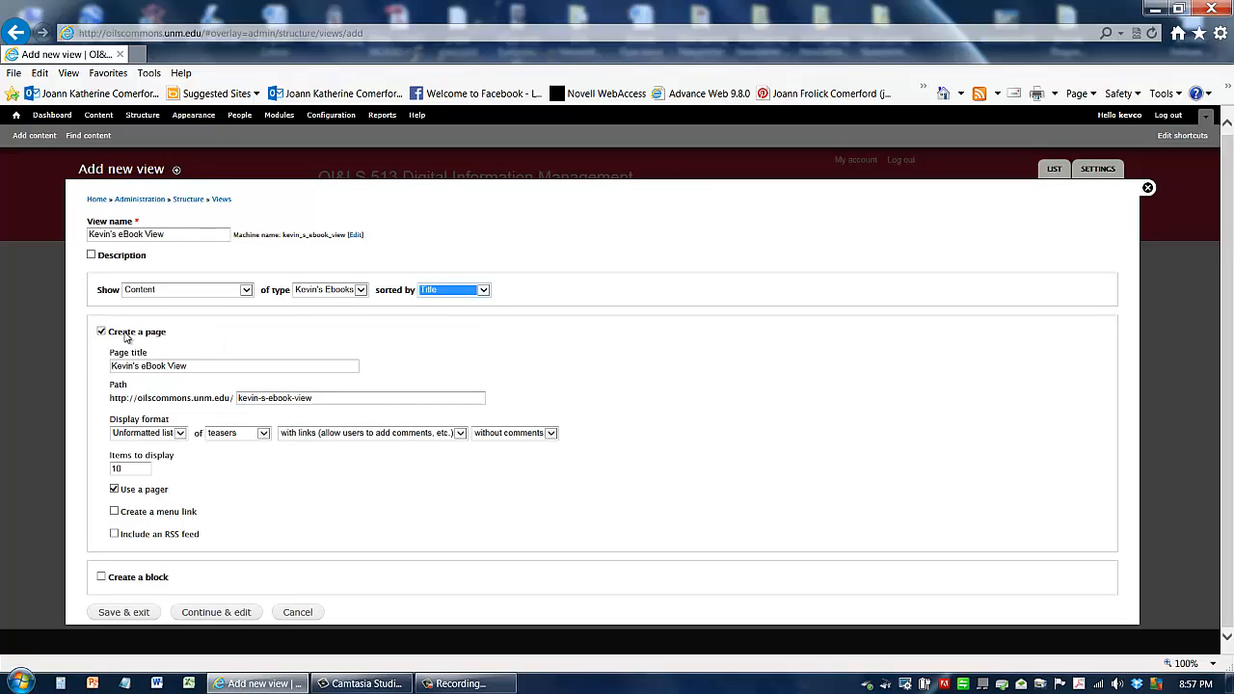
Step: Set the page title to Kevin's eBooks and the page path to kevins-ebooks
{"action": "left_click_drag", "start_coordinate": [203, 368], "coordinate": [116, 368]}
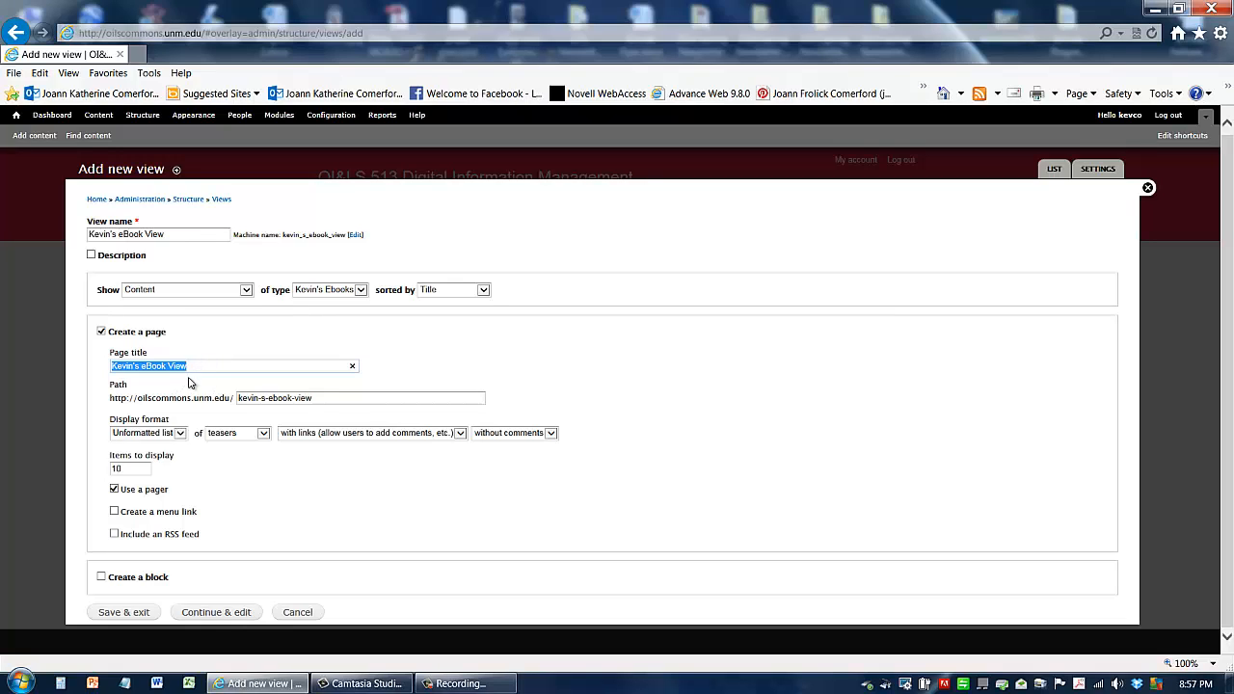
{"action": "left_click_drag", "start_coordinate": [193, 372], "coordinate": [167, 375]}
{"action": "type", "text": "s"}
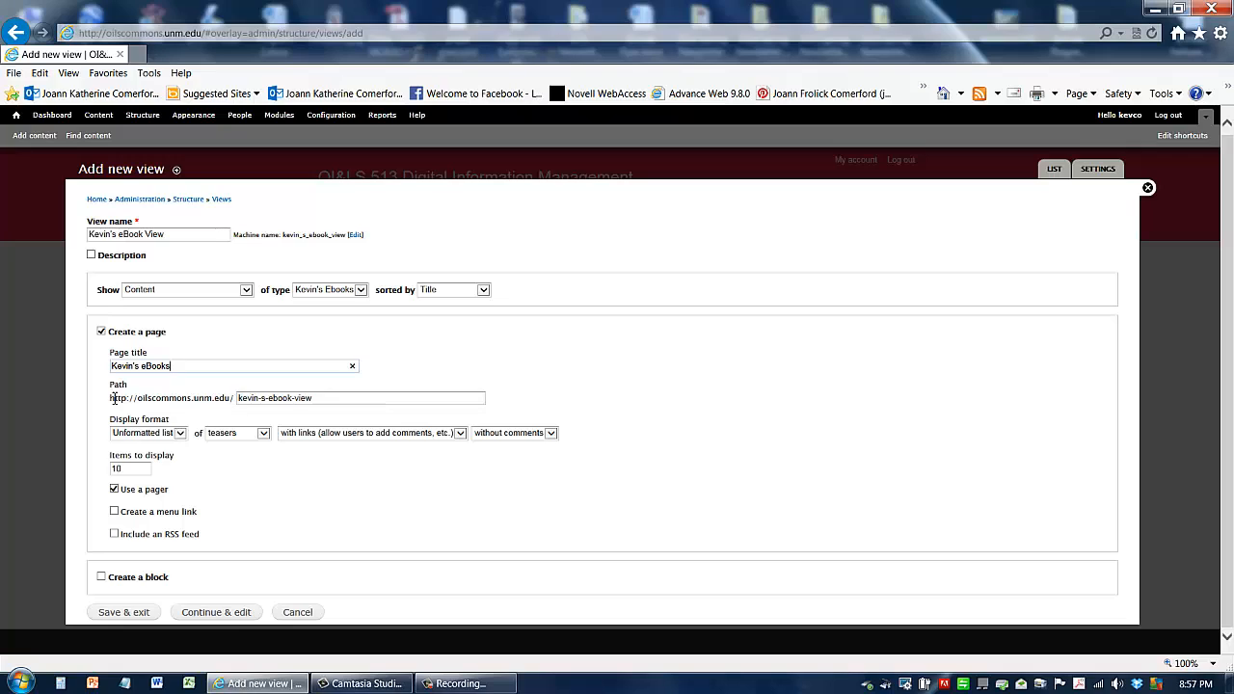
{"action": "left_click_drag", "start_coordinate": [111, 398], "coordinate": [243, 403]}
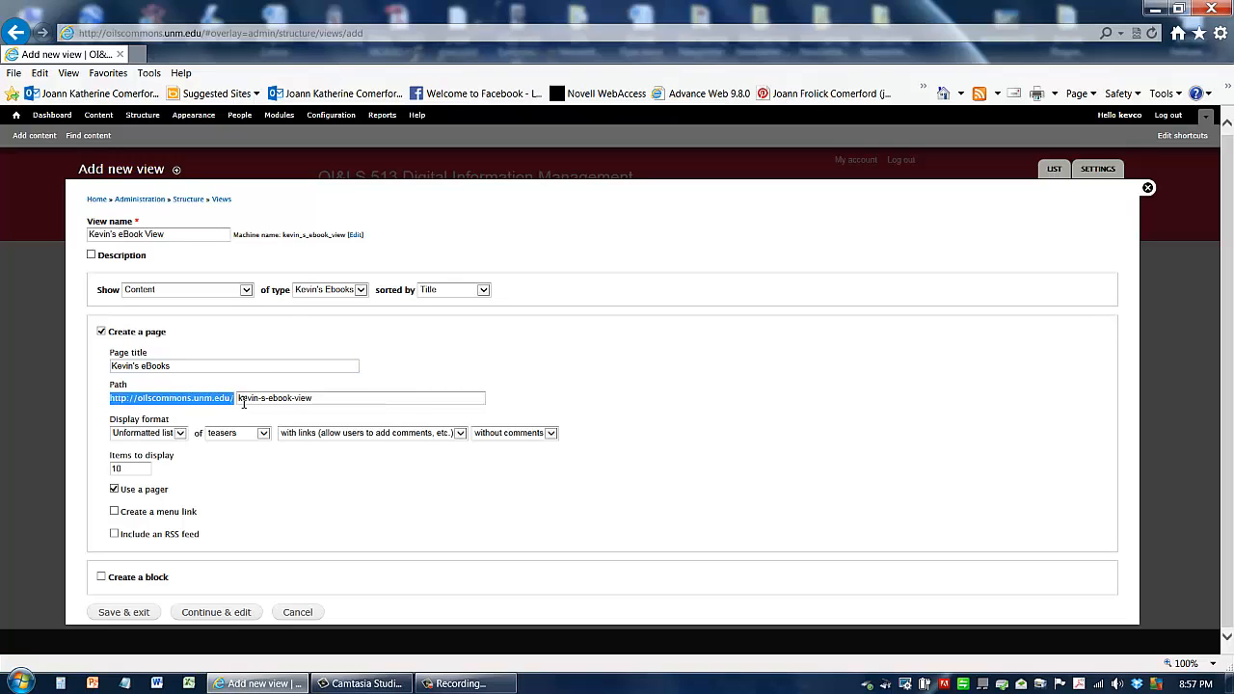
{"action": "left_click", "coordinate": [327, 397]}
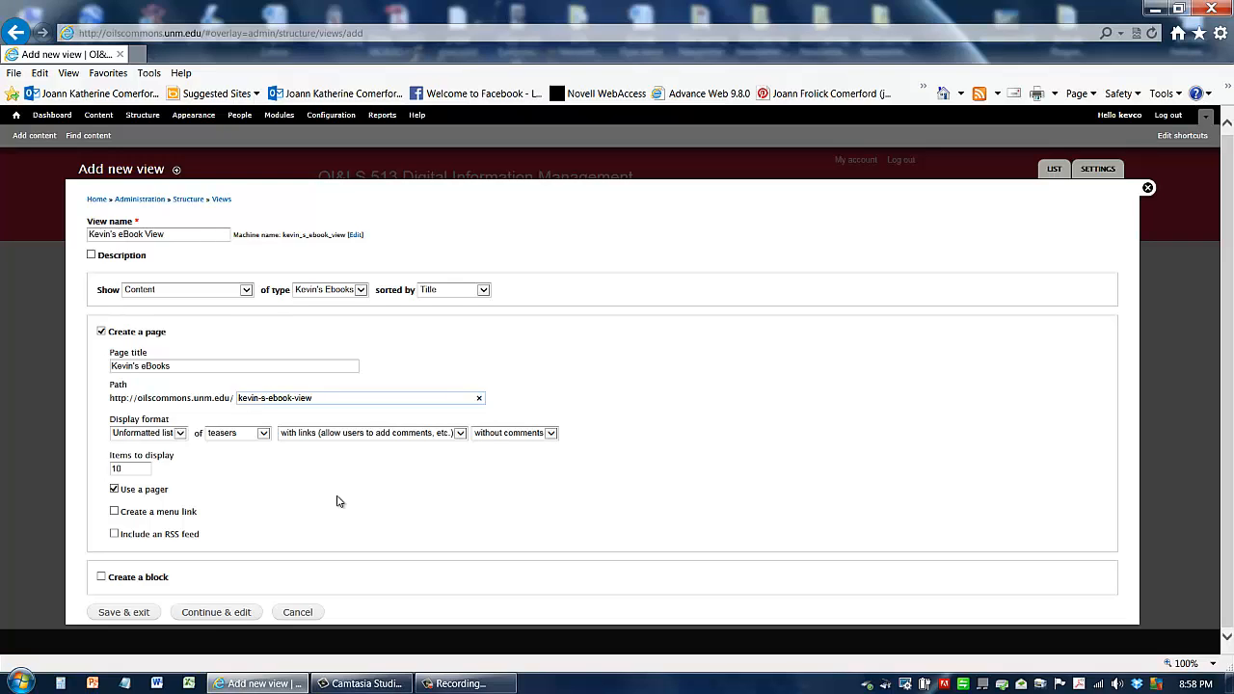
{"action": "key", "text": "BackSpace"}
{"action": "left_click_drag", "start_coordinate": [292, 398], "coordinate": [351, 403]}
{"action": "left_click", "coordinate": [333, 397]}
{"action": "key", "text": "BackSpace"}
{"action": "type", "text": "s"}
Step: Keep the unformatted list display format, show 5 items per page, and save the view to continue editing
{"action": "left_click", "coordinate": [138, 436]}
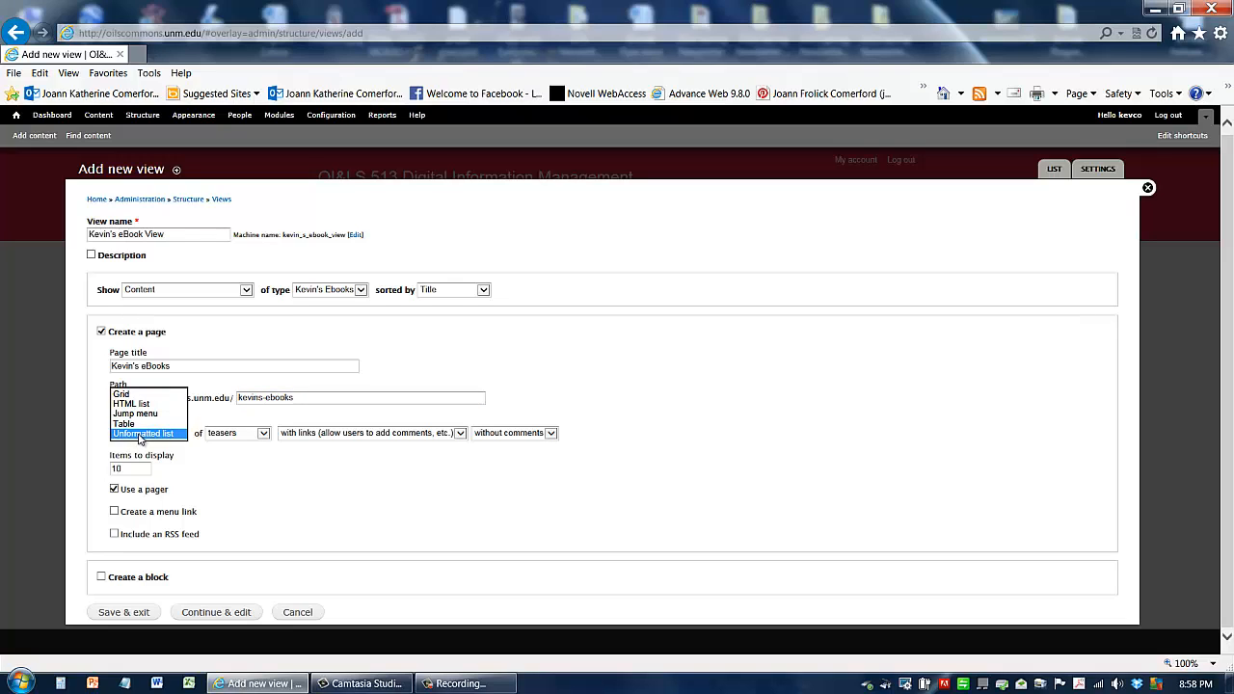
{"action": "left_click", "coordinate": [141, 434]}
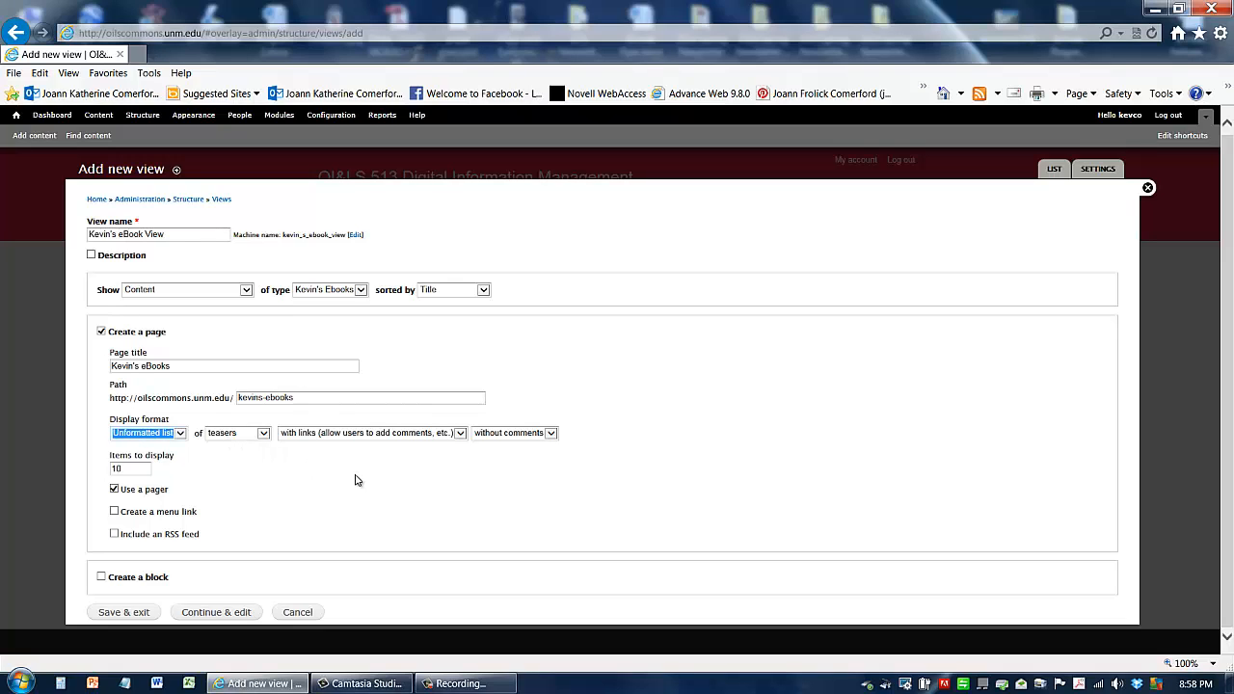
{"action": "left_click", "coordinate": [130, 470]}
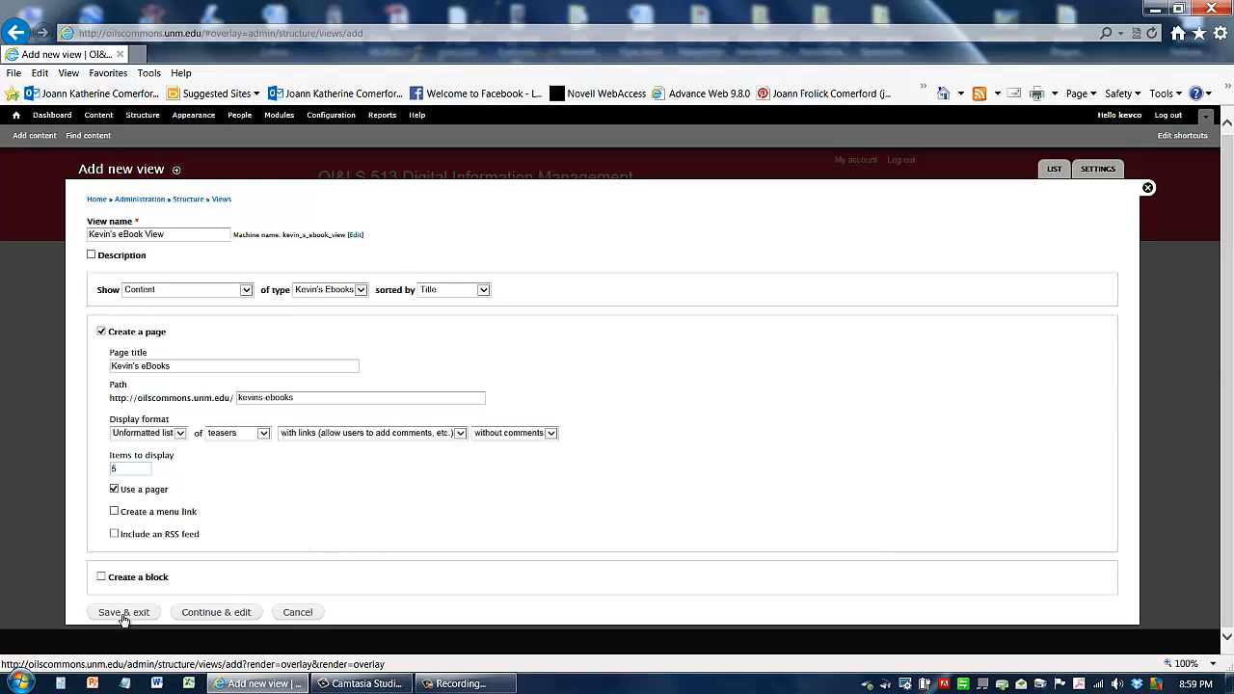
{"action": "left_click", "coordinate": [217, 613]}
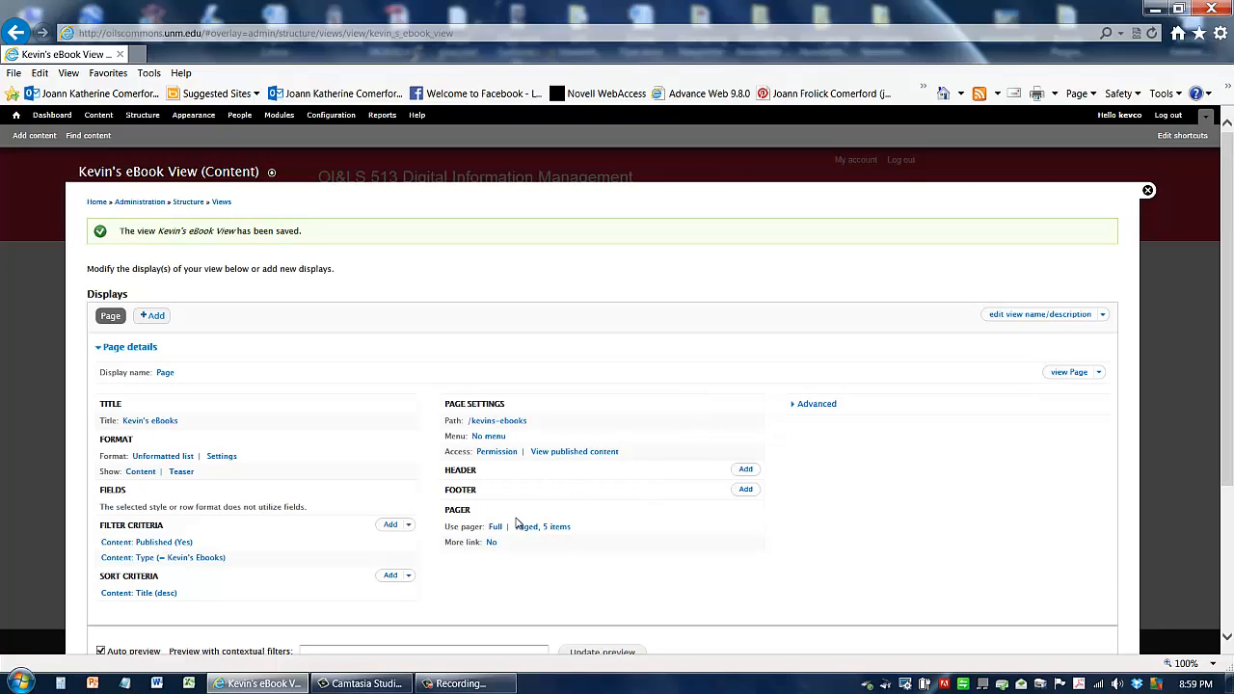
Step: Review the view's display settings, preview and format style options
{"action": "scroll", "coordinate": [516, 524], "scroll_direction": "down", "scroll_amount": 5}
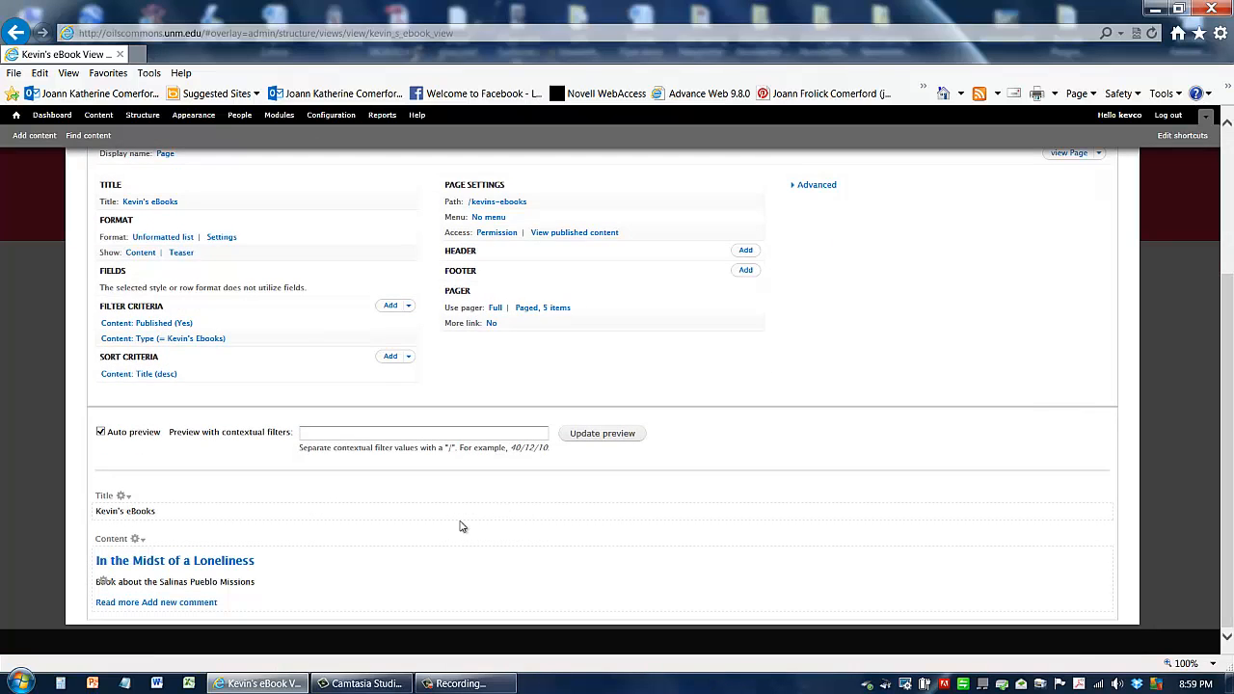
{"action": "scroll", "coordinate": [523, 501], "scroll_direction": "up", "scroll_amount": 5}
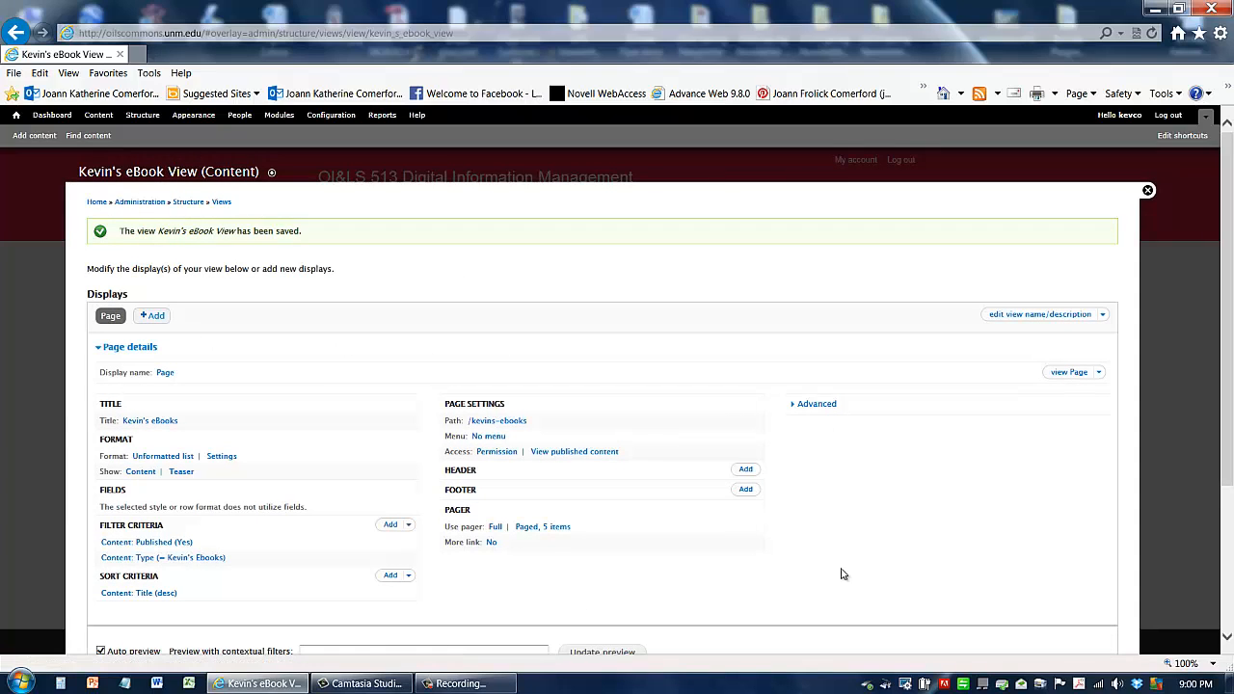
{"action": "scroll", "coordinate": [284, 514], "scroll_direction": "down", "scroll_amount": 1}
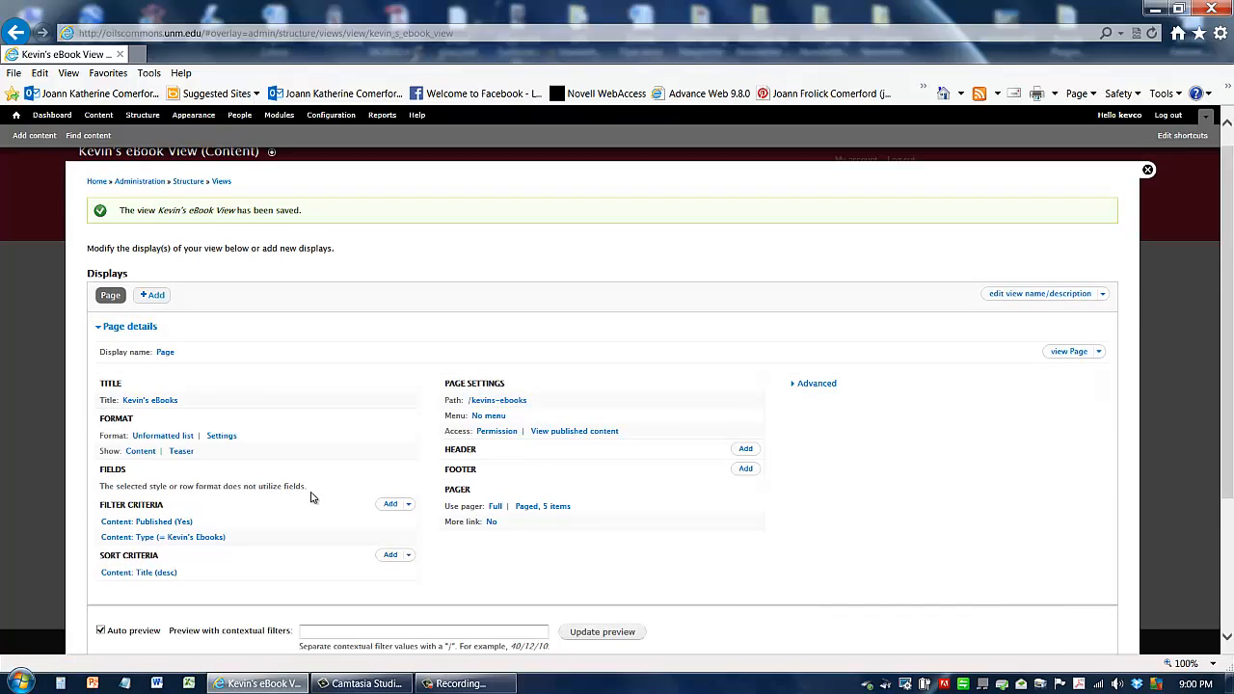
{"action": "scroll", "coordinate": [311, 498], "scroll_direction": "down", "scroll_amount": 3}
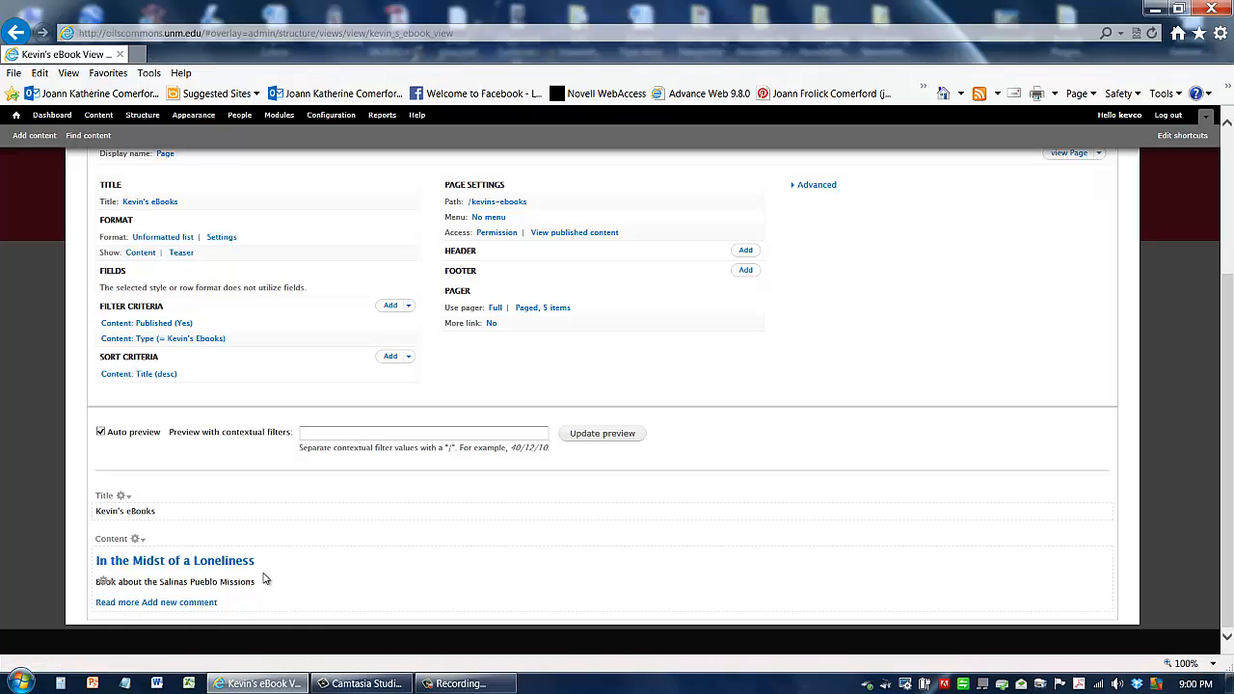
{"action": "scroll", "coordinate": [266, 577], "scroll_direction": "up", "scroll_amount": 3}
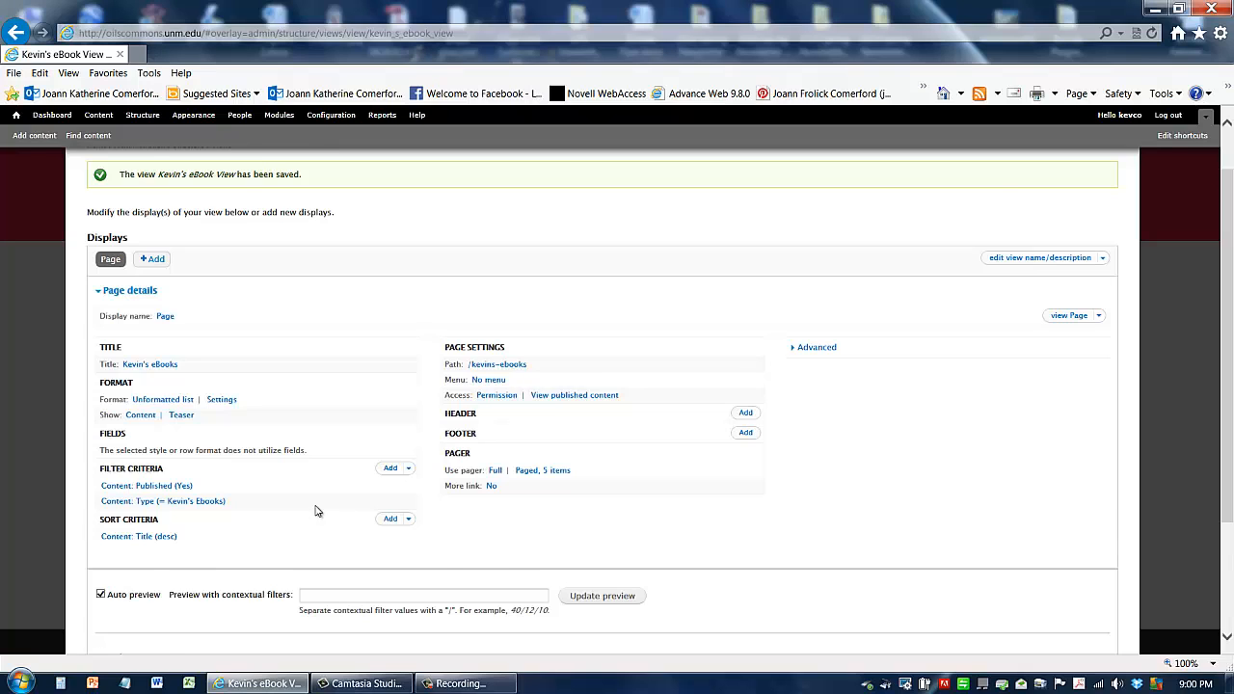
{"action": "scroll", "coordinate": [318, 506], "scroll_direction": "down", "scroll_amount": 1}
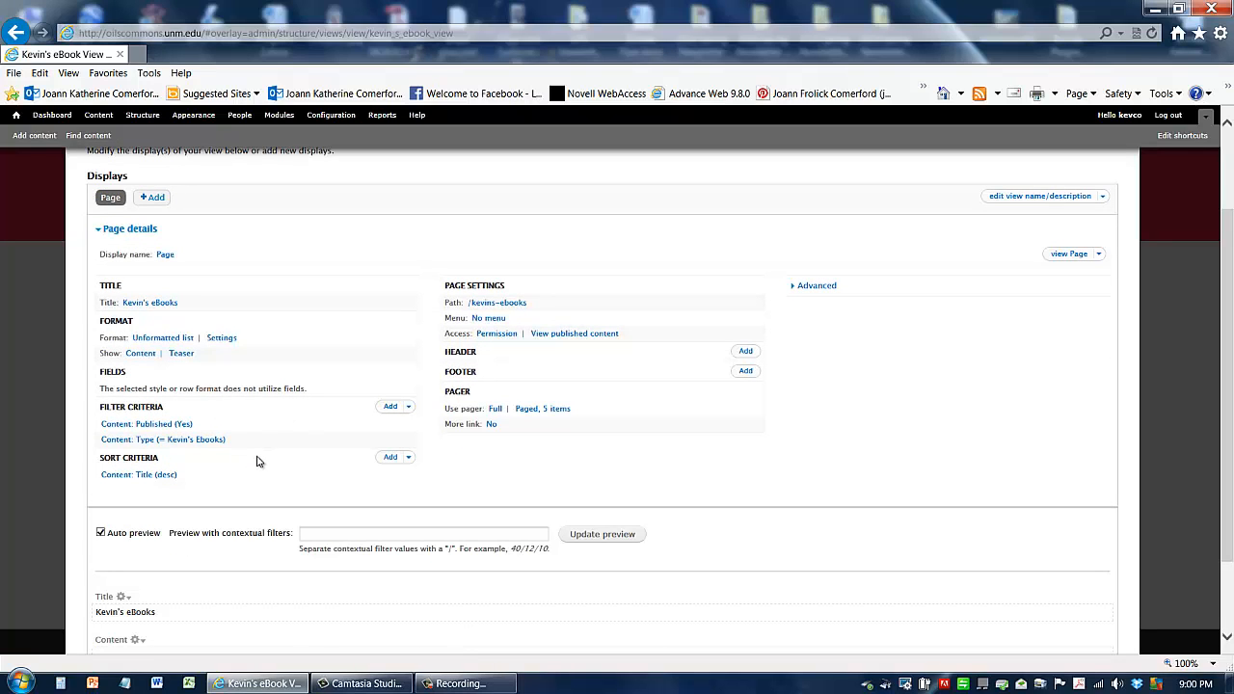
{"action": "left_click", "coordinate": [149, 339]}
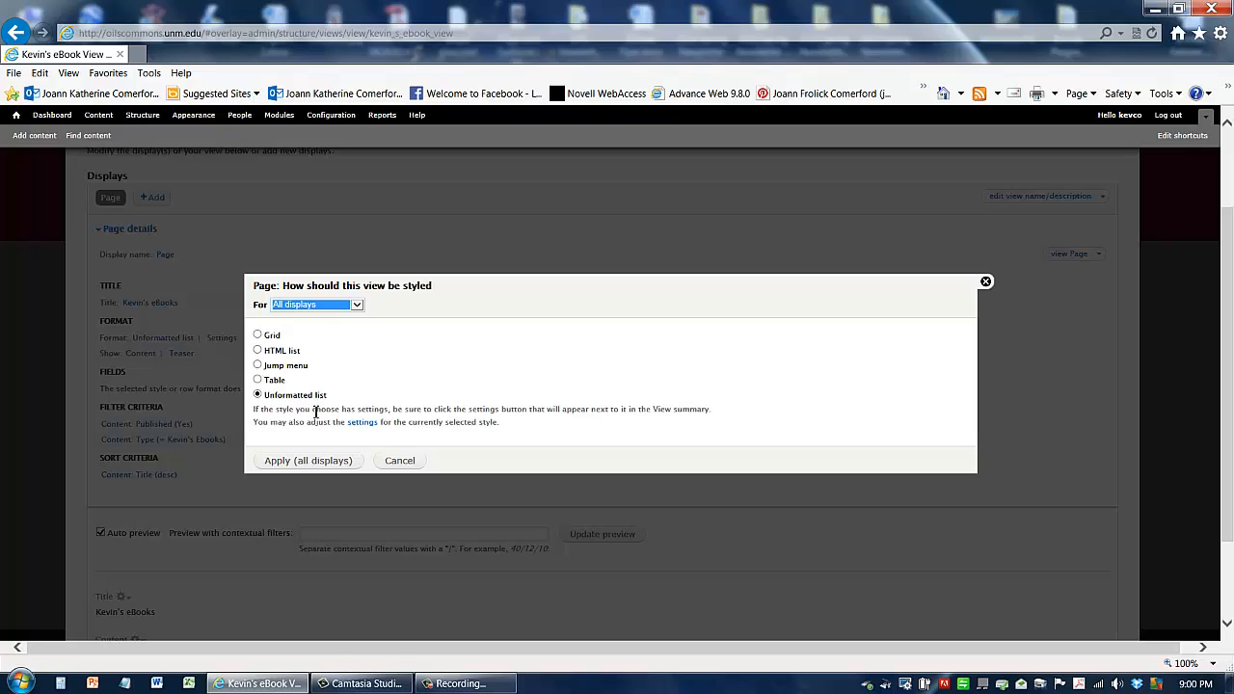
{"action": "left_click", "coordinate": [401, 468]}
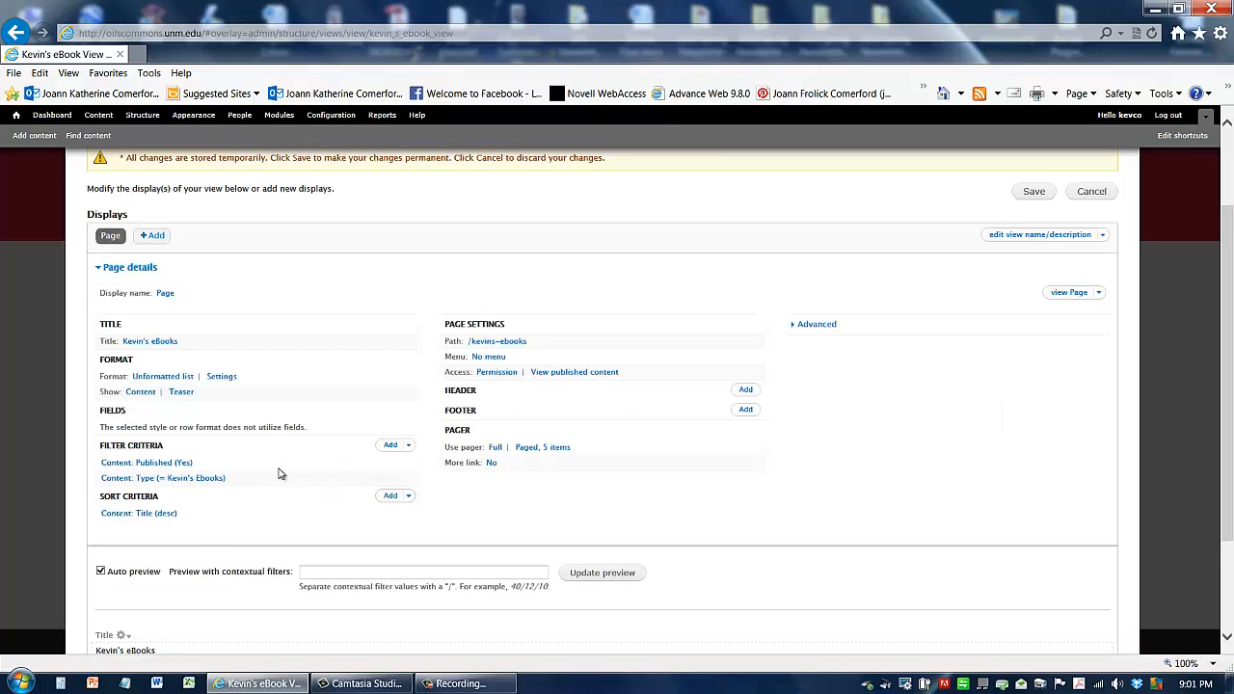
Step: Switch the view's row style from Content to Fields and accept the default row style options
{"action": "left_click", "coordinate": [141, 392]}
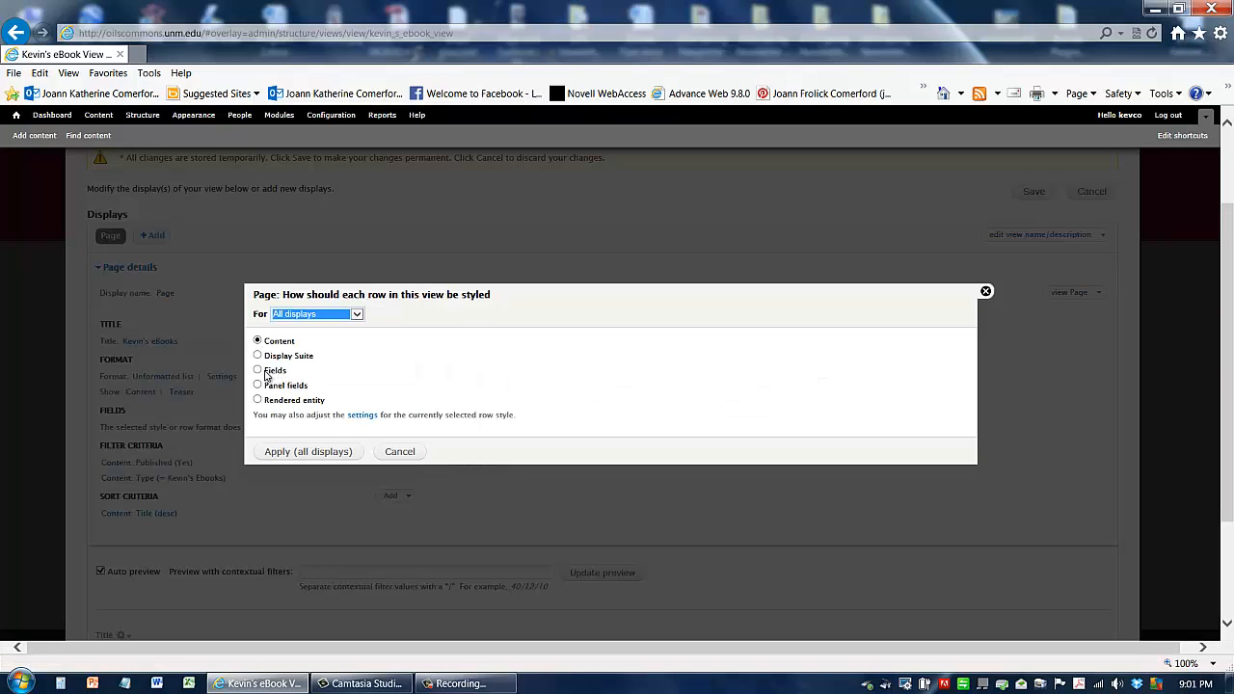
{"action": "left_click", "coordinate": [255, 371]}
{"action": "left_click", "coordinate": [295, 460]}
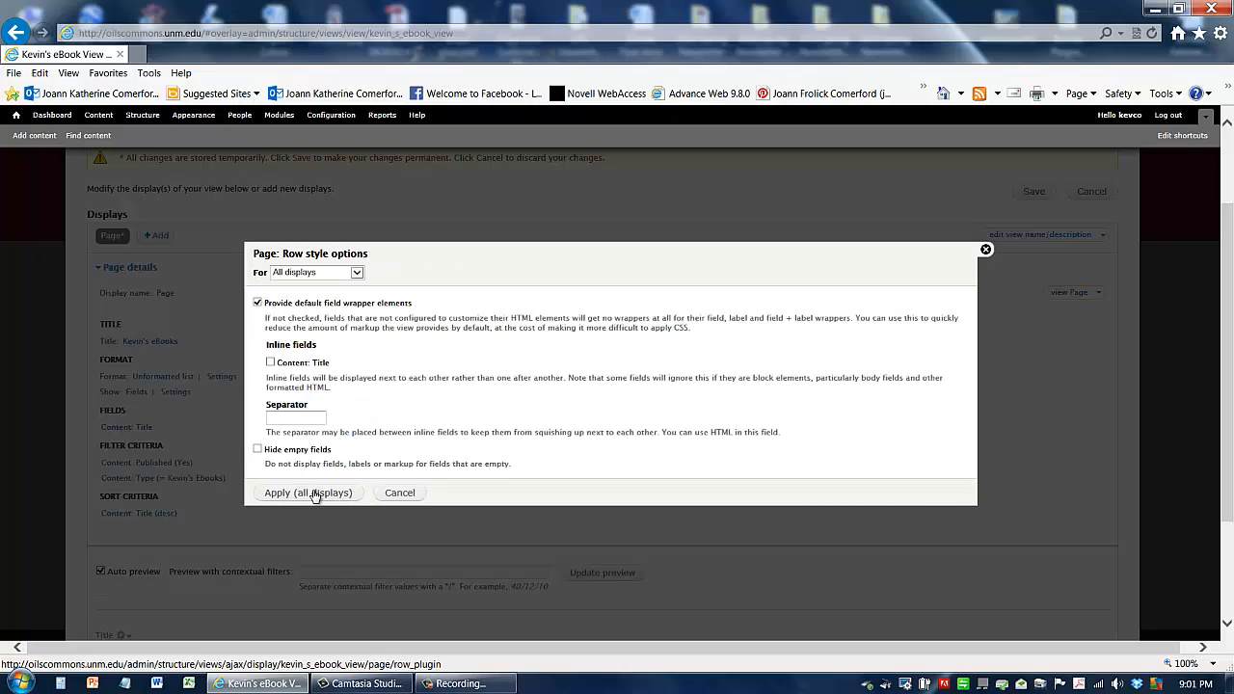
{"action": "left_click", "coordinate": [302, 495]}
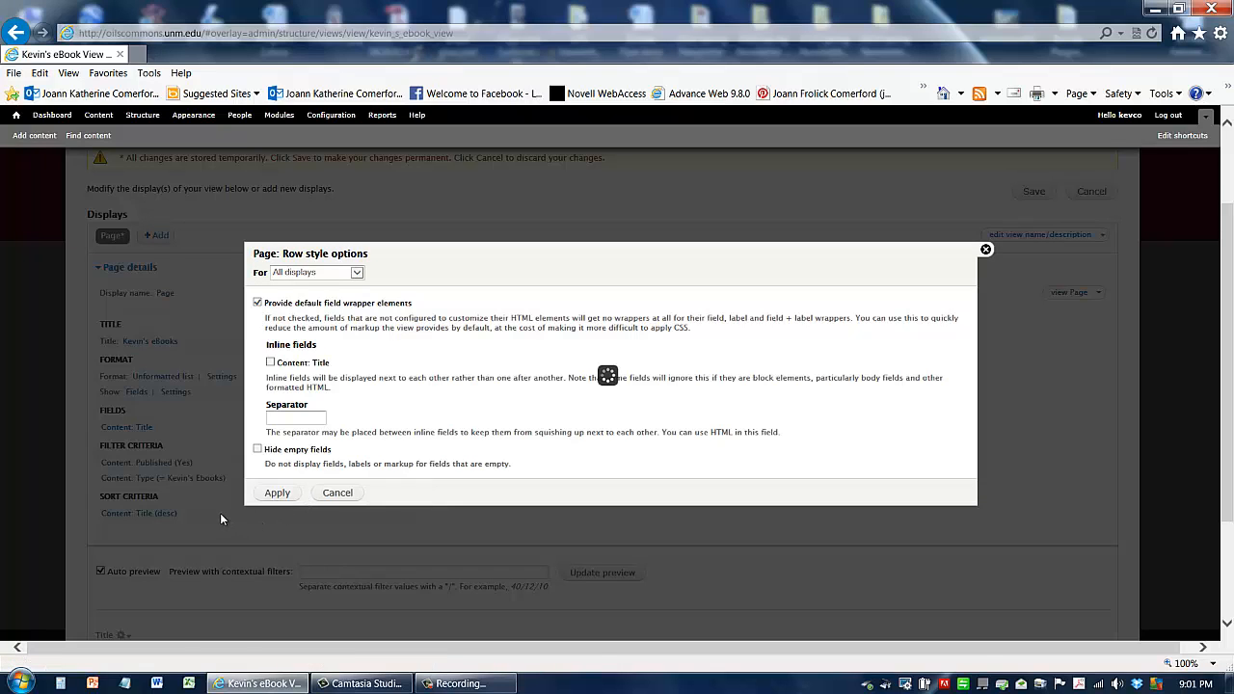
{"action": "scroll", "coordinate": [267, 505], "scroll_direction": "down", "scroll_amount": 2}
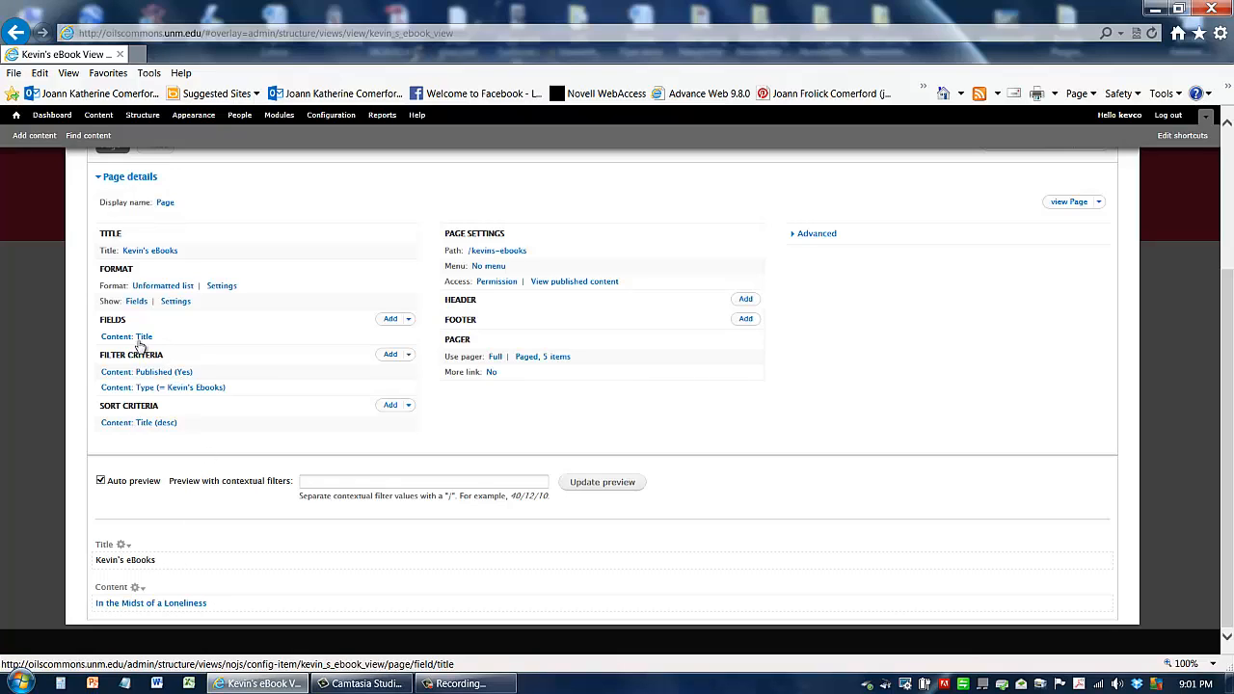
{"action": "scroll", "coordinate": [280, 367], "scroll_direction": "up", "scroll_amount": 1}
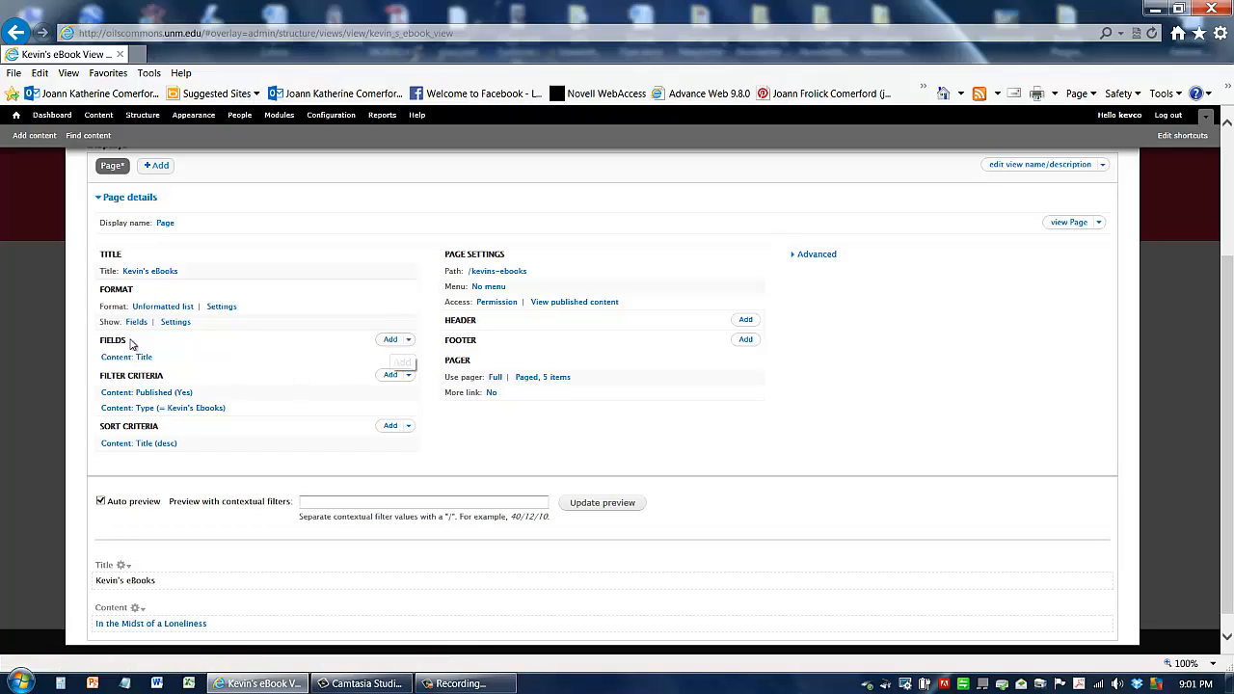
{"action": "left_click", "coordinate": [389, 341]}
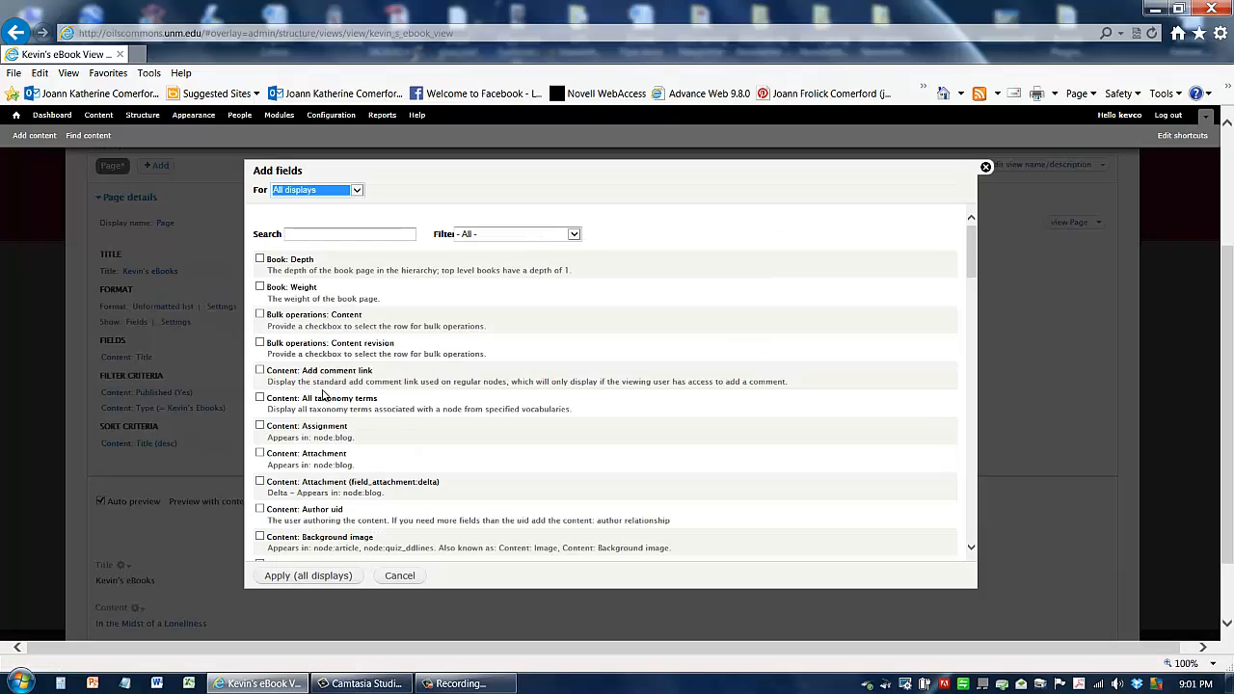
{"action": "left_click", "coordinate": [986, 168]}
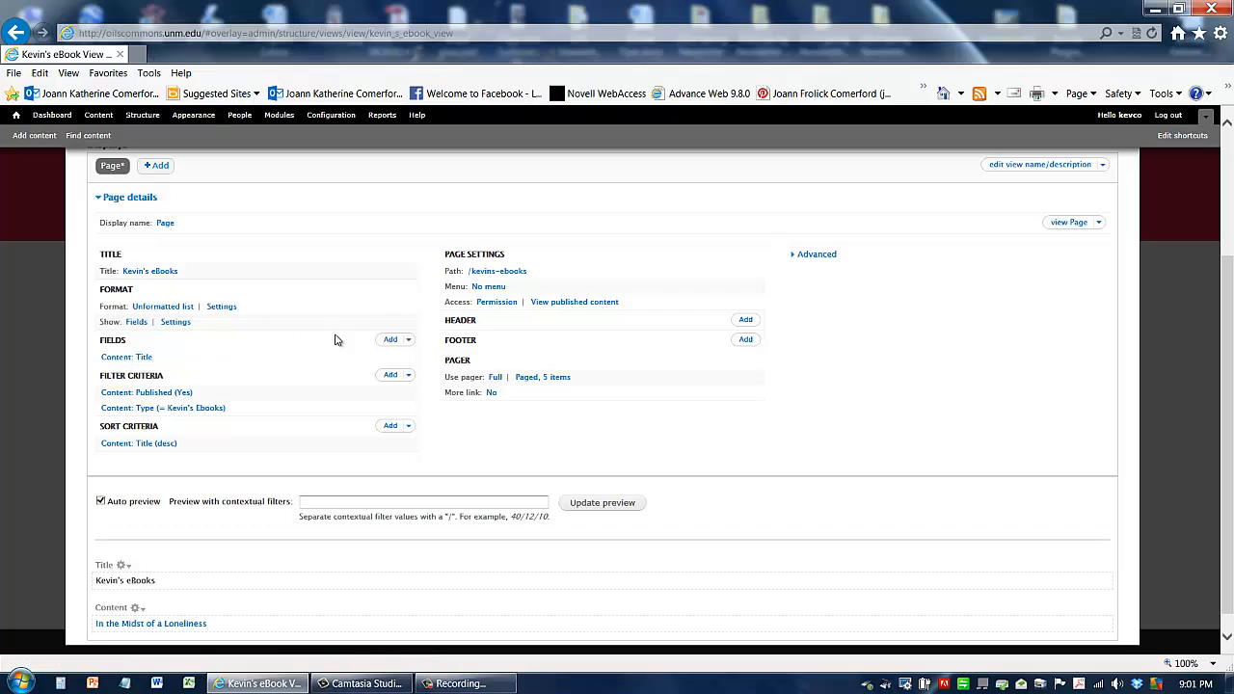
Step: Add the Pub Date, Publisher and eBook Formats fields to the view for all displays
{"action": "left_click", "coordinate": [387, 341]}
{"action": "scroll", "coordinate": [339, 399], "scroll_direction": "down", "scroll_amount": 3}
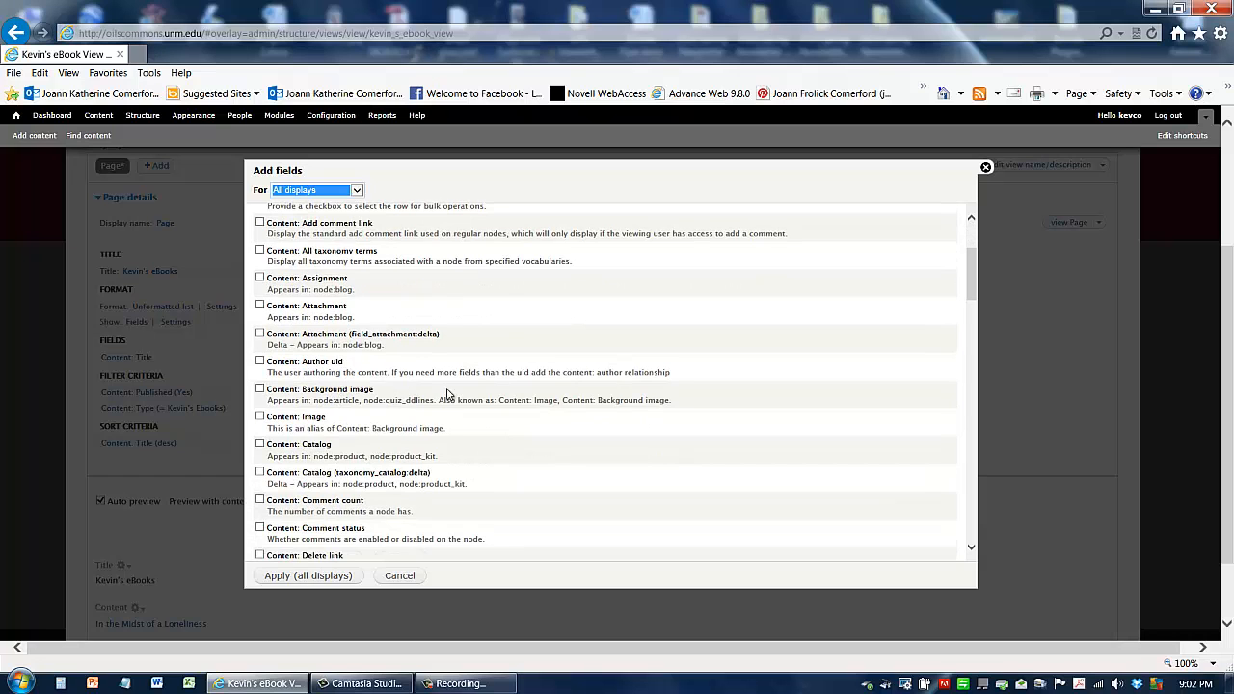
{"action": "scroll", "coordinate": [439, 379], "scroll_direction": "down", "scroll_amount": 6}
{"action": "scroll", "coordinate": [440, 379], "scroll_direction": "down", "scroll_amount": 3}
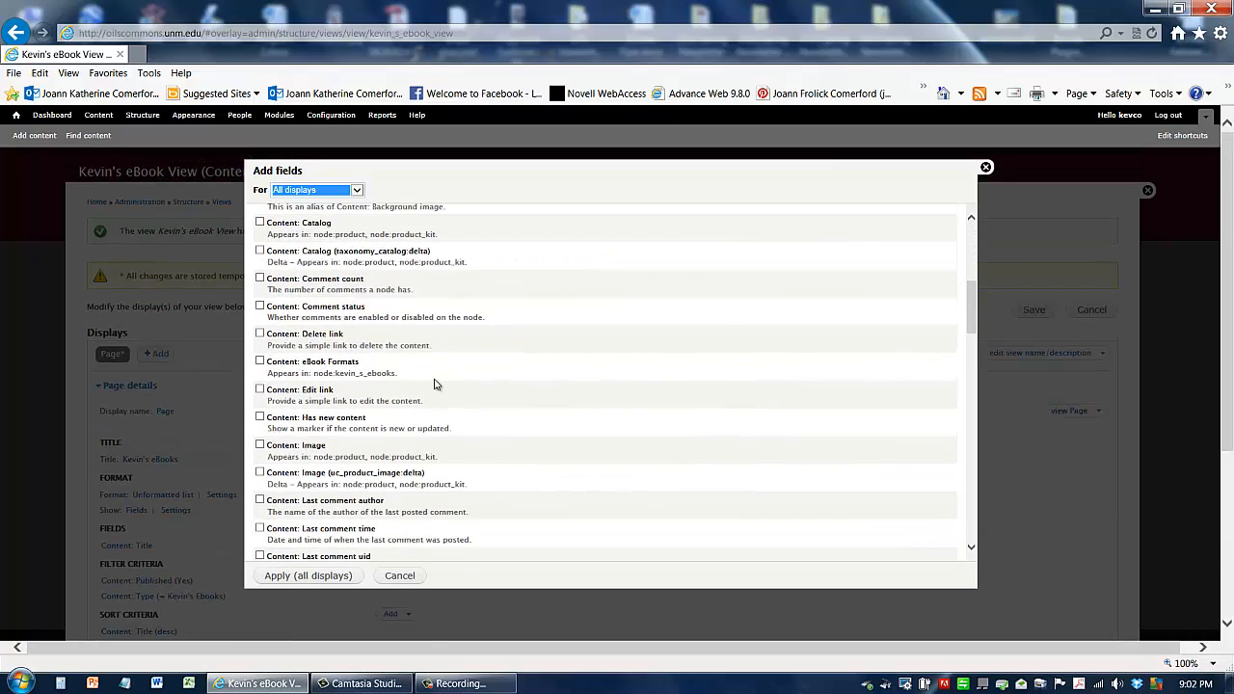
{"action": "scroll", "coordinate": [435, 385], "scroll_direction": "down", "scroll_amount": 2}
{"action": "scroll", "coordinate": [425, 411], "scroll_direction": "down", "scroll_amount": 4}
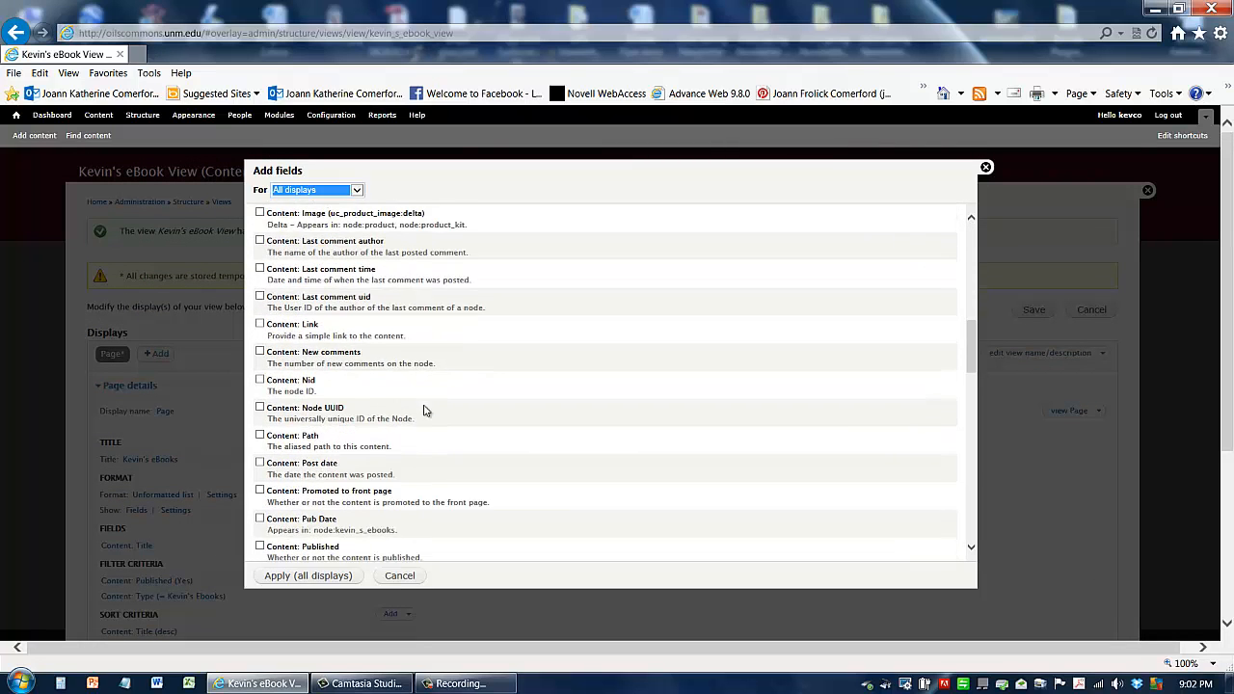
{"action": "scroll", "coordinate": [431, 426], "scroll_direction": "down", "scroll_amount": 2}
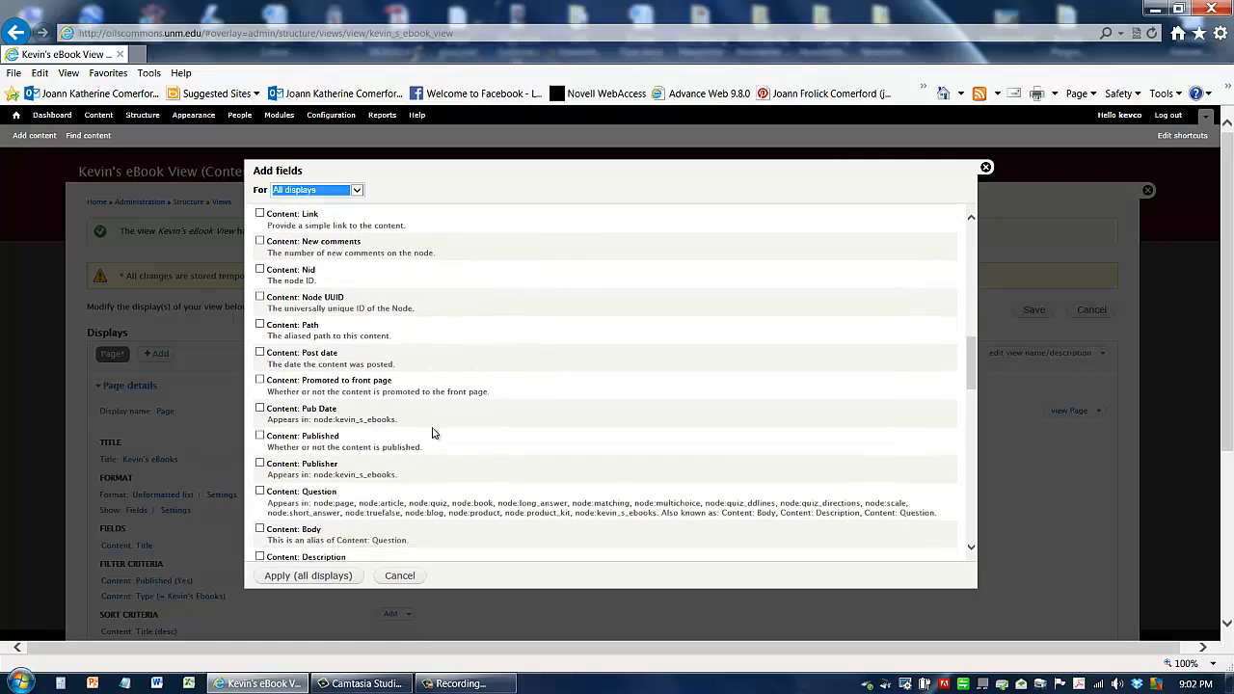
{"action": "scroll", "coordinate": [433, 434], "scroll_direction": "down", "scroll_amount": 2}
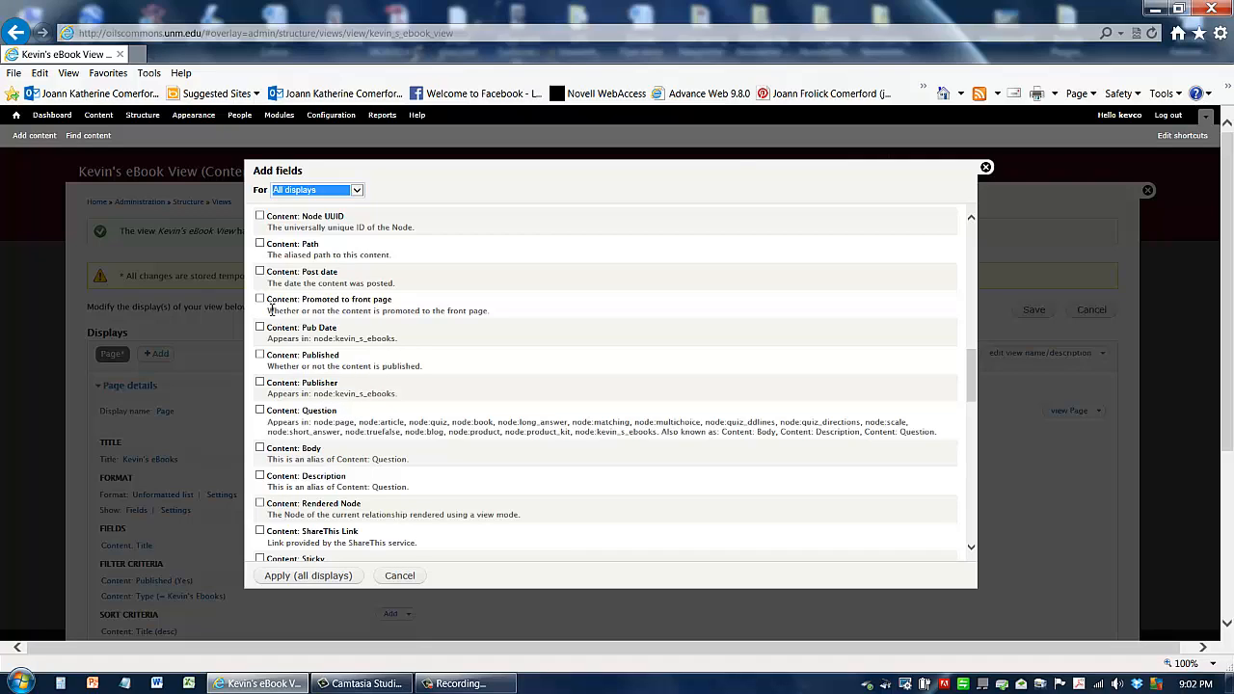
{"action": "mouse_move", "coordinate": [303, 331]}
{"action": "left_mouse_down"}
{"action": "mouse_move", "coordinate": [337, 330]}
{"action": "mouse_move", "coordinate": [309, 343]}
{"action": "mouse_move", "coordinate": [373, 342]}
{"action": "mouse_move", "coordinate": [315, 343]}
{"action": "left_mouse_up"}
{"action": "left_click", "coordinate": [360, 344]}
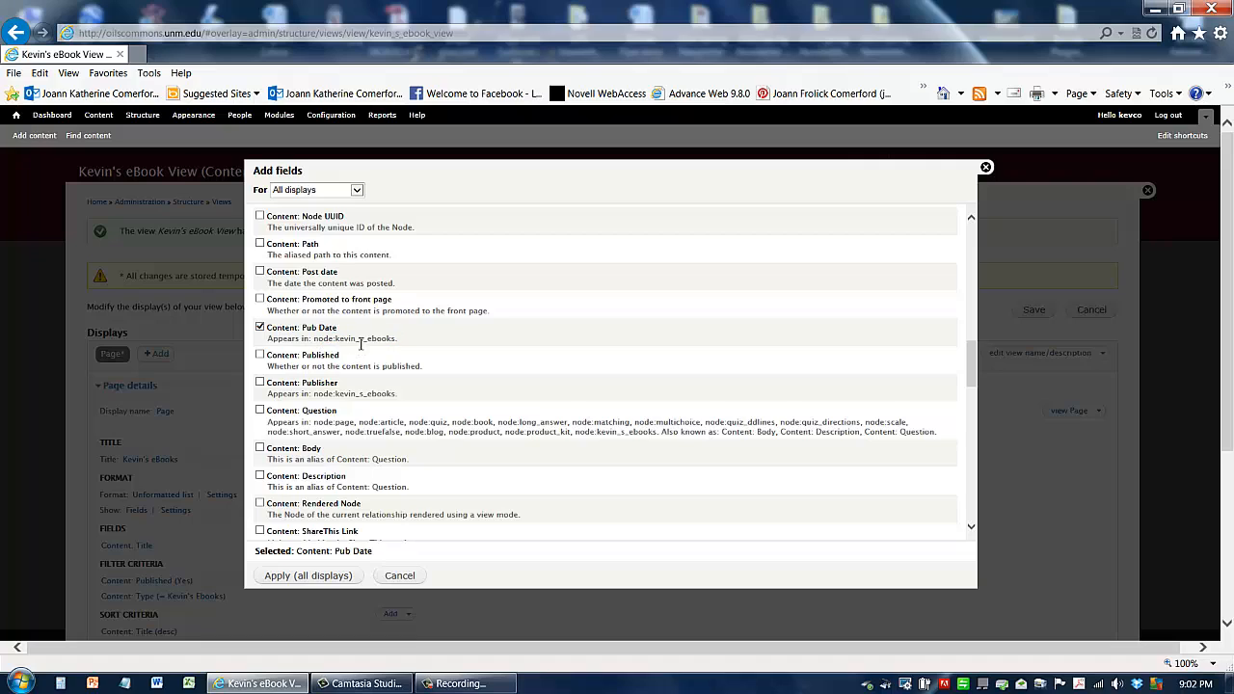
{"action": "double_click", "coordinate": [325, 340]}
{"action": "left_click", "coordinate": [259, 383]}
{"action": "scroll", "coordinate": [390, 422], "scroll_direction": "down", "scroll_amount": 3}
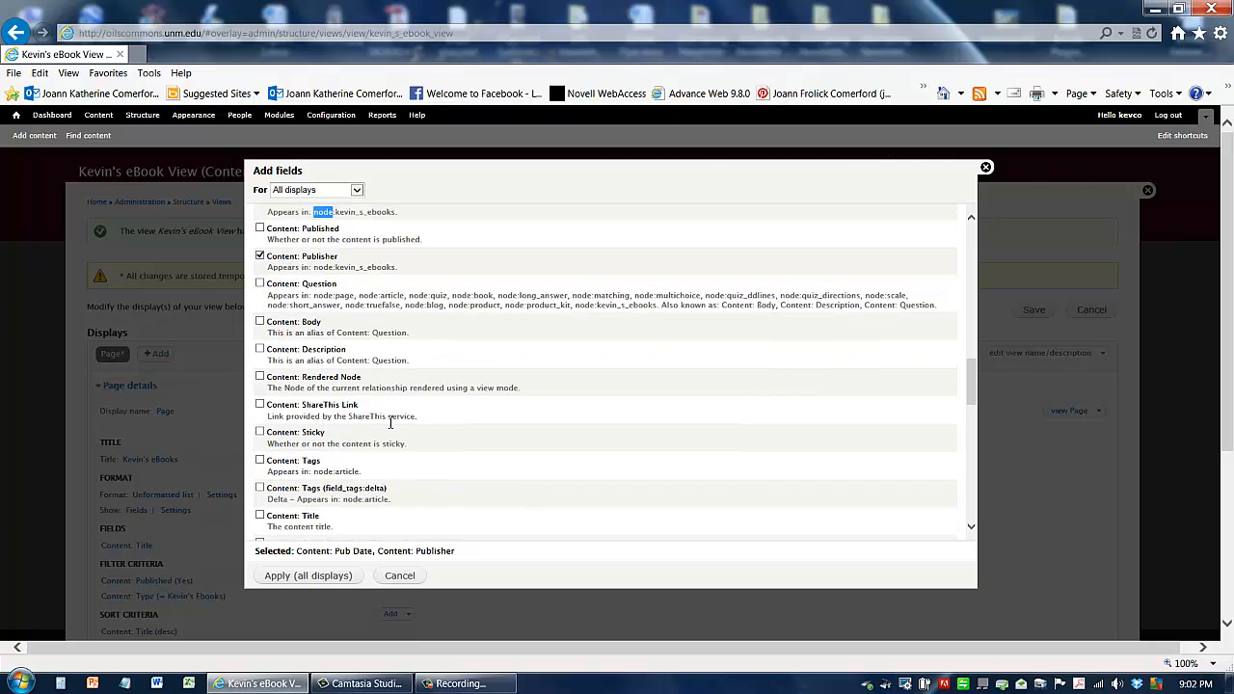
{"action": "scroll", "coordinate": [391, 421], "scroll_direction": "down", "scroll_amount": 5}
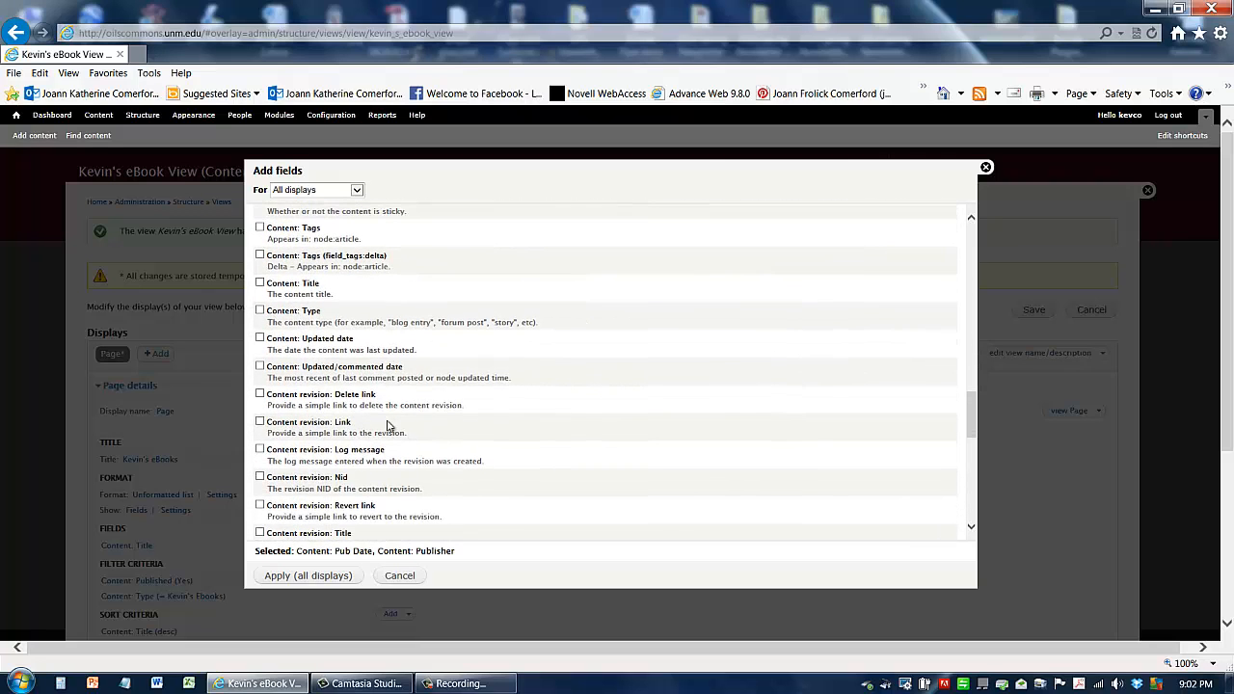
{"action": "scroll", "coordinate": [389, 425], "scroll_direction": "down", "scroll_amount": 5}
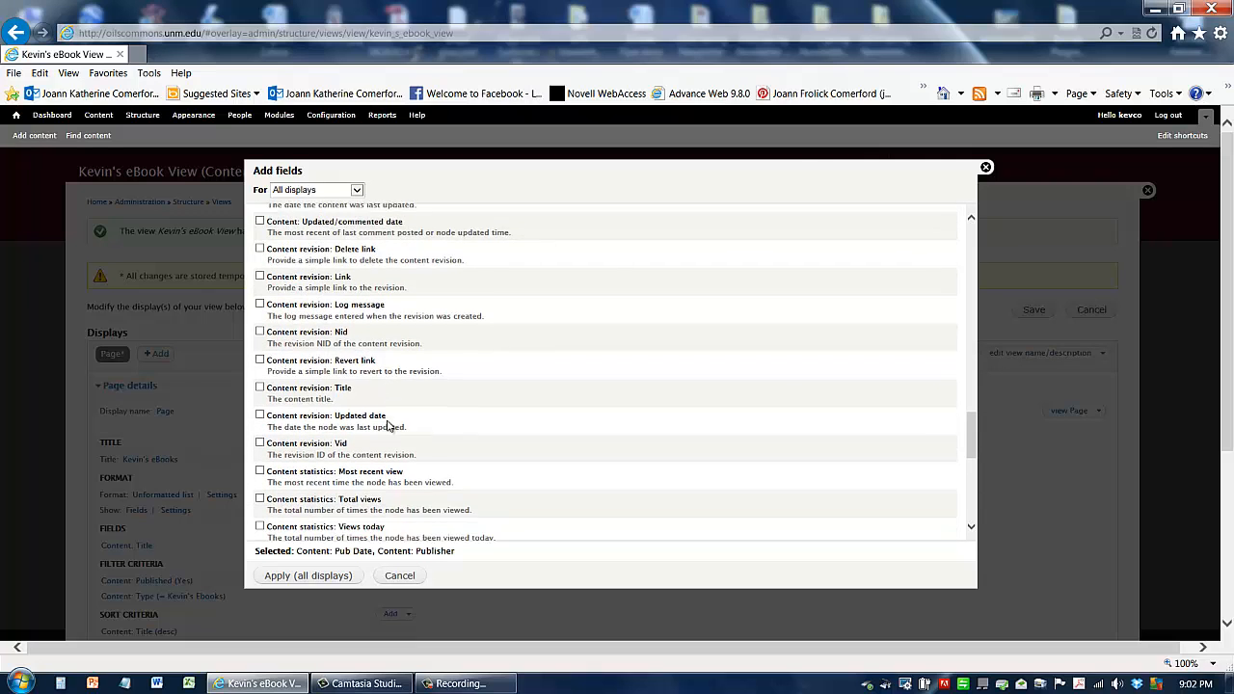
{"action": "scroll", "coordinate": [388, 425], "scroll_direction": "down", "scroll_amount": 2}
{"action": "scroll", "coordinate": [389, 421], "scroll_direction": "up", "scroll_amount": 15}
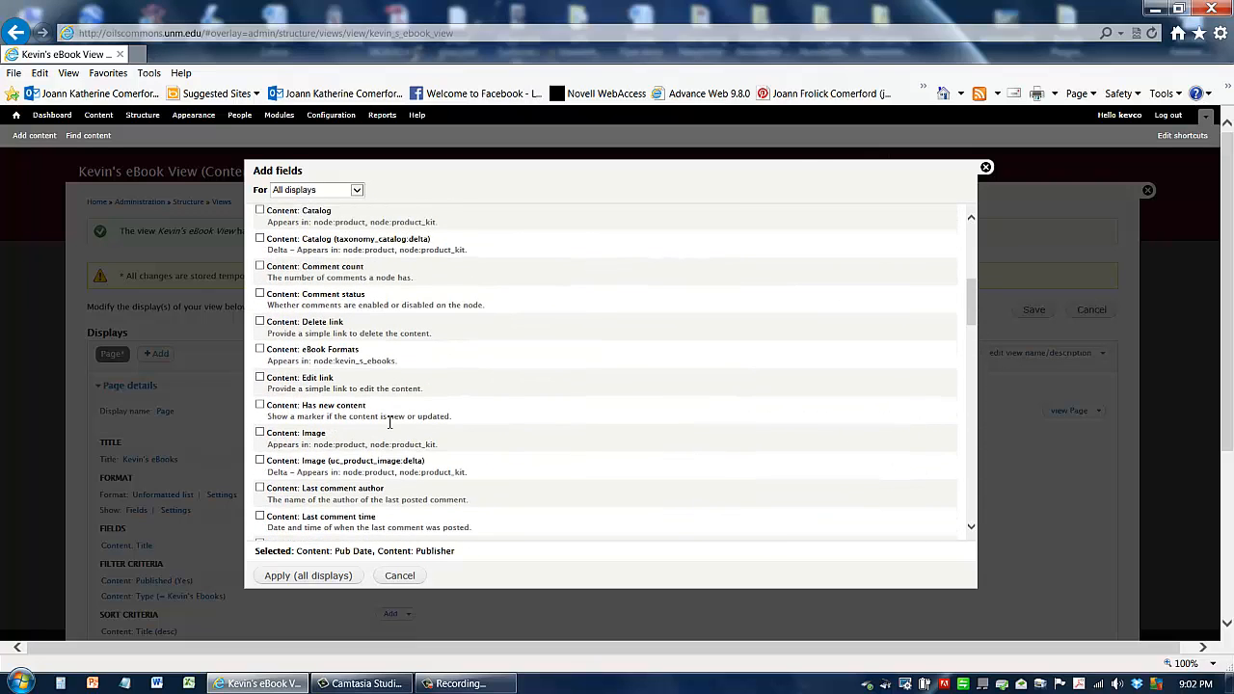
{"action": "left_click", "coordinate": [266, 351]}
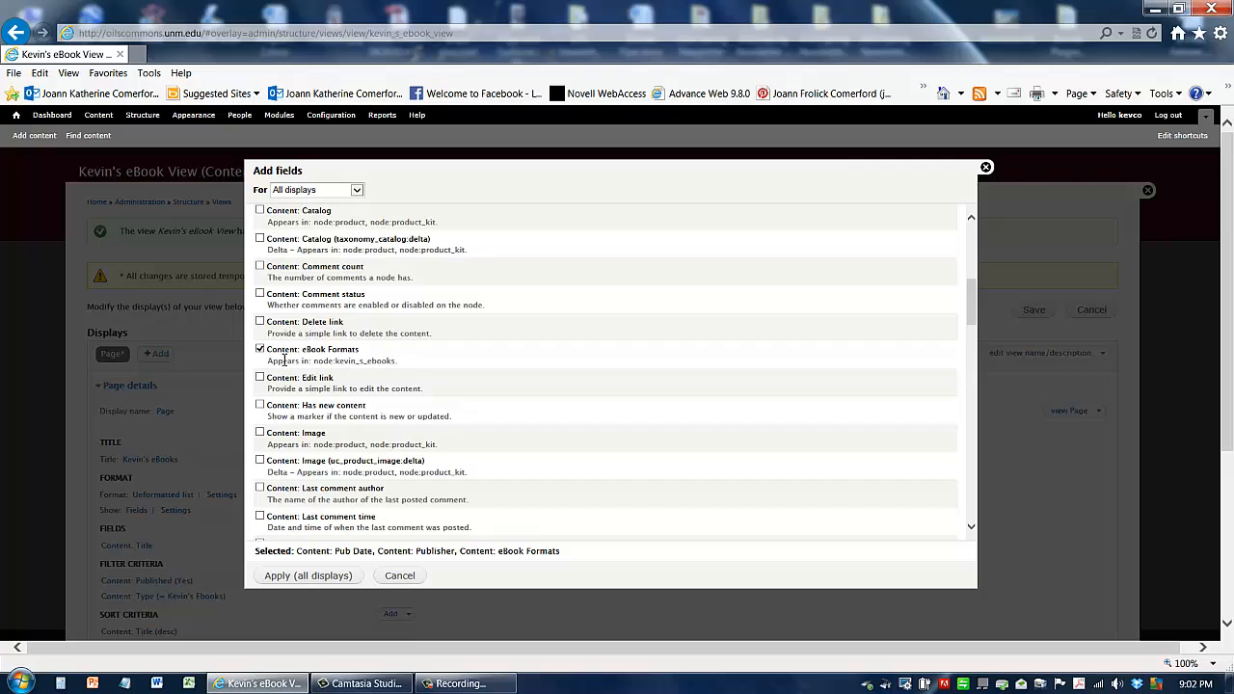
{"action": "left_click", "coordinate": [309, 576]}
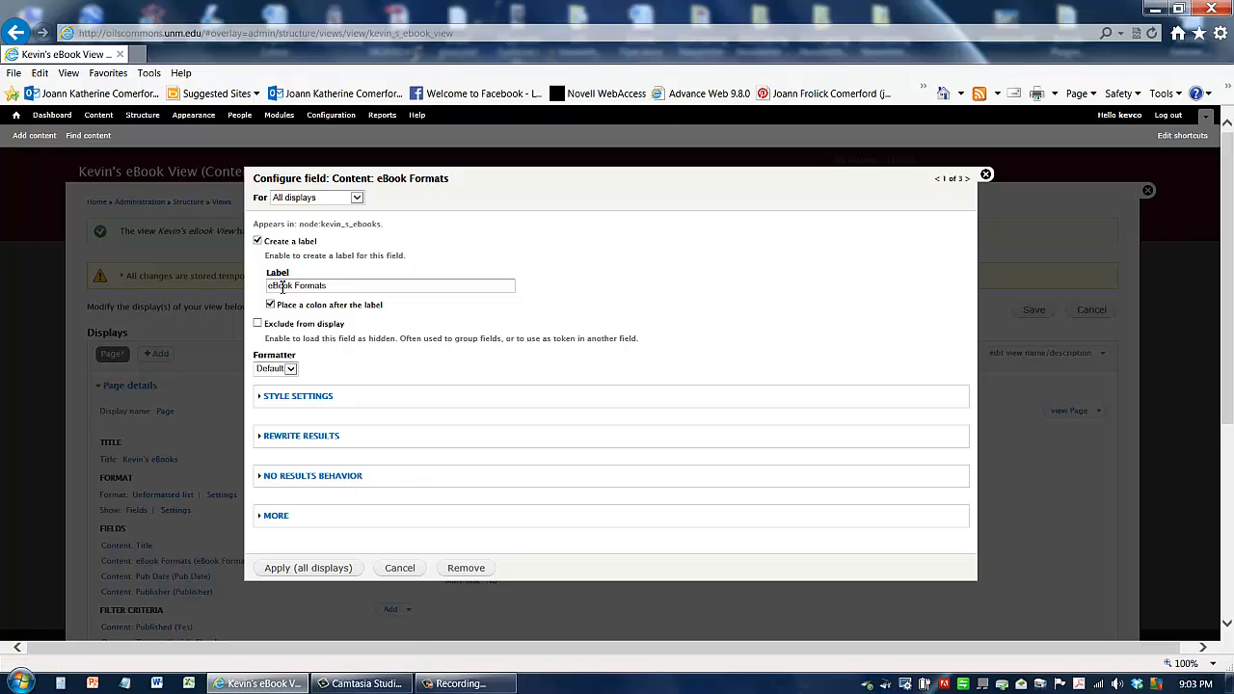
Step: Wrap the eBook Formats label in a STRONG HTML element, and keep default settings for Pub Date and Publisher
{"action": "triple_click", "coordinate": [338, 291]}
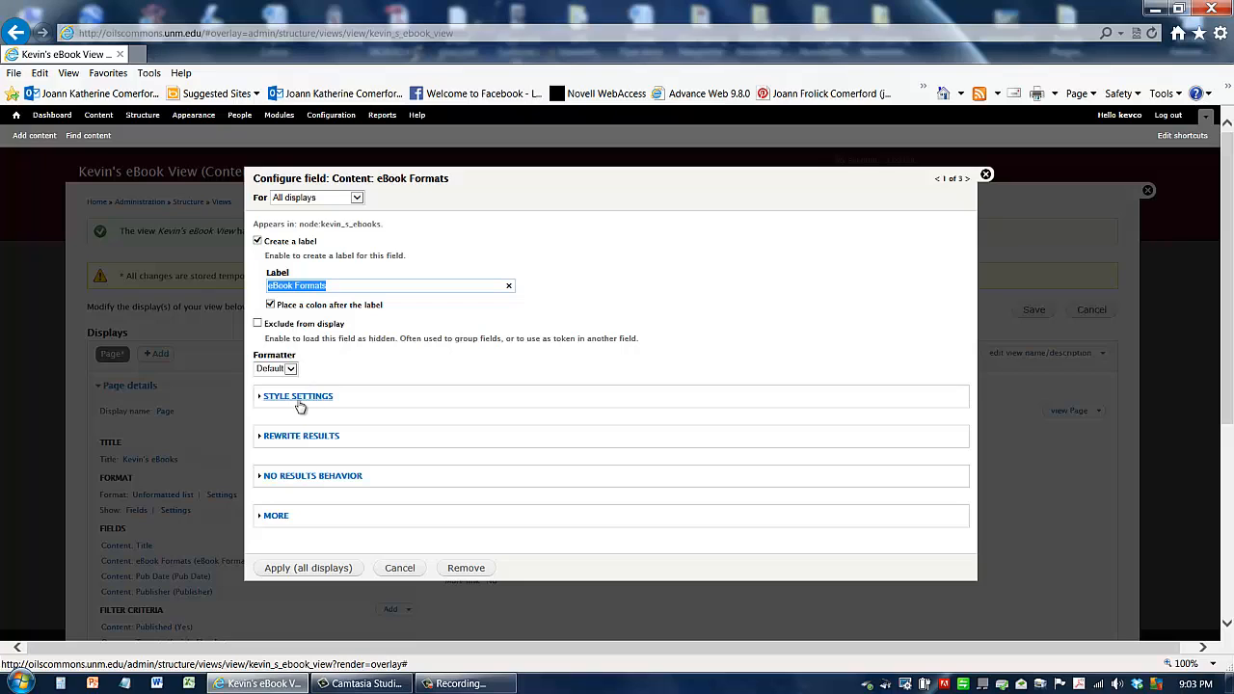
{"action": "left_click", "coordinate": [300, 396]}
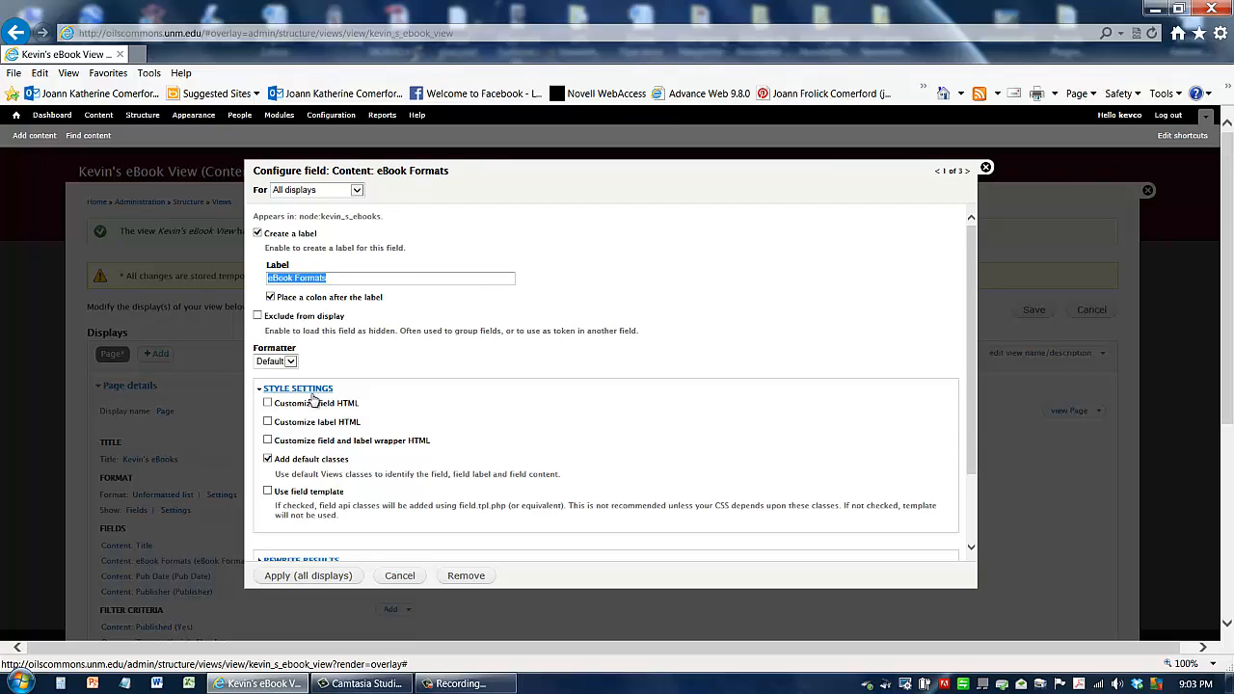
{"action": "left_click", "coordinate": [268, 423]}
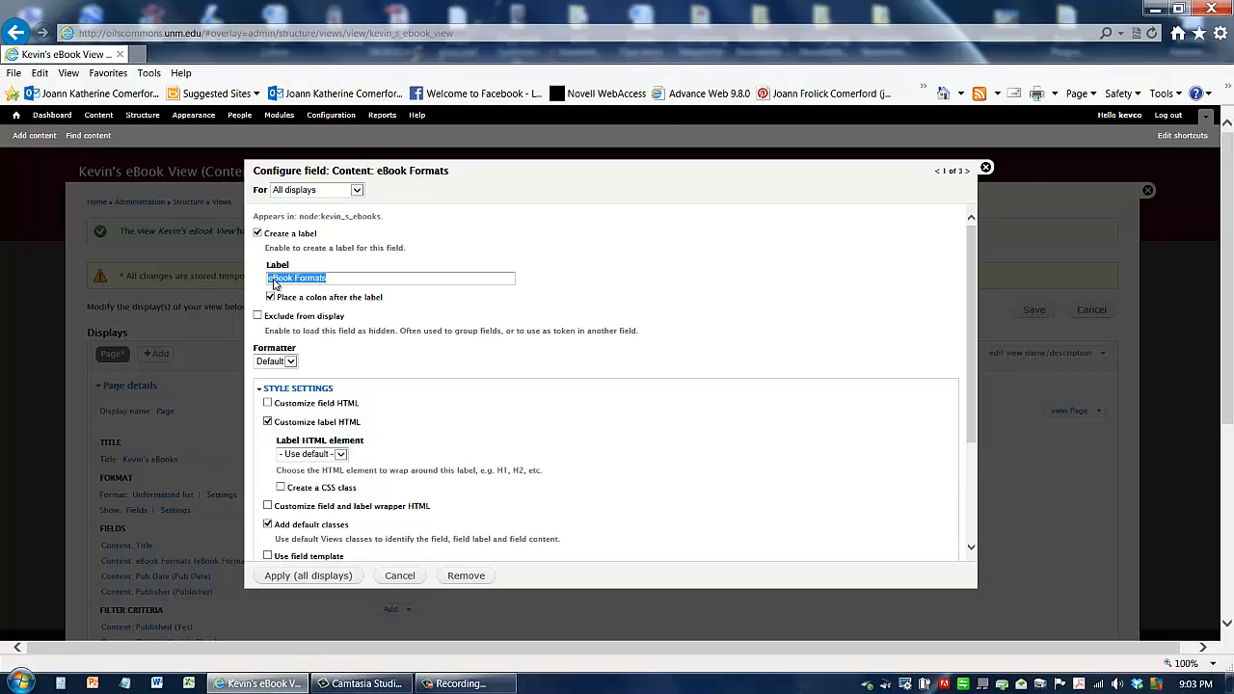
{"action": "left_click", "coordinate": [328, 454]}
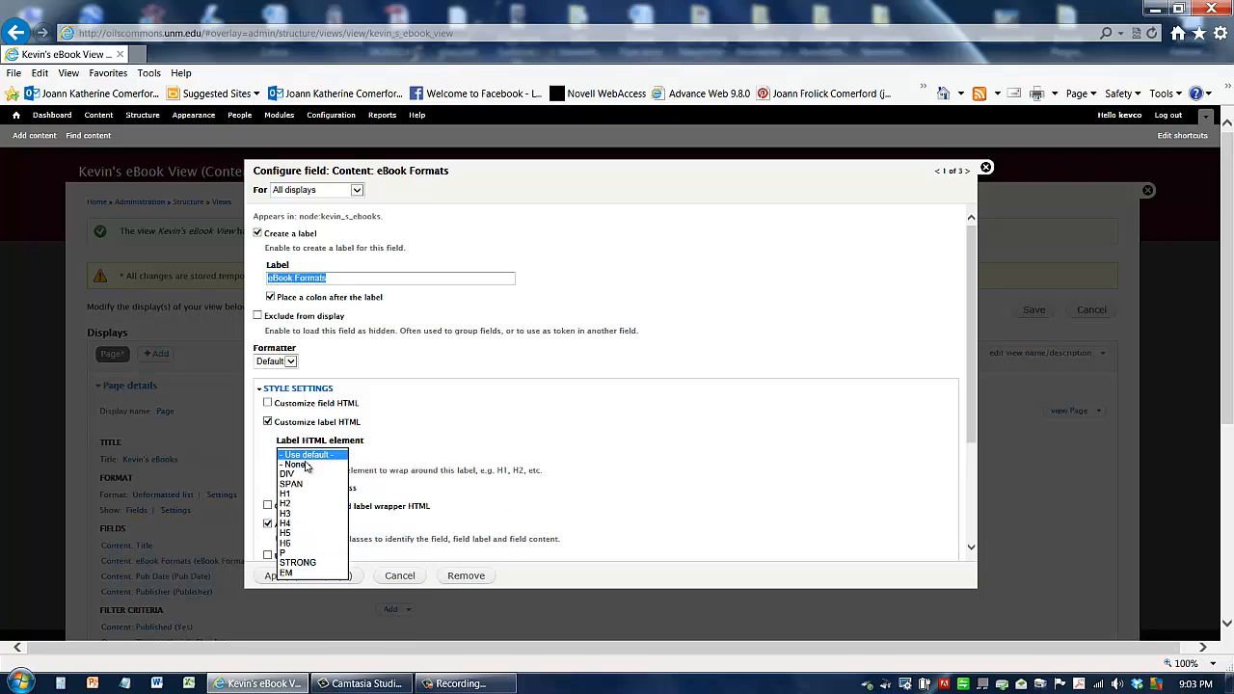
{"action": "left_click", "coordinate": [298, 563]}
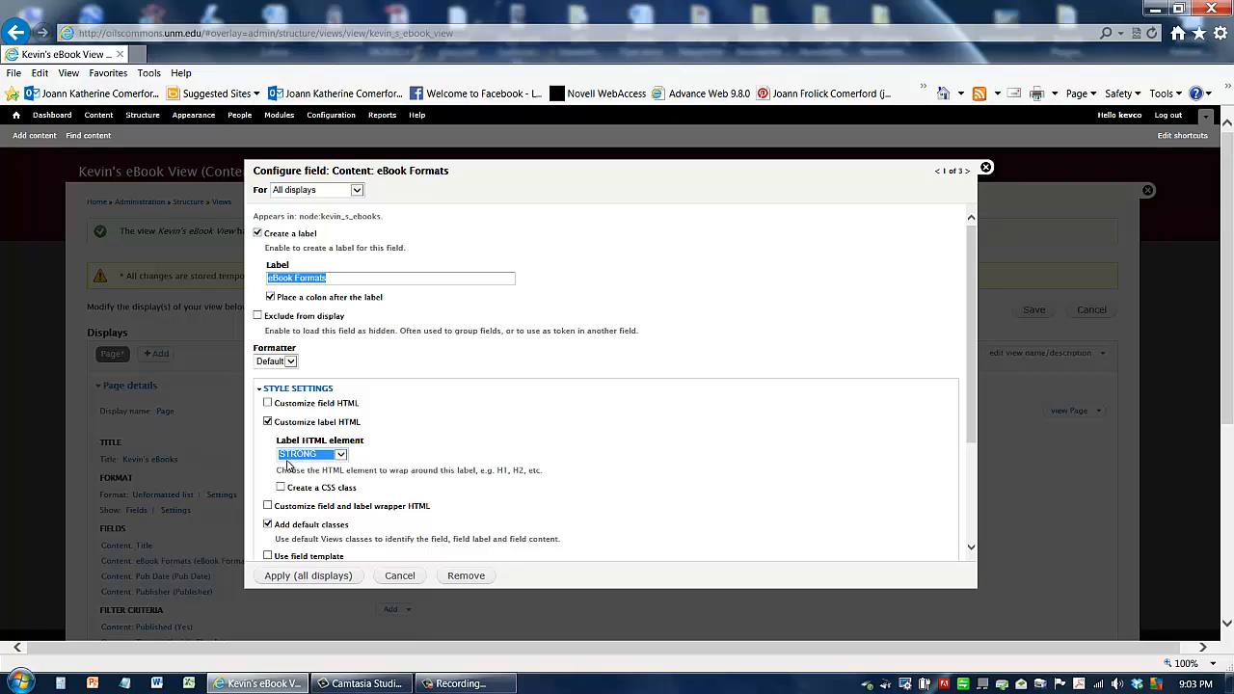
{"action": "left_click", "coordinate": [309, 577]}
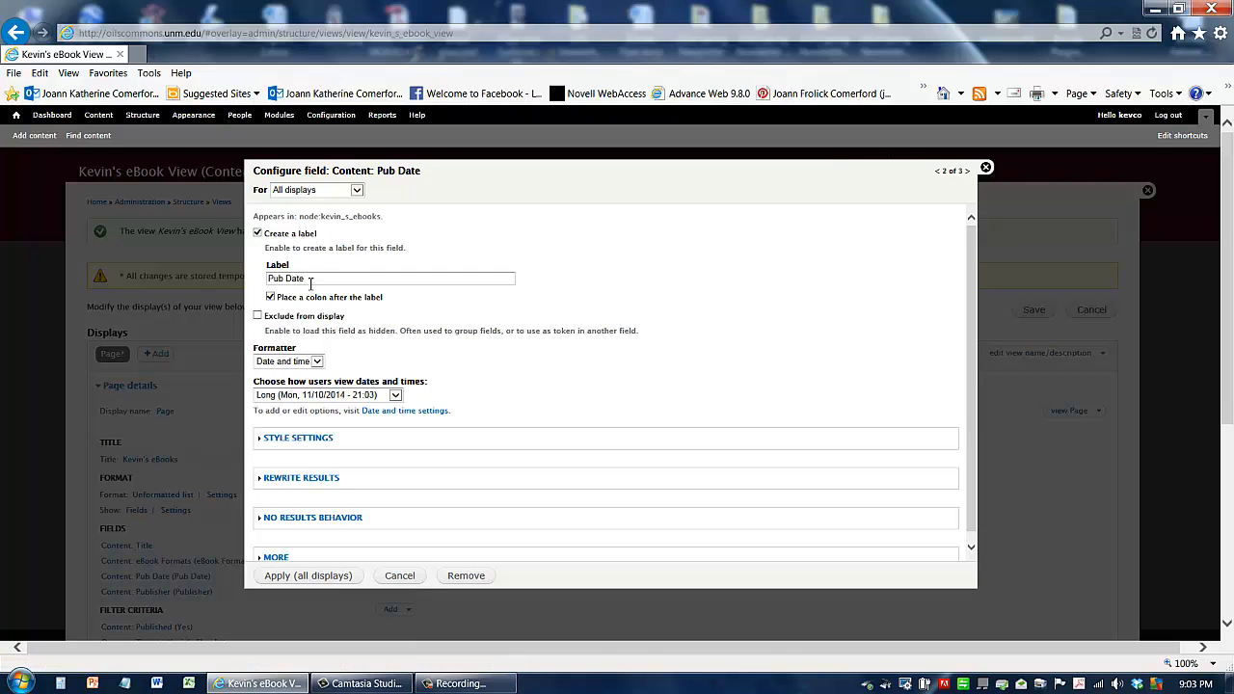
{"action": "left_click", "coordinate": [309, 576]}
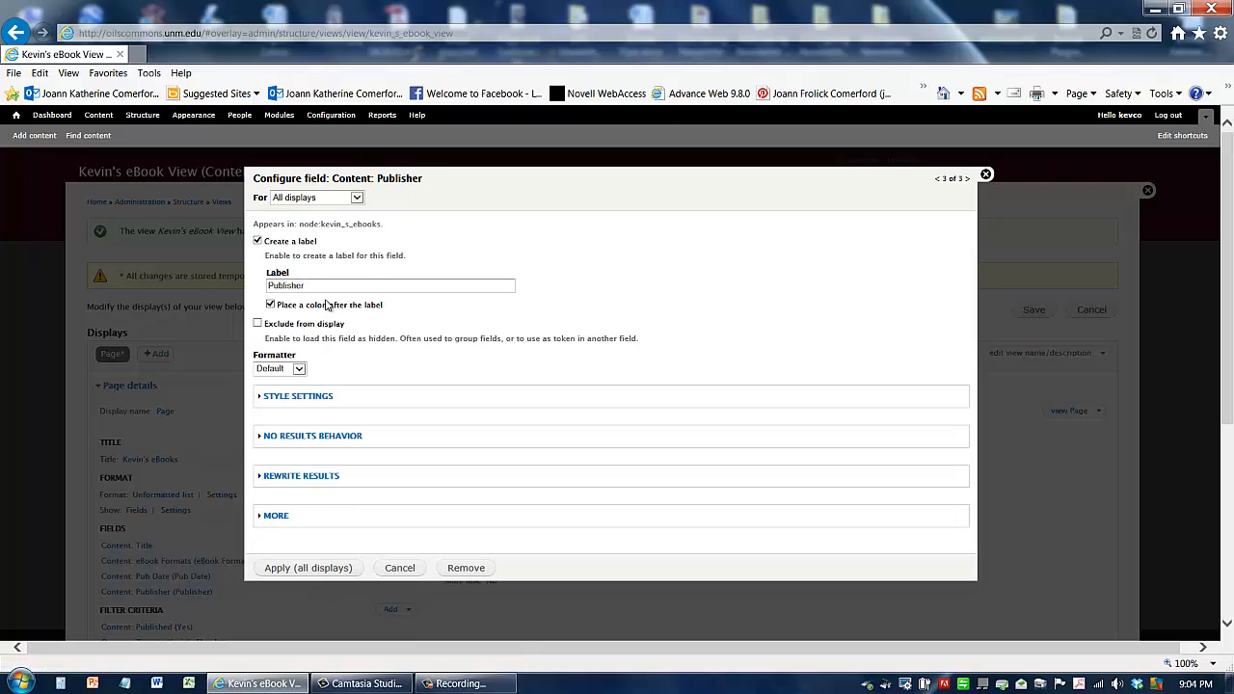
{"action": "left_click", "coordinate": [320, 570]}
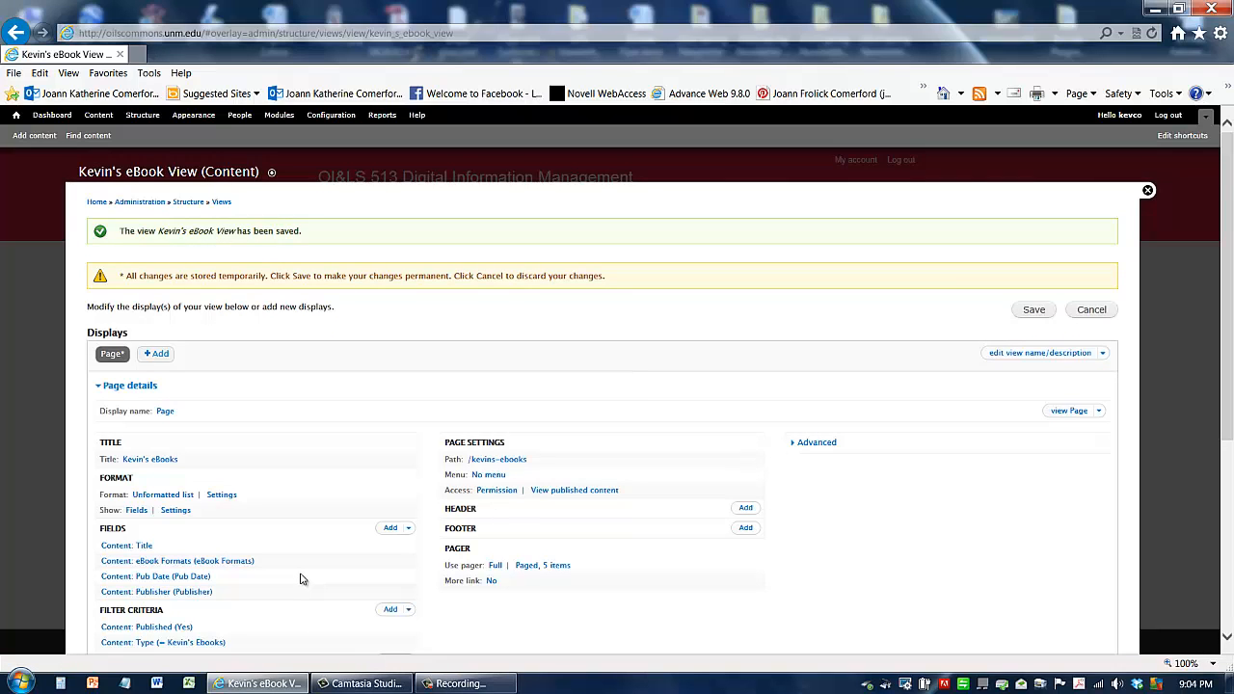
Step: Add a Global: Text area header to the view for all displays with the text "These electronic books for sale."
{"action": "scroll", "coordinate": [310, 569], "scroll_direction": "down", "scroll_amount": 3}
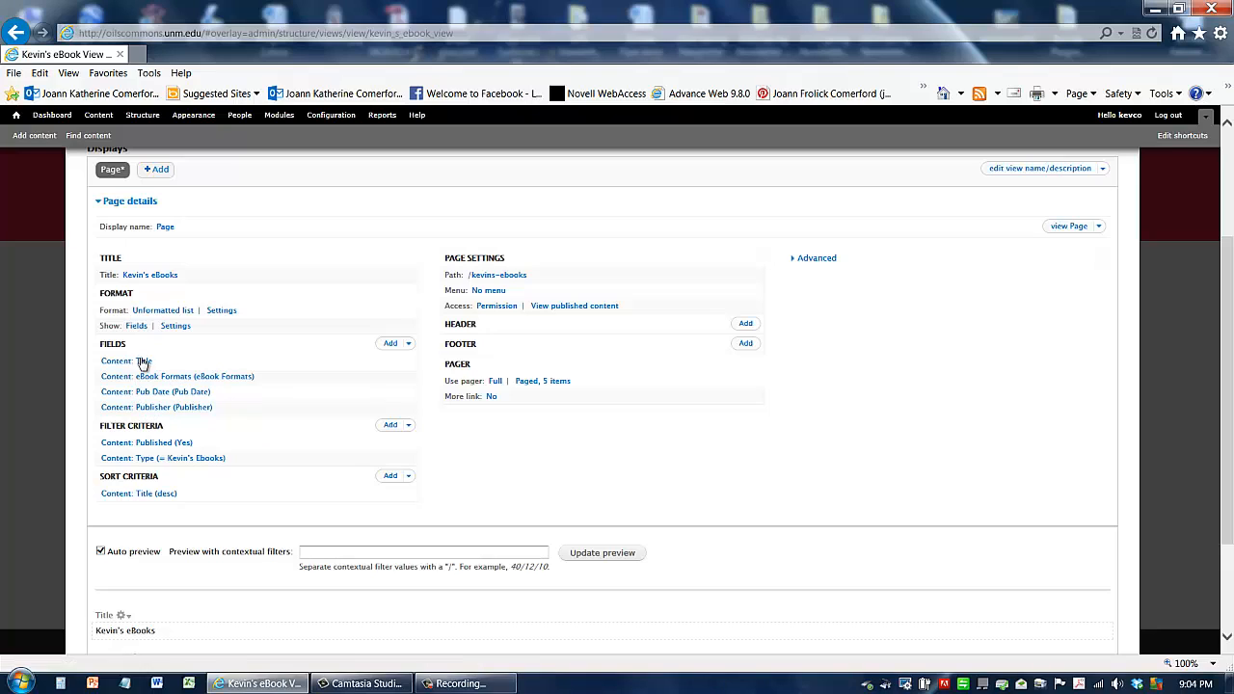
{"action": "scroll", "coordinate": [273, 431], "scroll_direction": "down", "scroll_amount": 3}
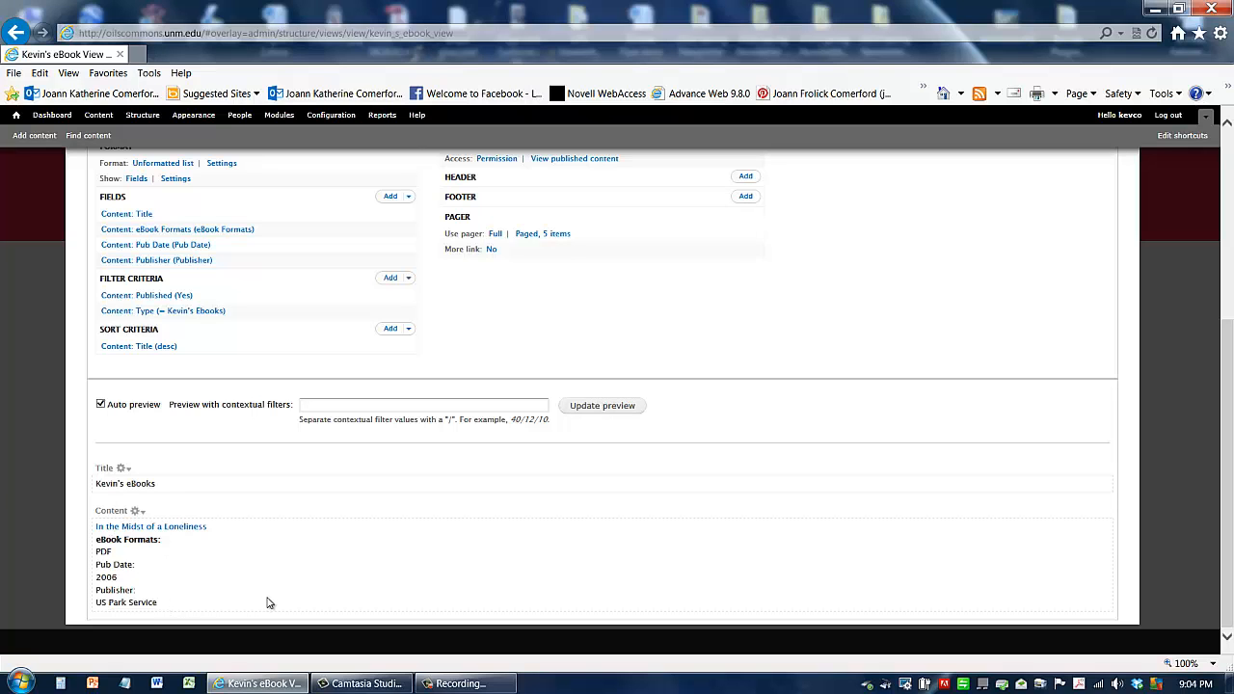
{"action": "scroll", "coordinate": [218, 583], "scroll_direction": "up", "scroll_amount": 2}
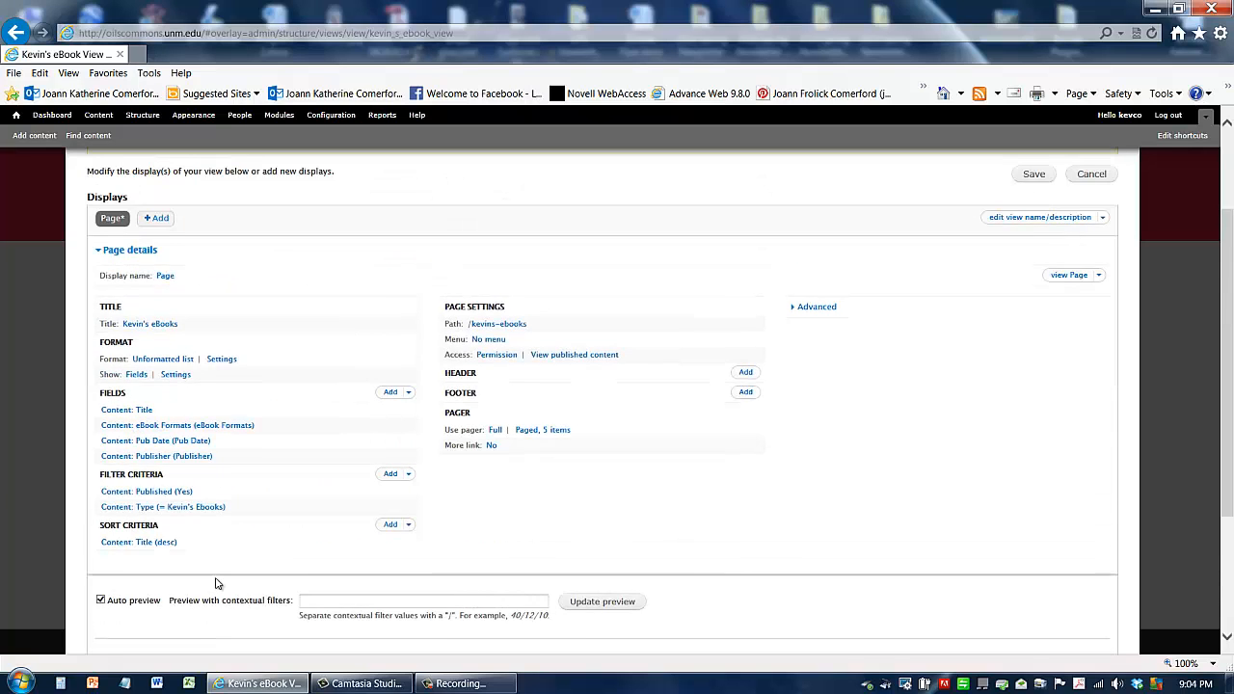
{"action": "scroll", "coordinate": [216, 582], "scroll_direction": "down", "scroll_amount": 2}
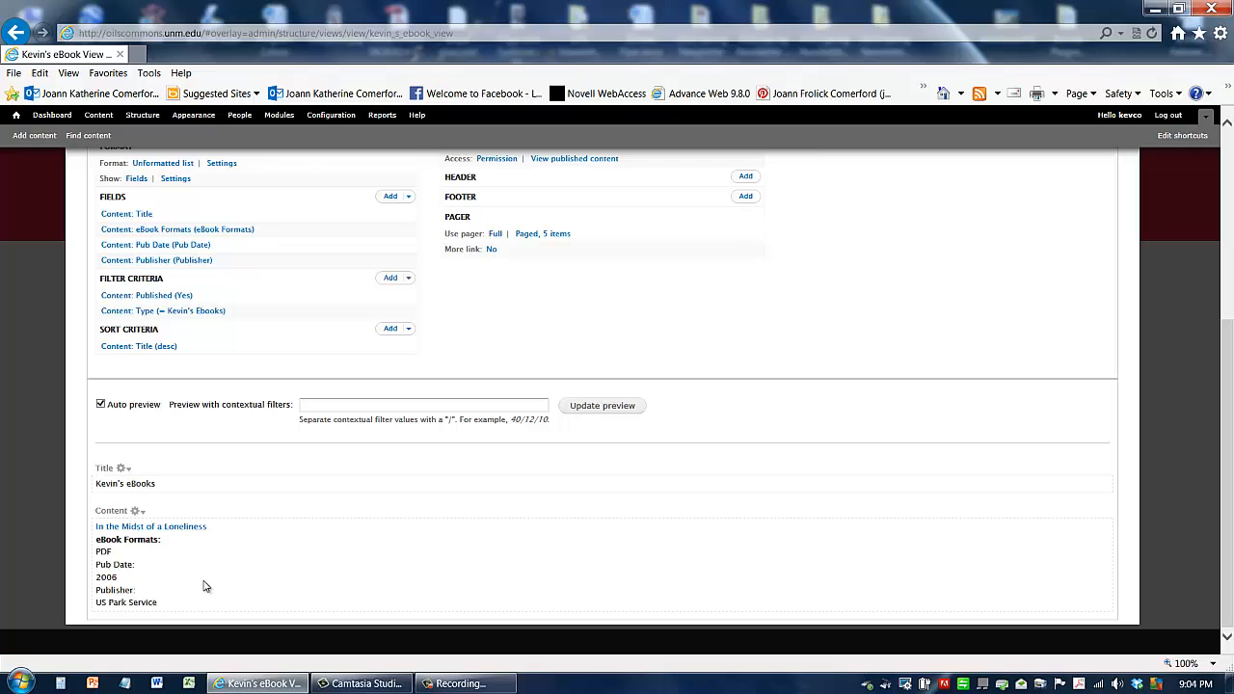
{"action": "scroll", "coordinate": [204, 585], "scroll_direction": "up", "scroll_amount": 2}
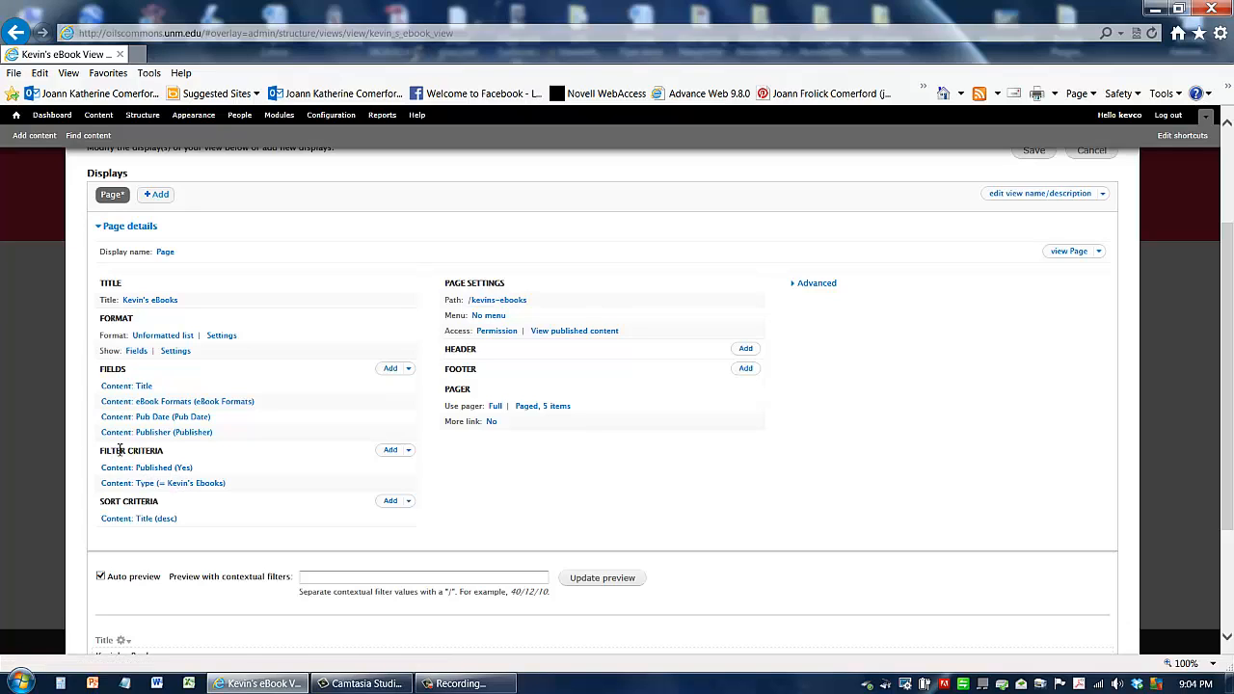
{"action": "left_click_drag", "start_coordinate": [224, 490], "coordinate": [103, 485]}
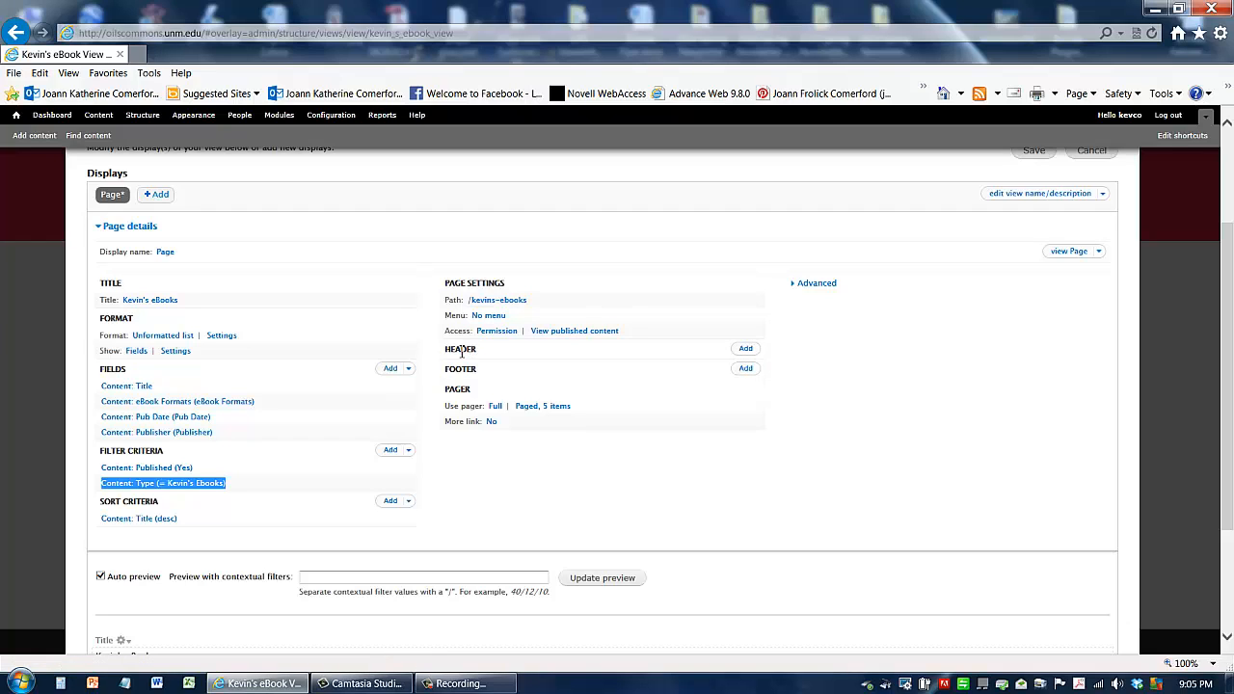
{"action": "left_click", "coordinate": [747, 353]}
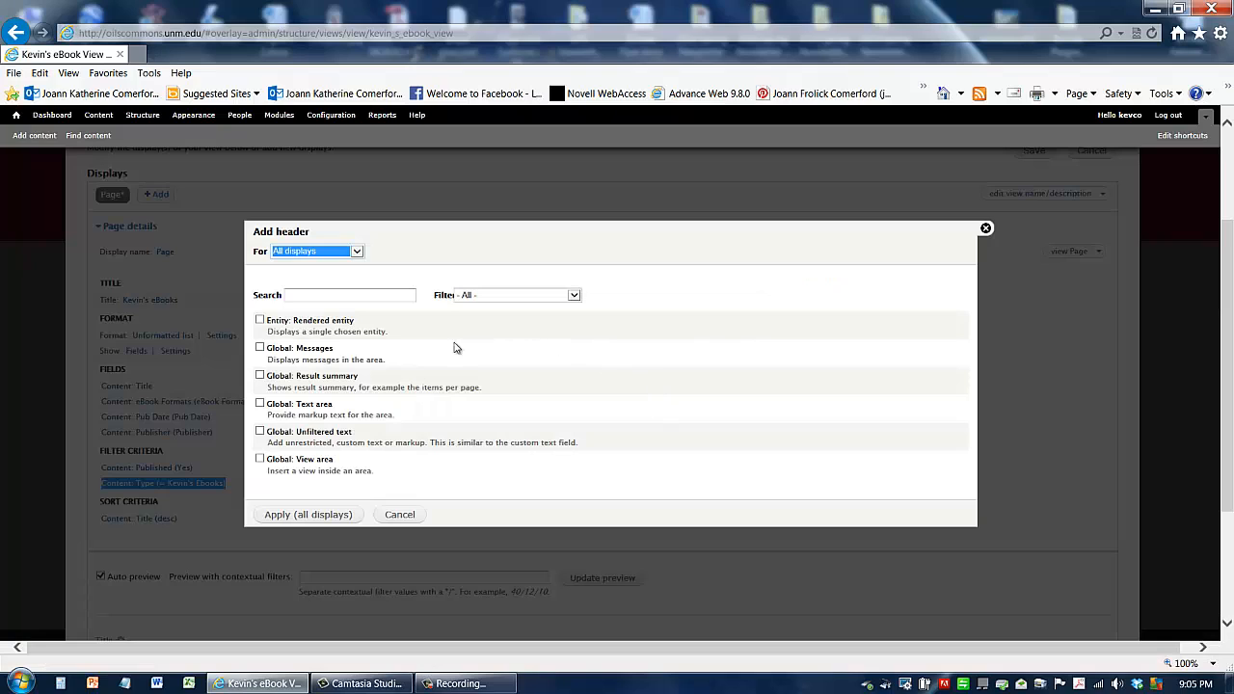
{"action": "left_click", "coordinate": [261, 404]}
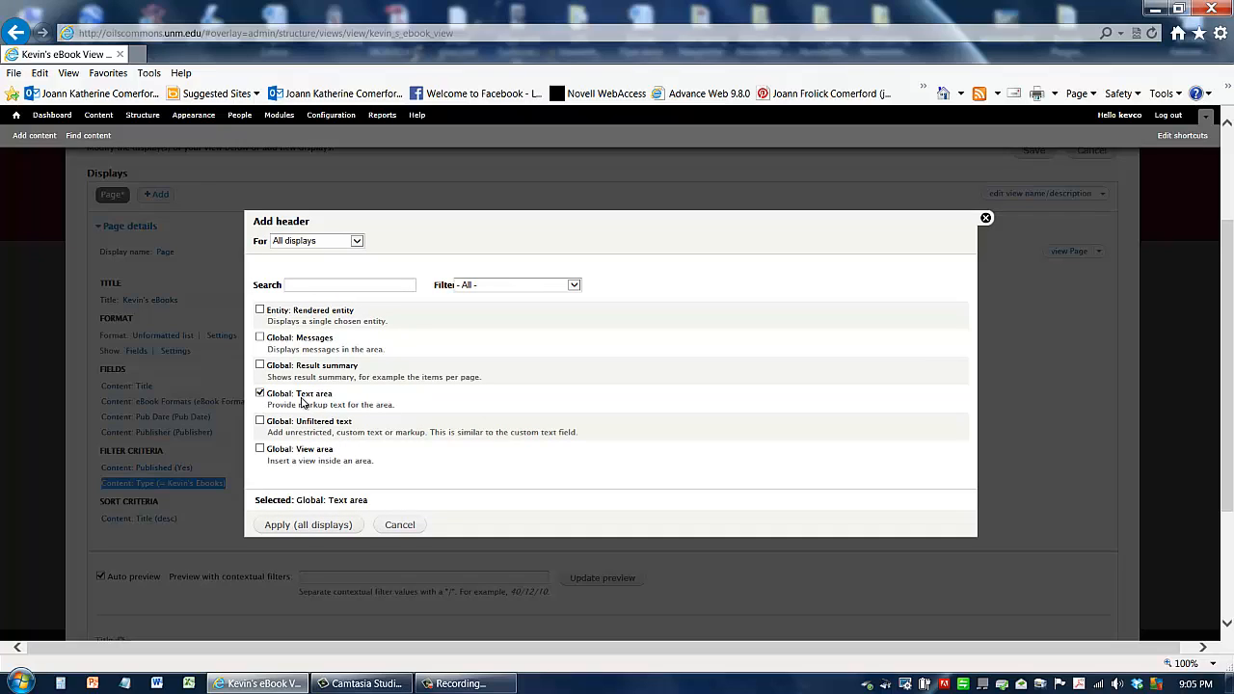
{"action": "left_click", "coordinate": [299, 526]}
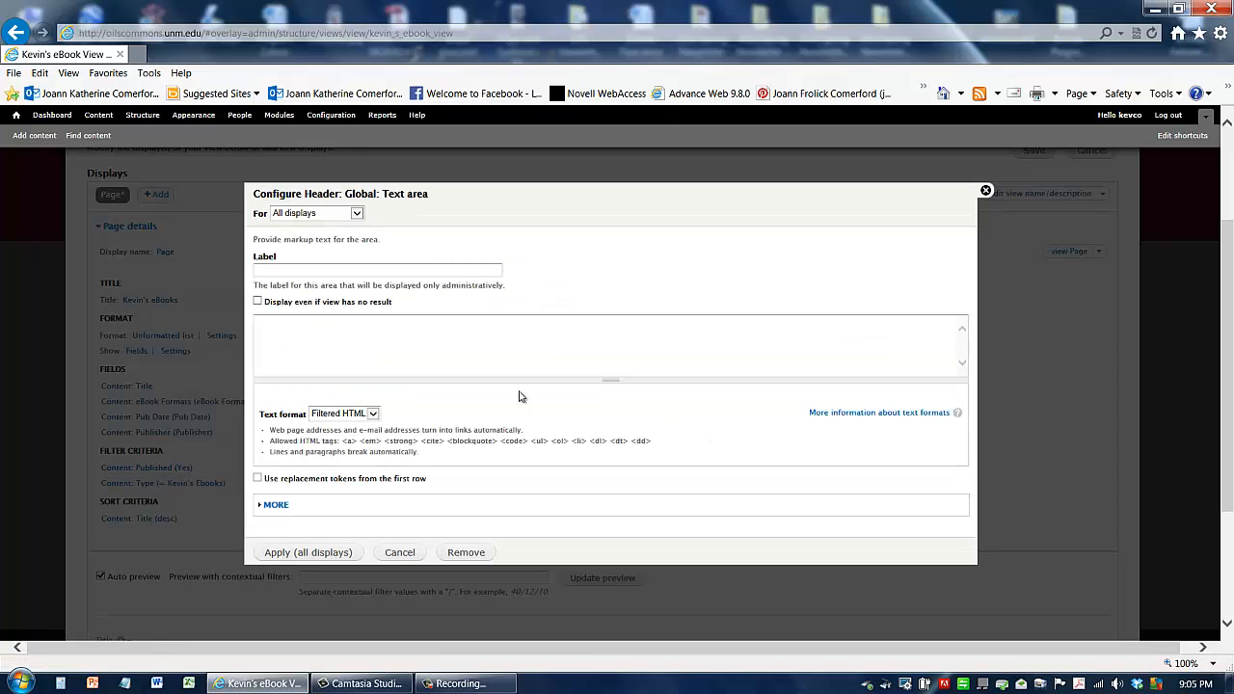
{"action": "left_click", "coordinate": [279, 332]}
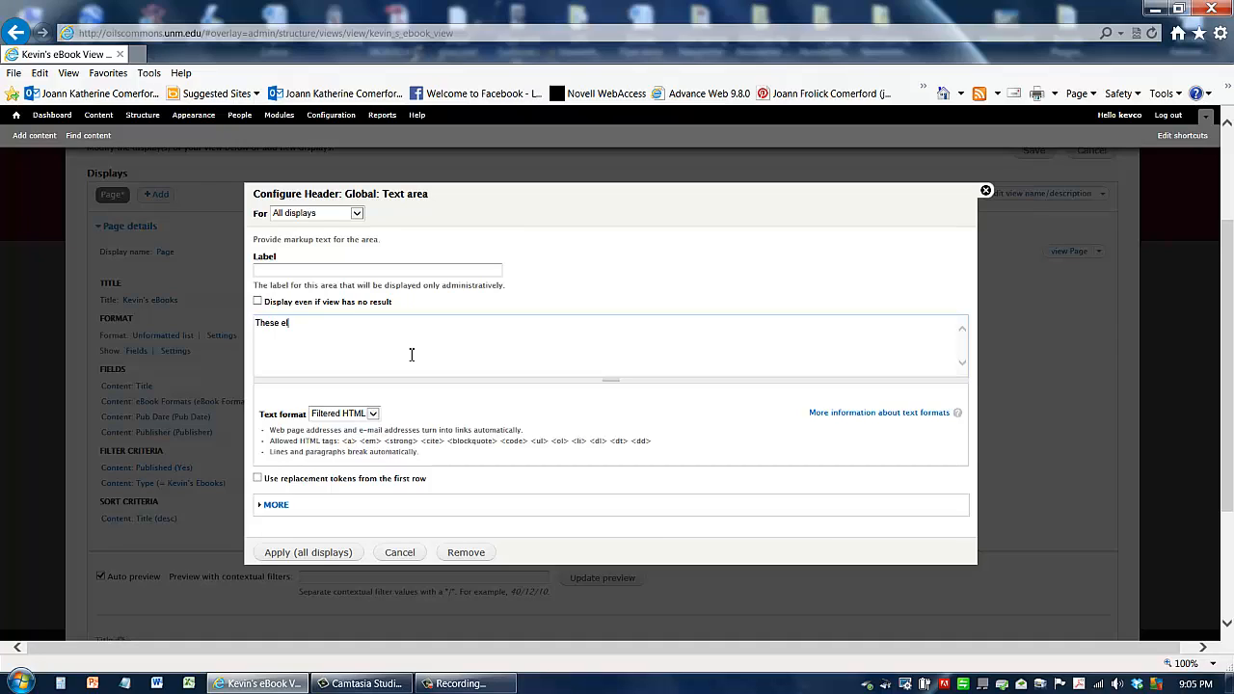
{"action": "type", "text": "ic books for sale."}
{"action": "left_click", "coordinate": [318, 554]}
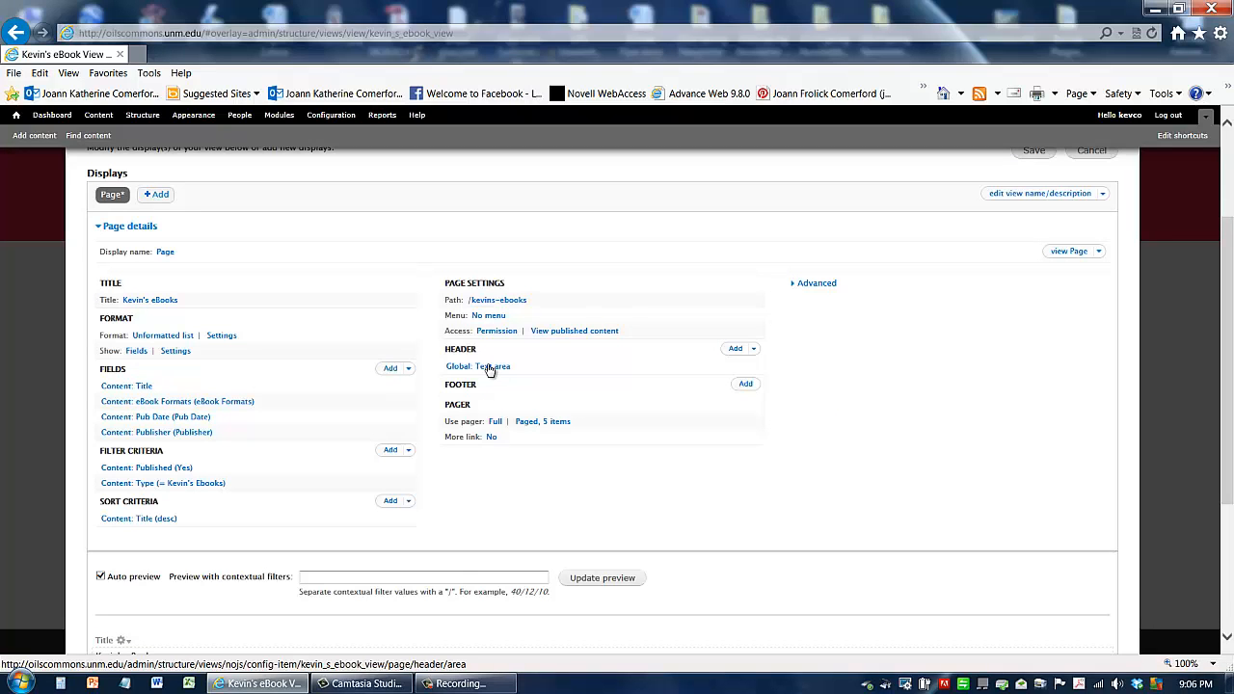
Step: Edit the header text to read "These are electronic books for sale."
{"action": "scroll", "coordinate": [433, 382], "scroll_direction": "down", "scroll_amount": 3}
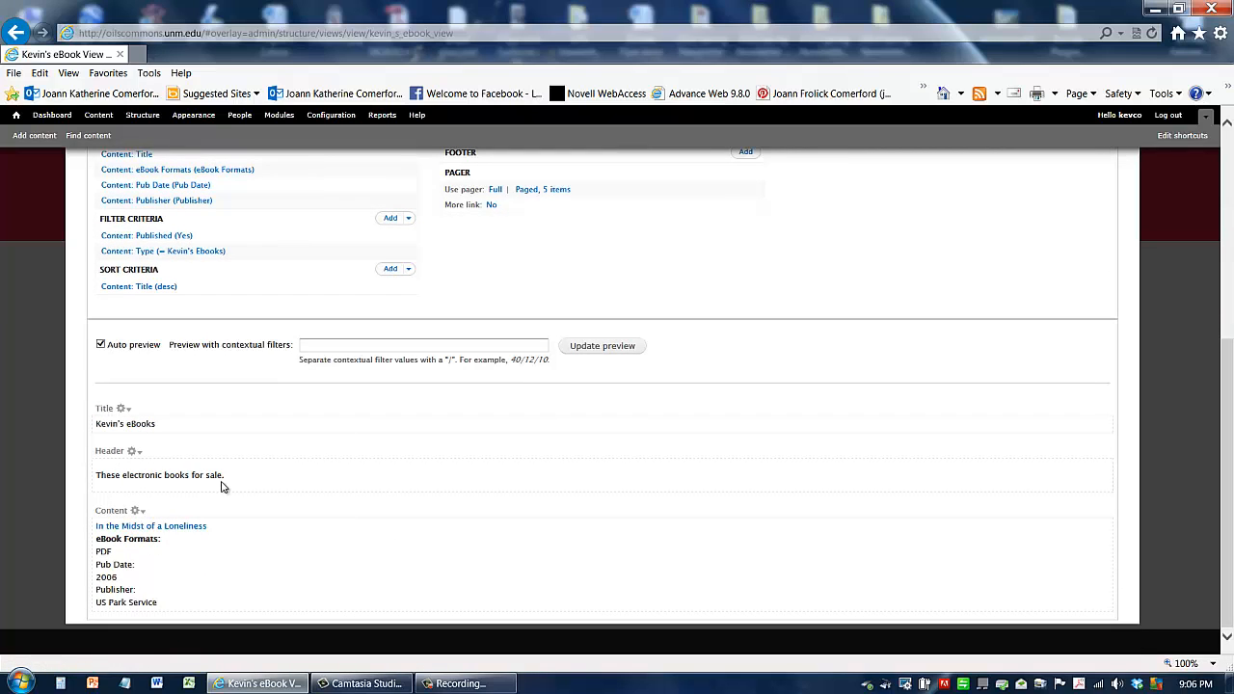
{"action": "scroll", "coordinate": [352, 467], "scroll_direction": "up", "scroll_amount": 3}
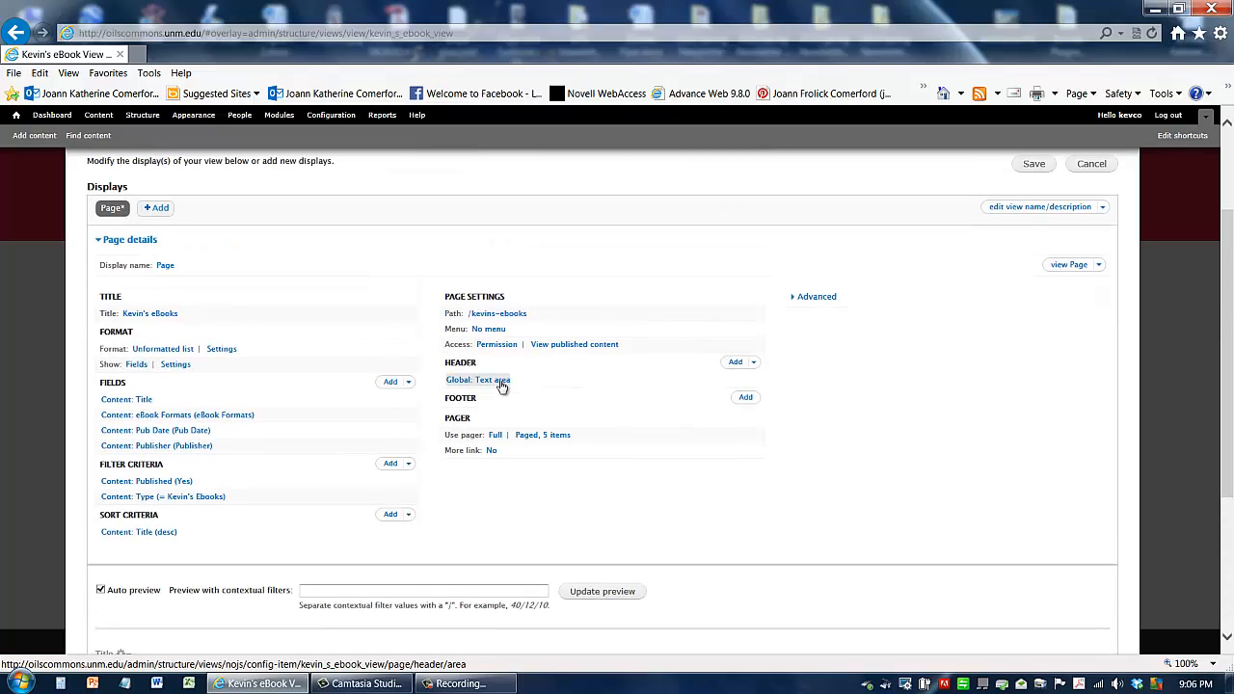
{"action": "left_click", "coordinate": [501, 382]}
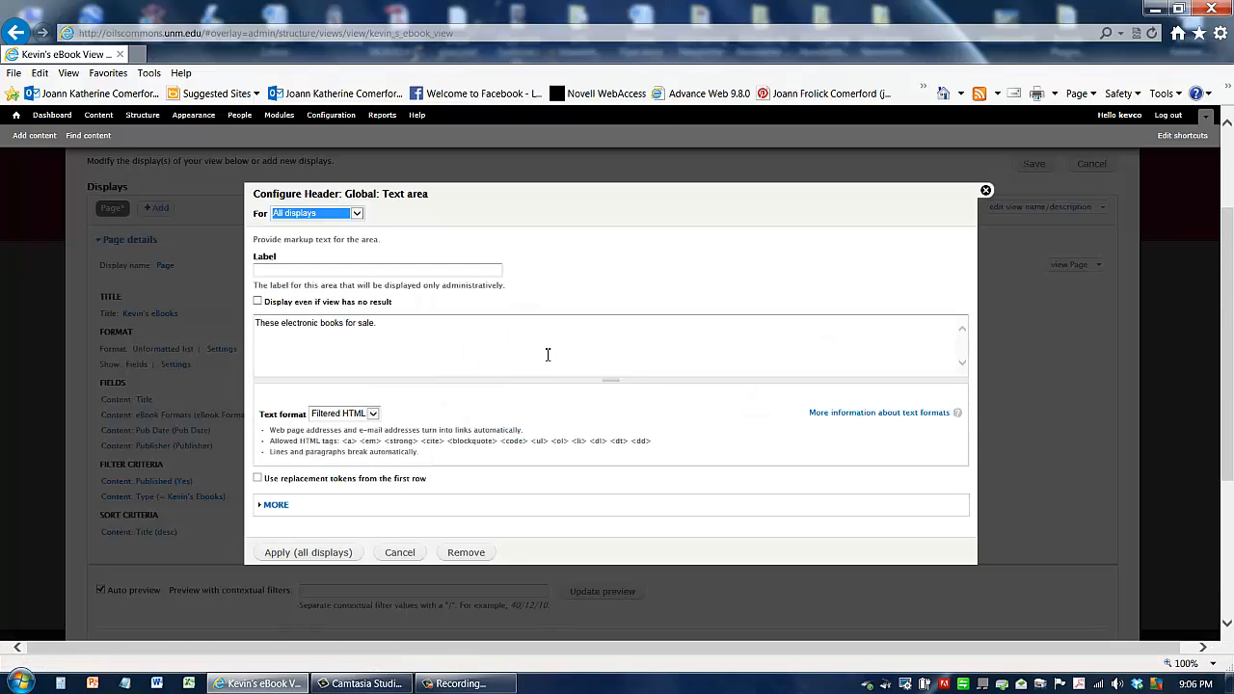
{"action": "left_click", "coordinate": [283, 324]}
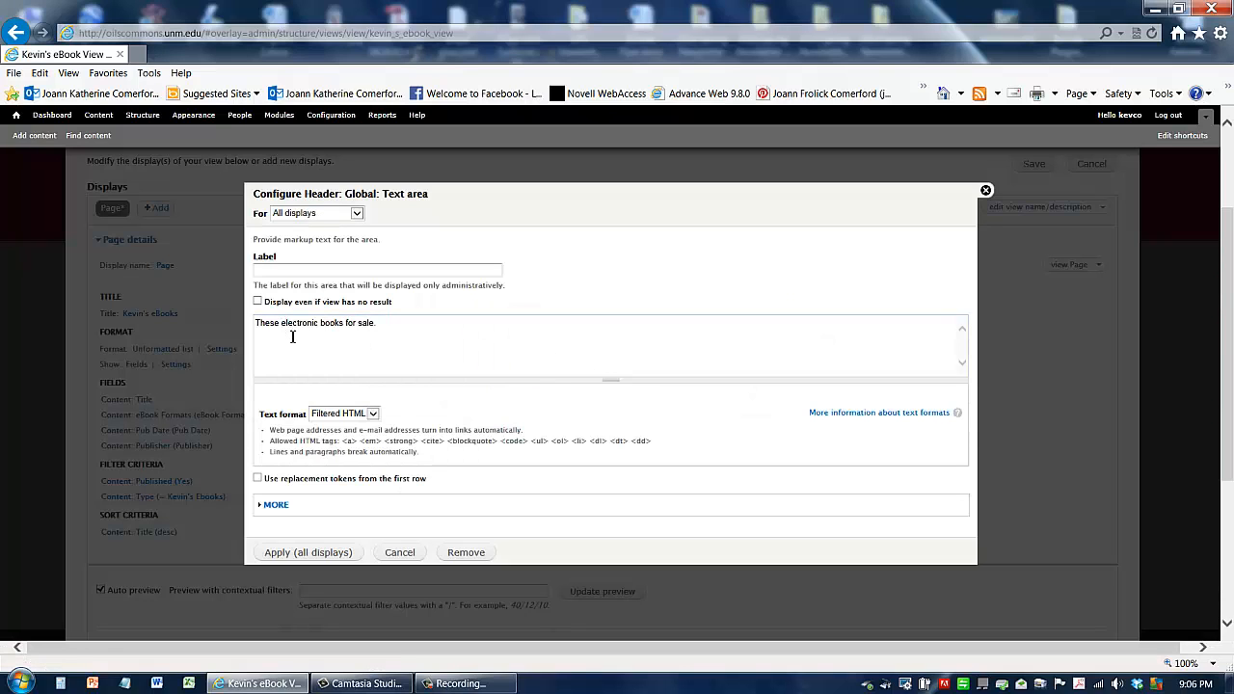
{"action": "type", "text": "are"}
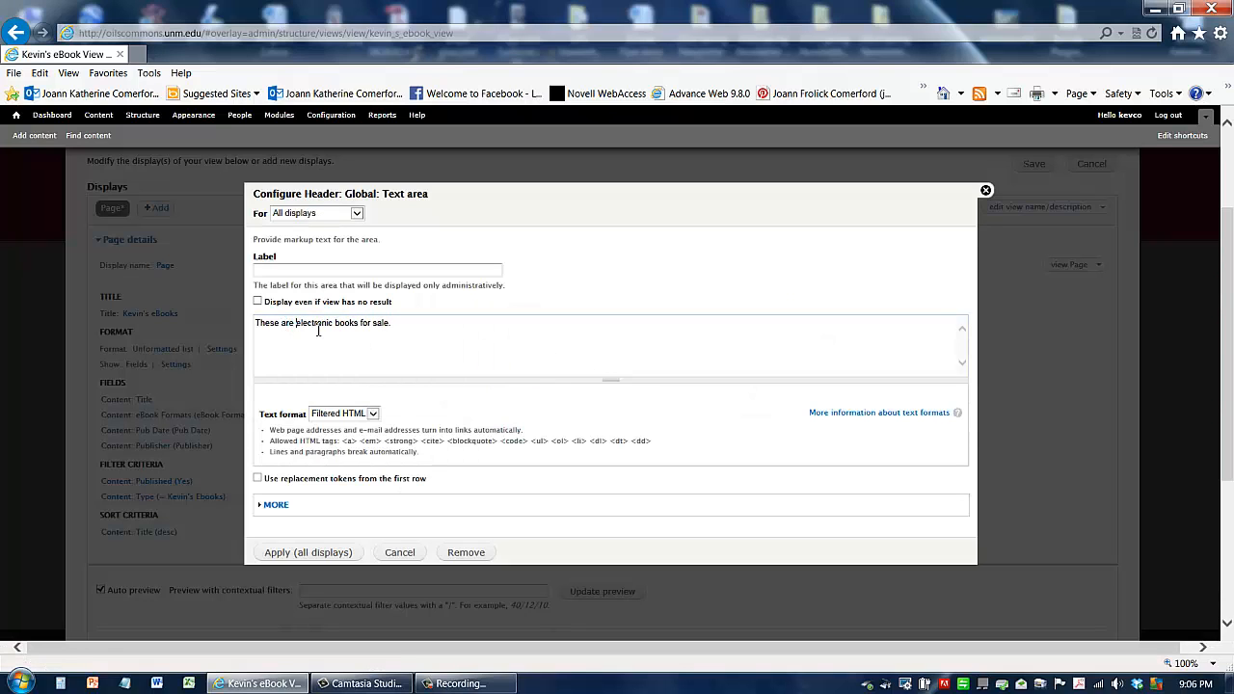
{"action": "left_click", "coordinate": [309, 554]}
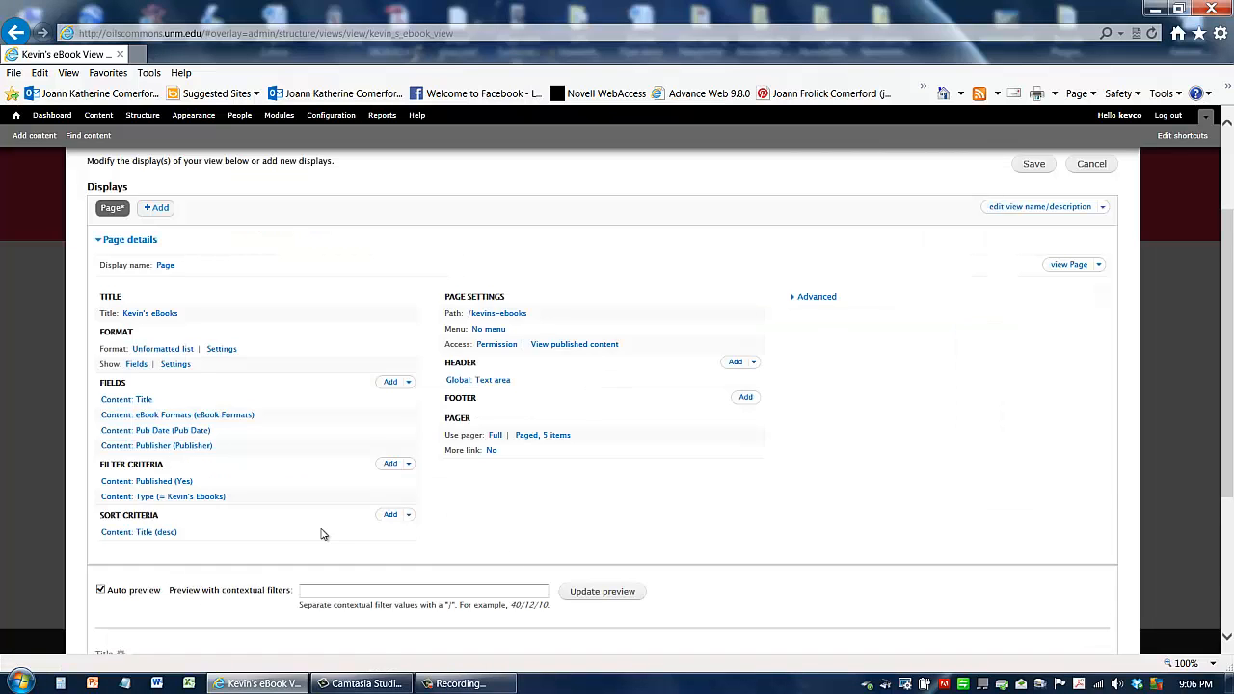
Step: Save the view
{"action": "scroll", "coordinate": [322, 531], "scroll_direction": "down", "scroll_amount": 3}
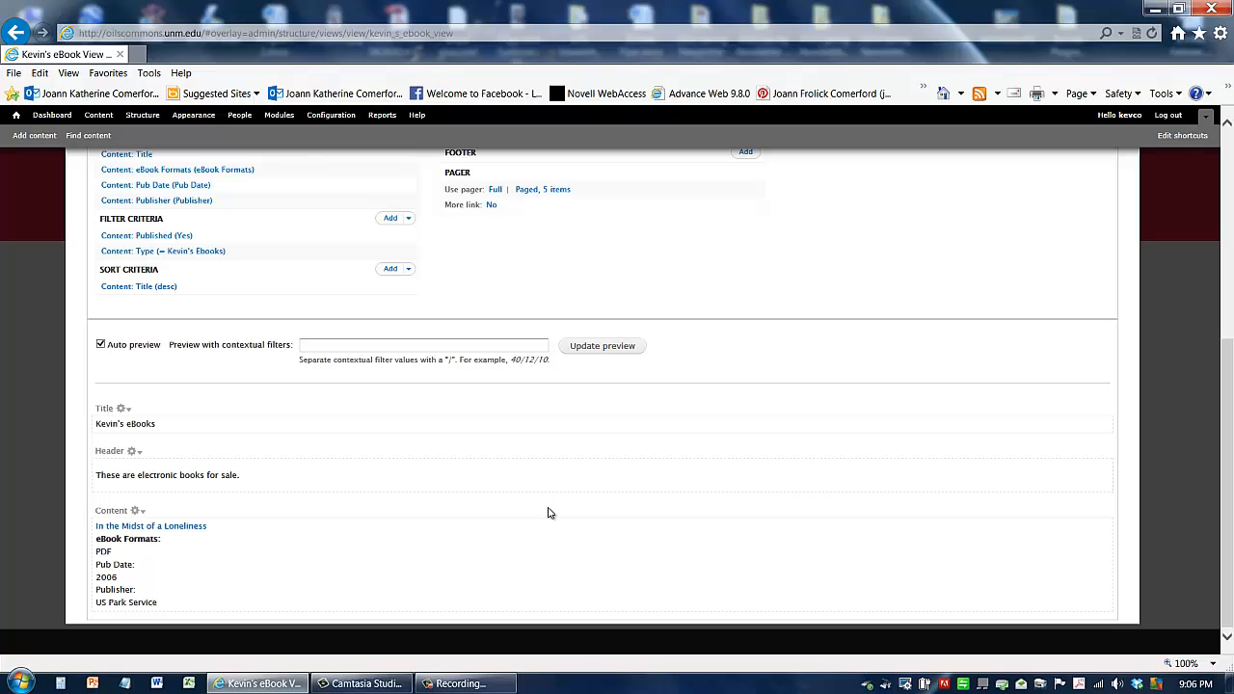
{"action": "scroll", "coordinate": [578, 501], "scroll_direction": "up", "scroll_amount": 5}
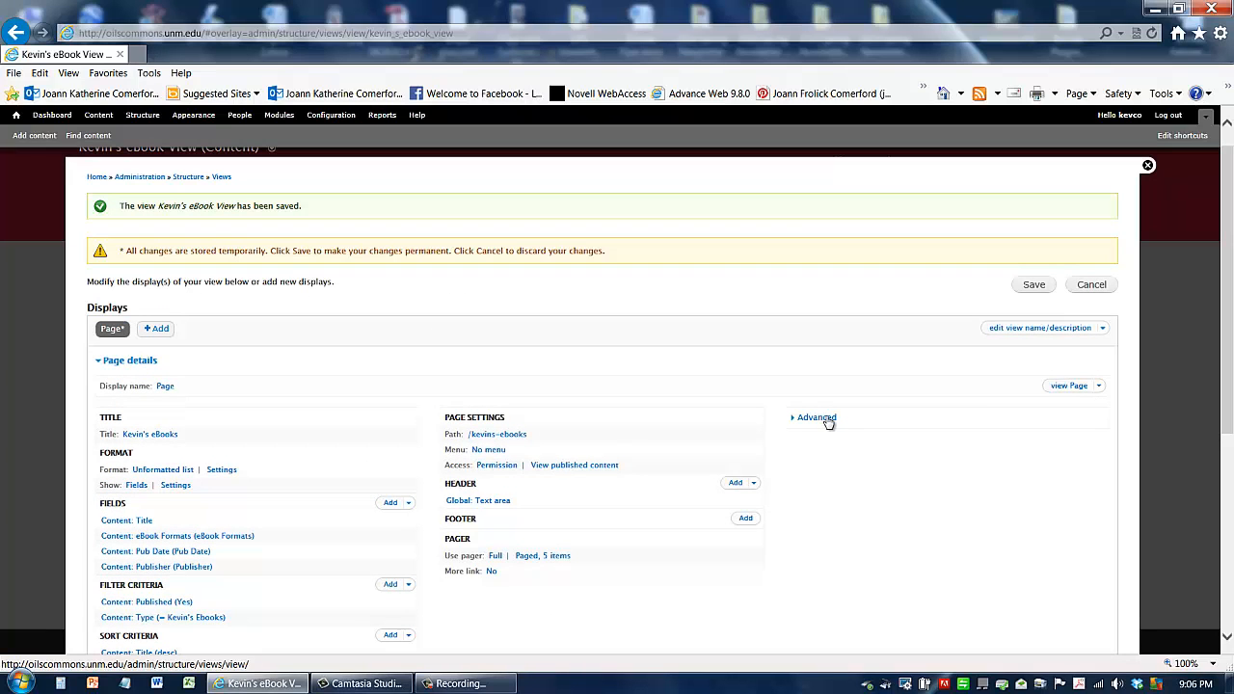
{"action": "left_click", "coordinate": [1035, 286]}
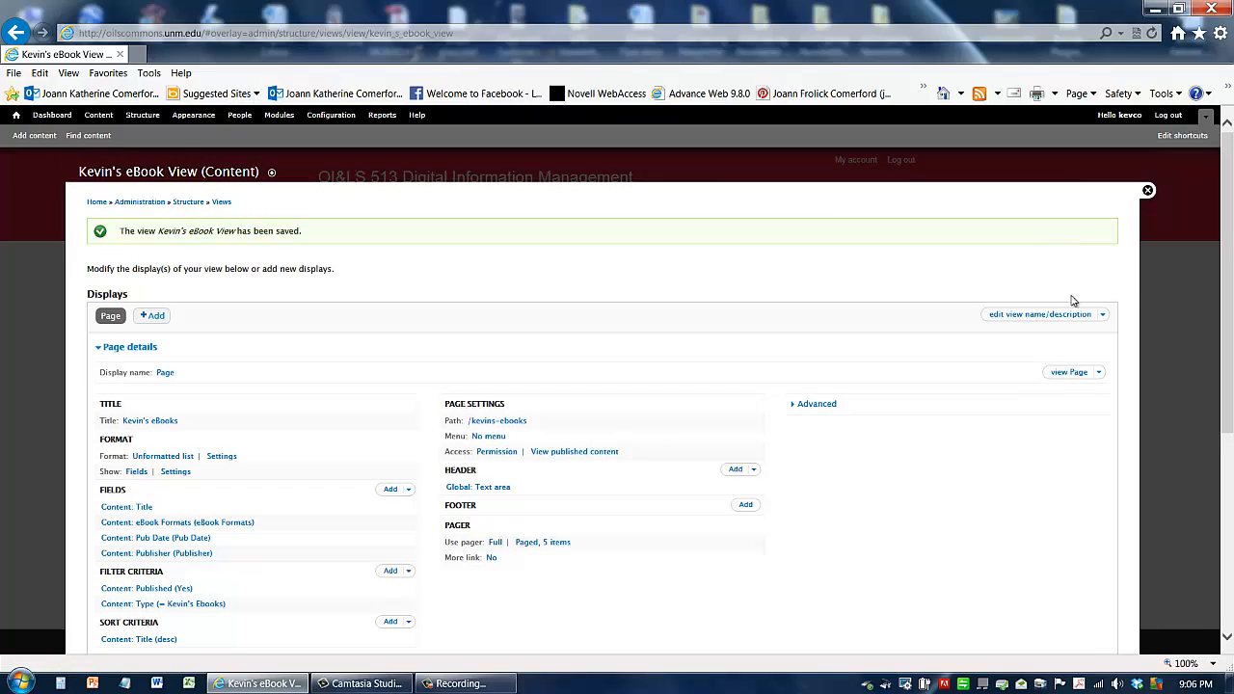
Step: Open the view's page and examine the title, header and listed ebook fields
{"action": "left_click", "coordinate": [1069, 374]}
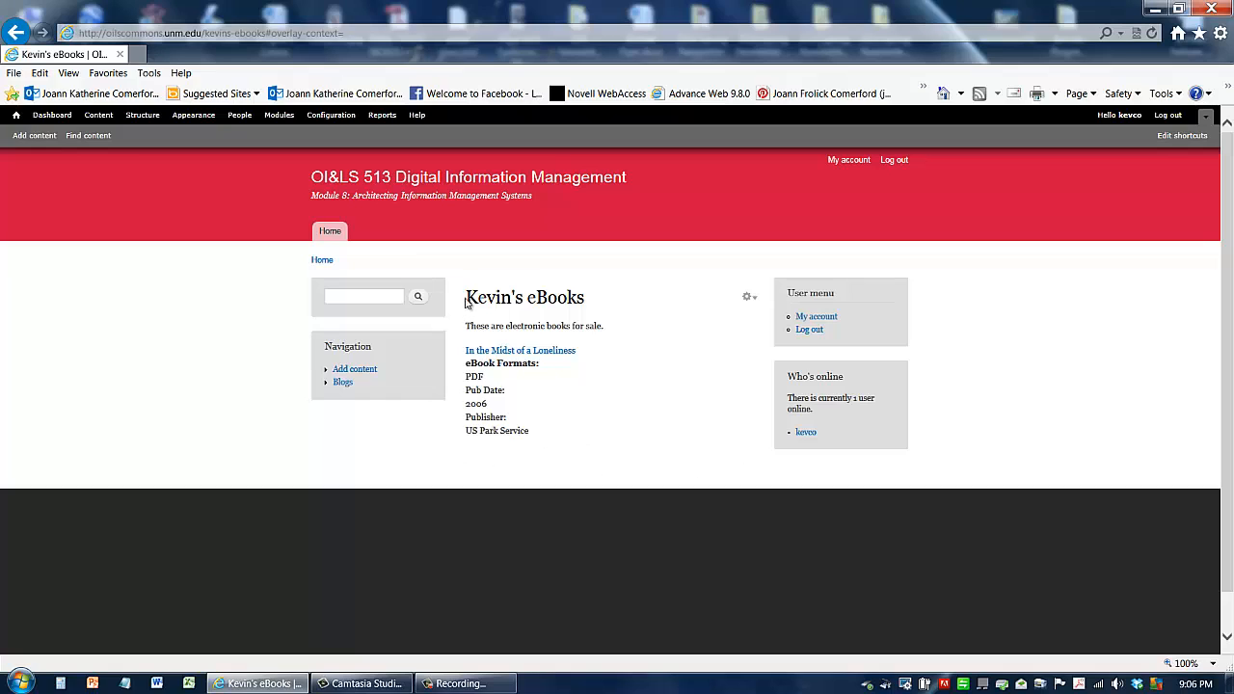
{"action": "left_click_drag", "start_coordinate": [468, 298], "coordinate": [600, 299]}
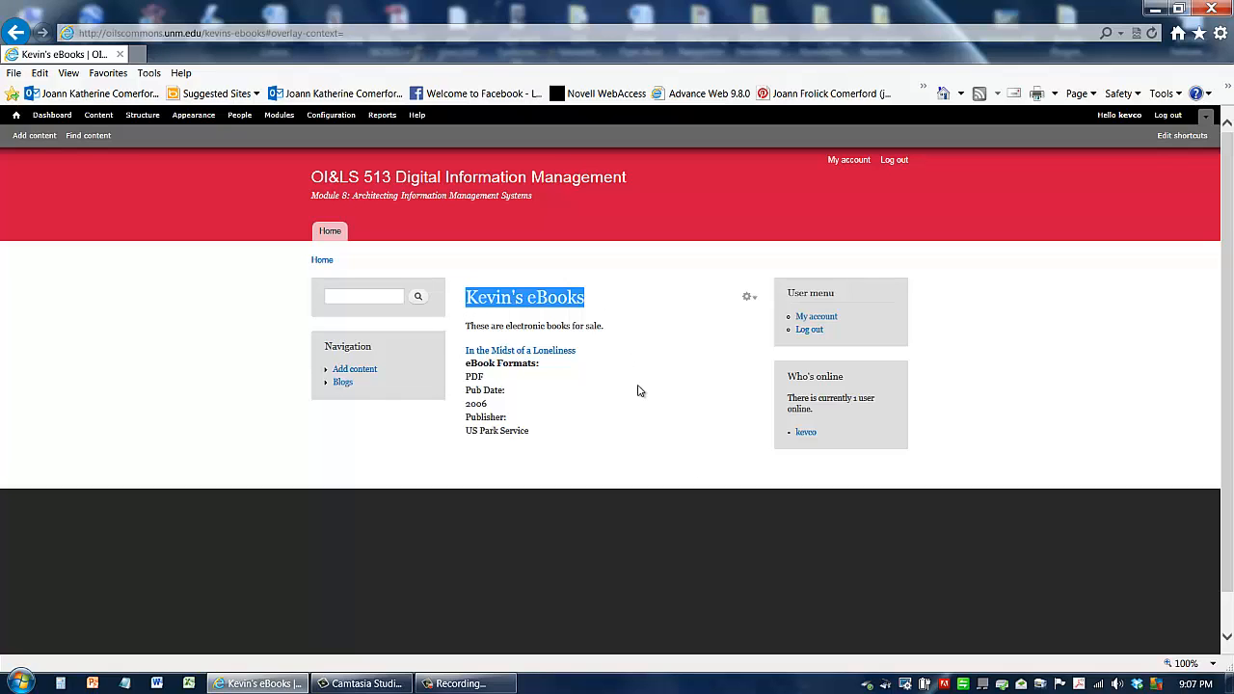
{"action": "left_click", "coordinate": [640, 427]}
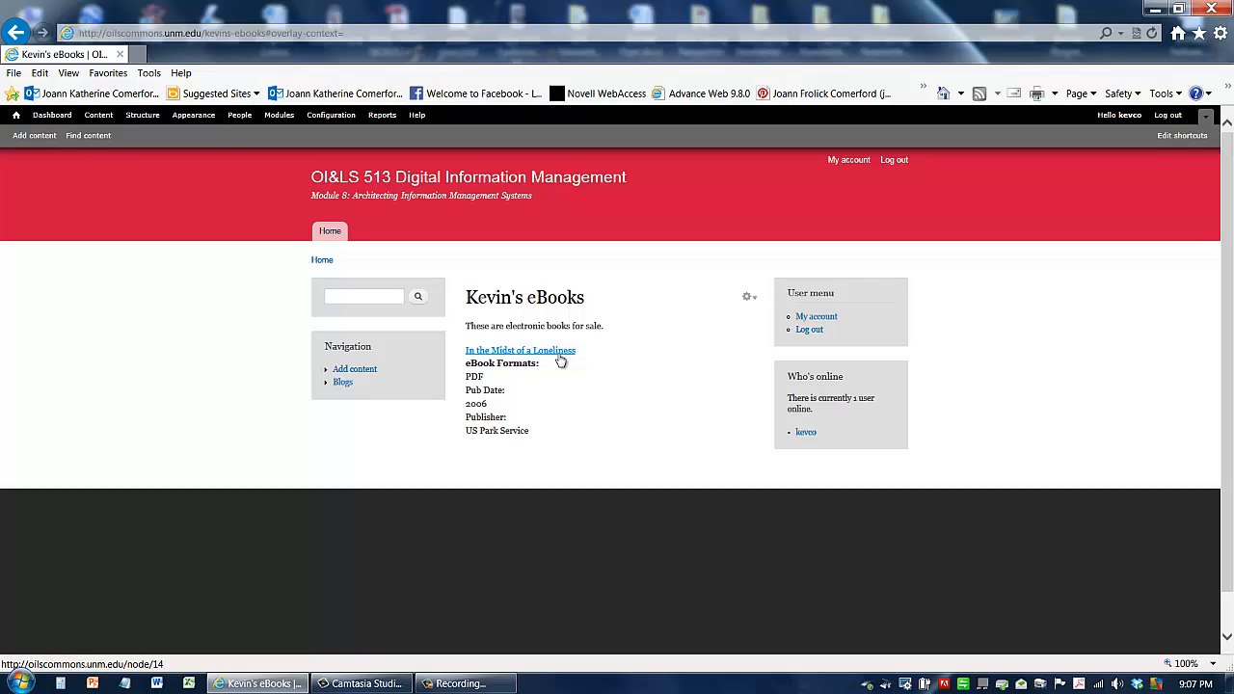
{"action": "left_click_drag", "start_coordinate": [485, 384], "coordinate": [466, 363]}
{"action": "left_click", "coordinate": [490, 408]}
{"action": "left_click_drag", "start_coordinate": [490, 408], "coordinate": [466, 387]}
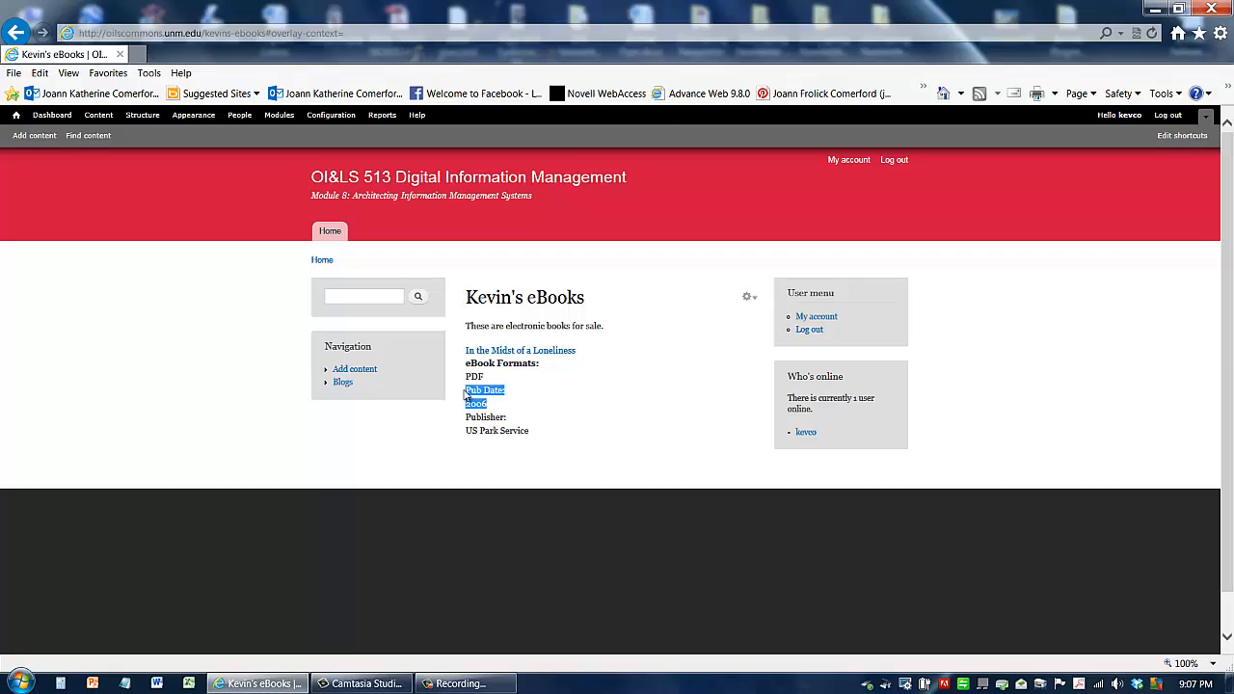
{"action": "left_click_drag", "start_coordinate": [546, 438], "coordinate": [468, 418]}
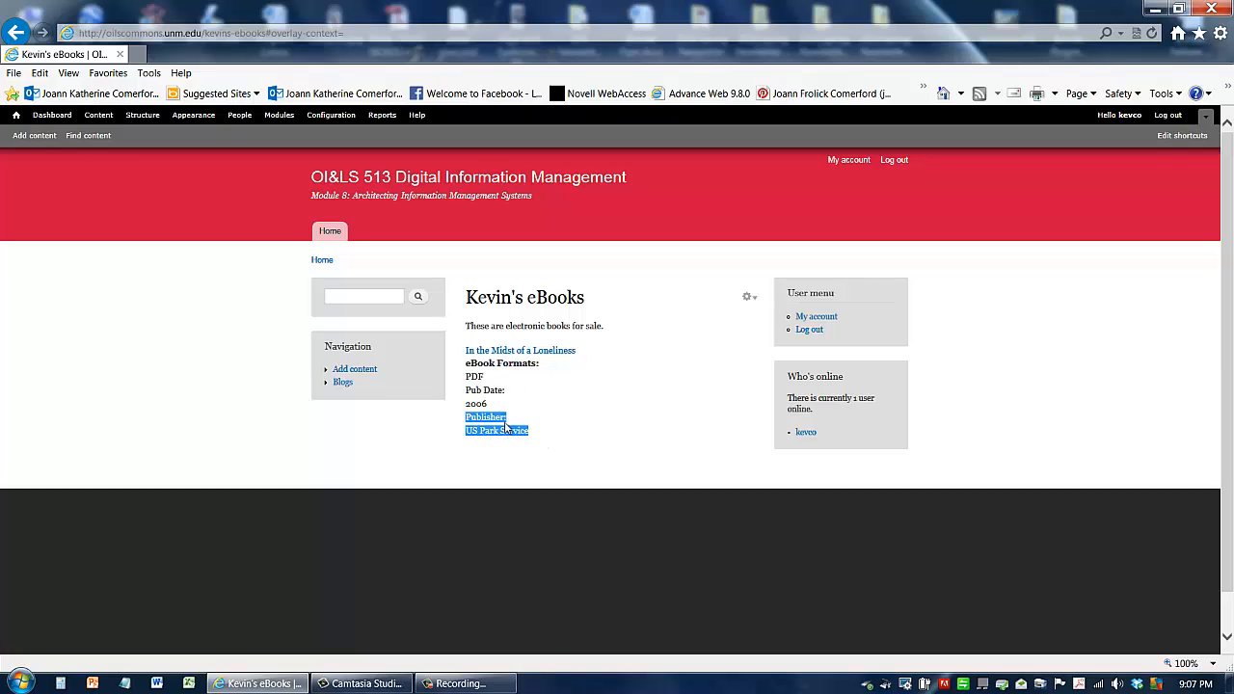
{"action": "left_click", "coordinate": [563, 448]}
Step: Reopen the view for editing and switch the row style back to Content with Teaser view mode and display links
{"action": "mouse_move", "coordinate": [755, 307]}
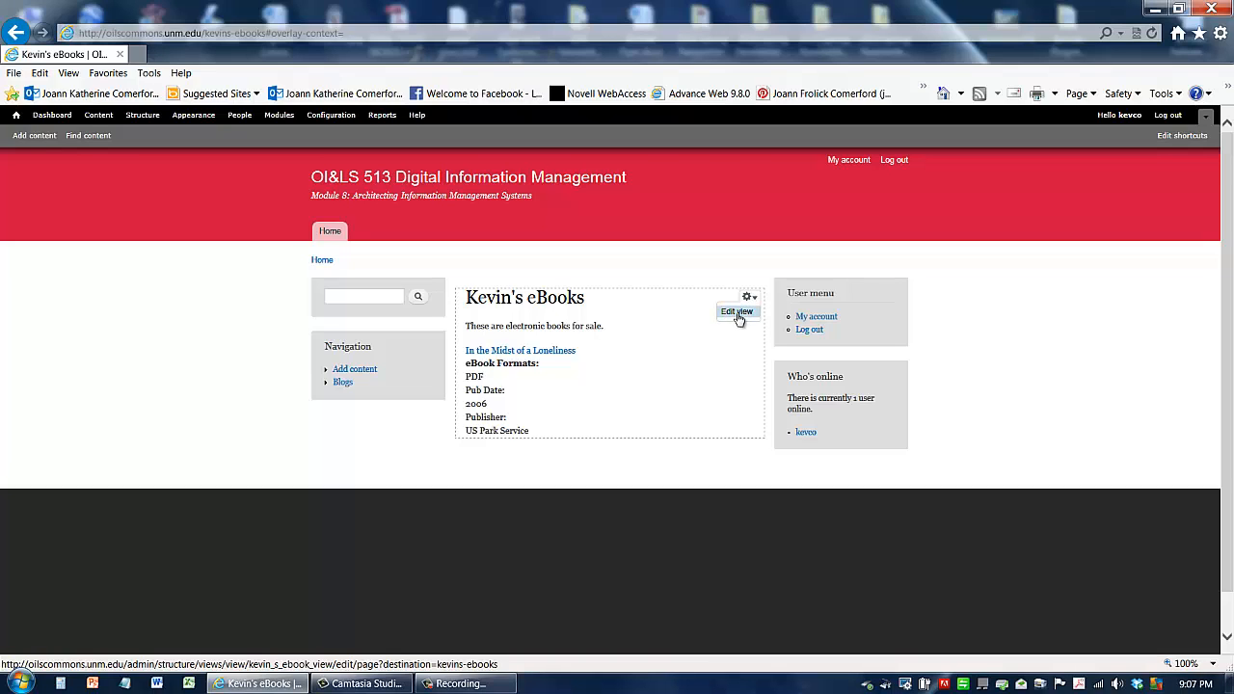
{"action": "left_click", "coordinate": [738, 315]}
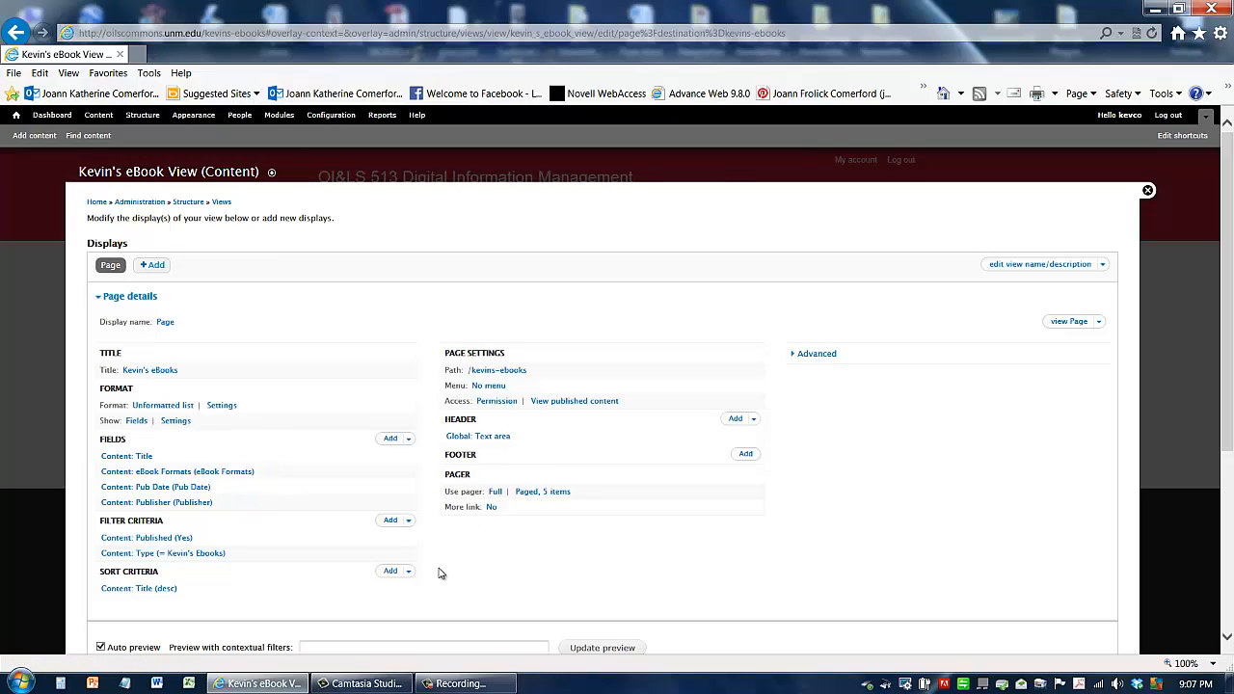
{"action": "scroll", "coordinate": [464, 561], "scroll_direction": "down", "scroll_amount": 1}
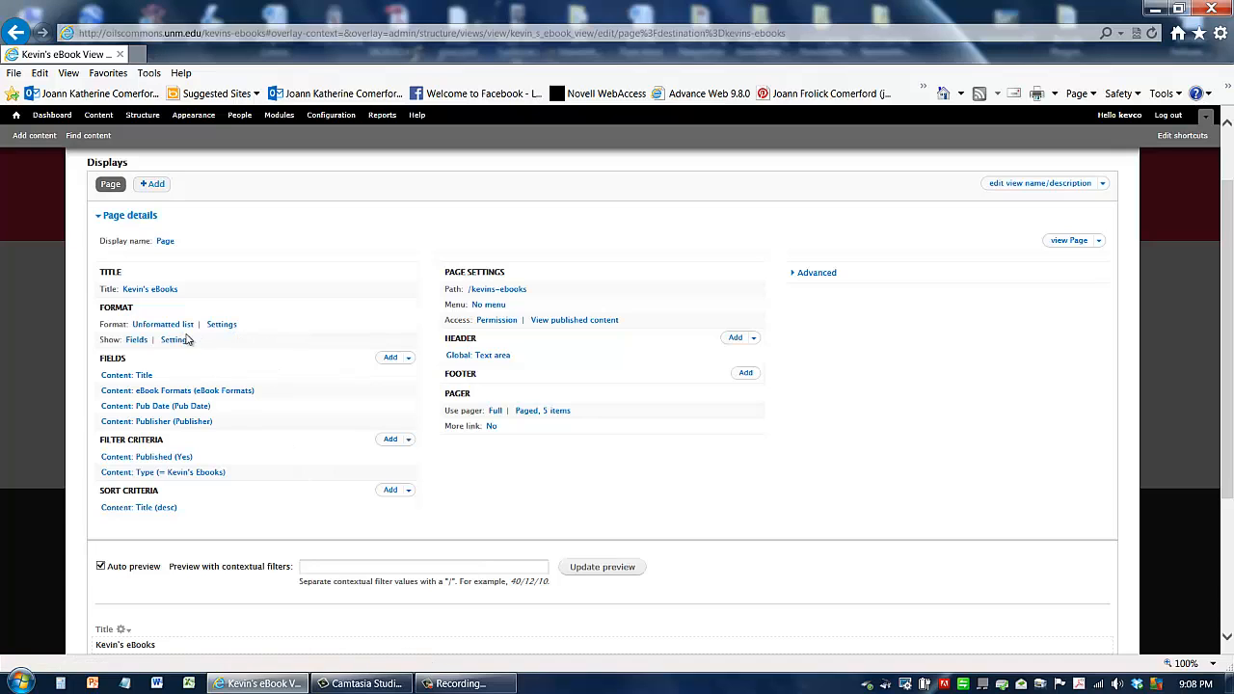
{"action": "scroll", "coordinate": [253, 506], "scroll_direction": "down", "scroll_amount": 2}
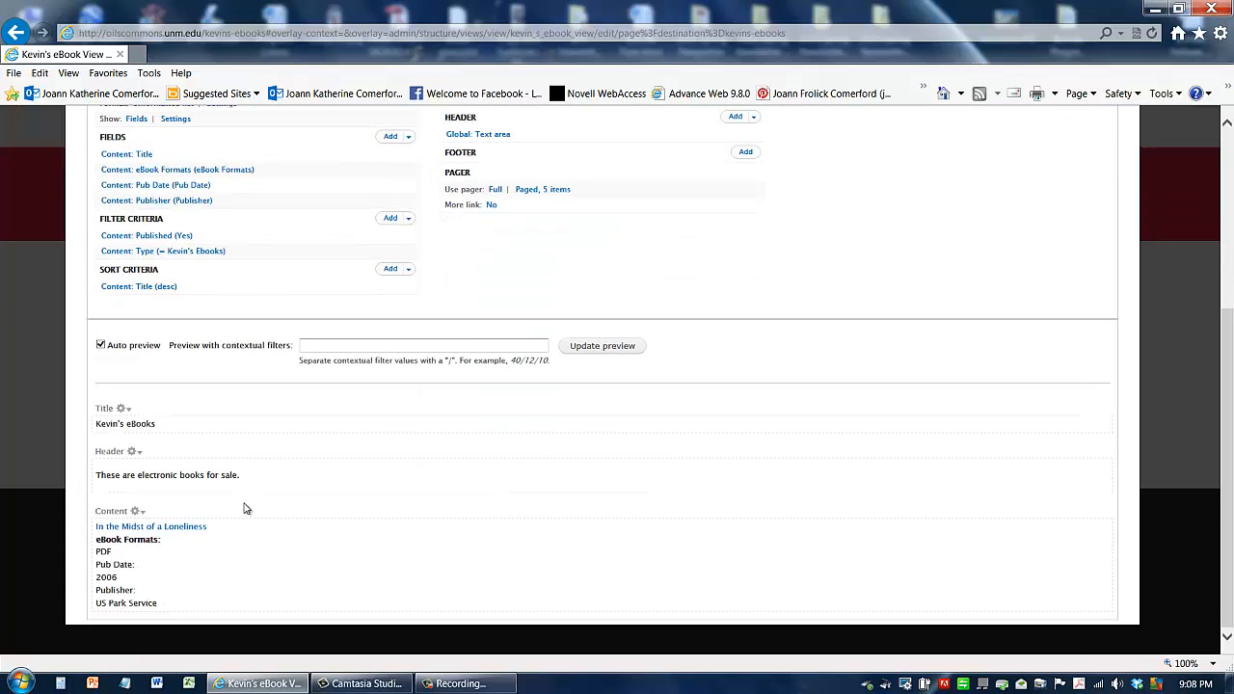
{"action": "scroll", "coordinate": [242, 507], "scroll_direction": "up", "scroll_amount": 3}
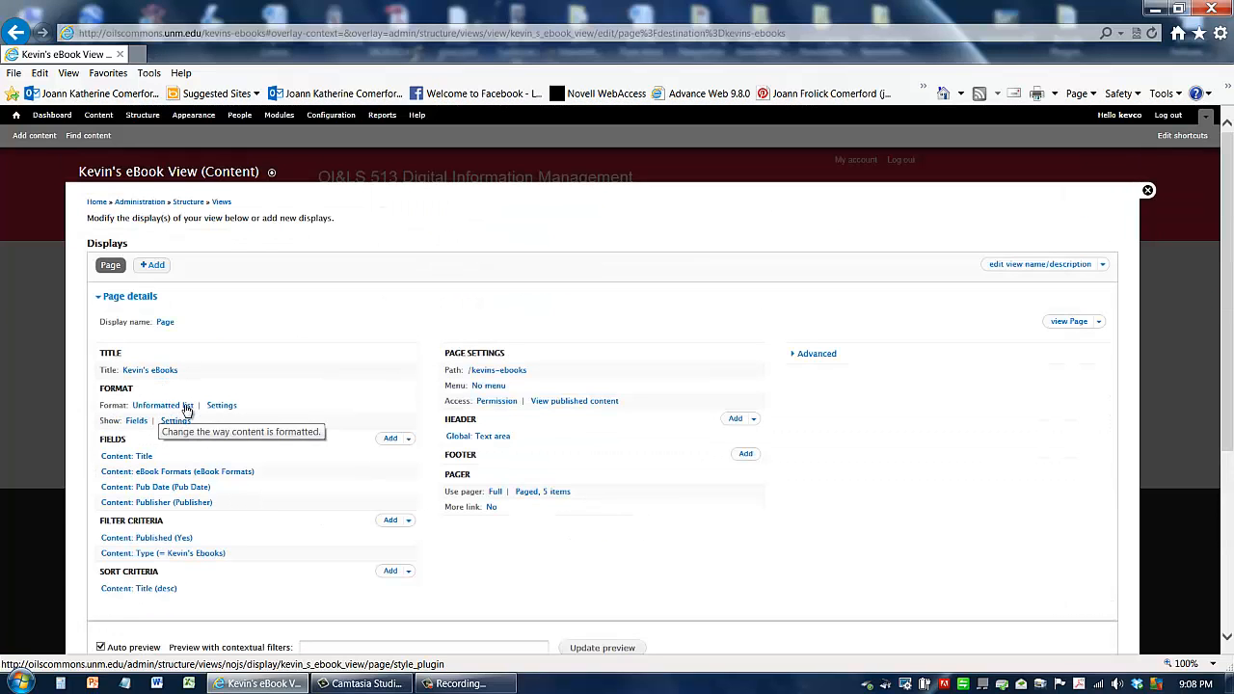
{"action": "left_click", "coordinate": [137, 423]}
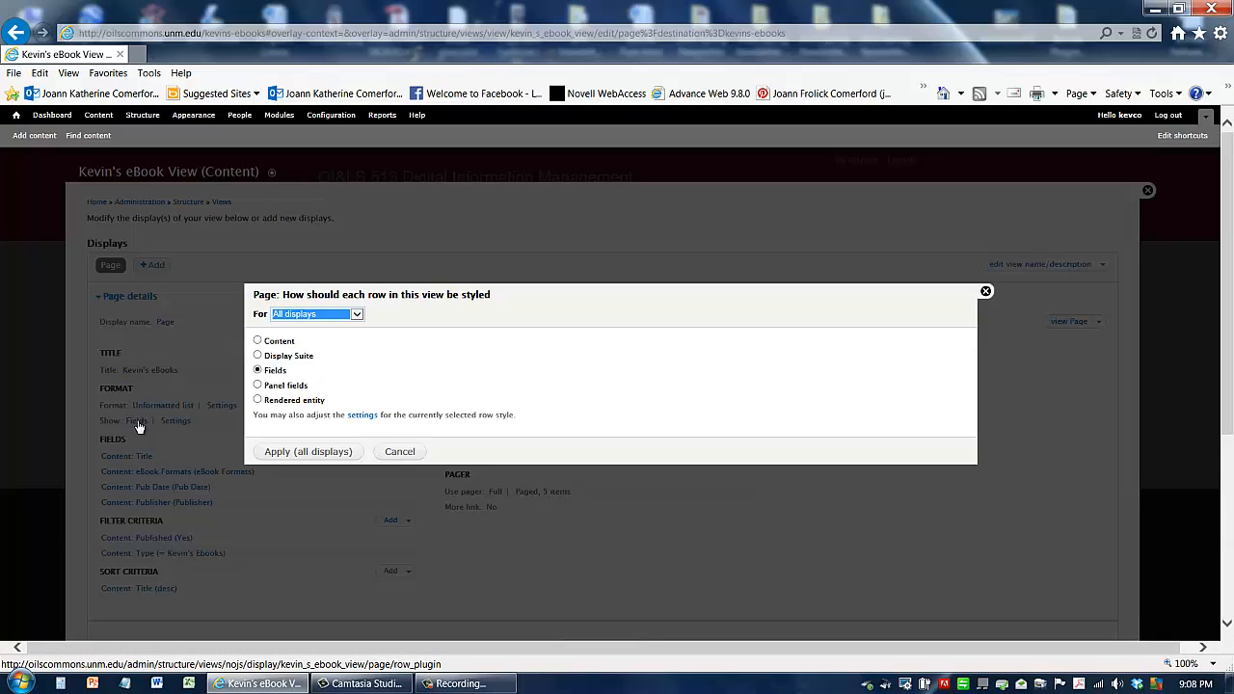
{"action": "left_click", "coordinate": [259, 341]}
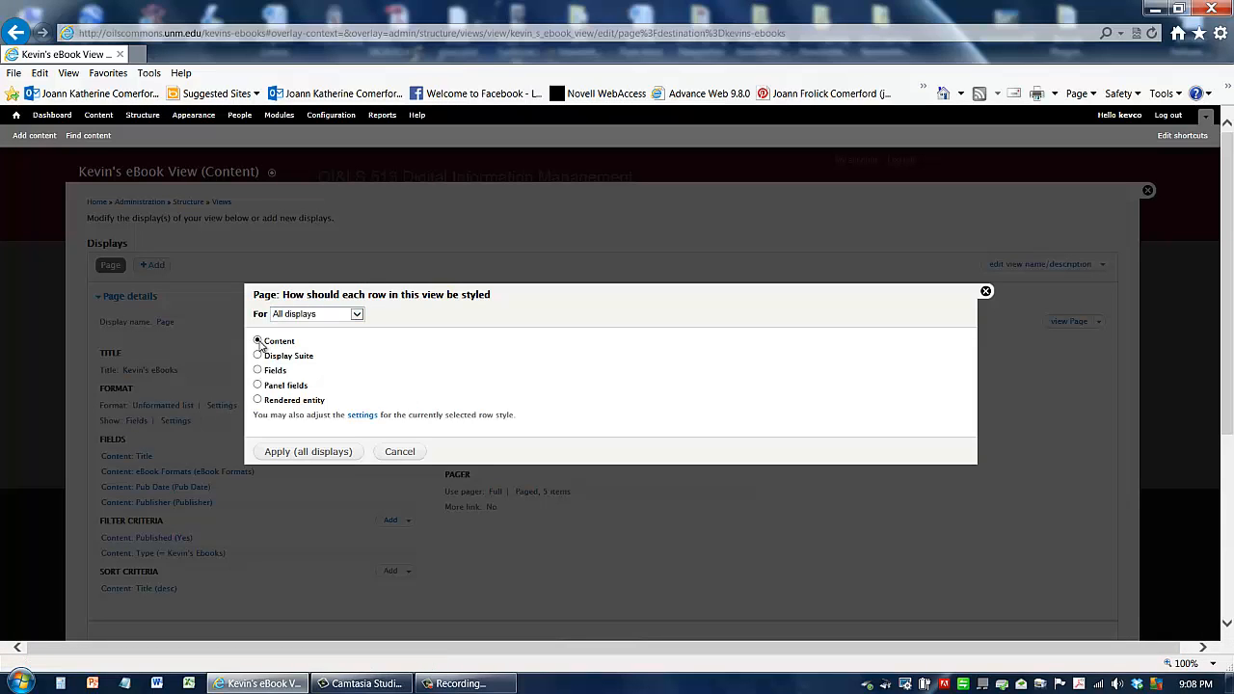
{"action": "left_click", "coordinate": [299, 457]}
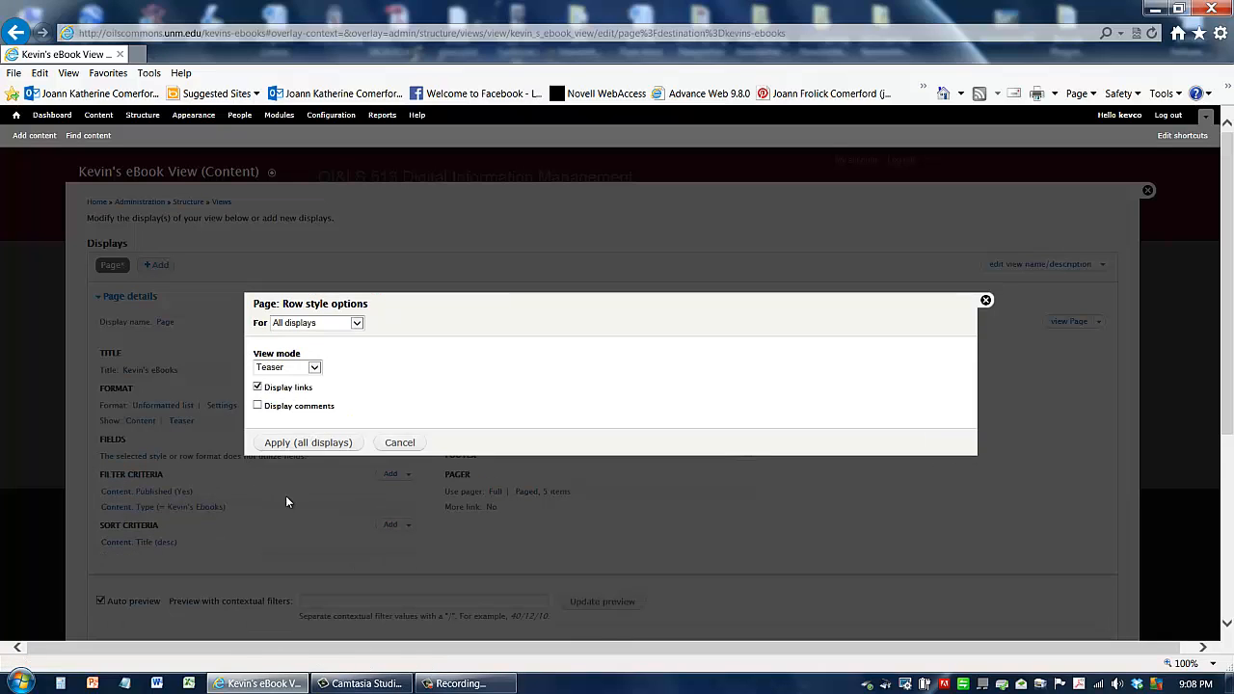
{"action": "left_click", "coordinate": [292, 444]}
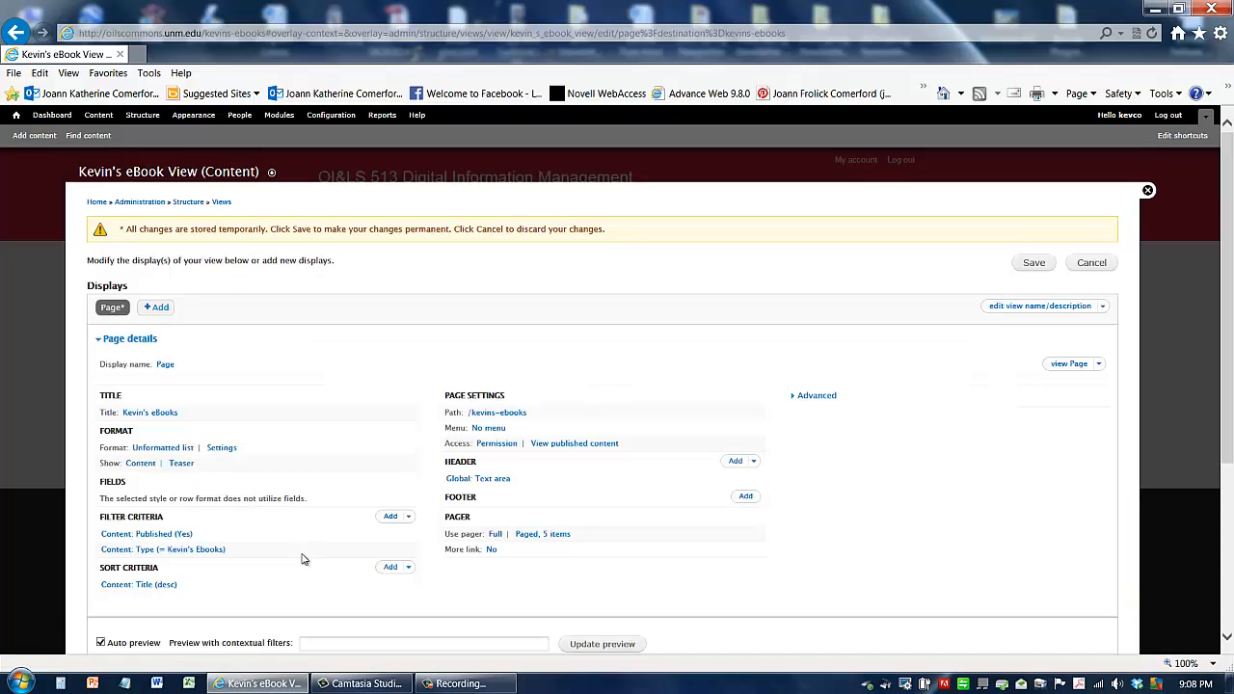
{"action": "scroll", "coordinate": [299, 554], "scroll_direction": "down", "scroll_amount": 3}
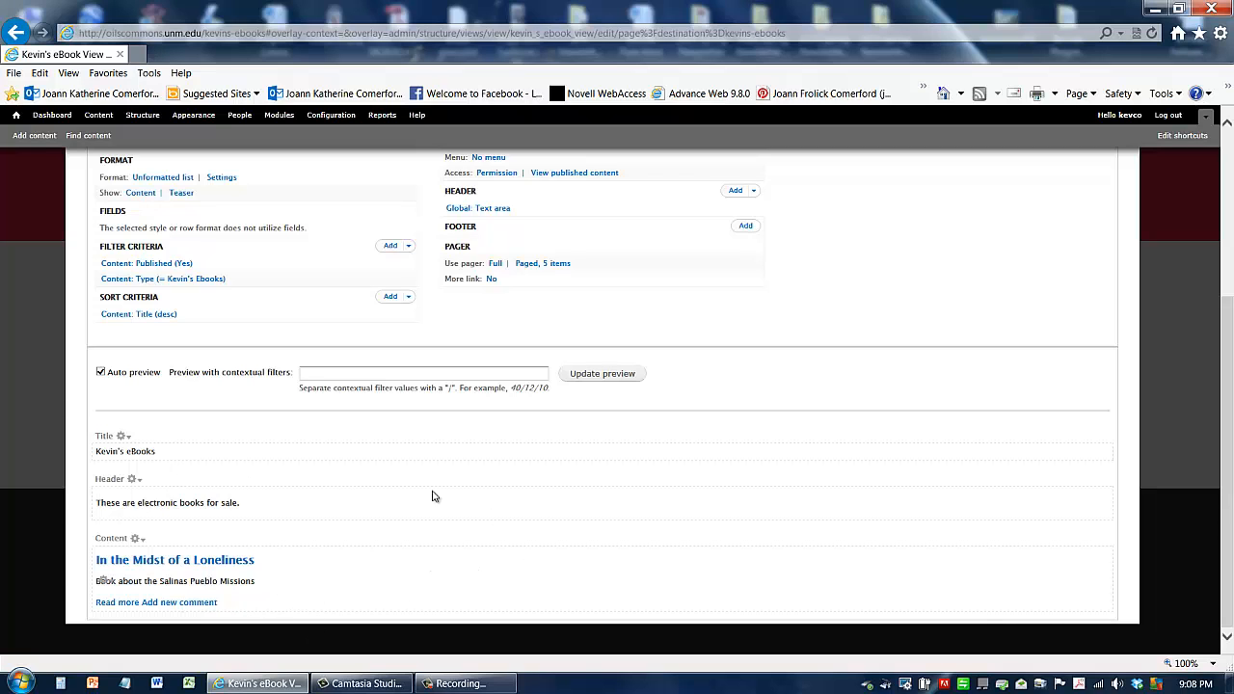
{"action": "scroll", "coordinate": [791, 380], "scroll_direction": "up", "scroll_amount": 5}
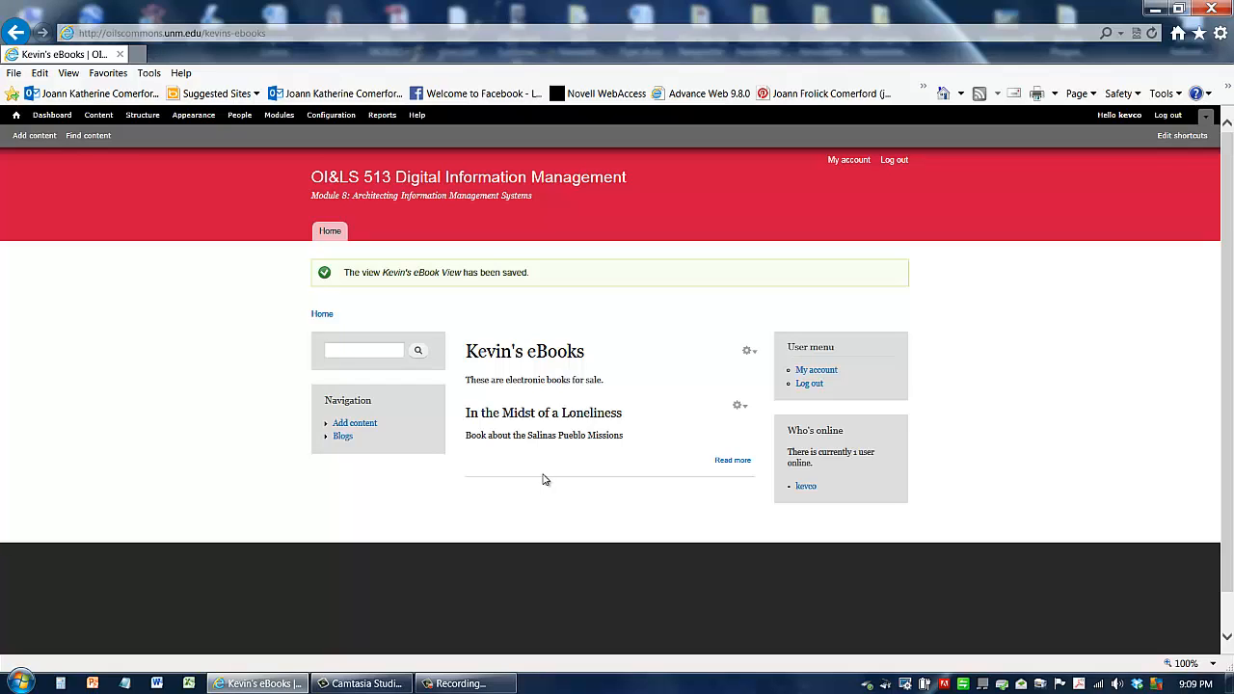
Step: Copy the kevins-ebooks page URL from the address bar
{"action": "left_click", "coordinate": [275, 37]}
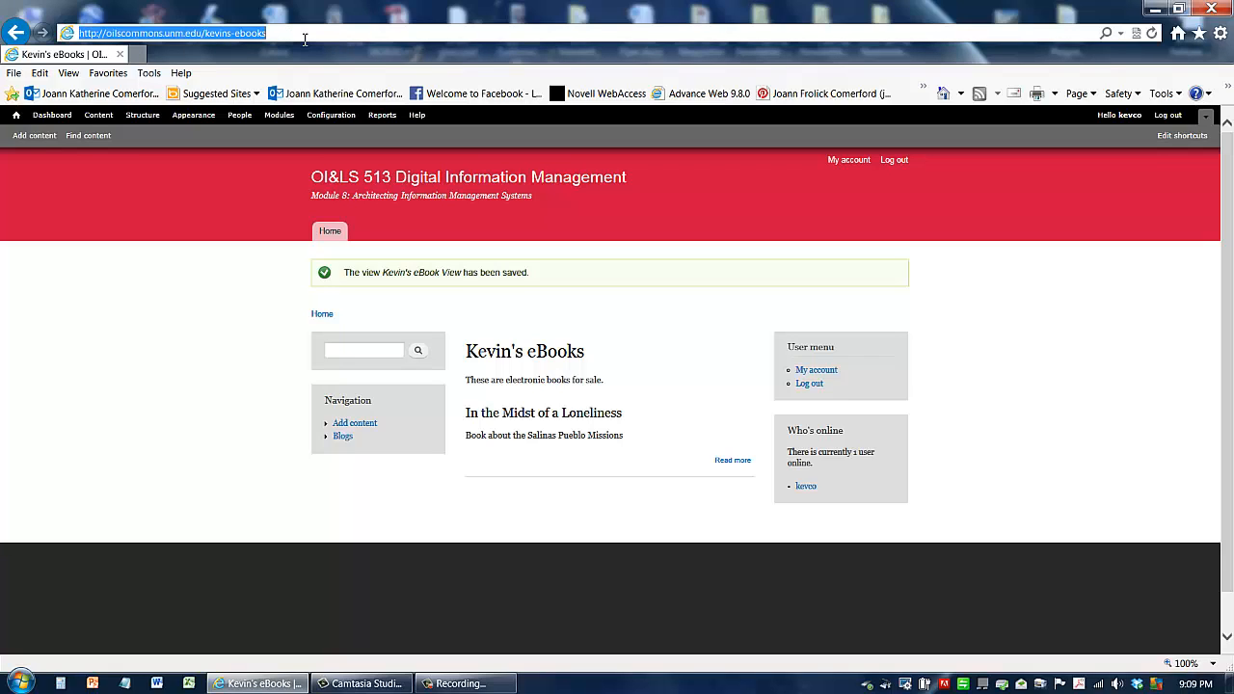
{"action": "left_click_drag", "start_coordinate": [307, 38], "coordinate": [54, 55]}
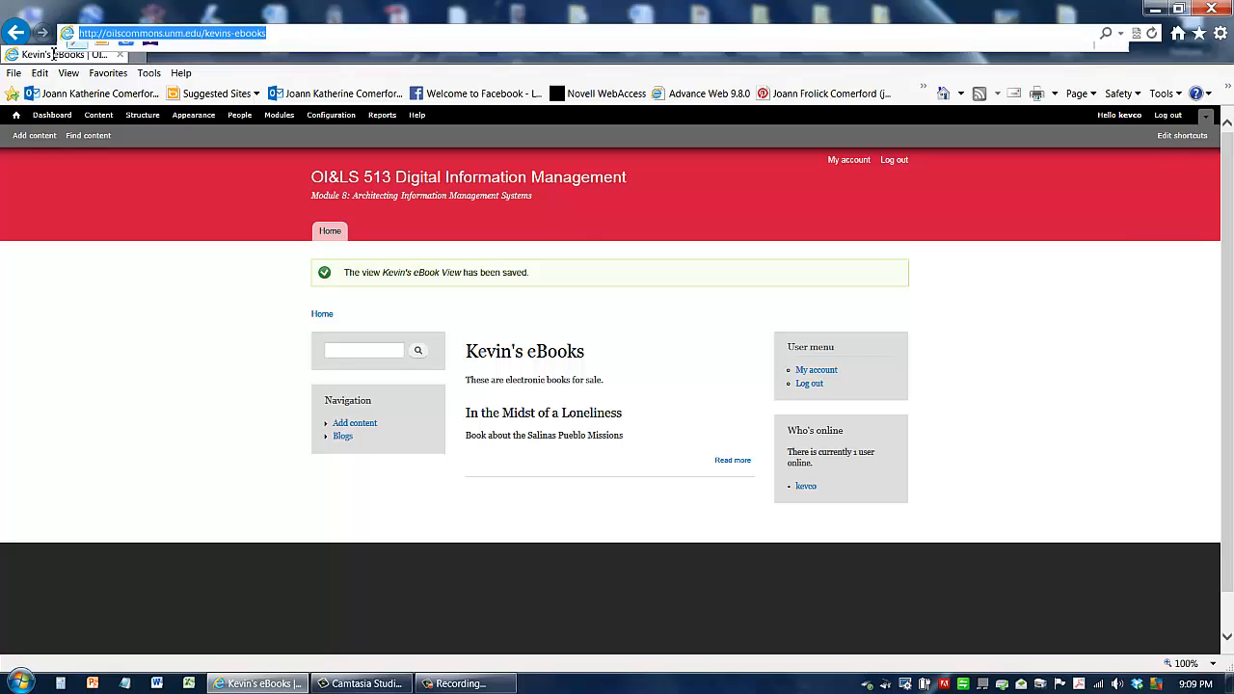
{"action": "right_click", "coordinate": [122, 37]}
{"action": "left_click", "coordinate": [160, 83]}
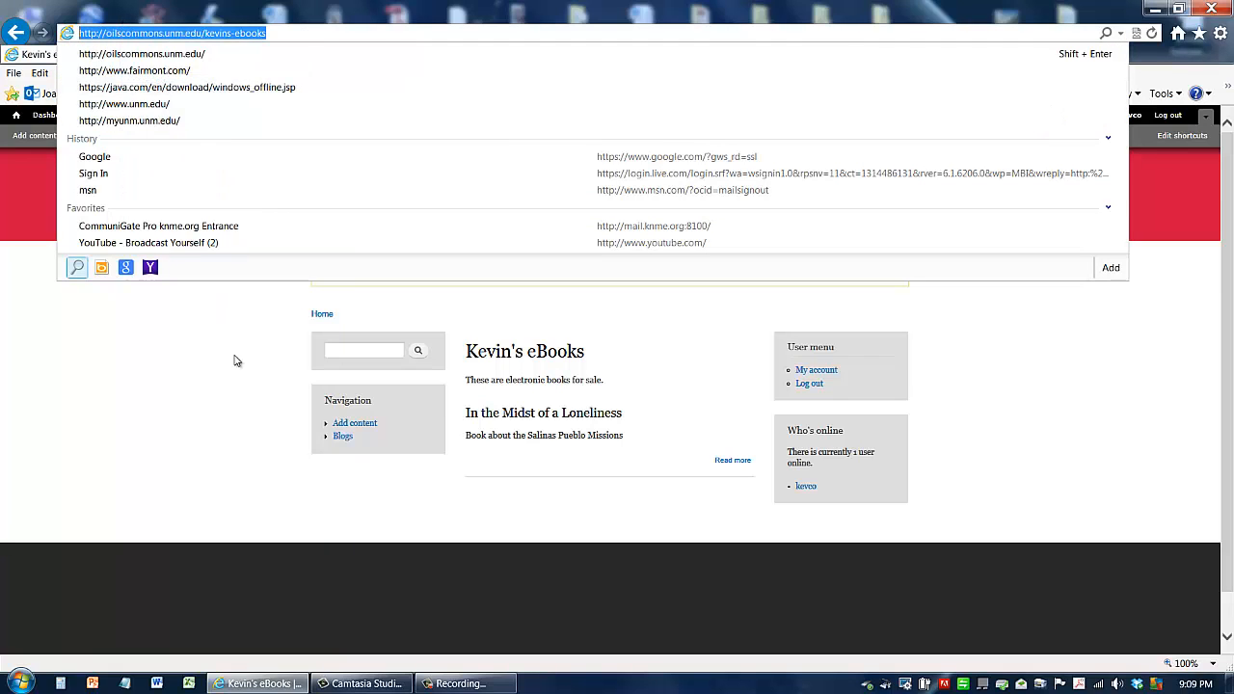
{"action": "left_click", "coordinate": [237, 361]}
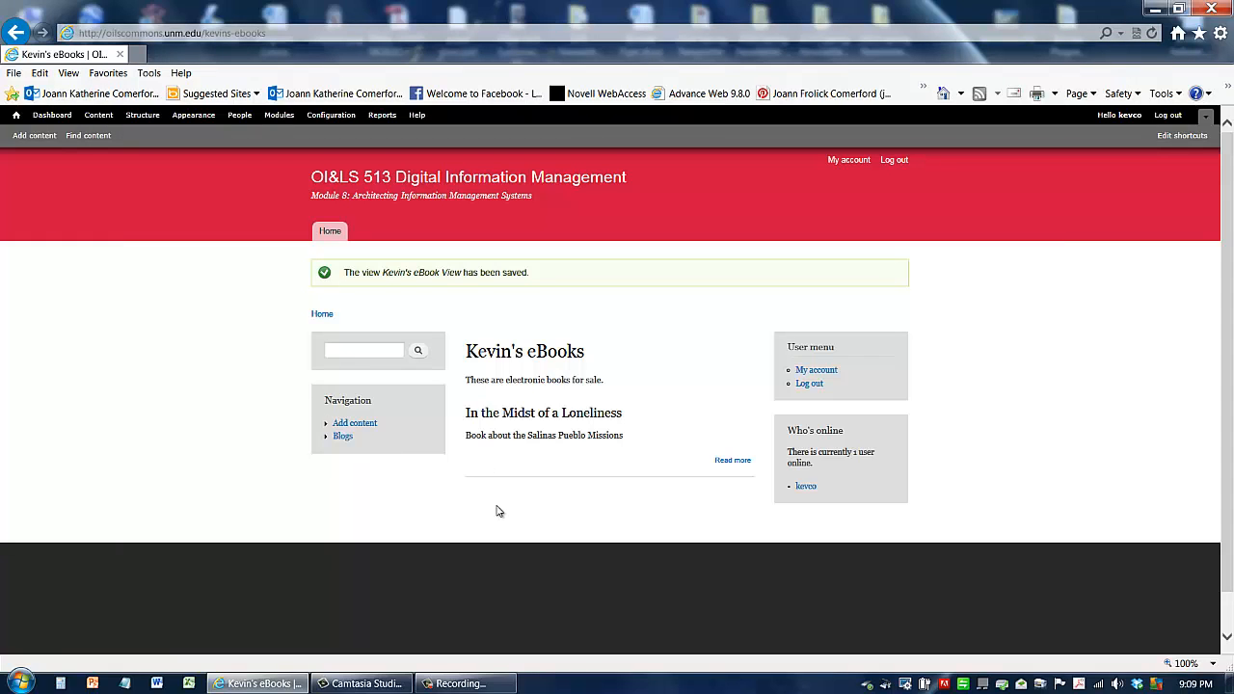